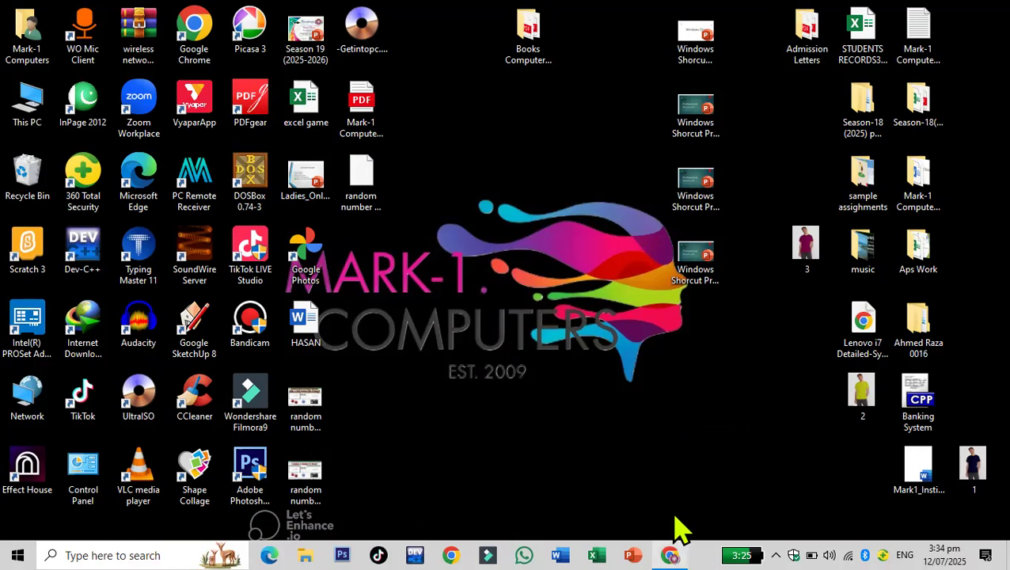
- Open a new browser tab, search Google for the instructor's channel name, and open the YouTube channel result
left_click(670, 555)
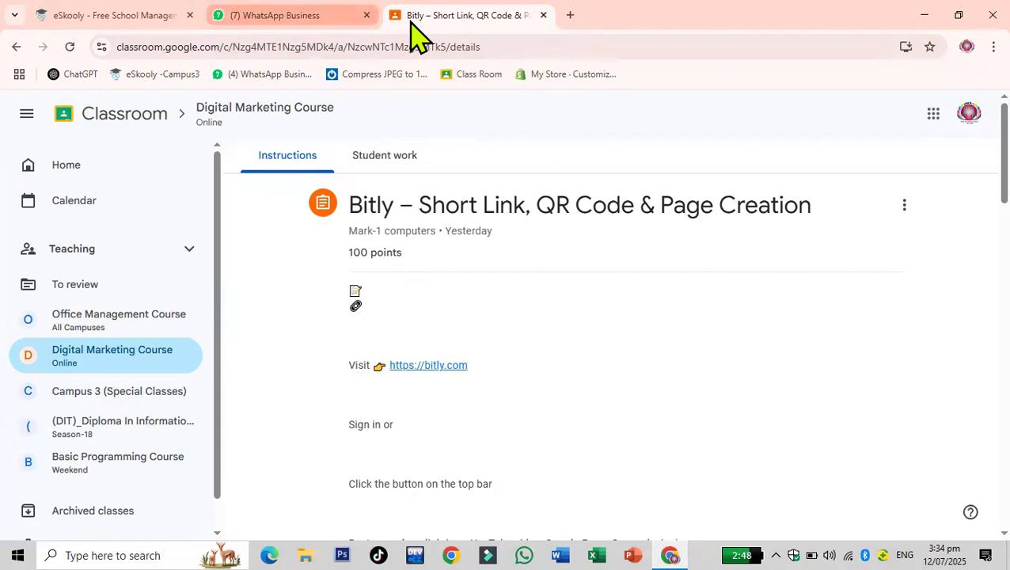
left_click(570, 15)
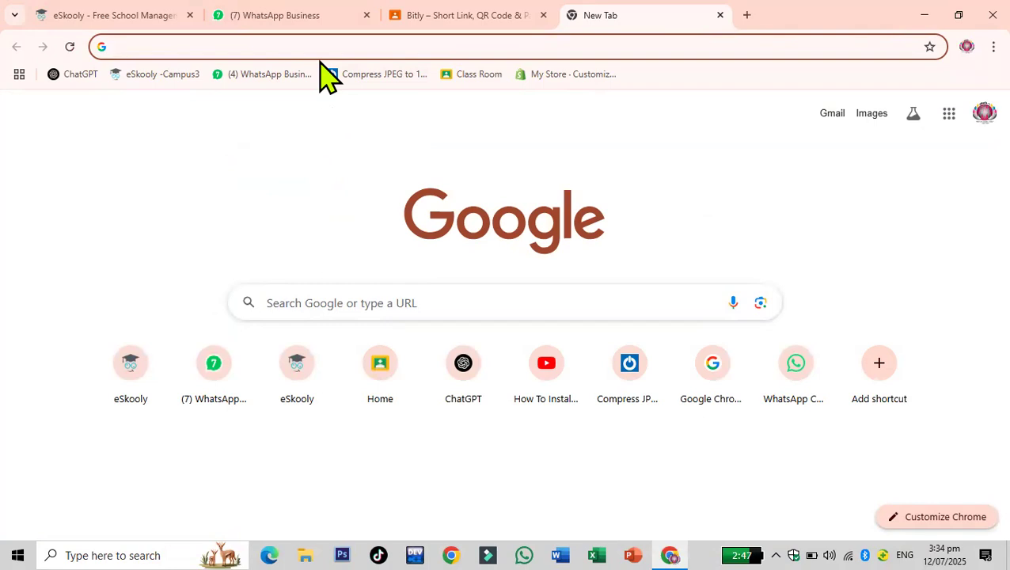
left_click(366, 49)
type("s")
key("Escape")
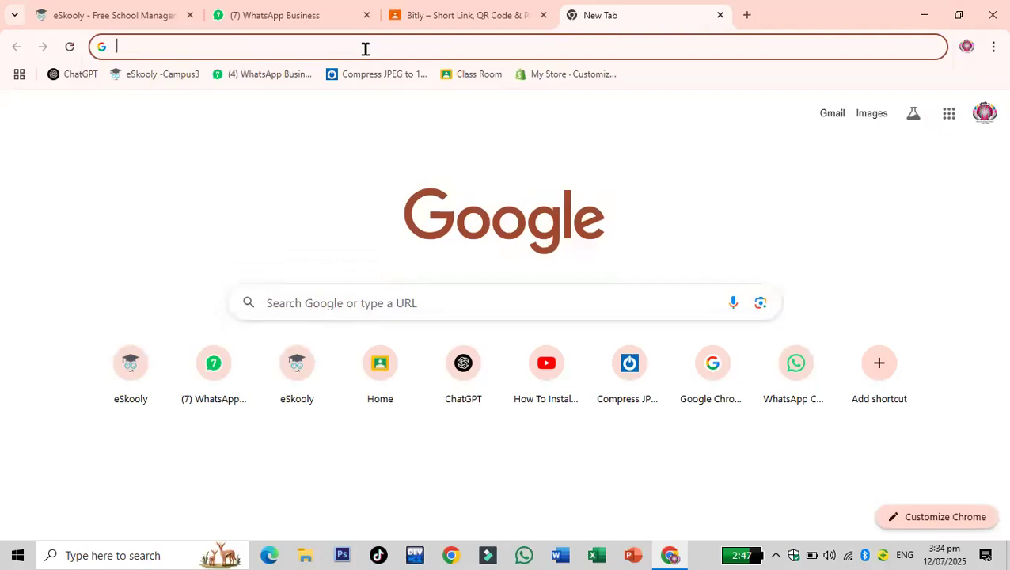
type("aps mohsin")
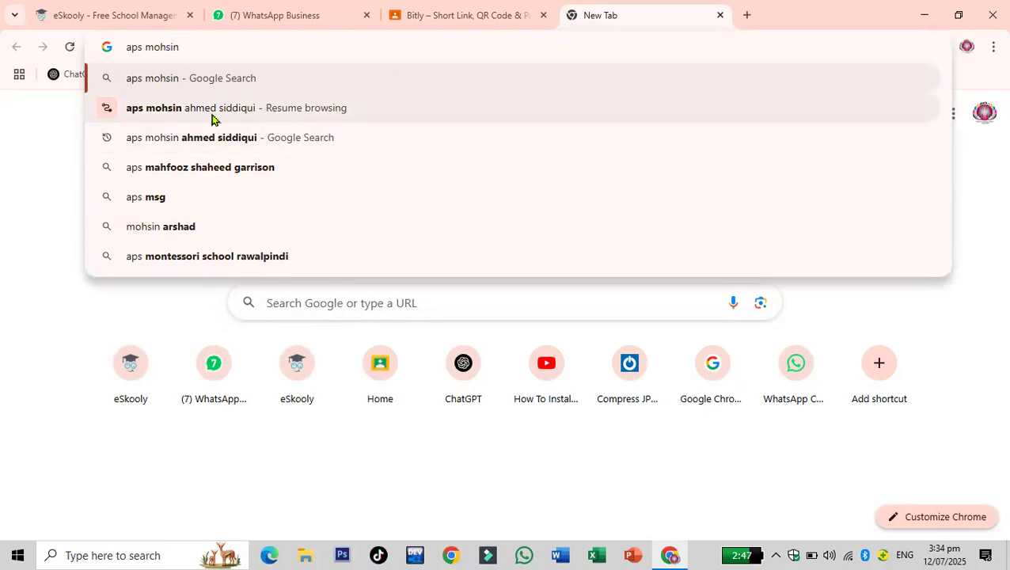
left_click(198, 140)
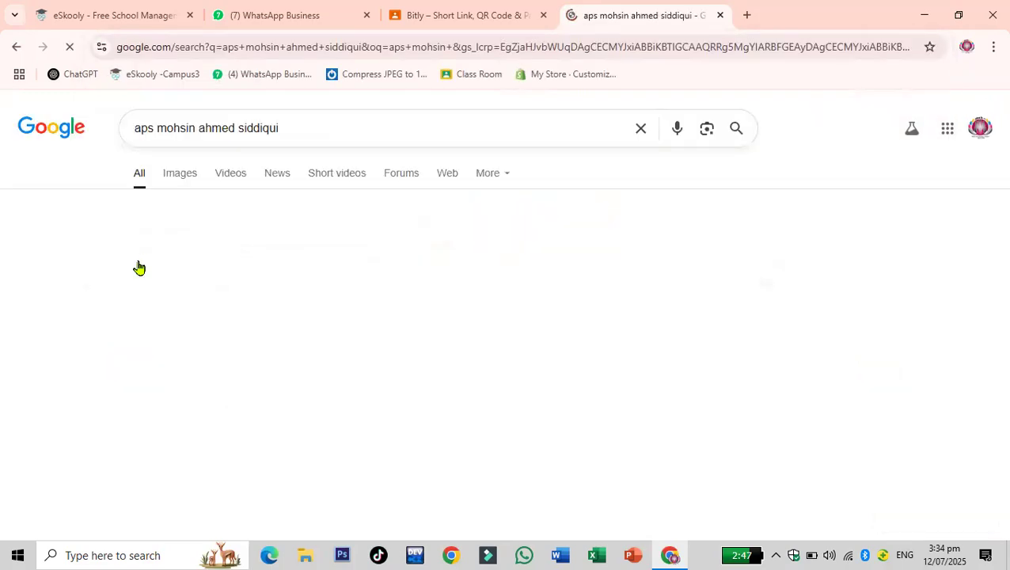
scroll(348, 324, "down", 1)
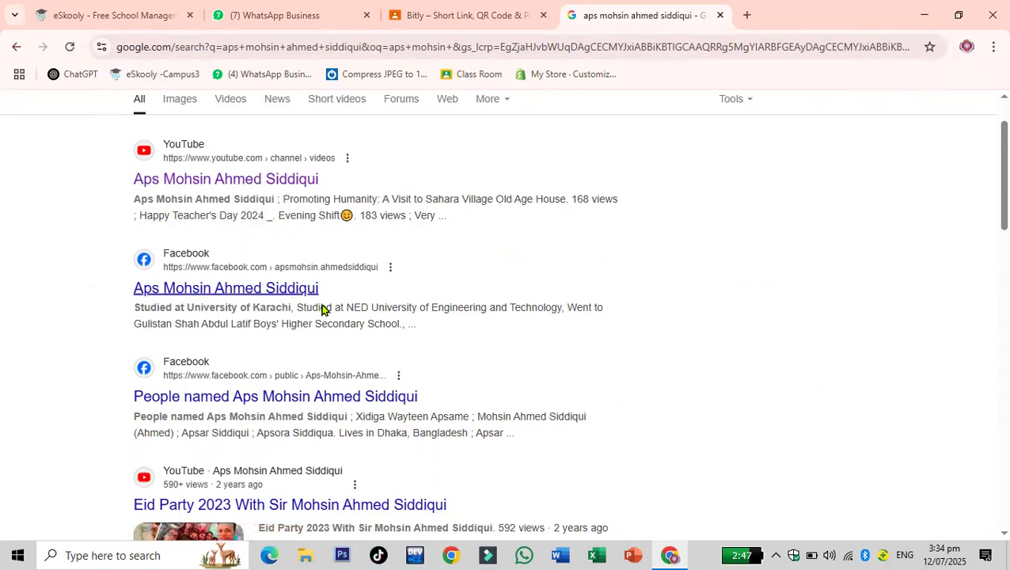
left_click(246, 179)
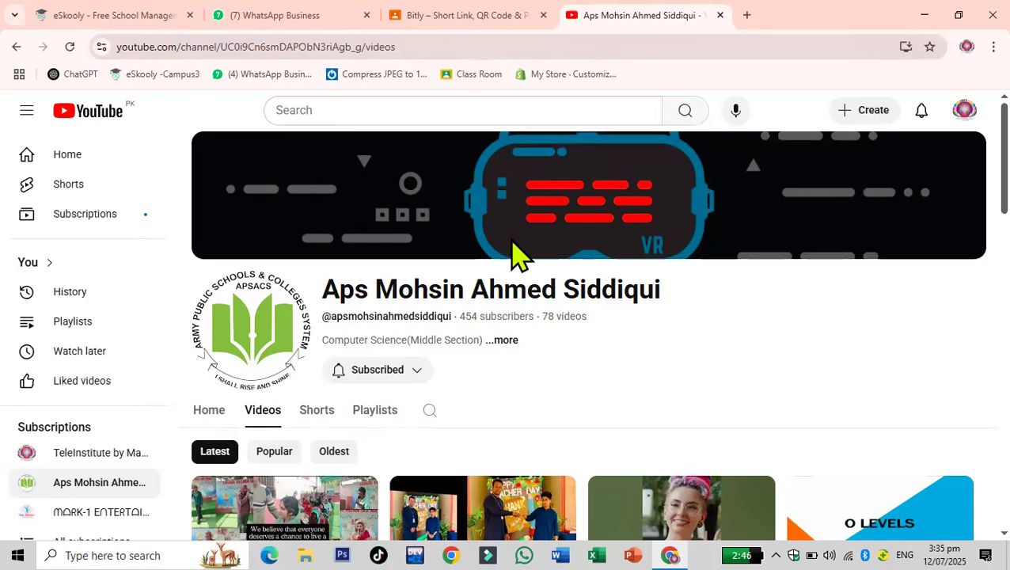
- Browse the channel's videos and open the video on making a sudoku puzzle game in Microsoft Excel
scroll(519, 255, "down", 5)
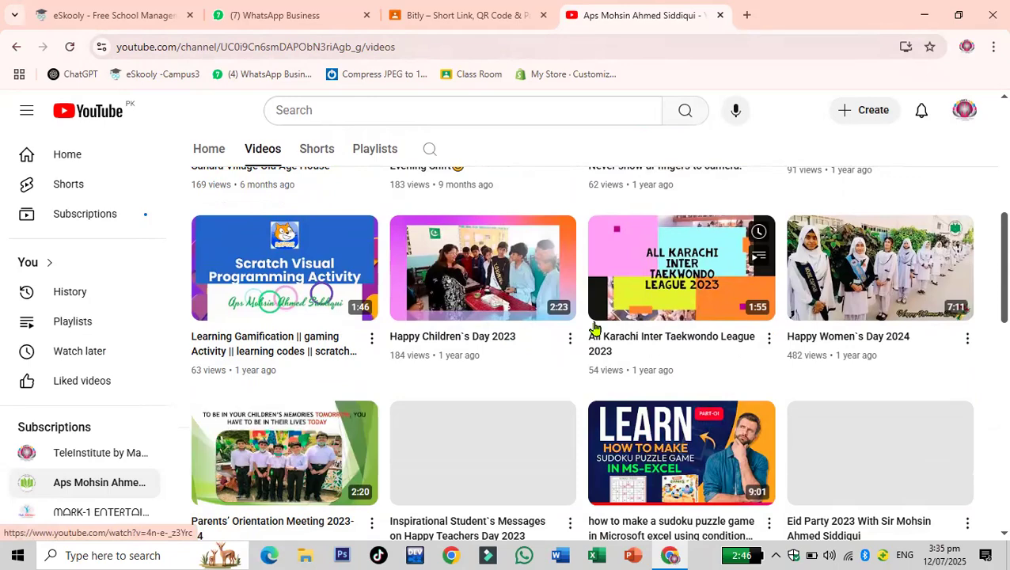
scroll(554, 363, "down", 2)
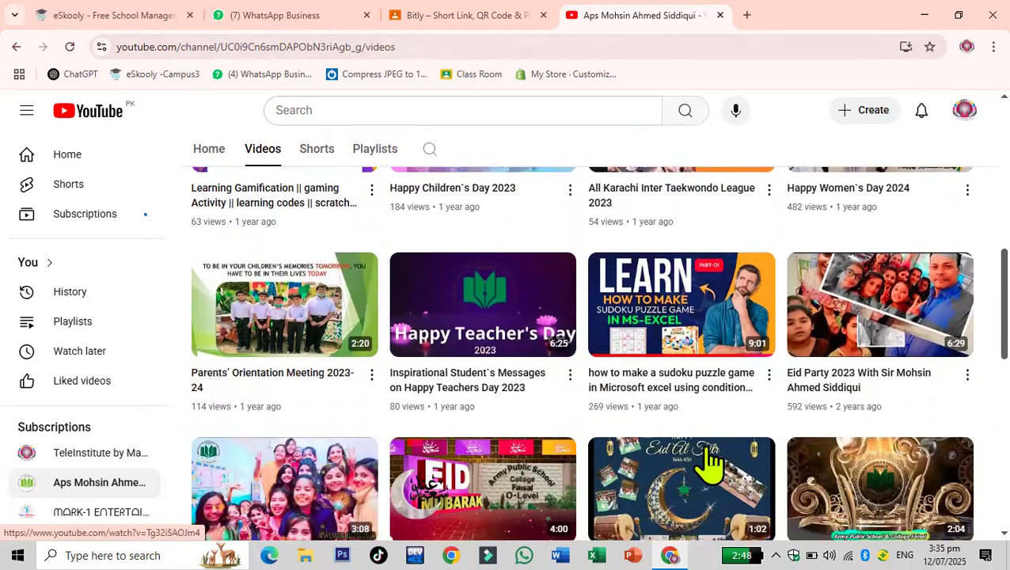
scroll(705, 341, "down", 1)
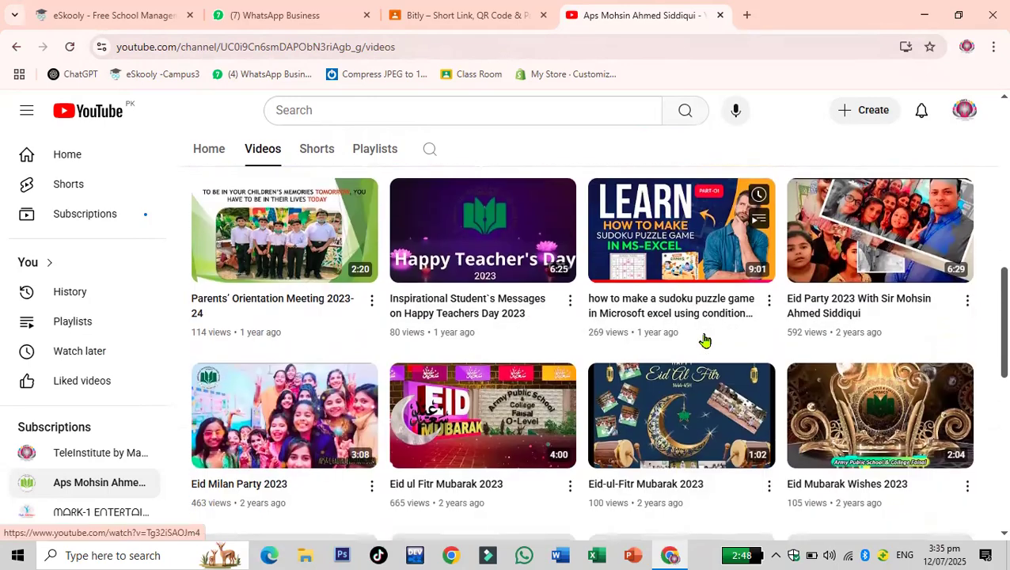
left_click(632, 300)
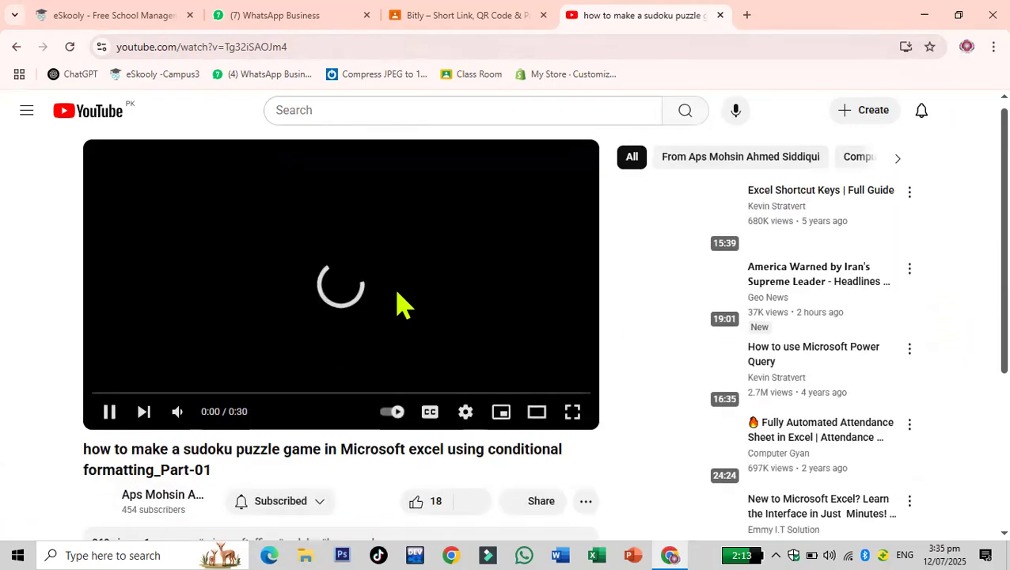
- Skip the advertisement and pause the sudoku video
scroll(399, 305, "down", 1)
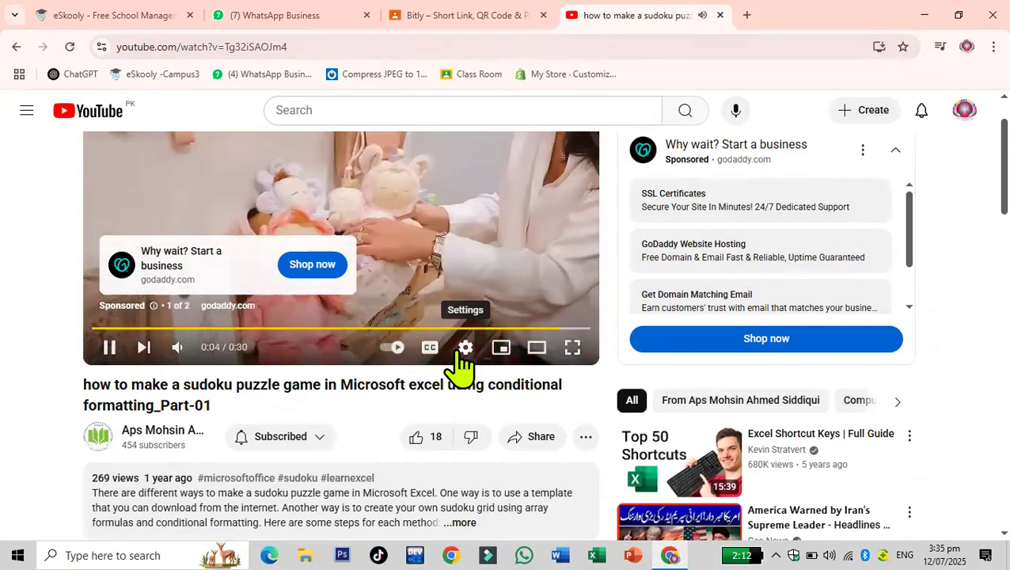
left_click(554, 281)
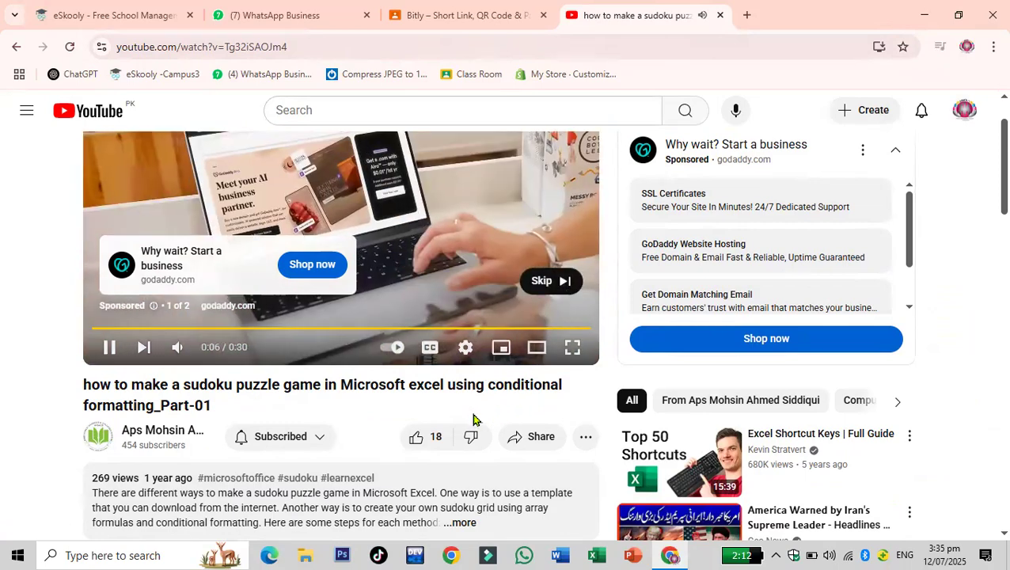
left_click(310, 510)
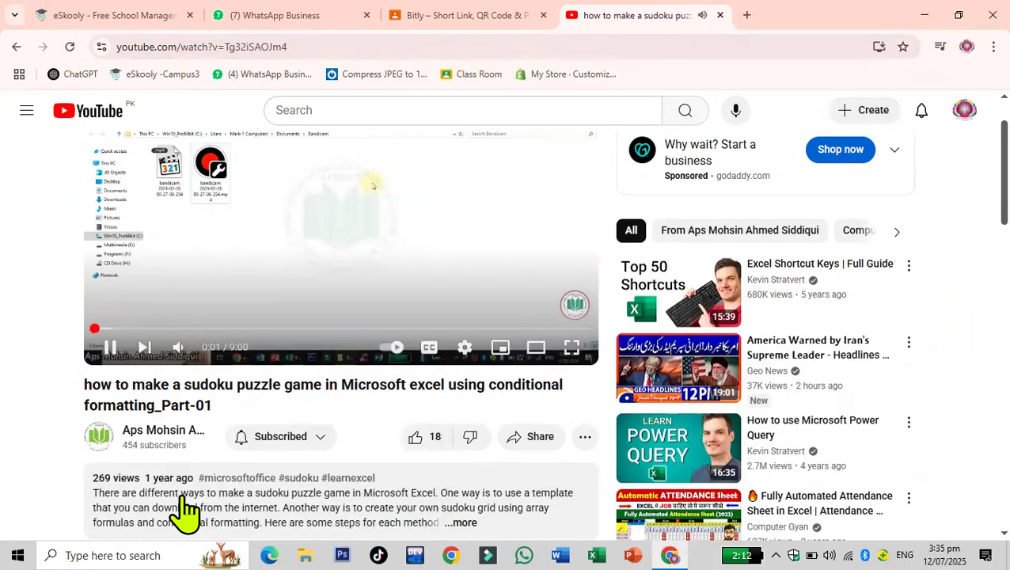
scroll(368, 388, "down", 1)
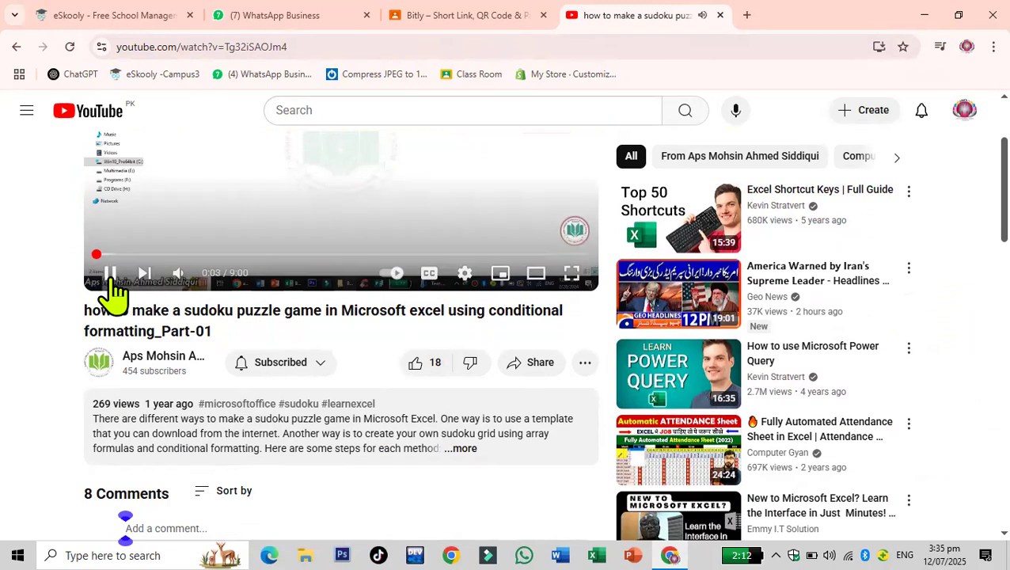
left_click(111, 274)
- Expand the video description and scroll through its text
scroll(309, 379, "down", 1)
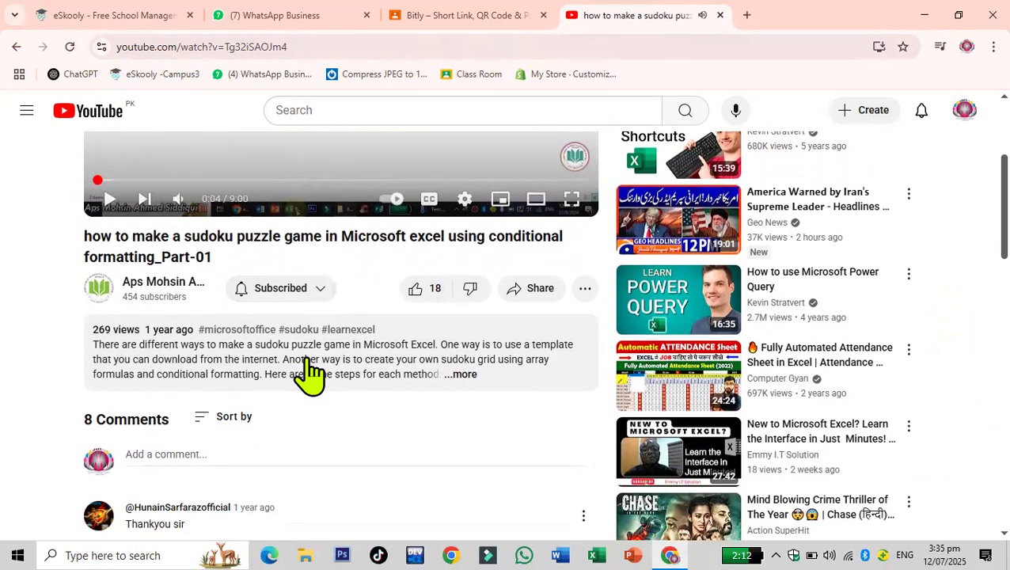
left_click(467, 377)
scroll(488, 368, "down", 1)
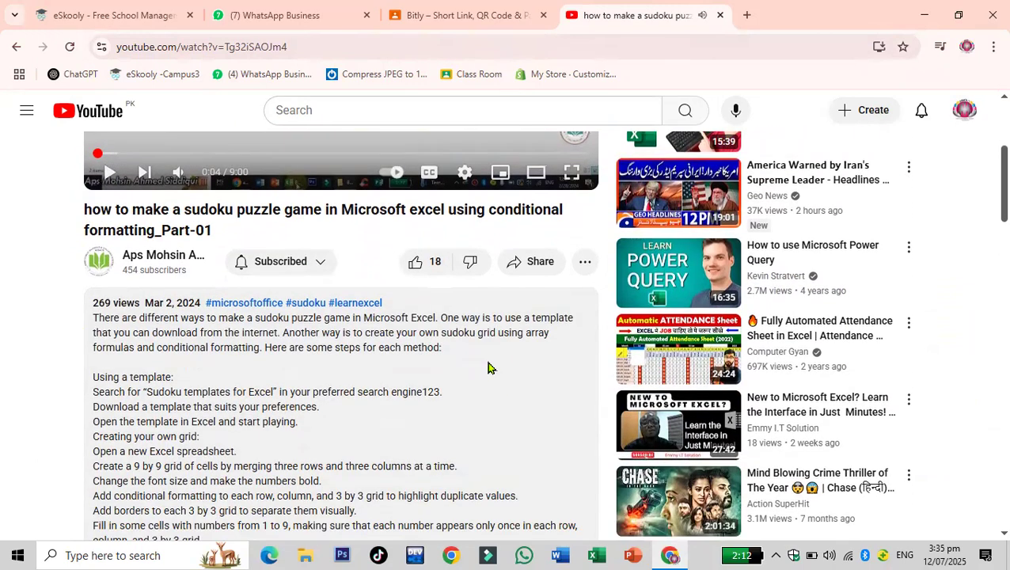
scroll(489, 378, "down", 2)
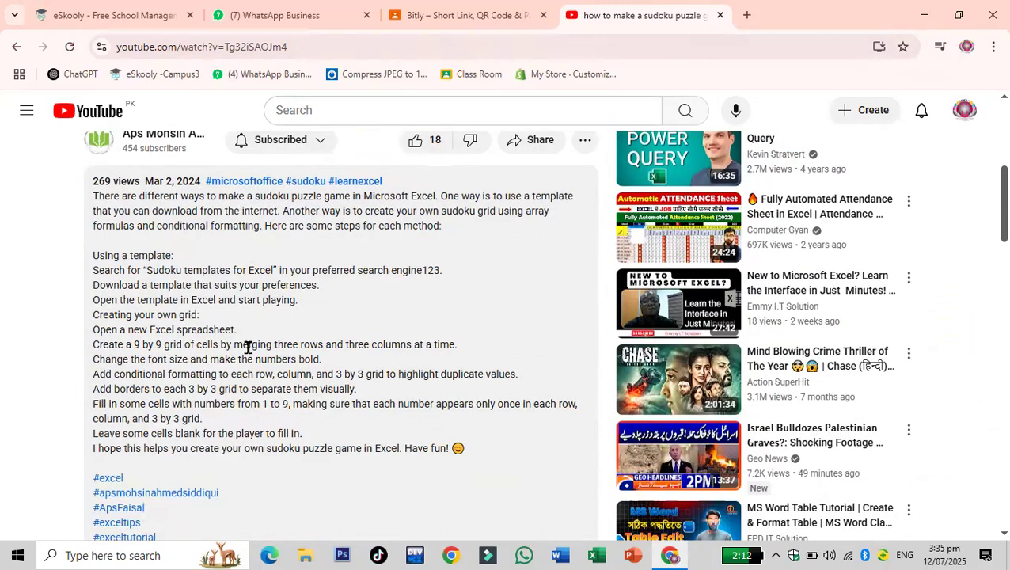
scroll(248, 349, "down", 4)
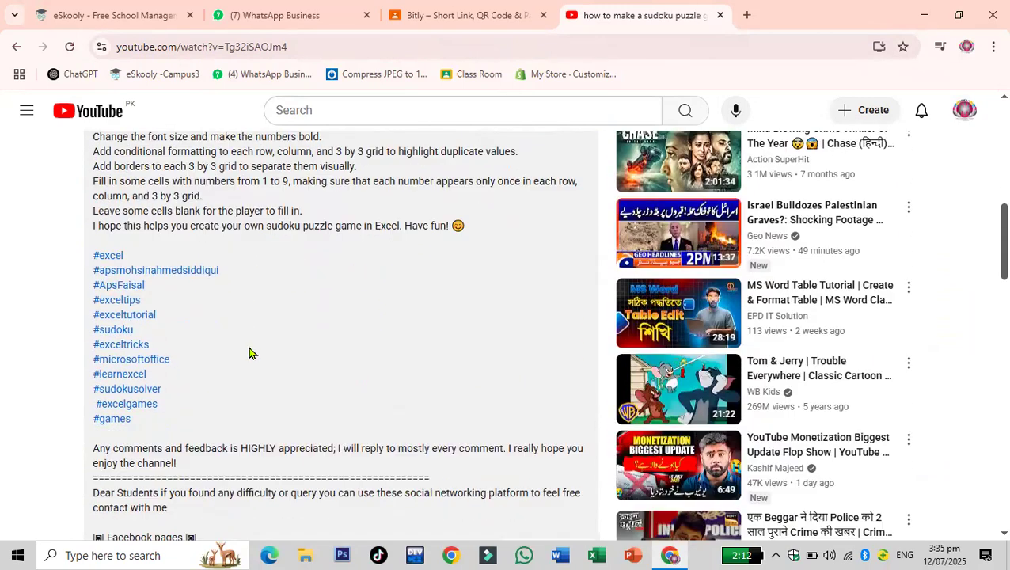
scroll(249, 351, "down", 3)
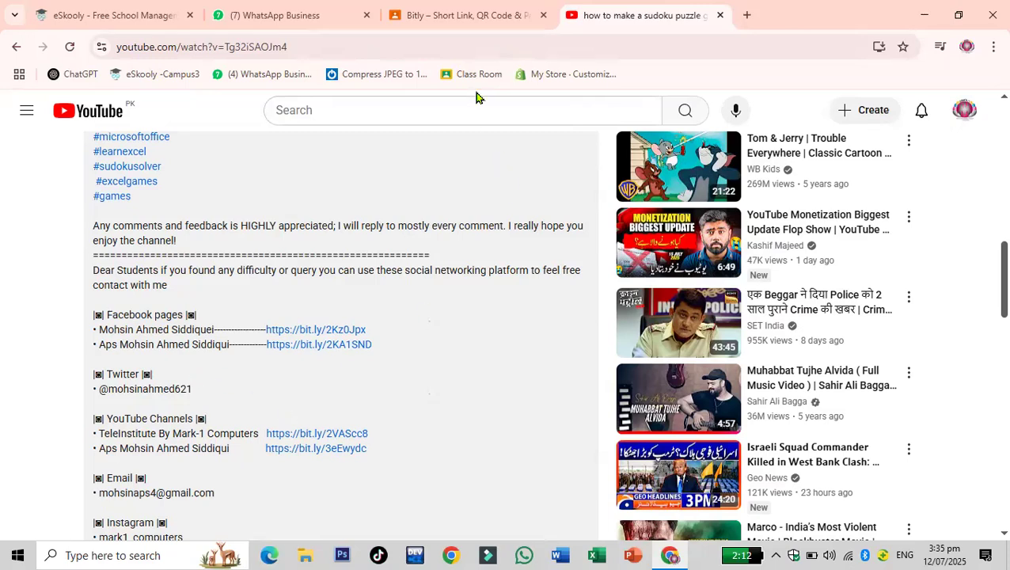
- Examine the bit.ly short links listed in the description's social networking section
double_click(293, 45)
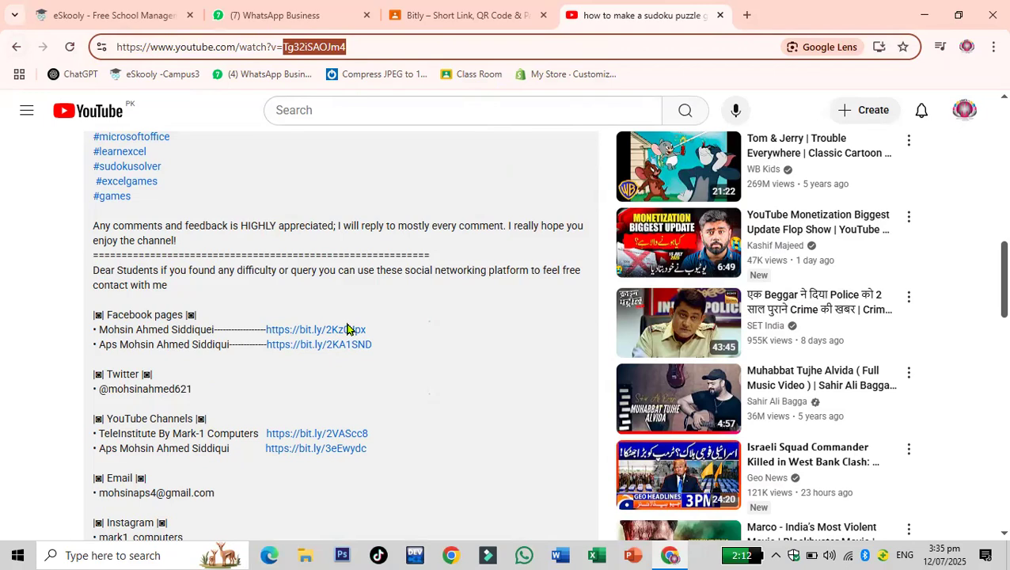
scroll(383, 394, "down", 1)
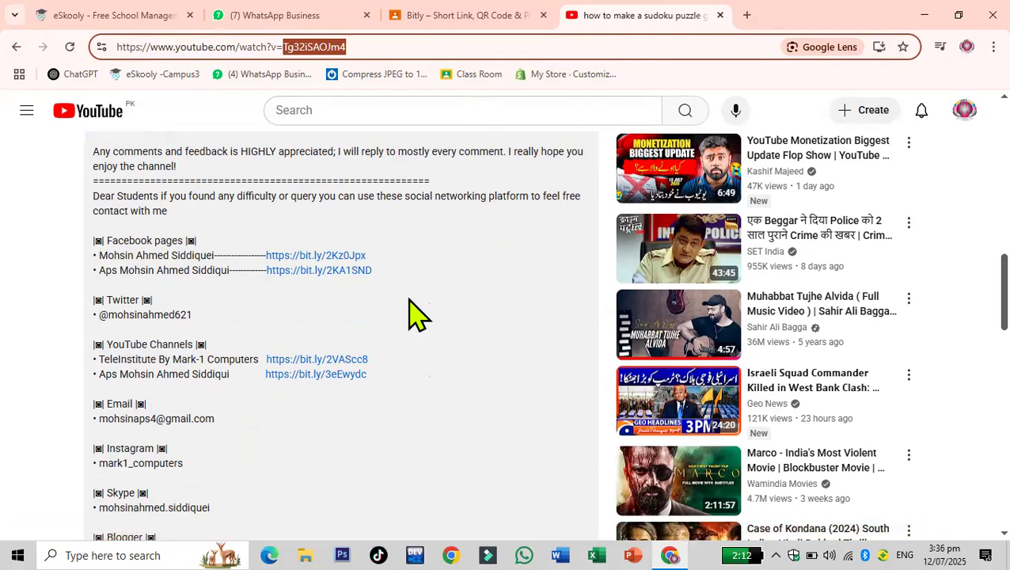
scroll(417, 315, "down", 1)
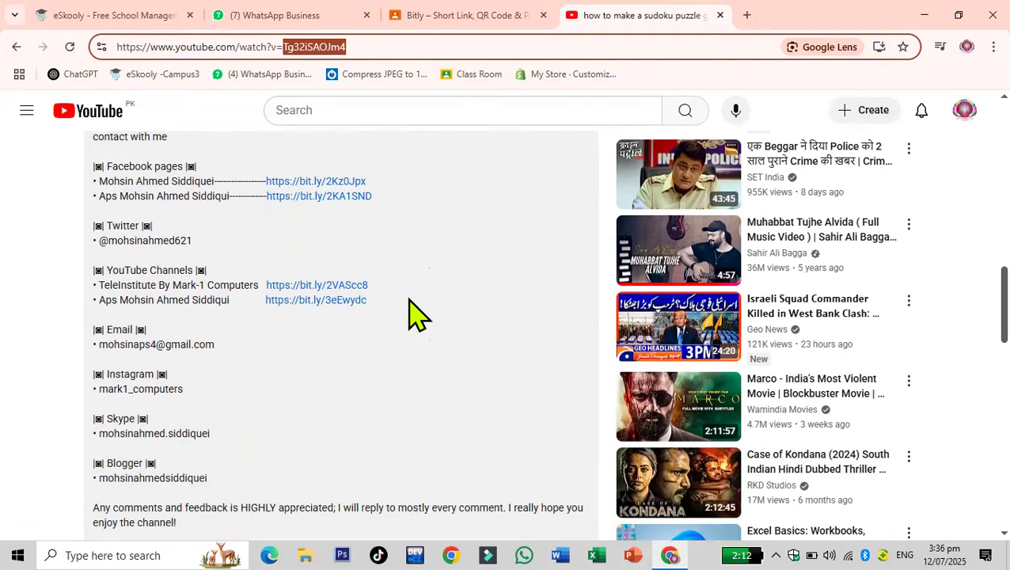
scroll(418, 316, "down", 1)
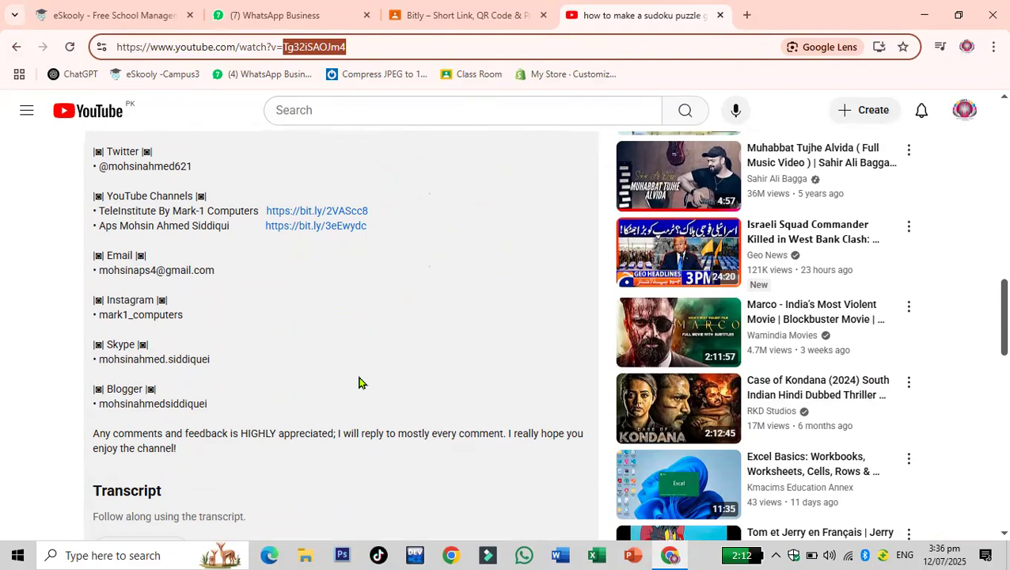
scroll(358, 382, "down", 2)
scroll(359, 383, "up", 5)
scroll(381, 447, "up", 3)
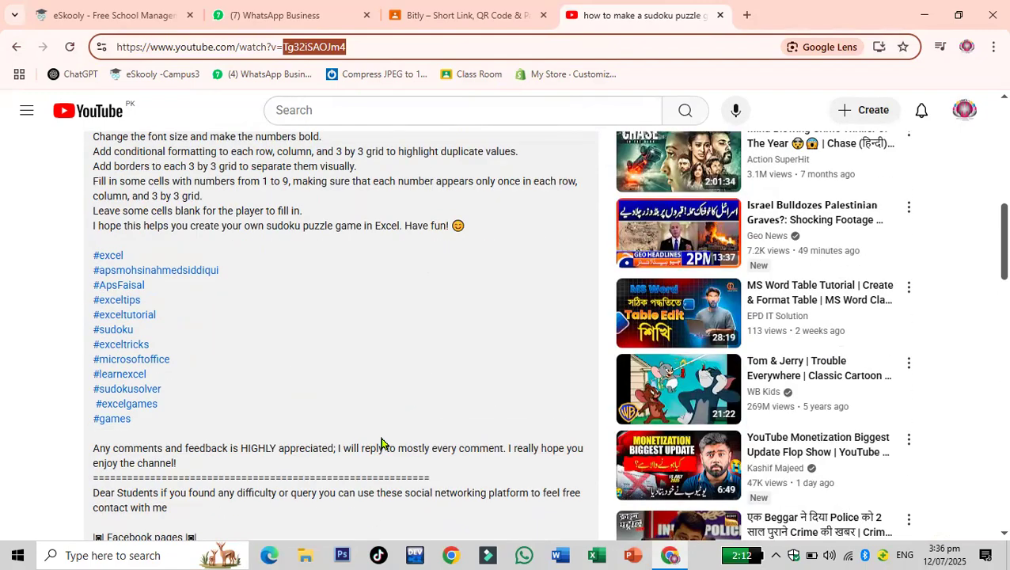
scroll(381, 444, "down", 3)
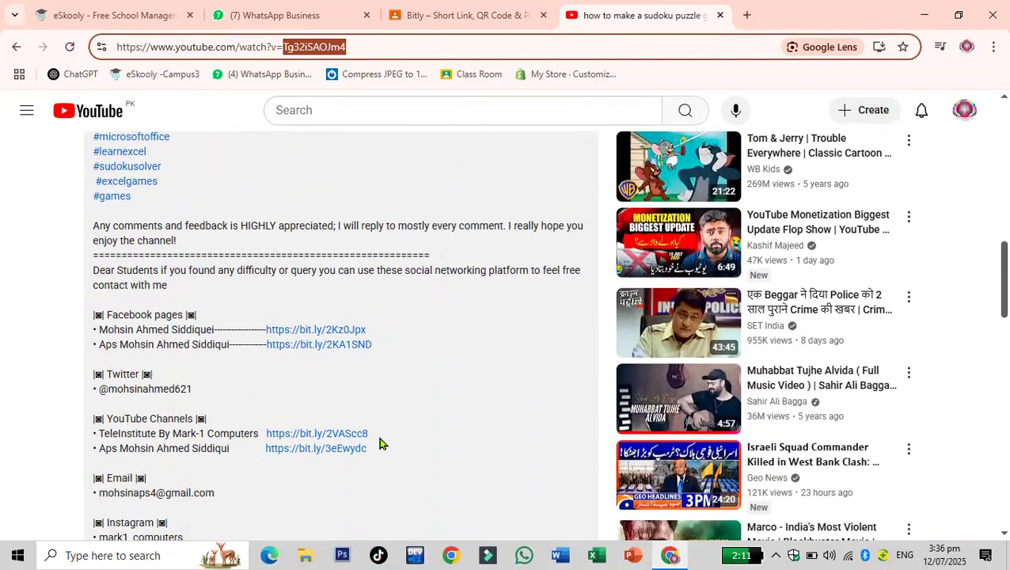
scroll(379, 444, "down", 1)
left_click(329, 359)
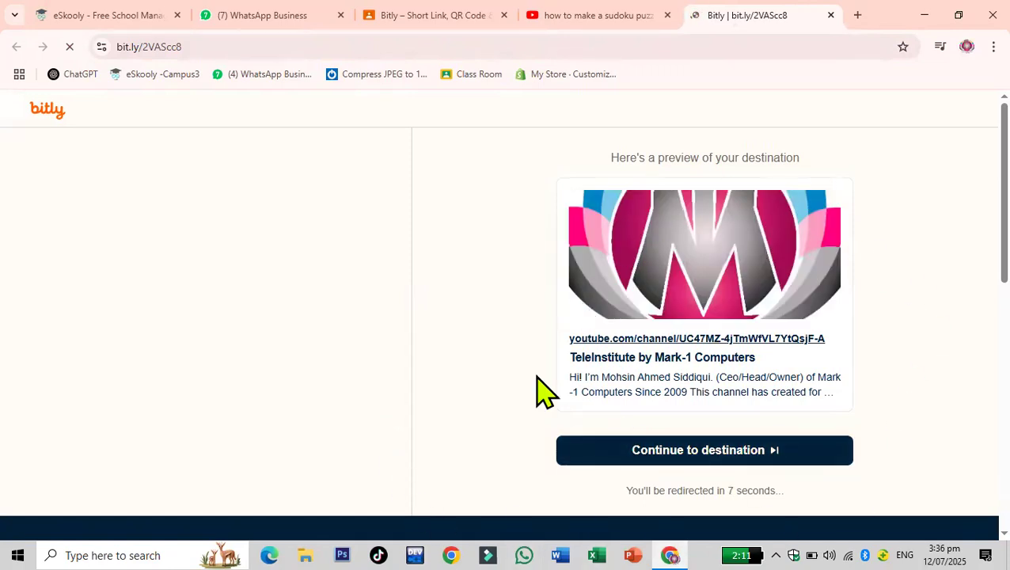
left_click(653, 467)
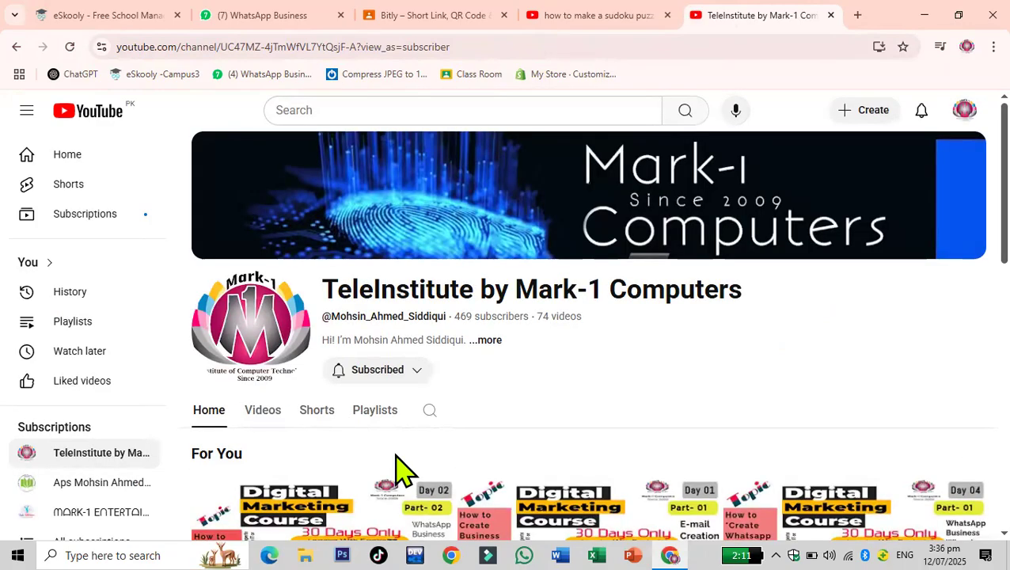
- Open the TeleInstitute by Mark-1 Computers channel's Videos tab and browse its uploads
scroll(473, 409, "down", 1)
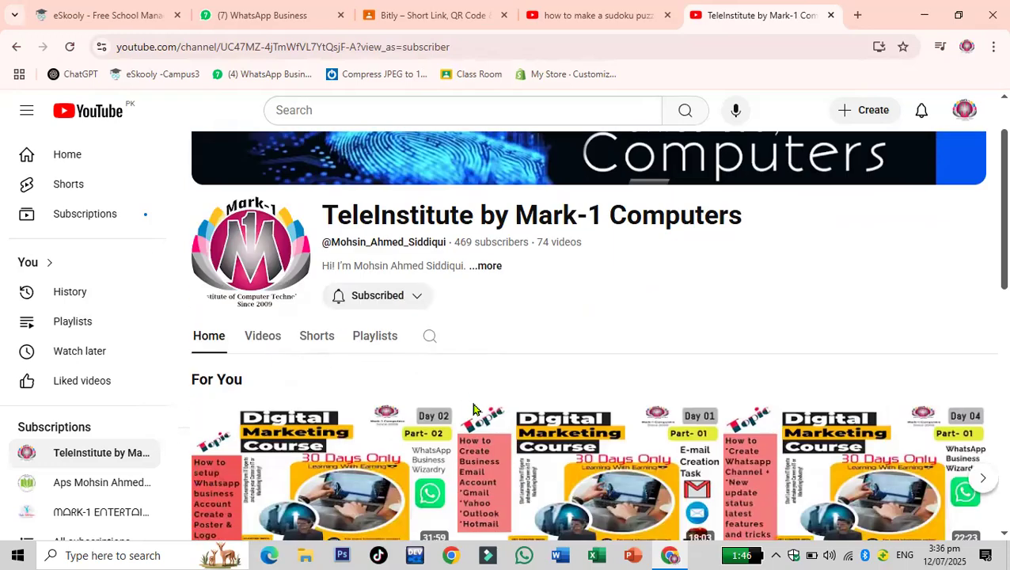
mouse_move(250, 409)
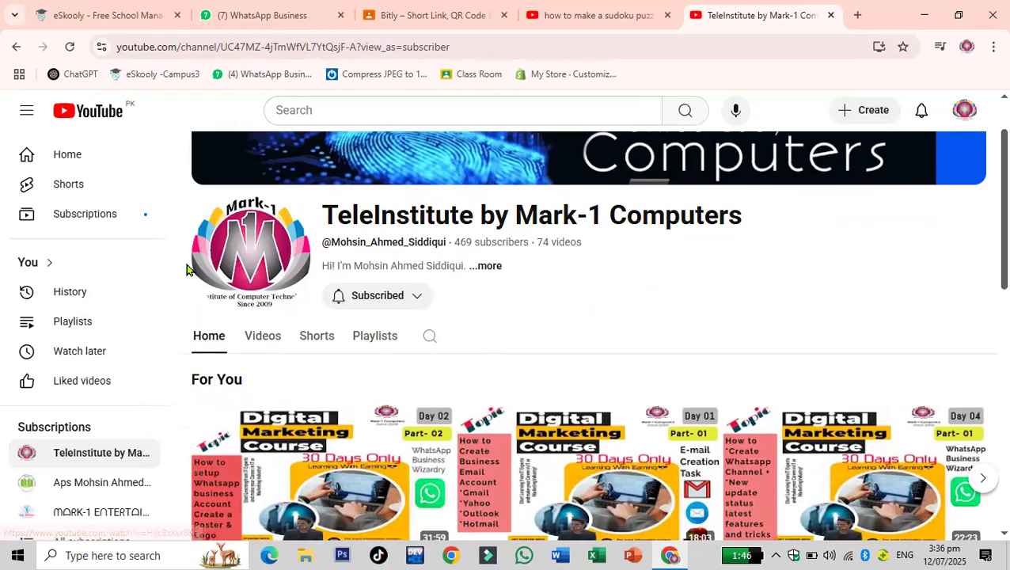
scroll(188, 269, "down", 1)
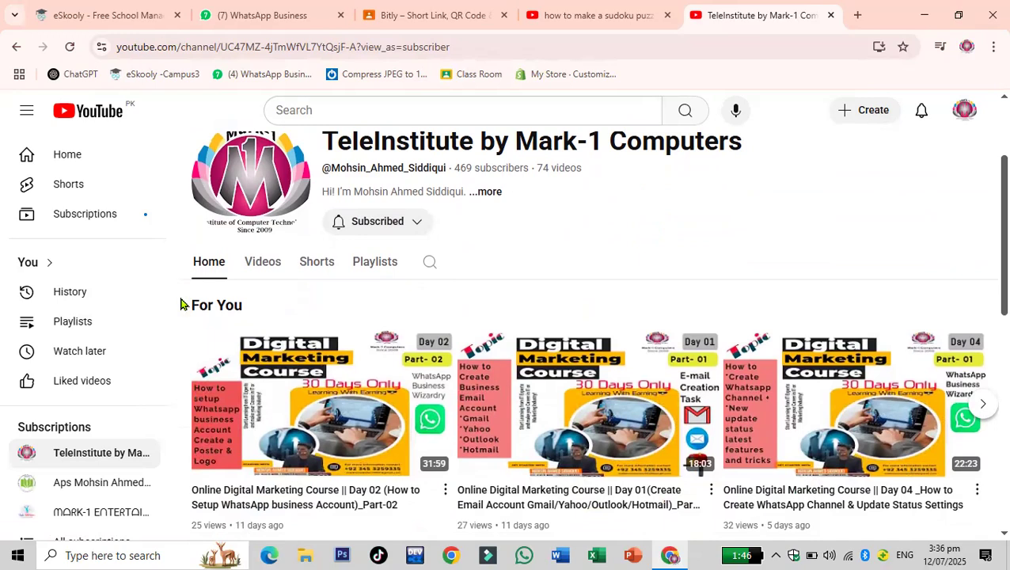
scroll(181, 303, "down", 1)
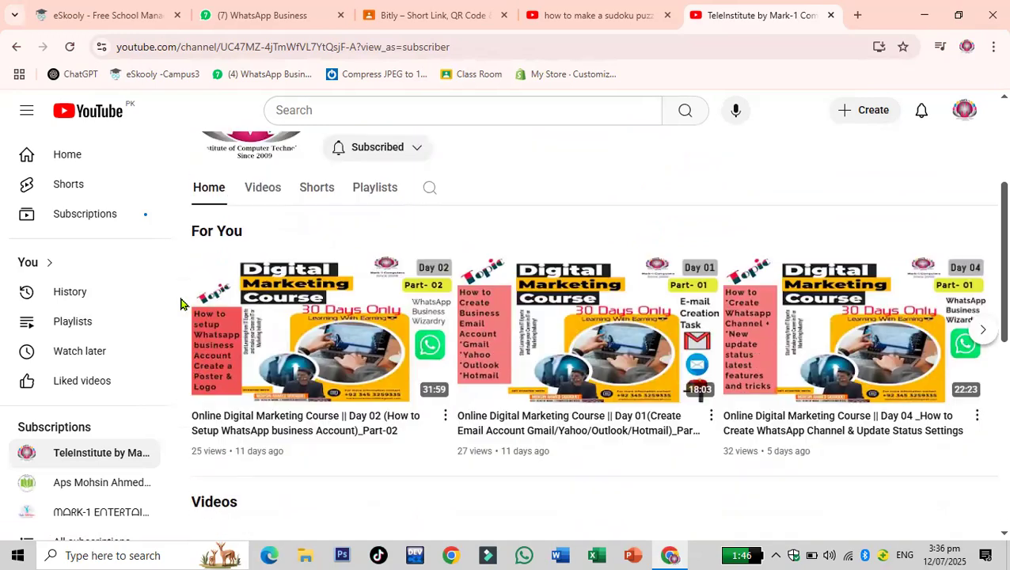
left_click(261, 188)
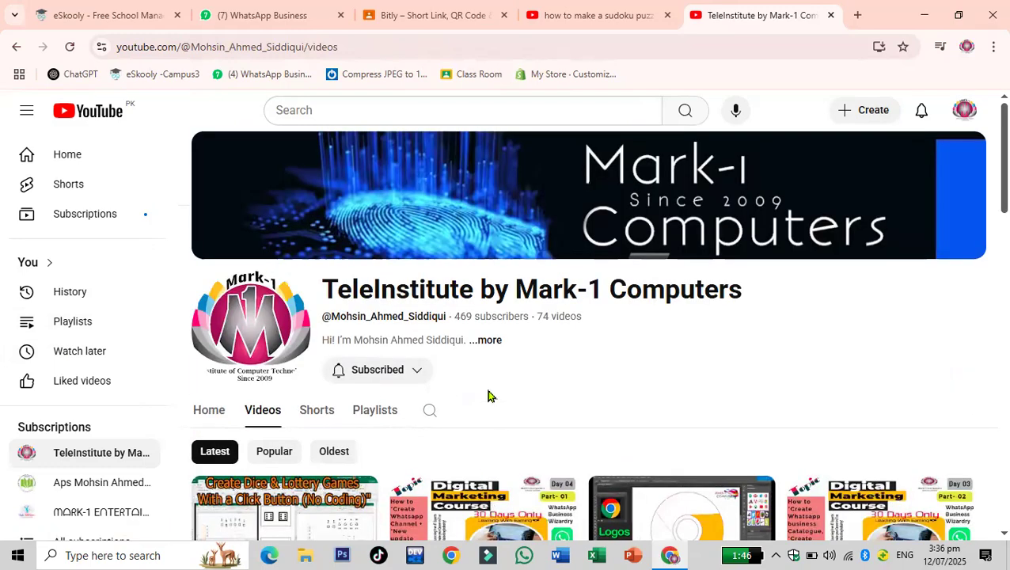
scroll(486, 396, "down", 3)
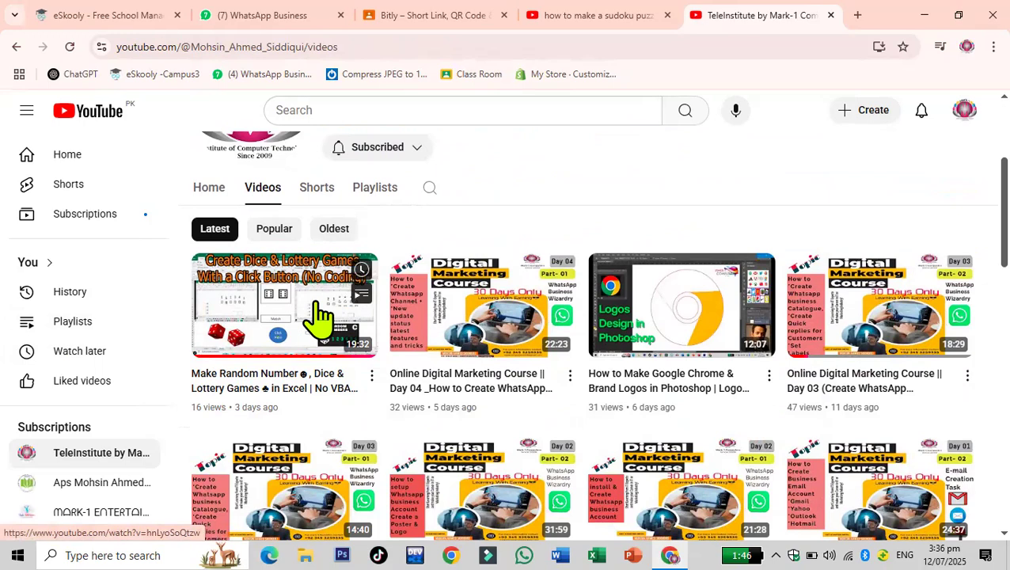
scroll(319, 313, "down", 1)
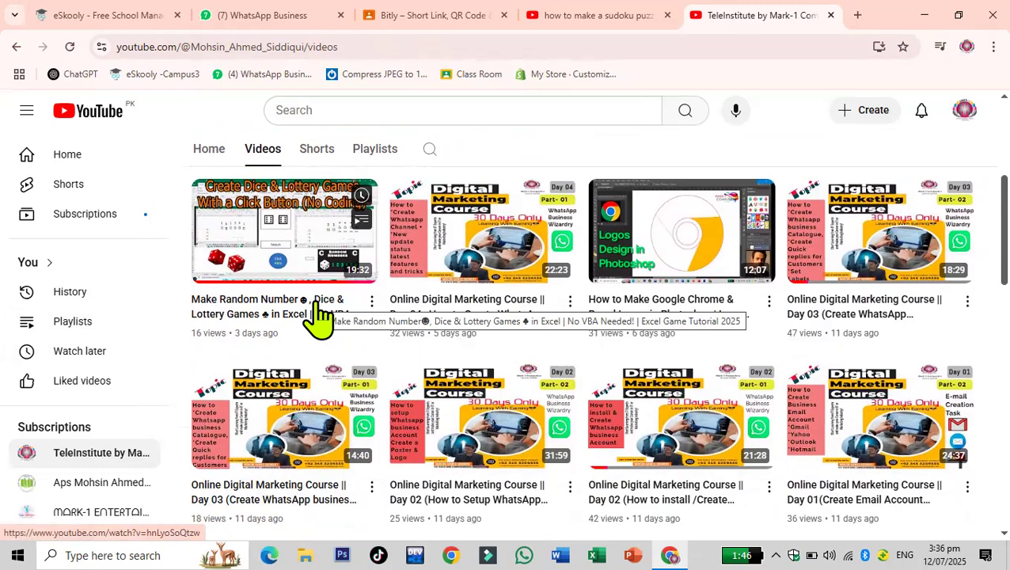
scroll(319, 317, "down", 1)
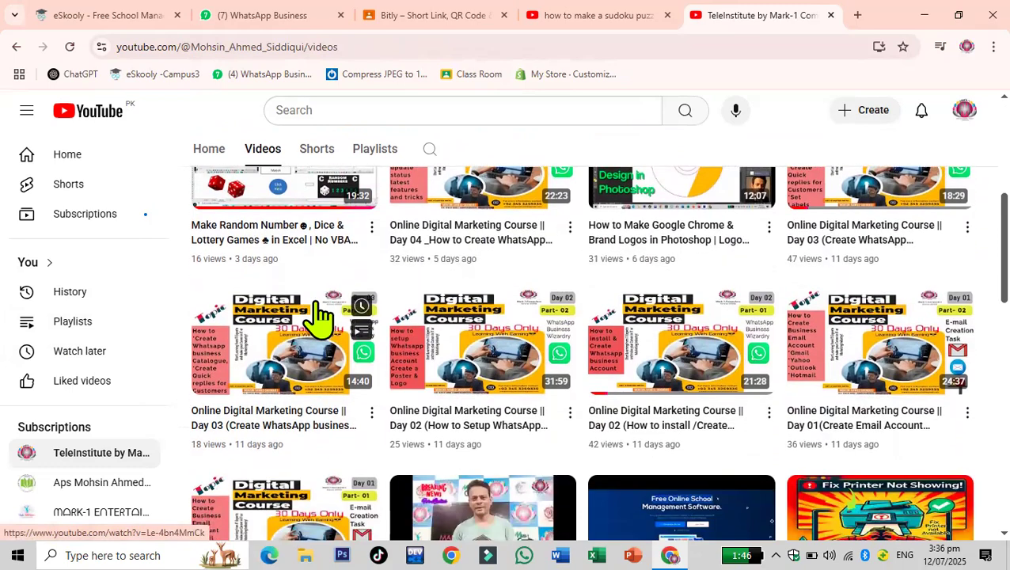
- Browse the channel's uploads and open the Make Random Number, Dice & Lottery Games in Excel video
scroll(578, 399, "down", 1)
scroll(578, 395, "down", 1)
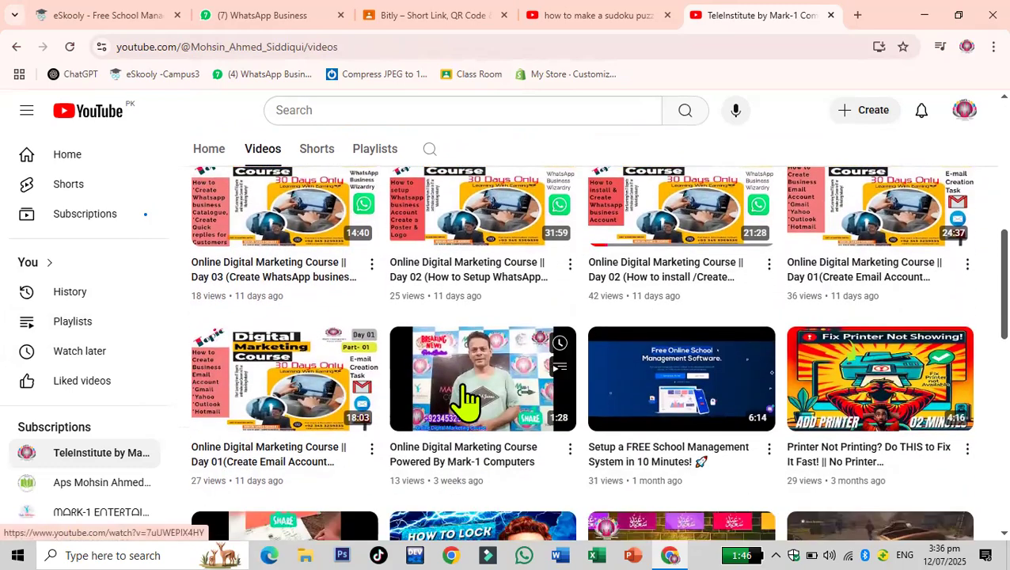
scroll(748, 261, "up", 2)
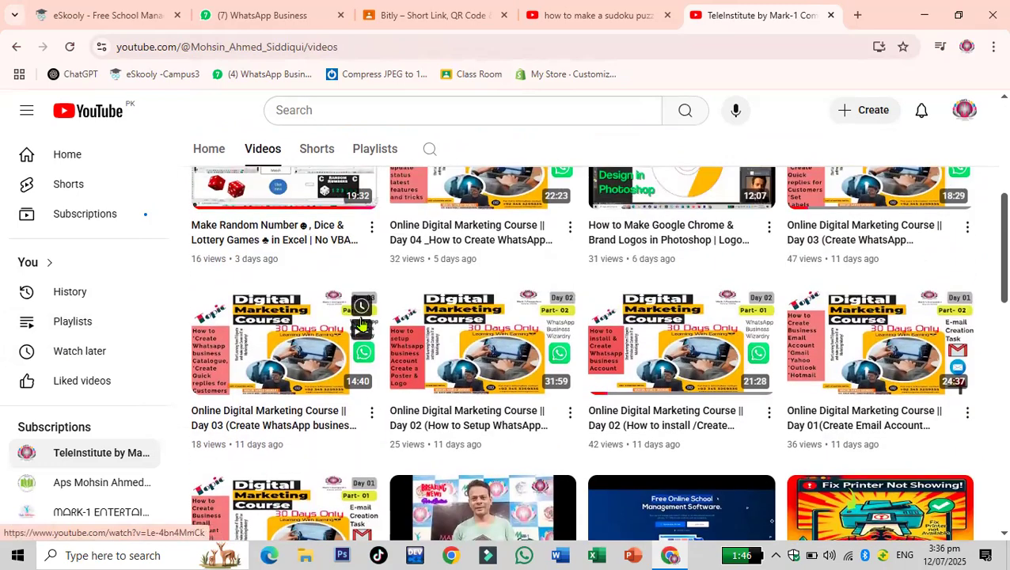
mouse_move(285, 341)
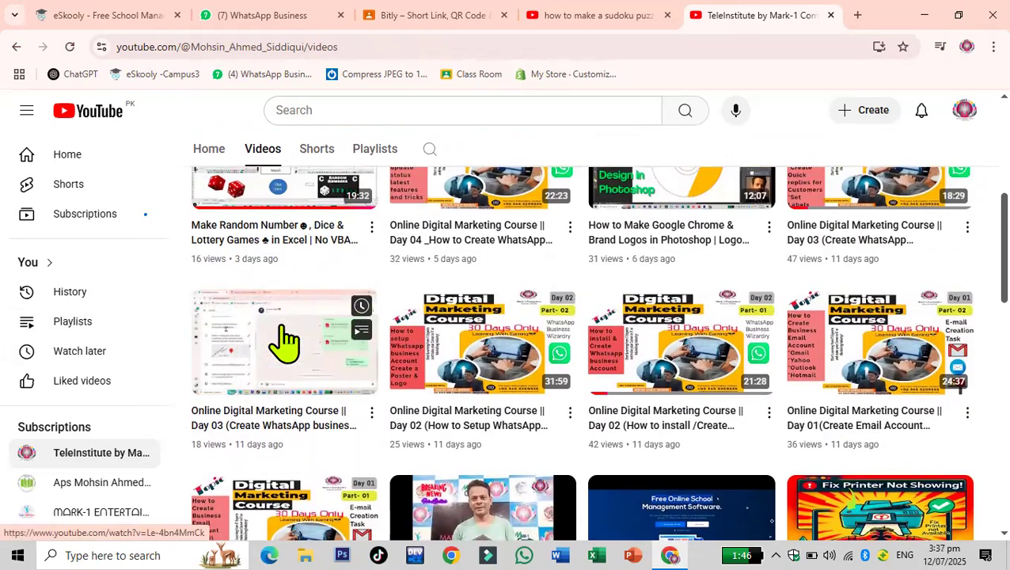
scroll(285, 340, "down", 1)
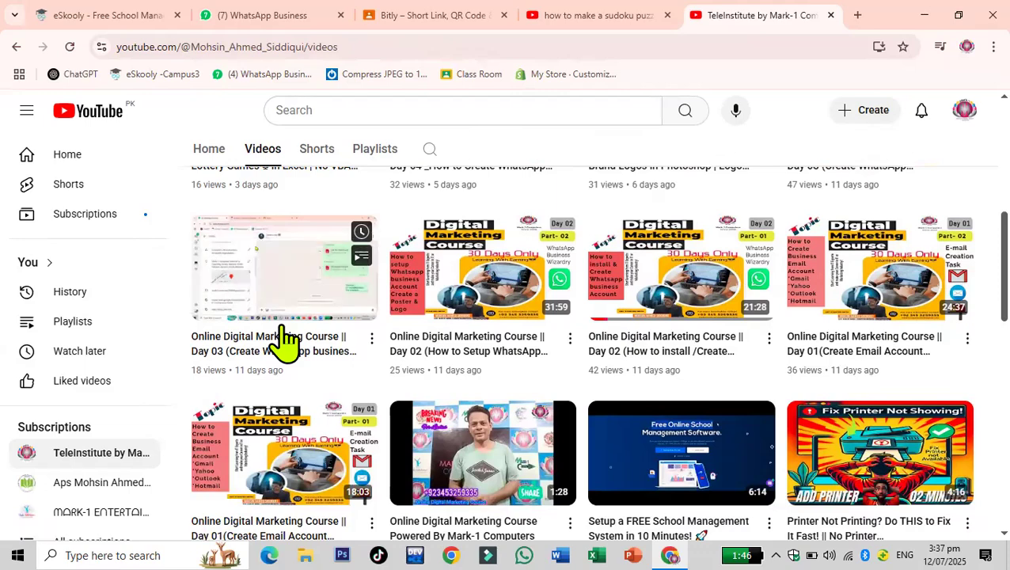
scroll(287, 343, "up", 3)
left_click(312, 408)
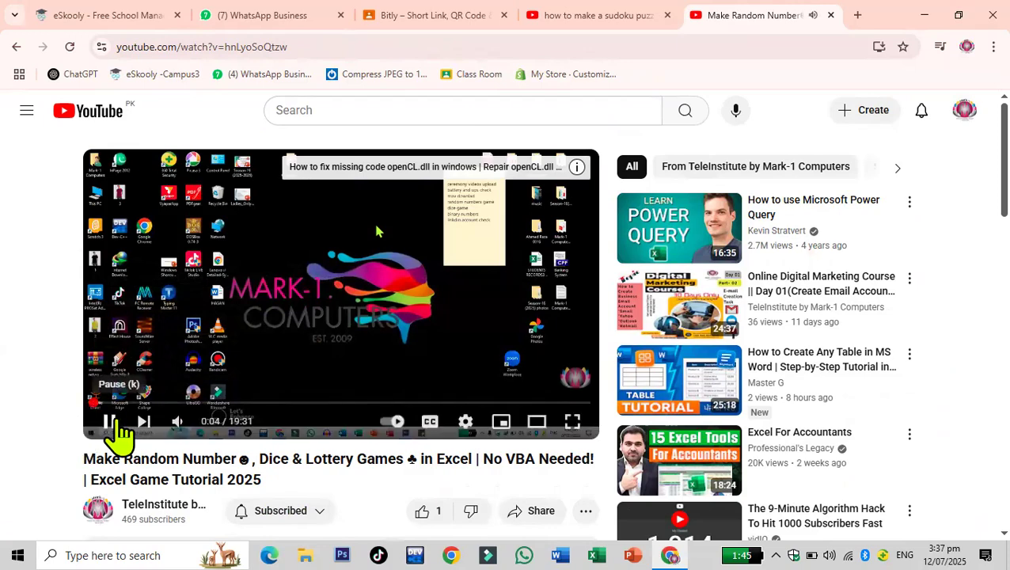
- Expand the video's description and scroll through its text
scroll(428, 386, "down", 4)
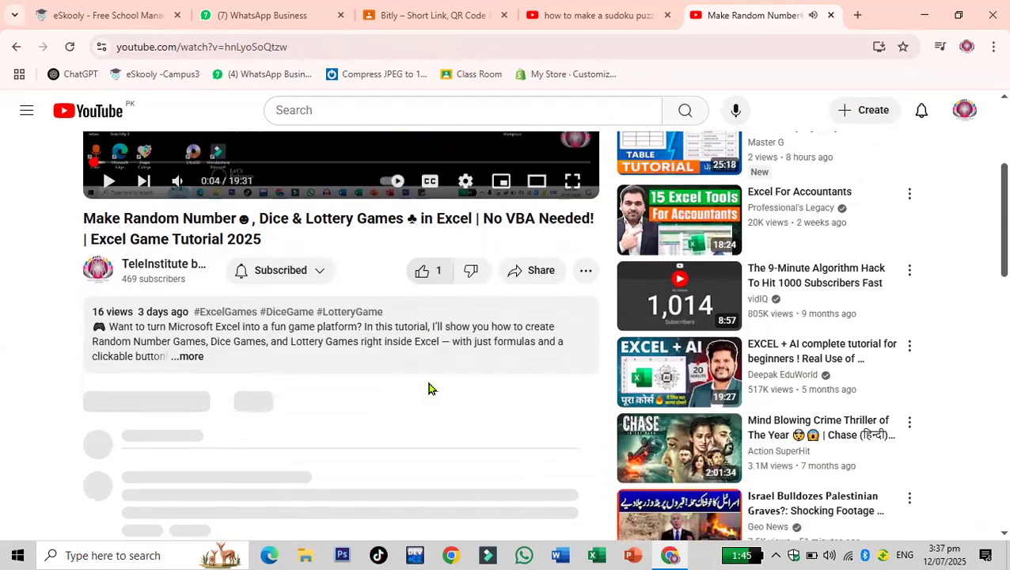
left_click(192, 301)
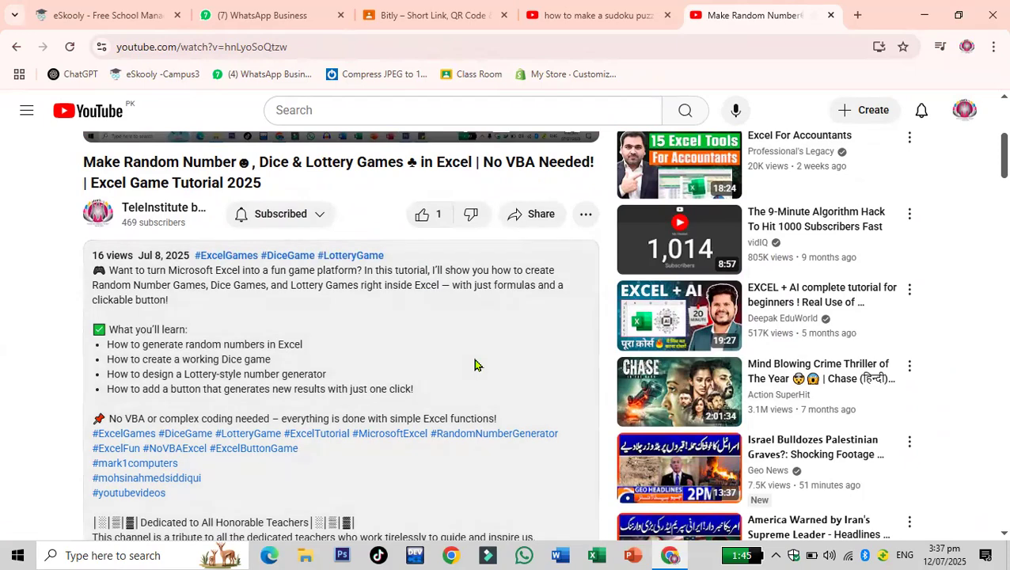
scroll(467, 360, "down", 1)
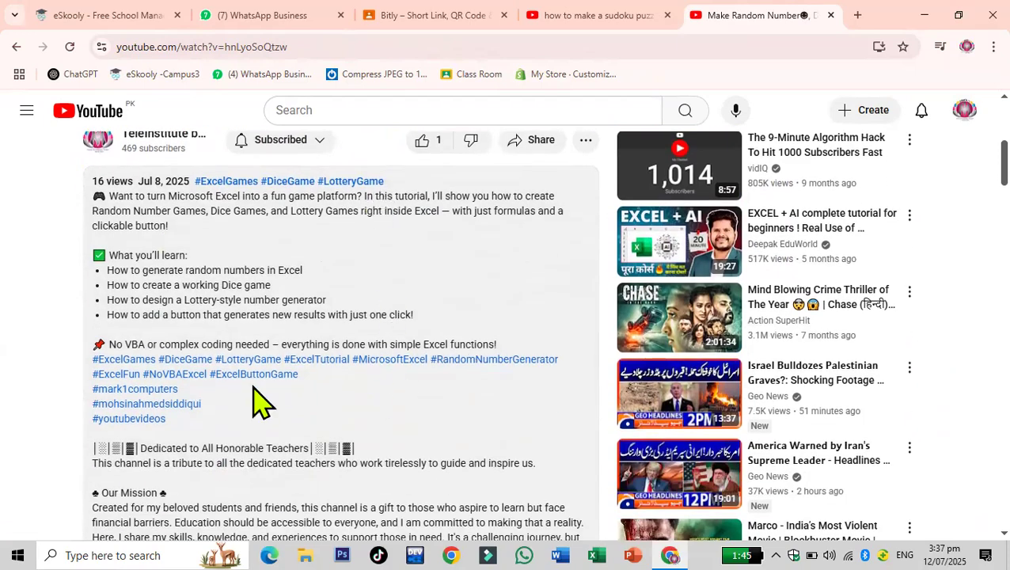
scroll(261, 404, "down", 2)
scroll(340, 356, "down", 4)
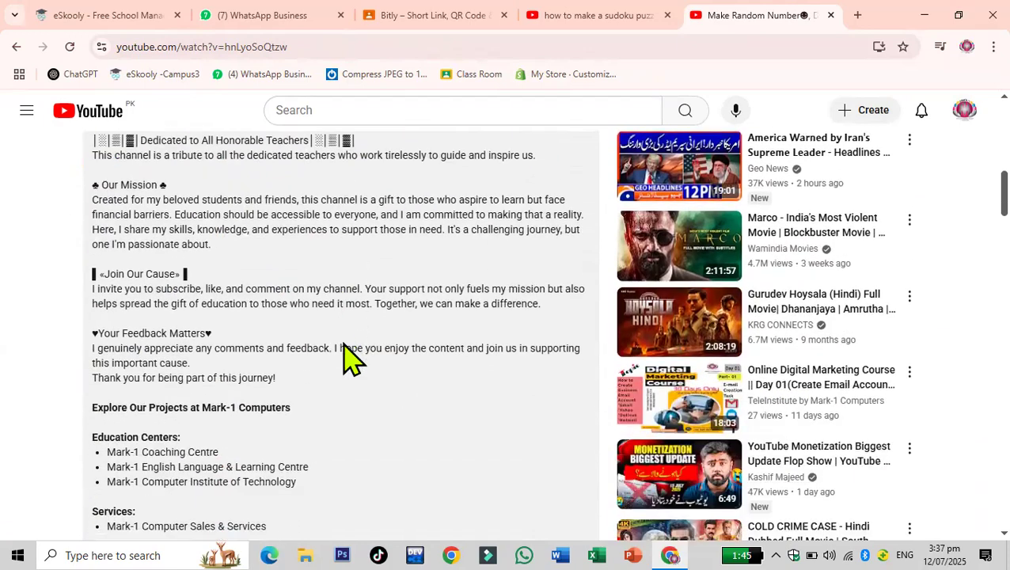
- Examine the bit.ly short links listed in the description's Follow Us and social sections
scroll(353, 357, "down", 1)
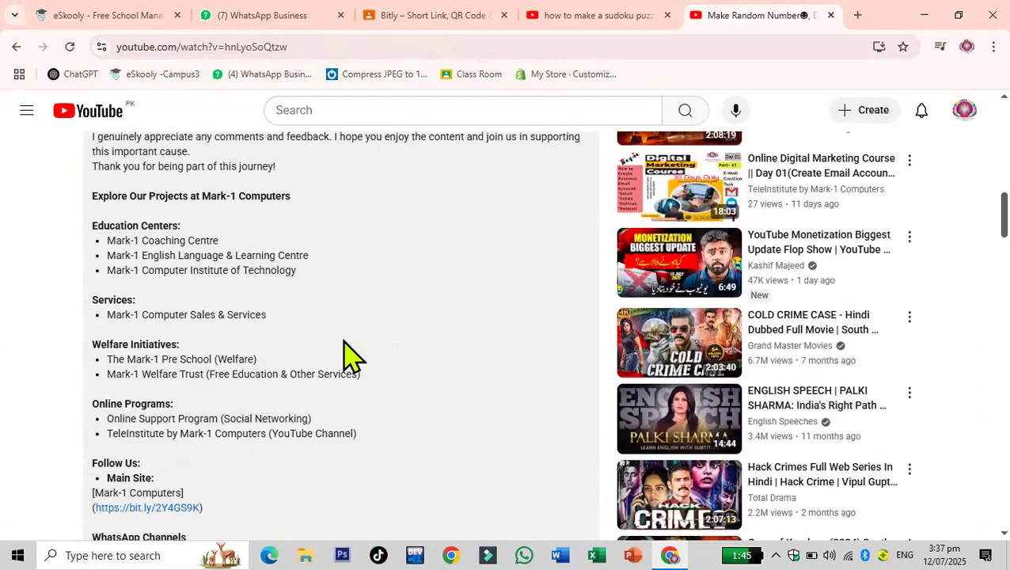
scroll(349, 357, "down", 3)
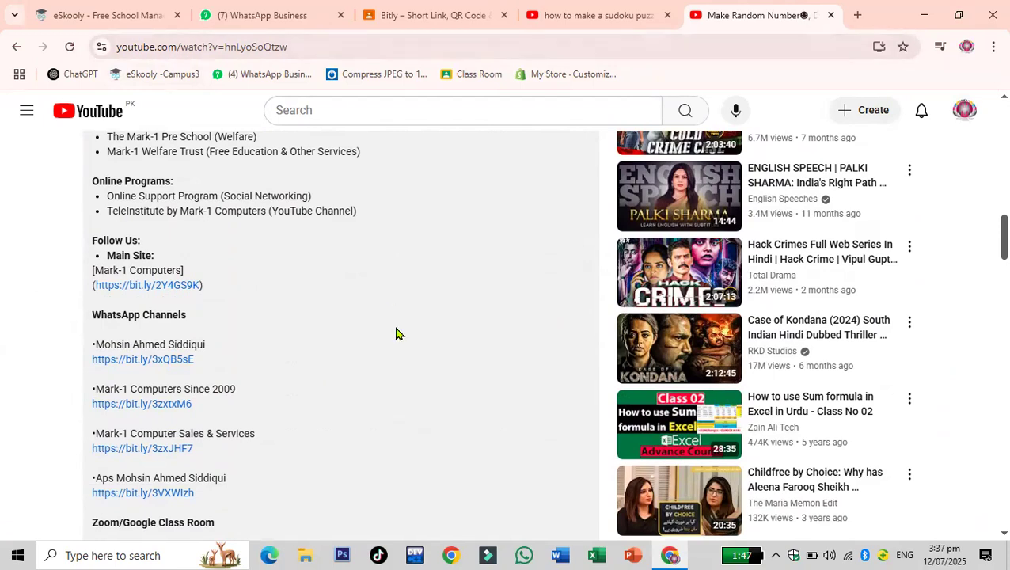
scroll(398, 334, "down", 2)
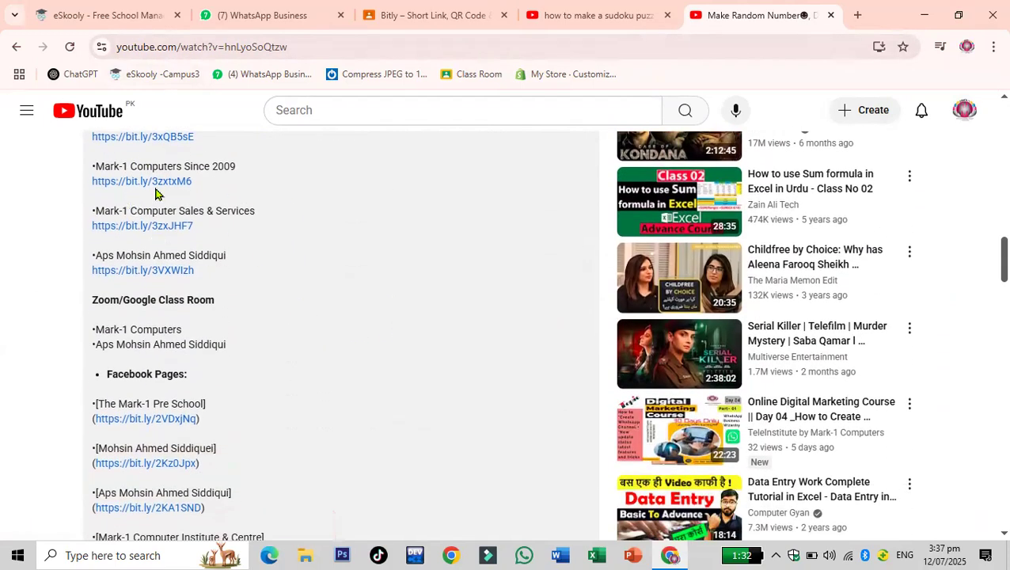
scroll(307, 259, "down", 1)
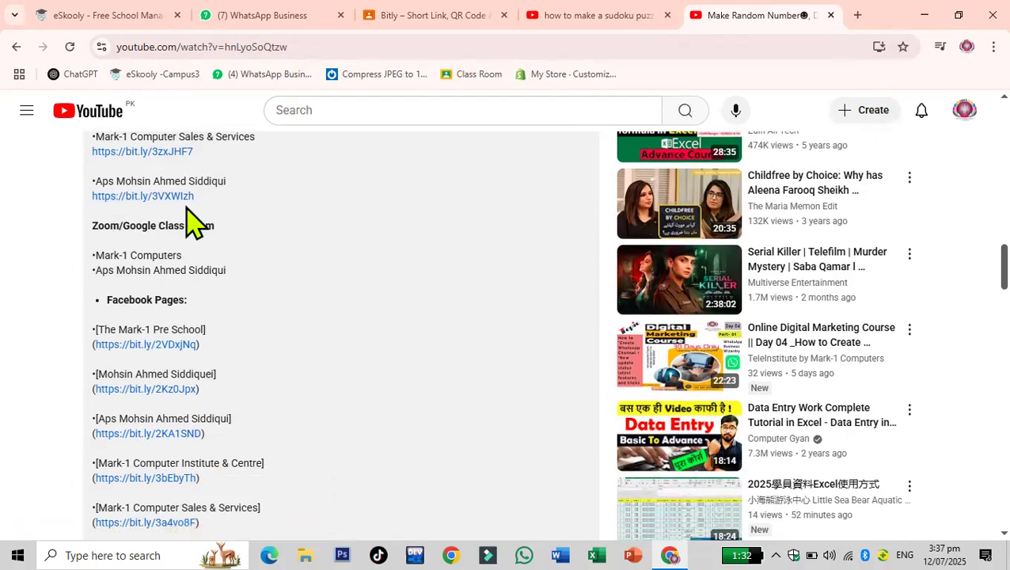
scroll(311, 274, "down", 1)
scroll(301, 269, "down", 1)
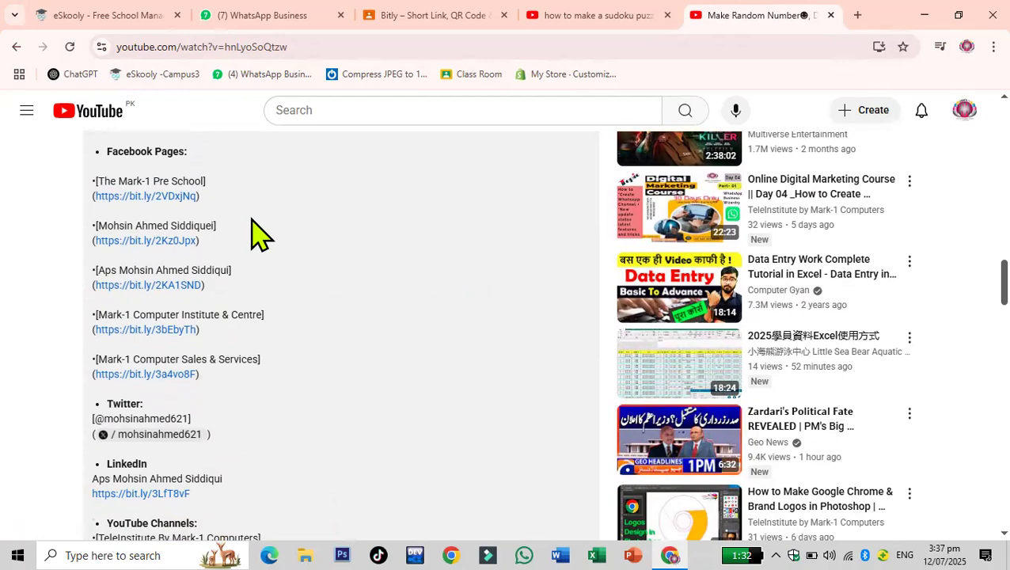
scroll(255, 237, "down", 2)
scroll(253, 229, "down", 2)
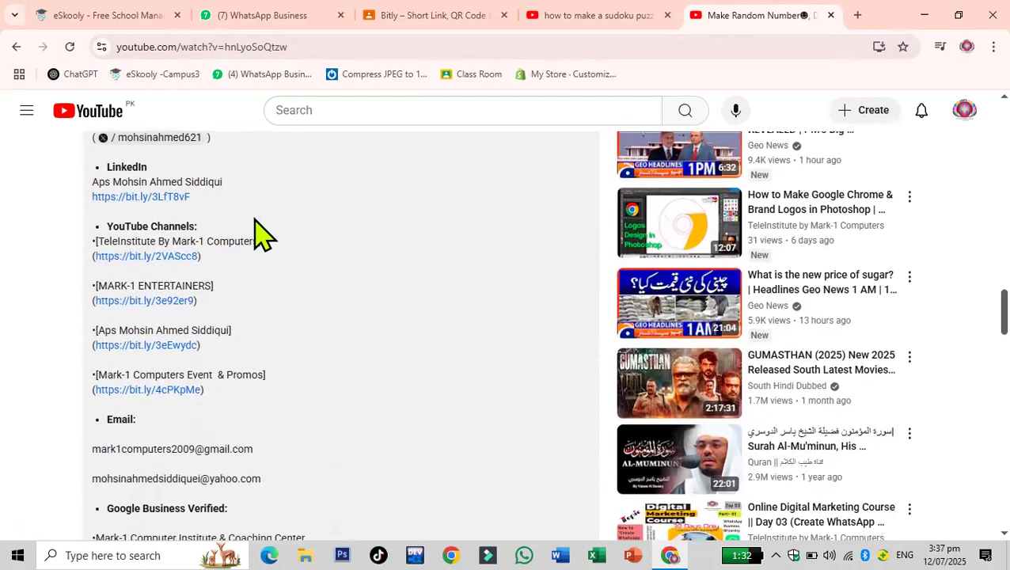
scroll(253, 229, "down", 3)
scroll(255, 231, "down", 4)
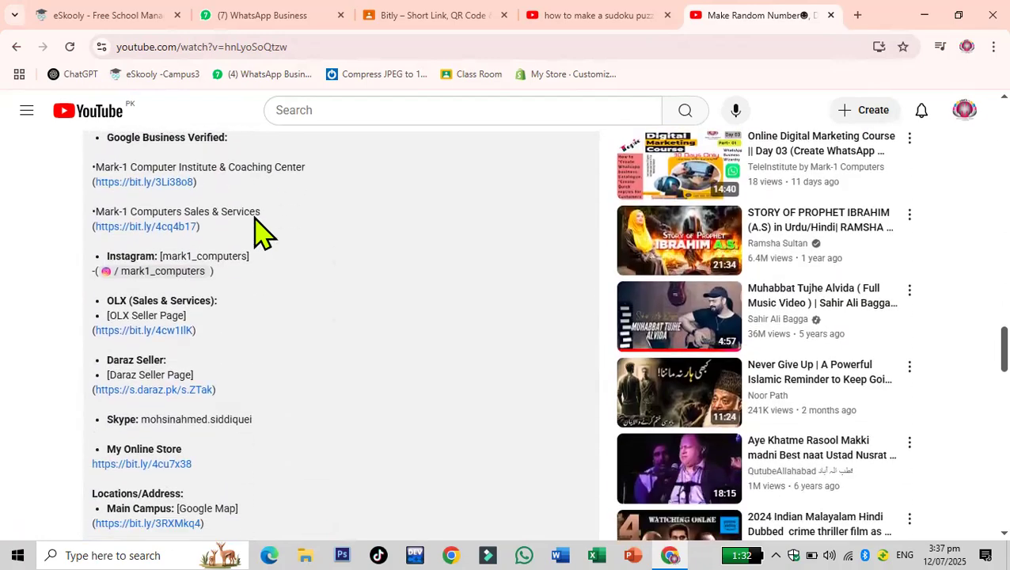
scroll(255, 231, "down", 5)
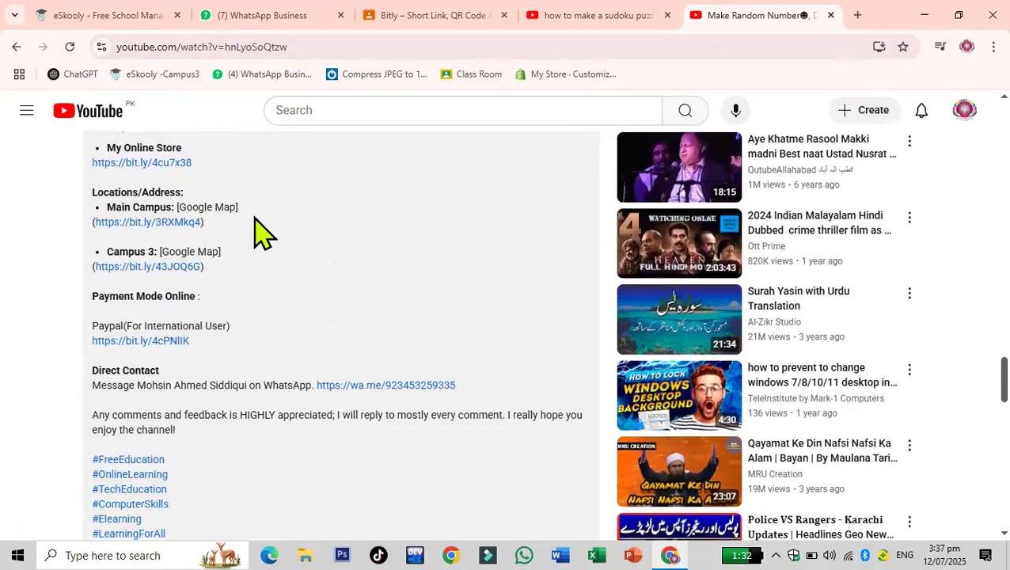
scroll(255, 231, "down", 4)
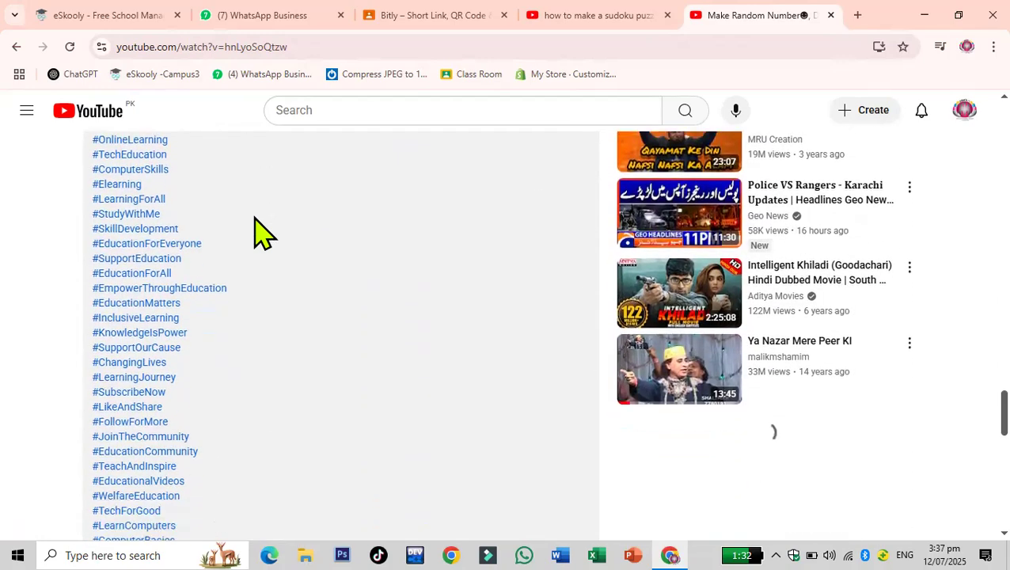
scroll(257, 229, "down", 2)
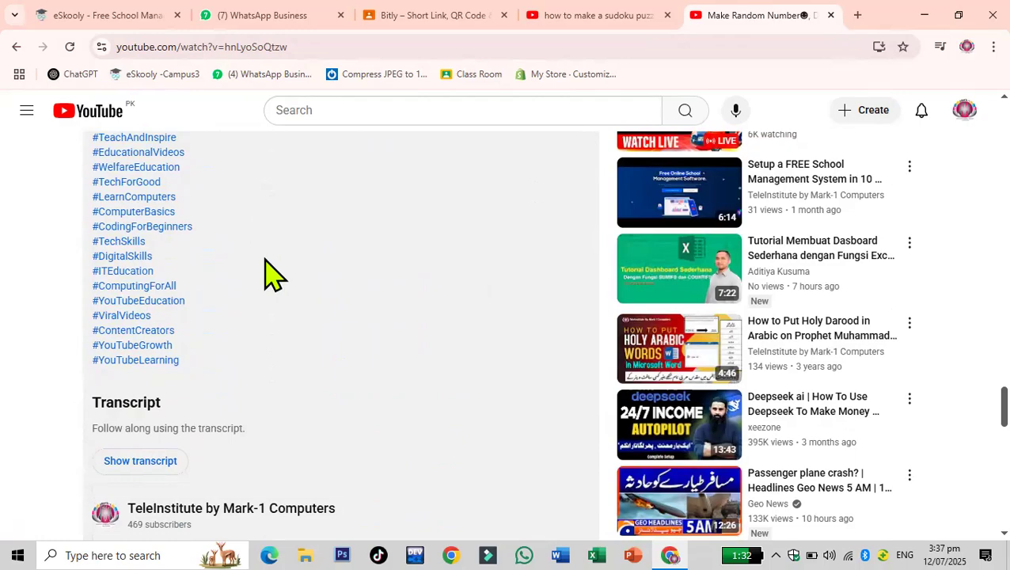
scroll(219, 342, "up", 12)
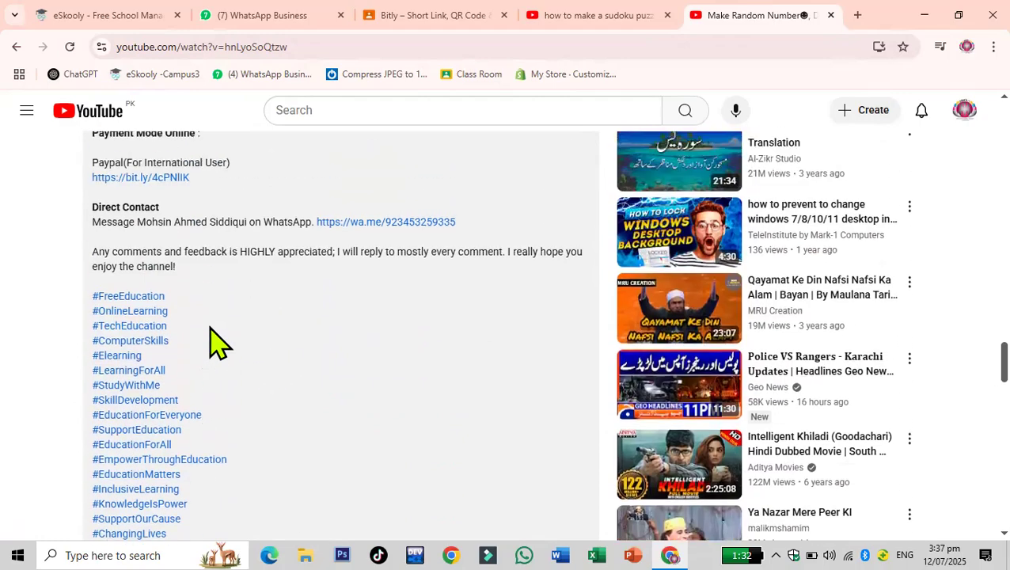
scroll(218, 342, "up", 3)
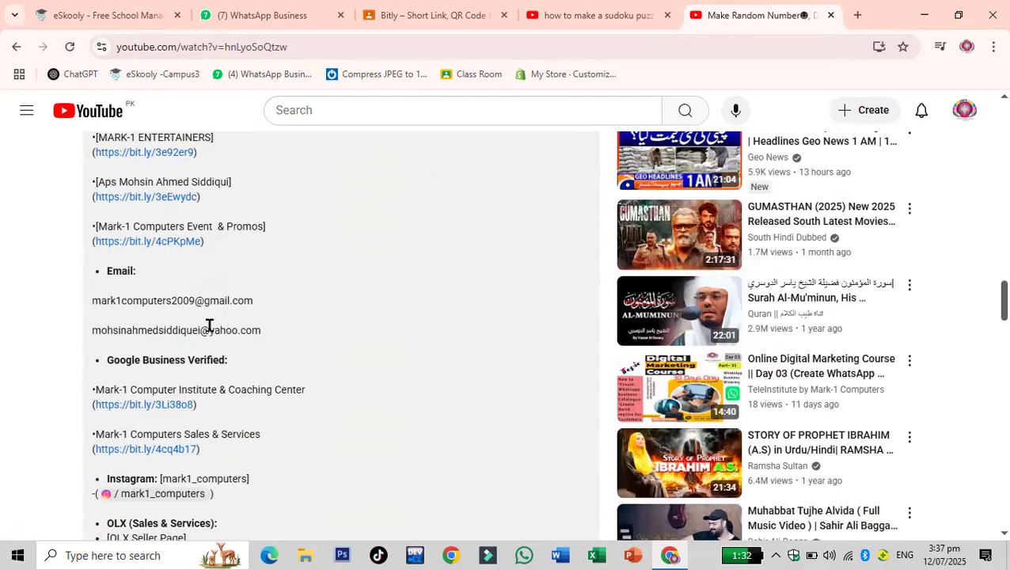
scroll(209, 324, "up", 4)
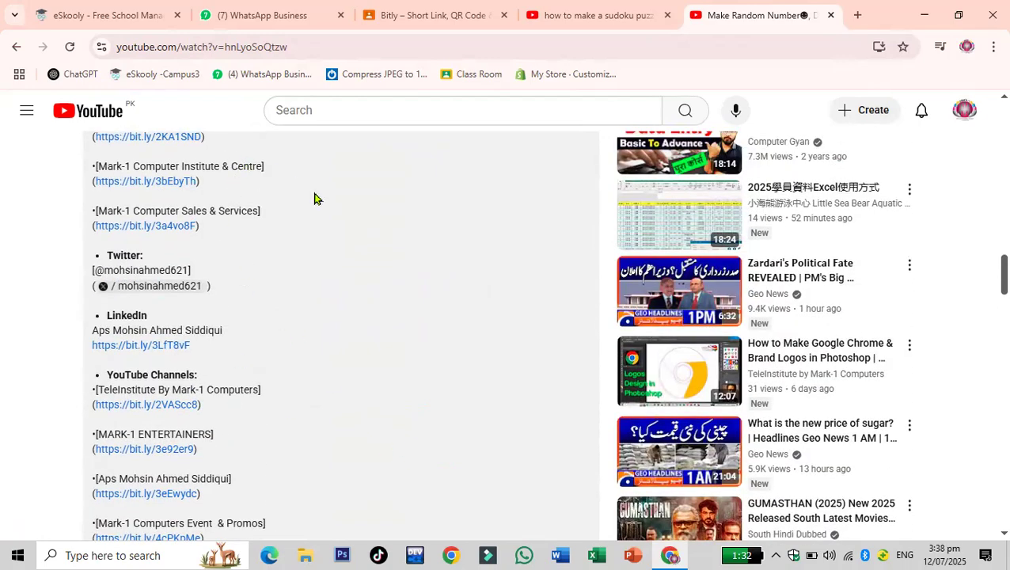
scroll(314, 199, "up", 2)
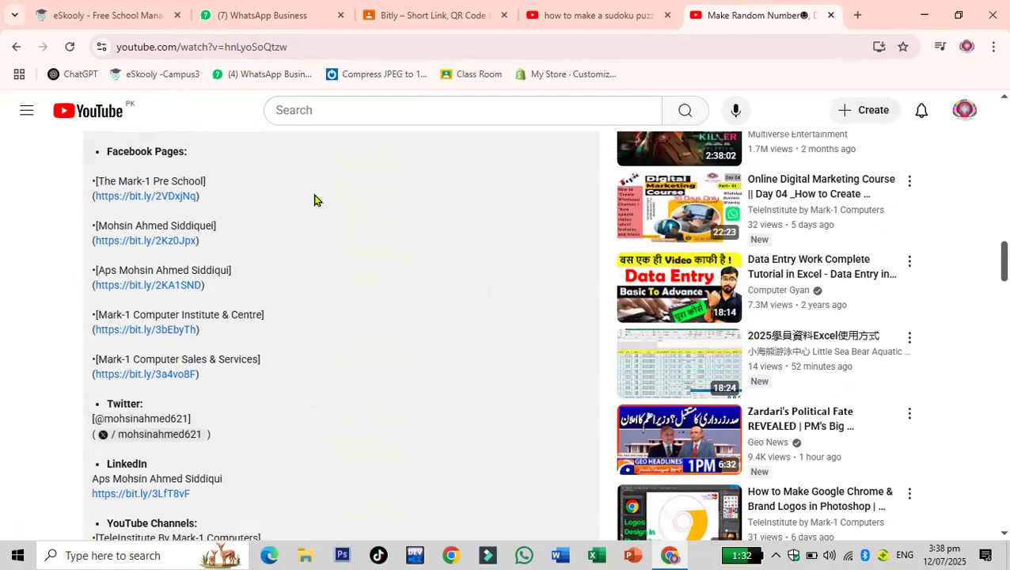
scroll(314, 199, "down", 1)
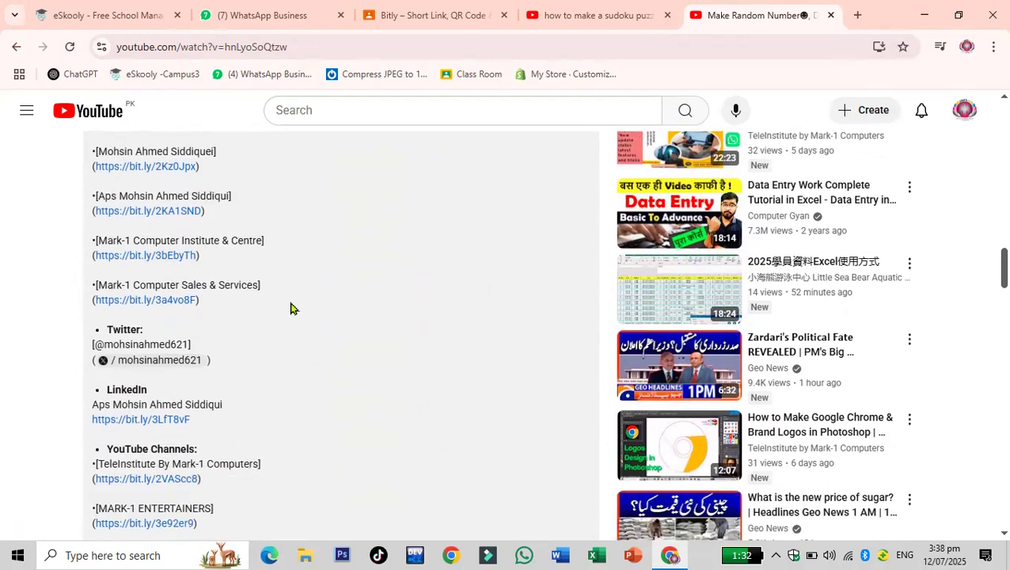
scroll(290, 309, "up", 1)
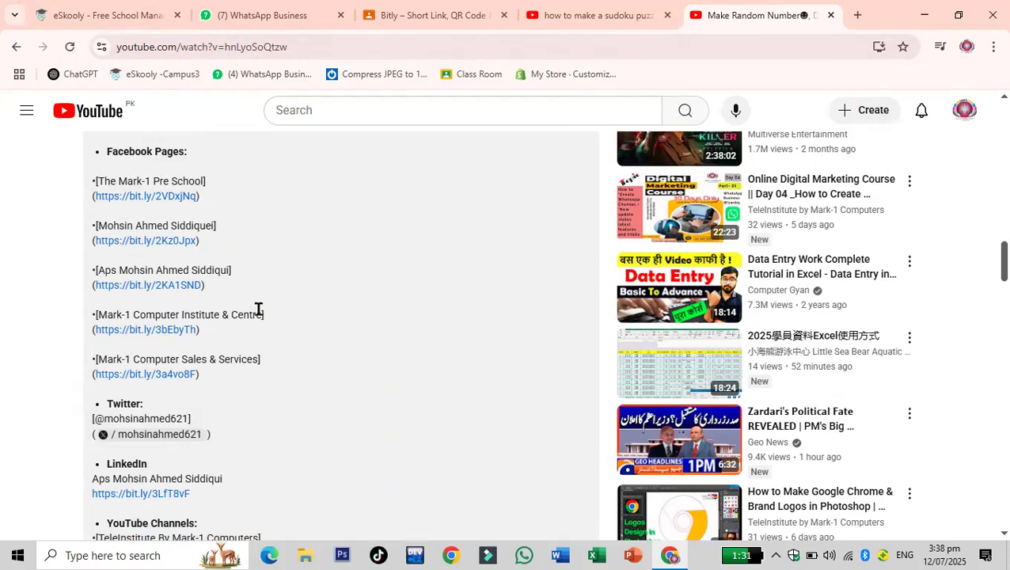
- Check the Bitly assignment tab, then search Google for bitly in a new tab
left_click(472, 18)
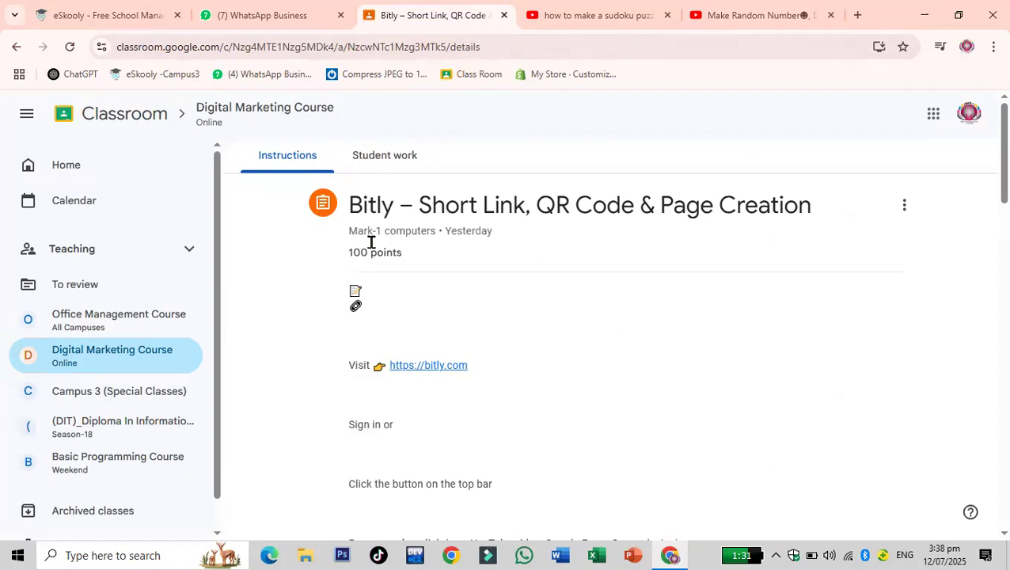
left_click(857, 15)
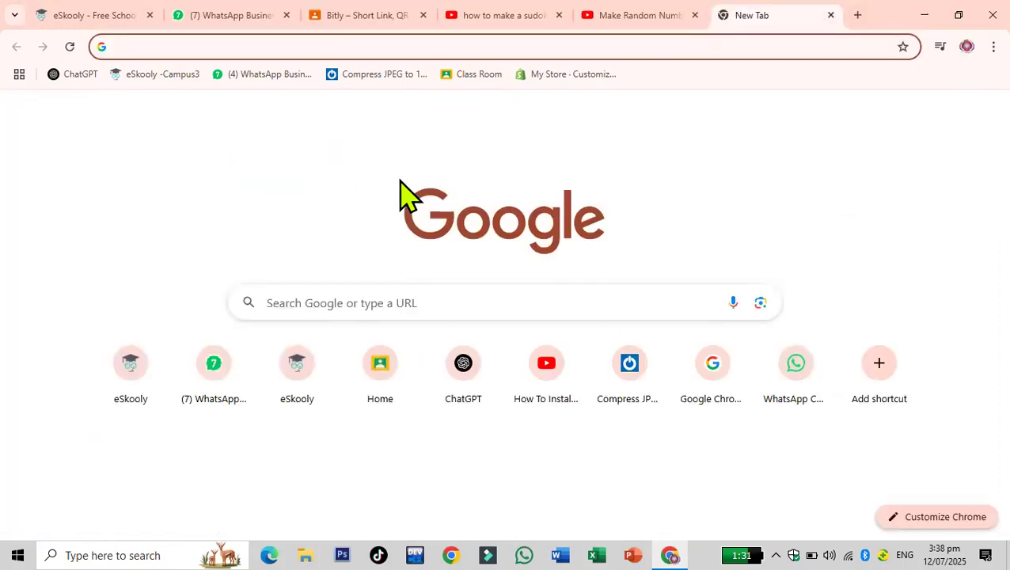
type("bitly")
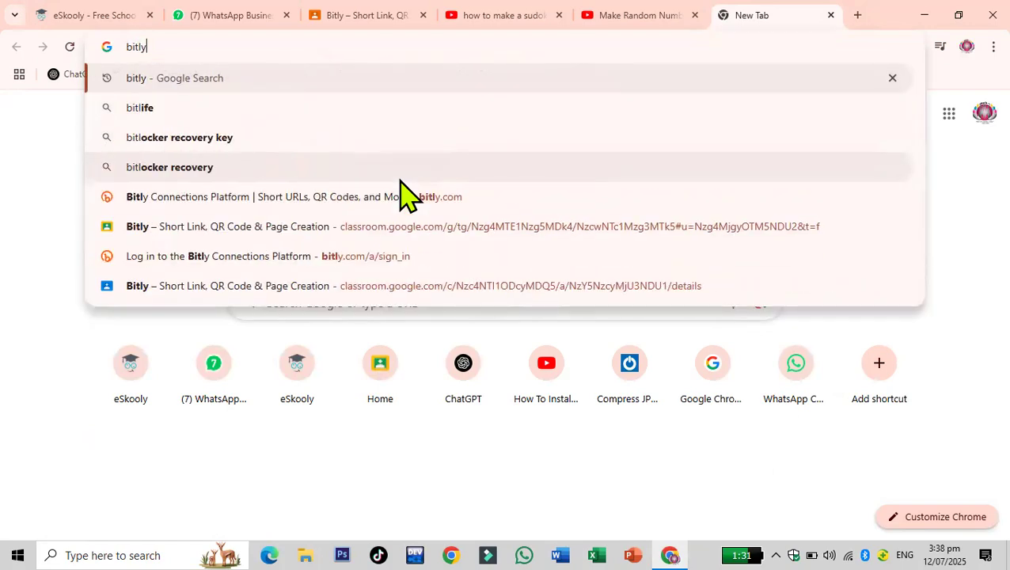
key("Return")
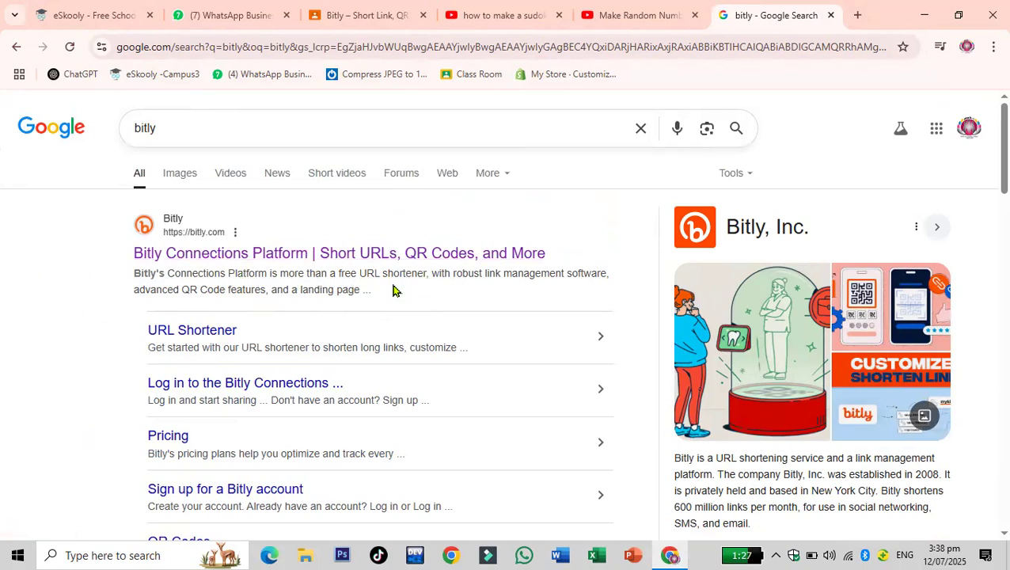
- Open the Bitly website from the search results and go to its log in page
scroll(456, 306, "down", 1)
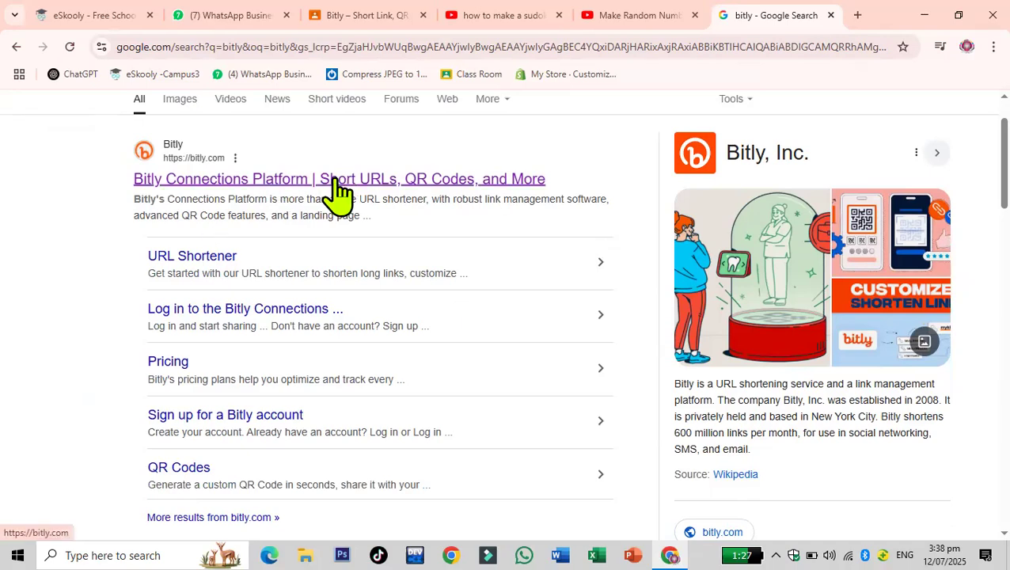
left_click(339, 190)
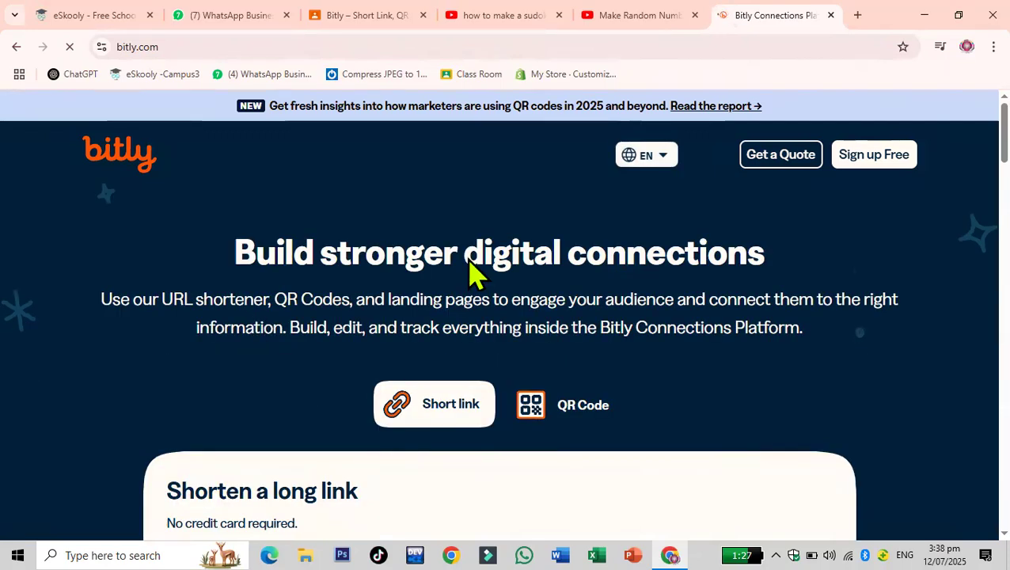
scroll(468, 274, "down", 1)
scroll(396, 424, "down", 1)
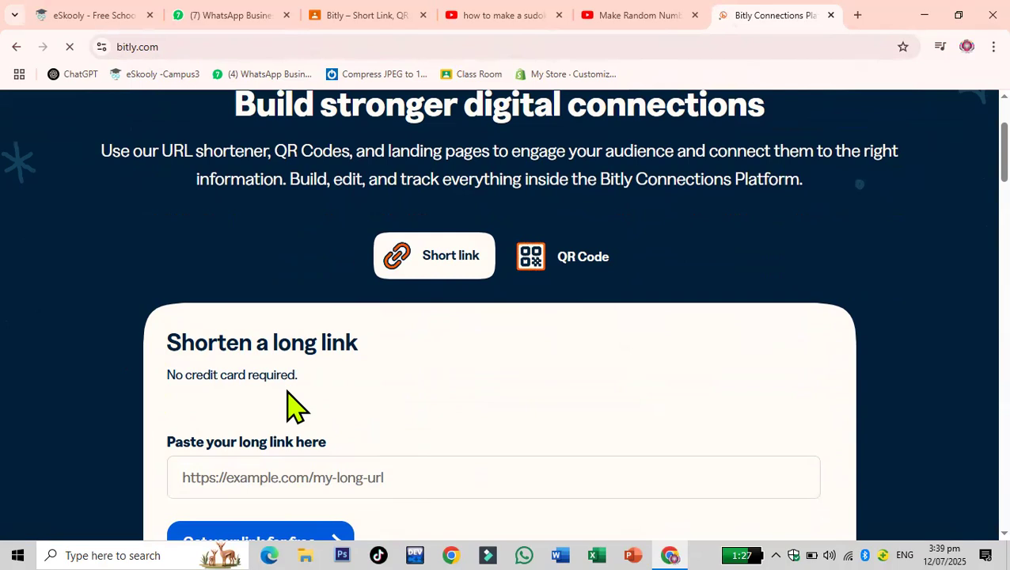
scroll(293, 406, "down", 2)
left_click(287, 330)
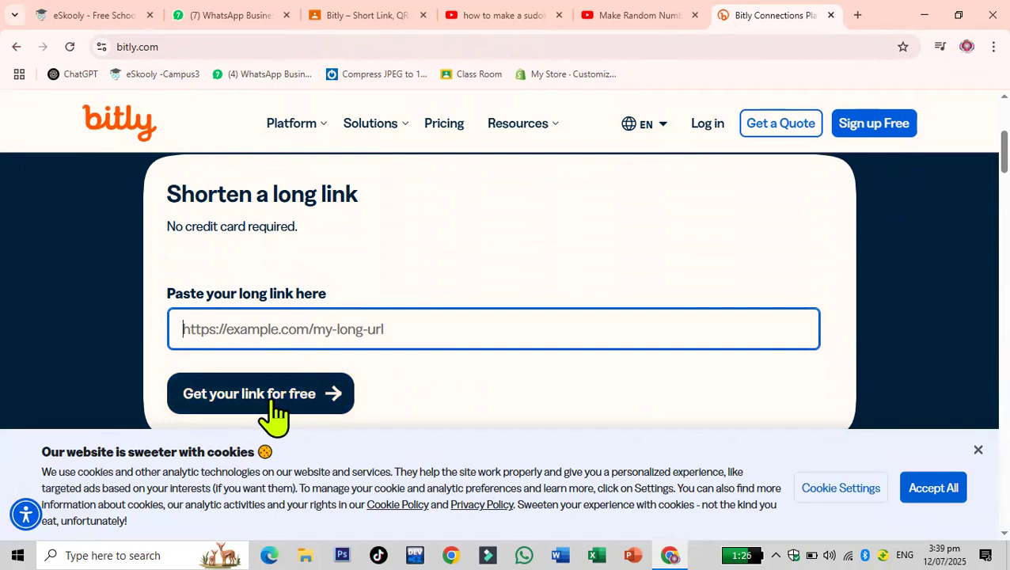
scroll(420, 365, "up", 2)
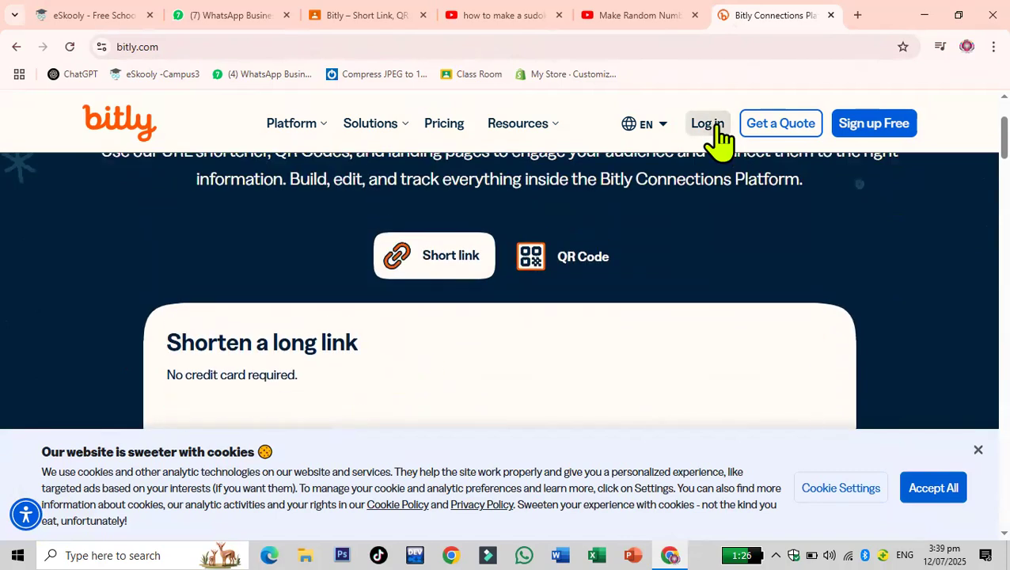
left_click(717, 128)
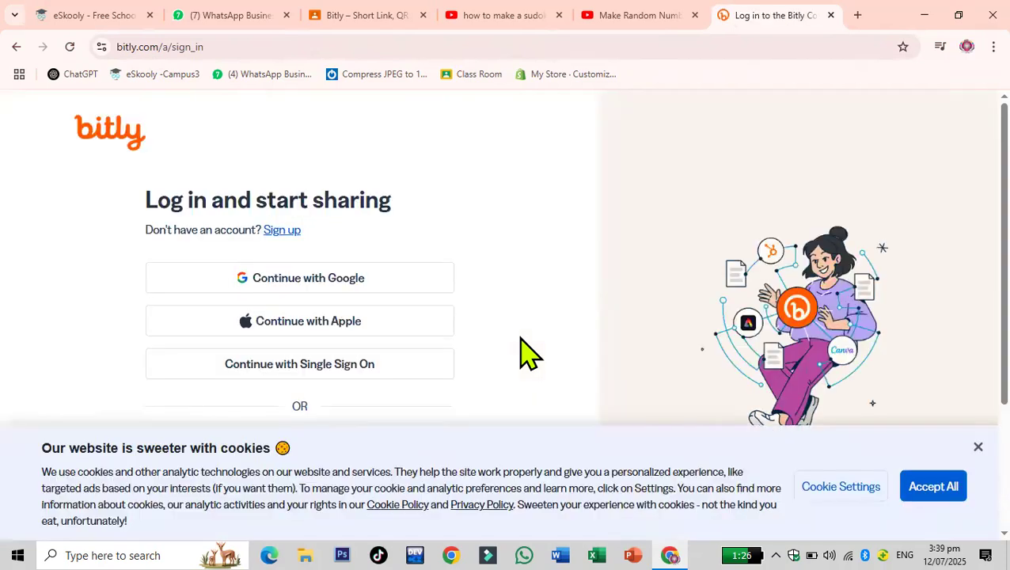
- Choose to continue with Google on the Bitly log in page and dismiss the cookie notice
left_click(304, 280)
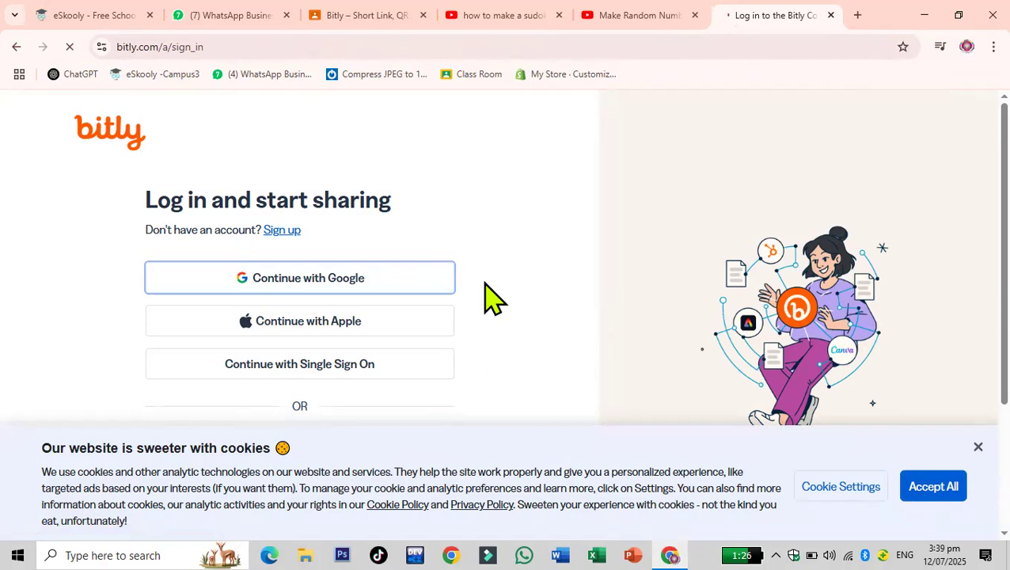
left_click(977, 448)
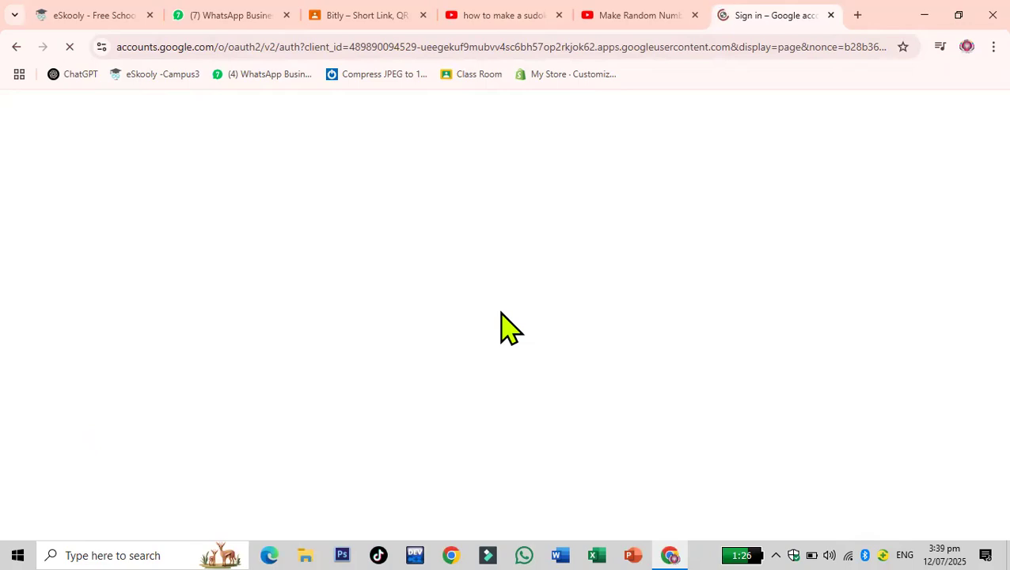
left_click(648, 16)
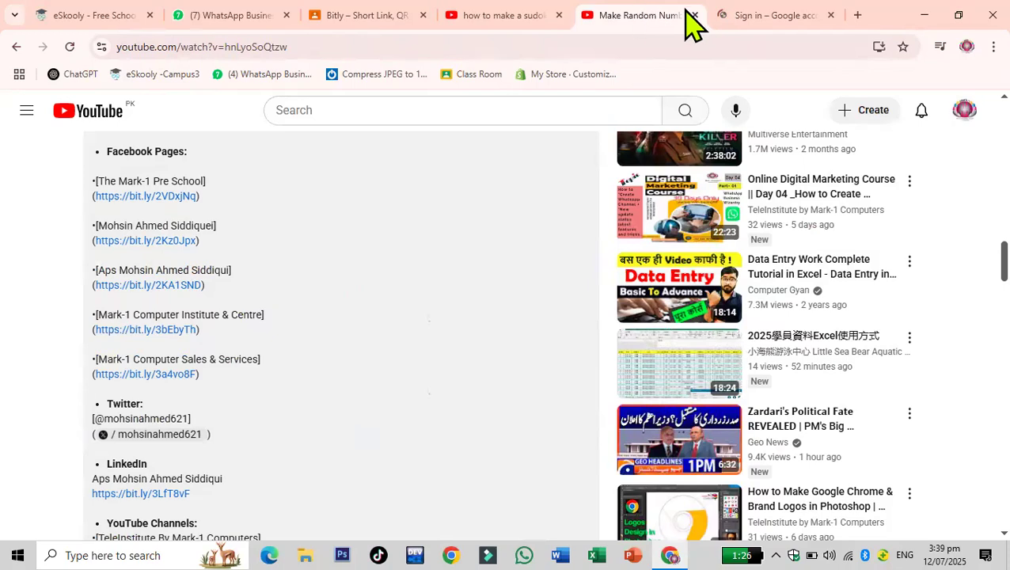
left_click(750, 16)
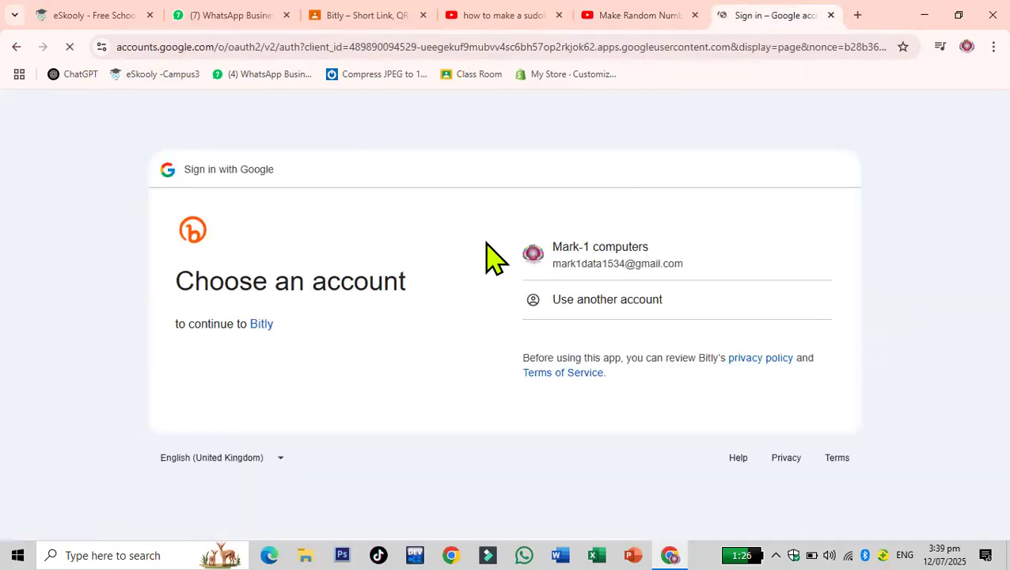
- Sign in with the Google account, allow Bitly access, and create a new Bitly account
left_click(573, 252)
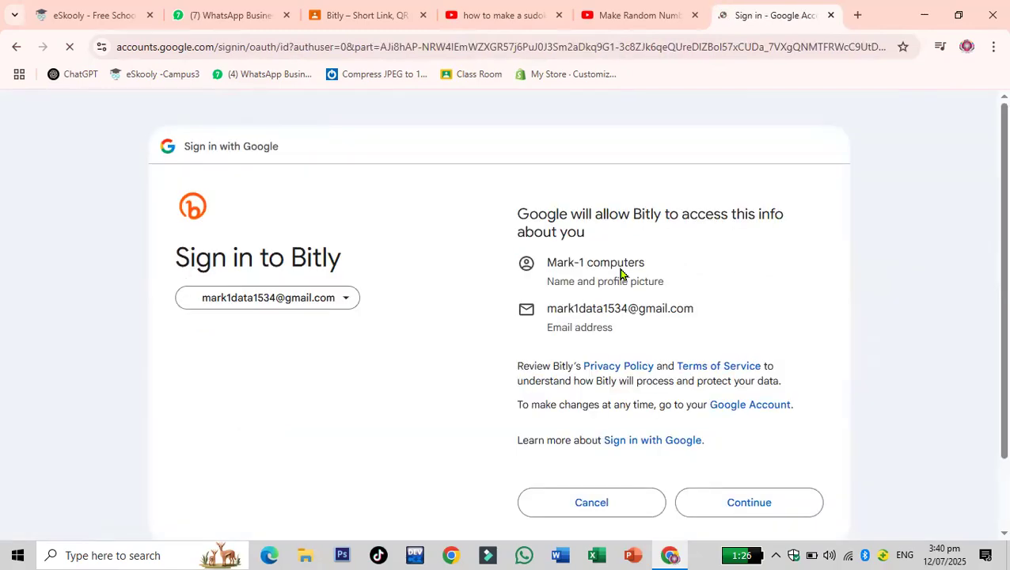
scroll(485, 342, "down", 2)
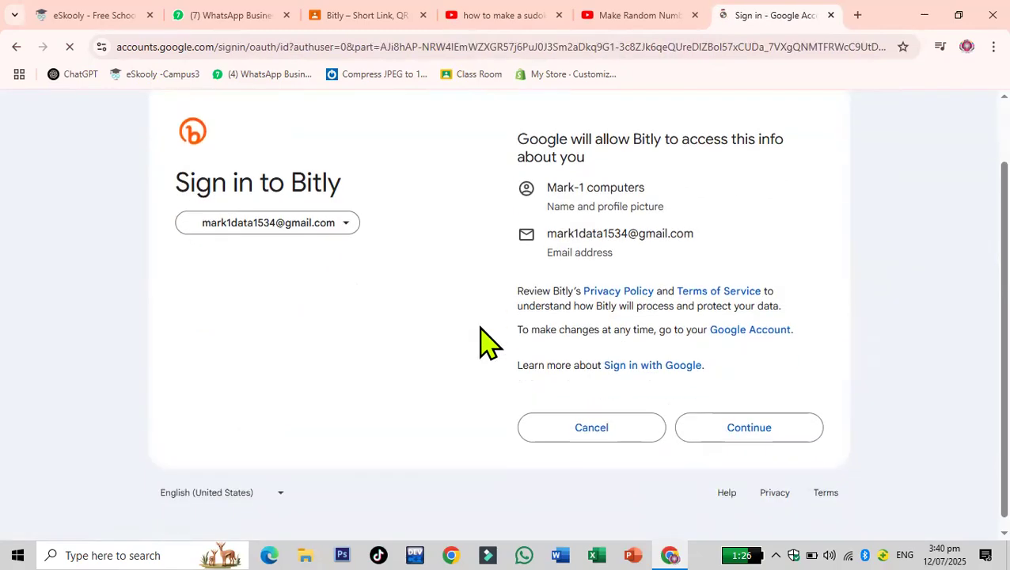
left_click(745, 418)
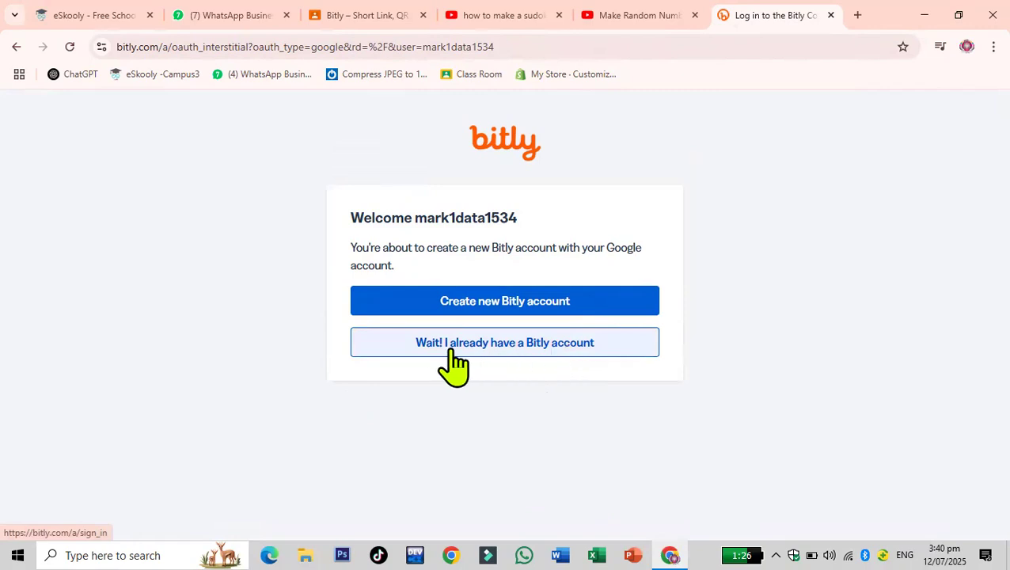
left_click(536, 304)
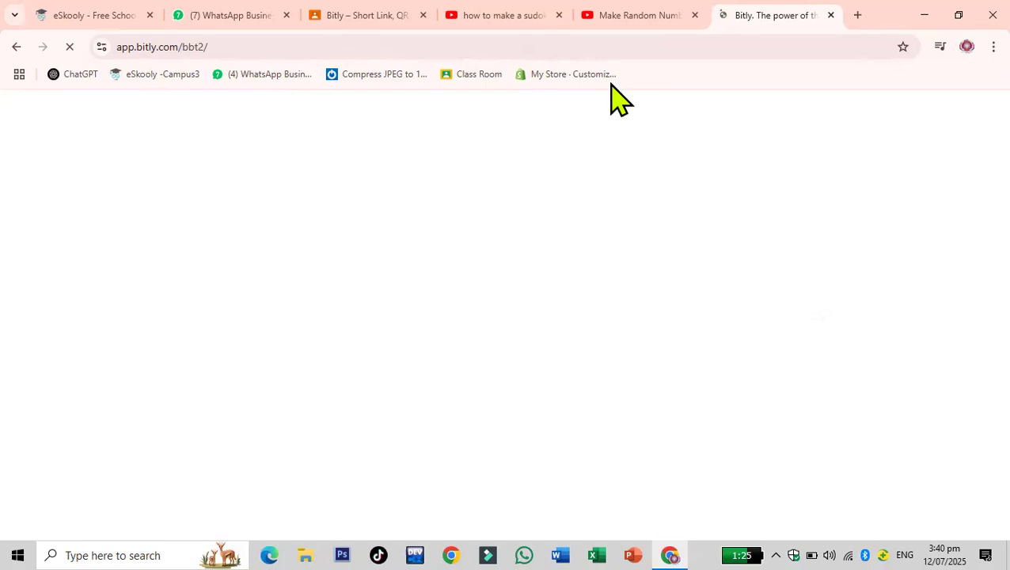
- Close the Make Random Numbers, sudoku and Bitly home page tabs
left_click(694, 14)
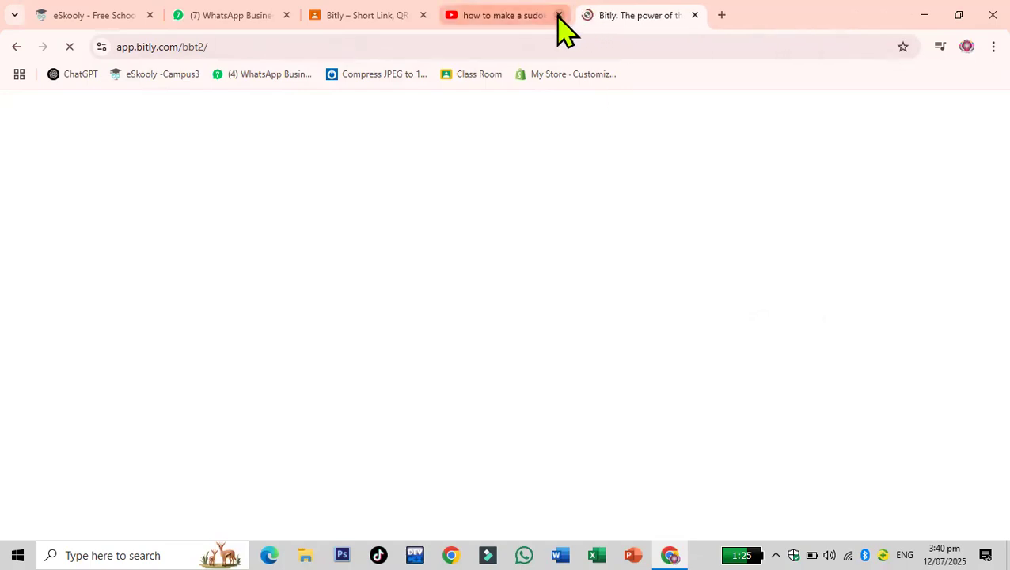
left_click(559, 15)
left_click(423, 15)
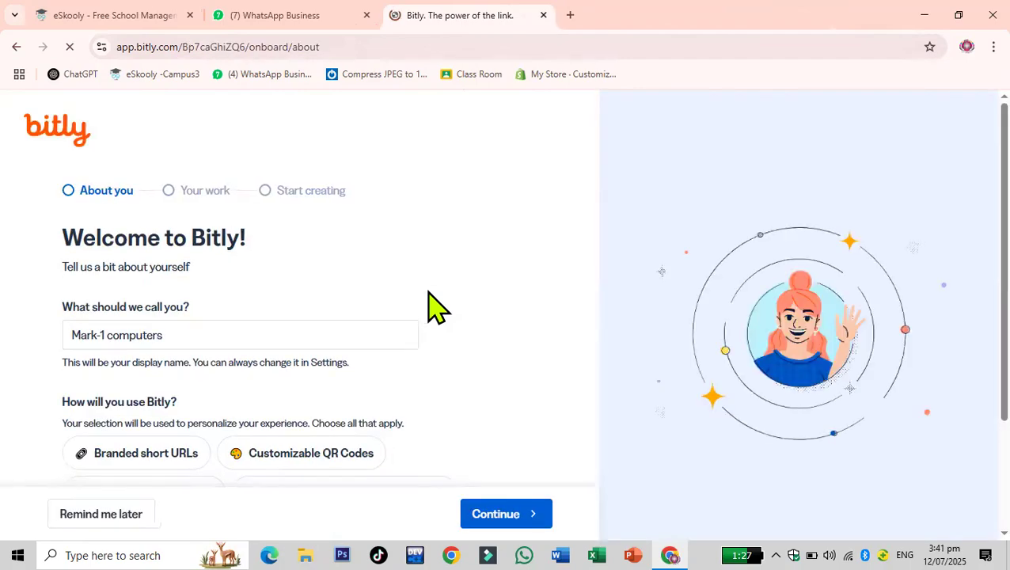
- Change the display name to Mark-1 Computers and continue to the next onboarding step
scroll(522, 301, "down", 1)
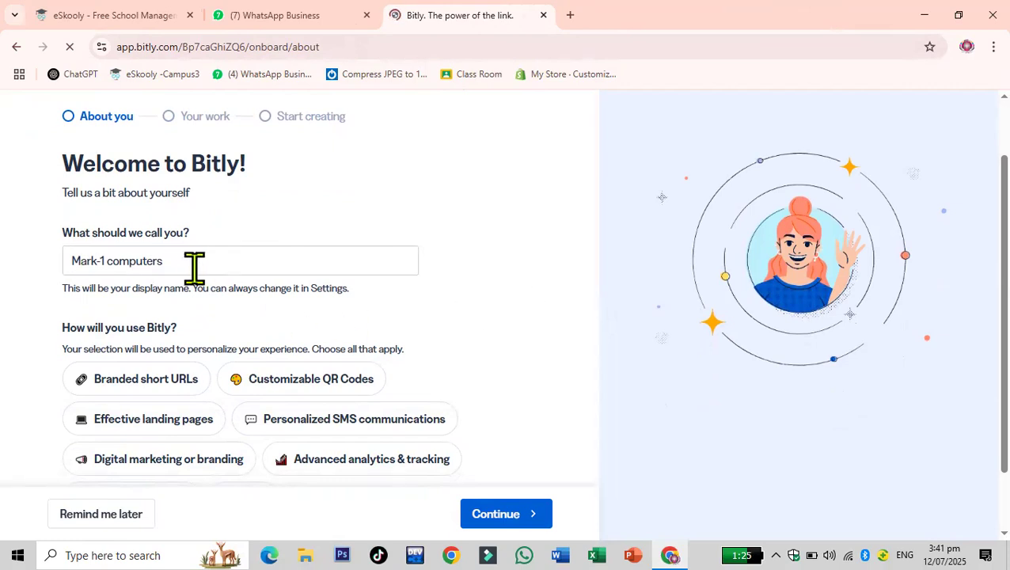
left_click(106, 262)
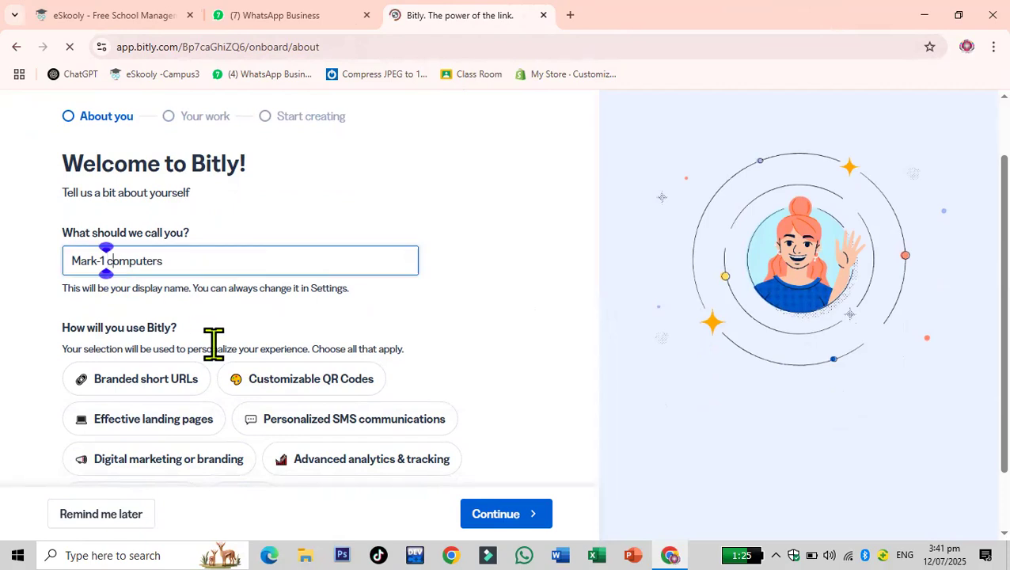
key("Delete")
type("C")
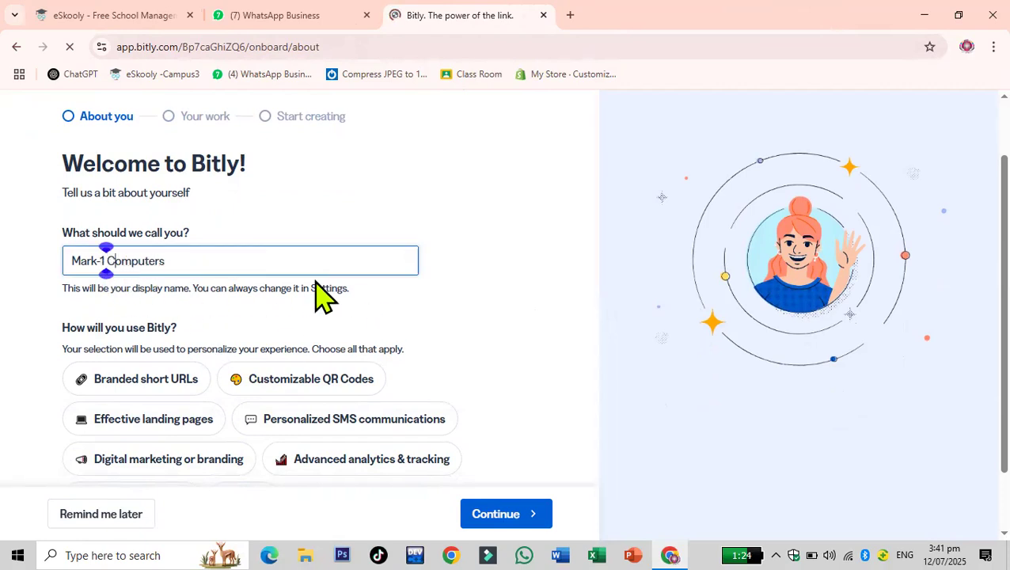
scroll(323, 293, "down", 2)
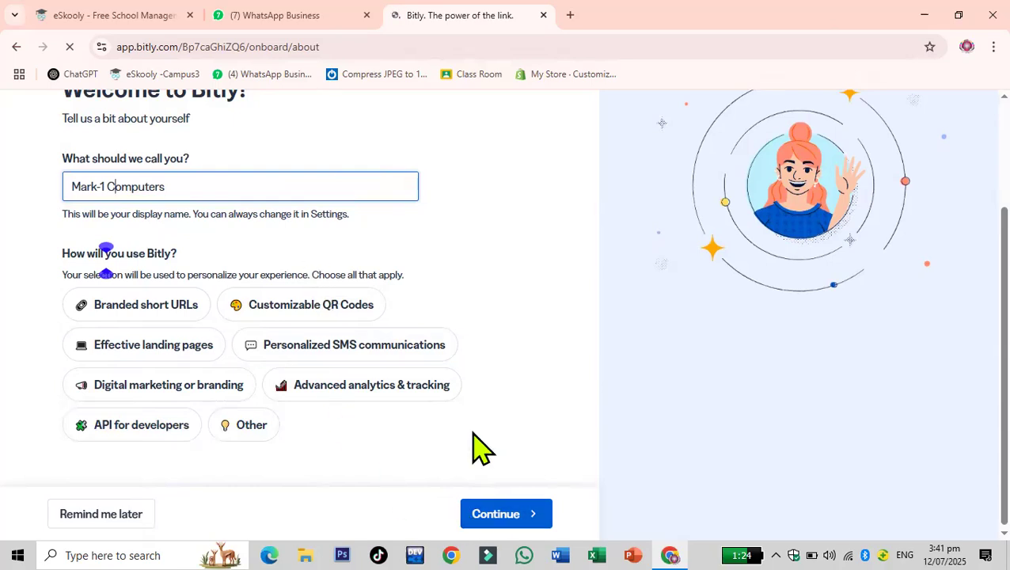
left_click(504, 510)
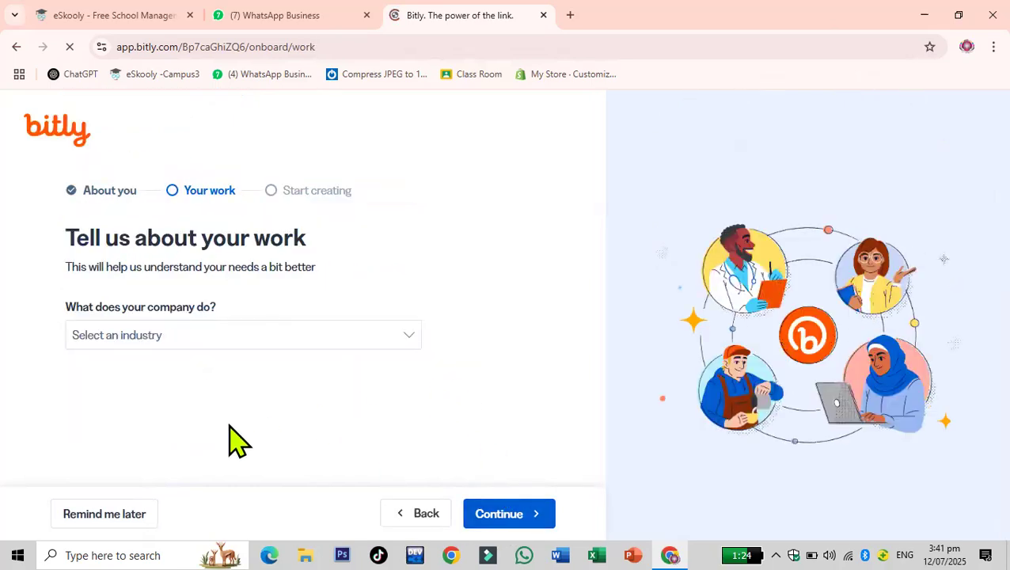
- Set the company's industry to Education and its size to 50 - 249 people
left_click(361, 339)
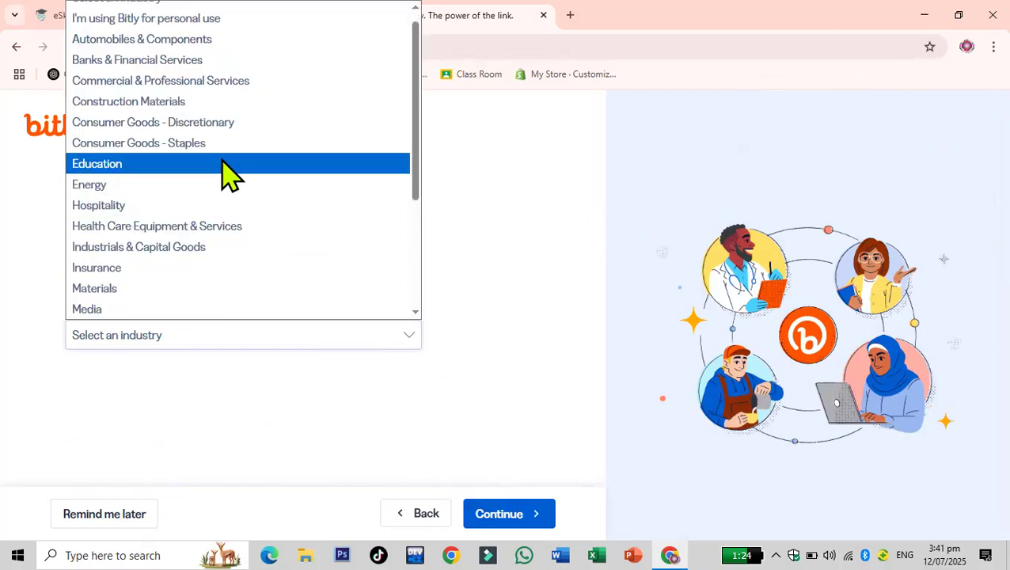
scroll(237, 277, "up", 1)
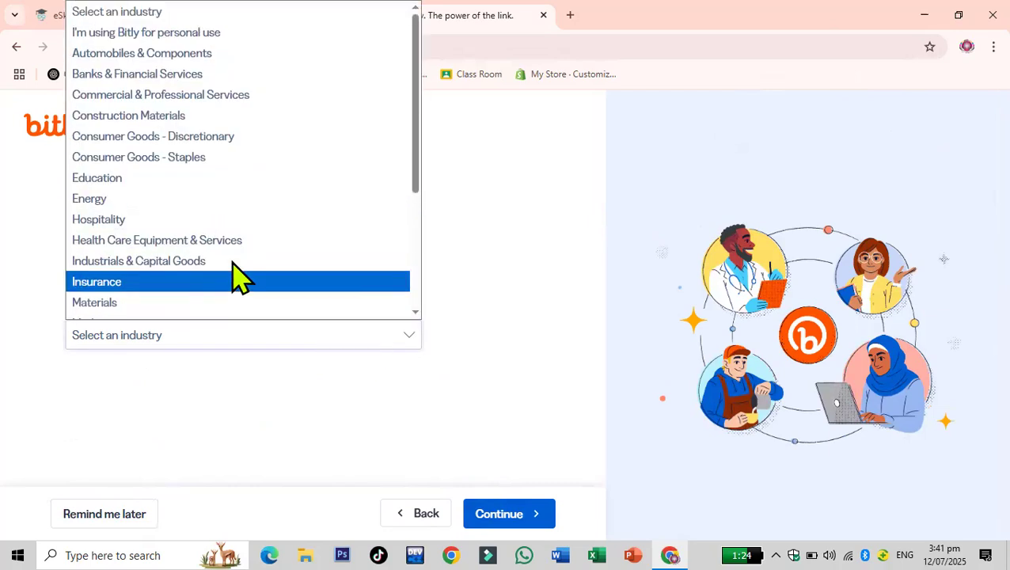
left_click(184, 180)
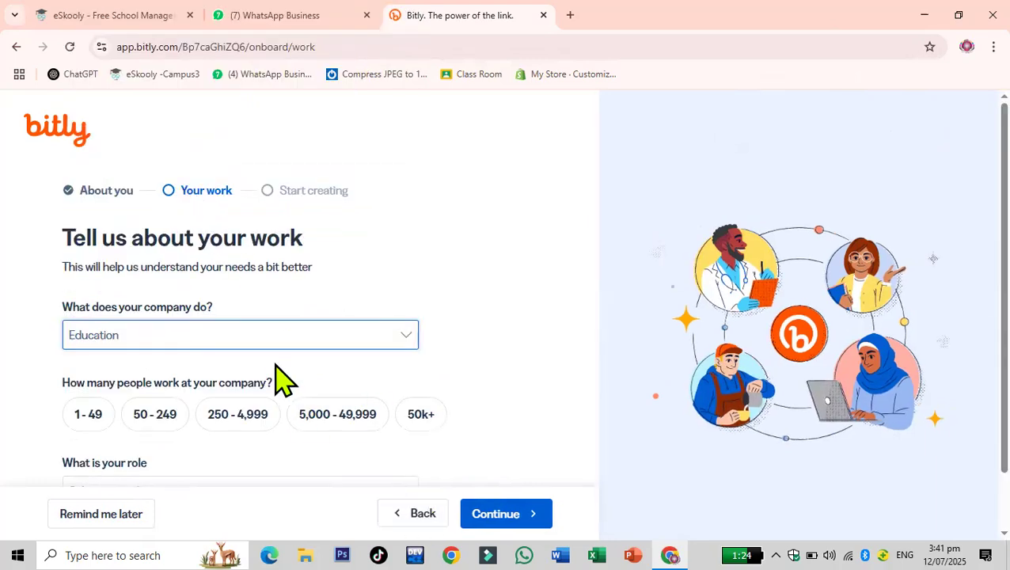
scroll(279, 388, "down", 1)
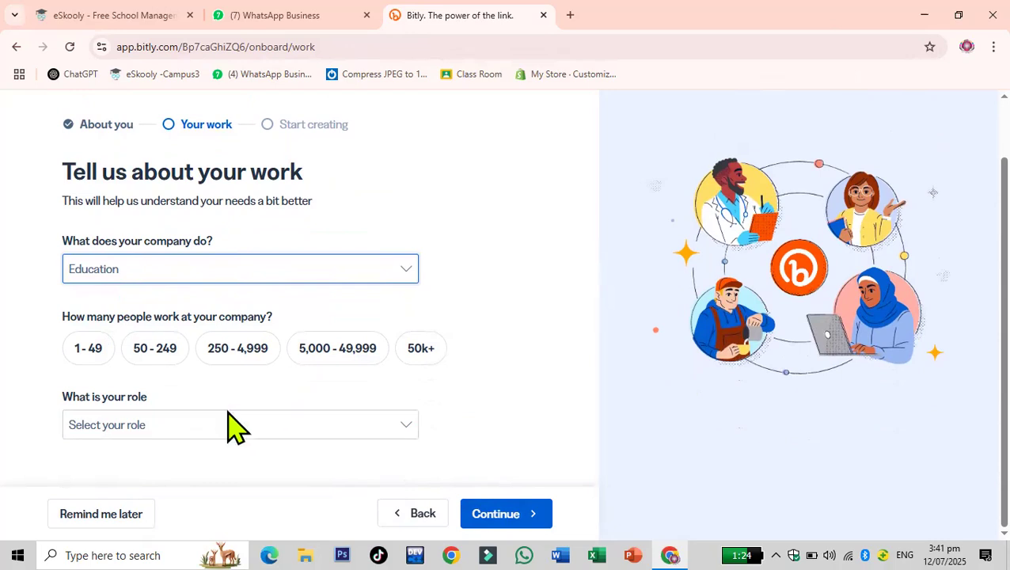
left_click(155, 353)
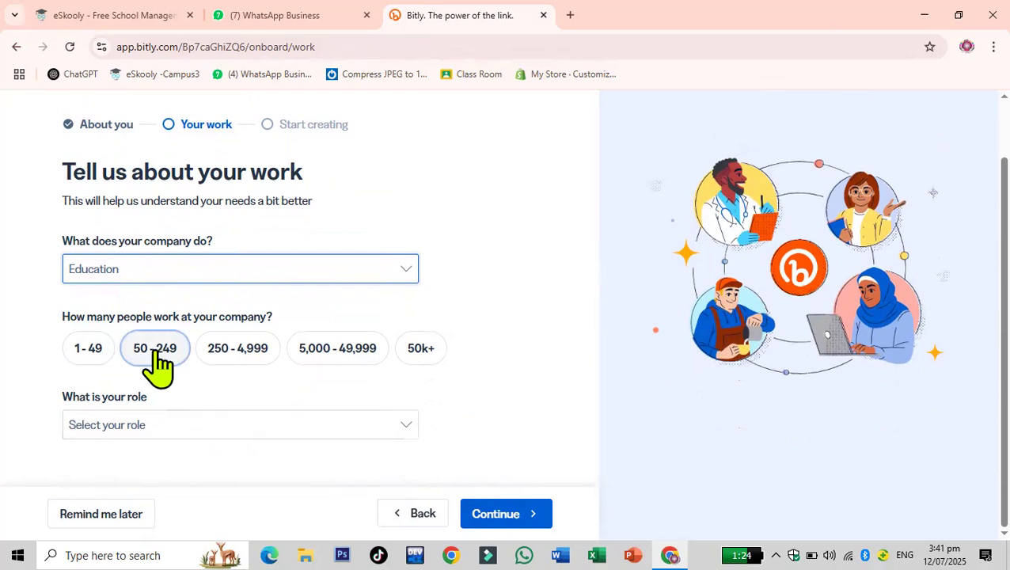
left_click(156, 354)
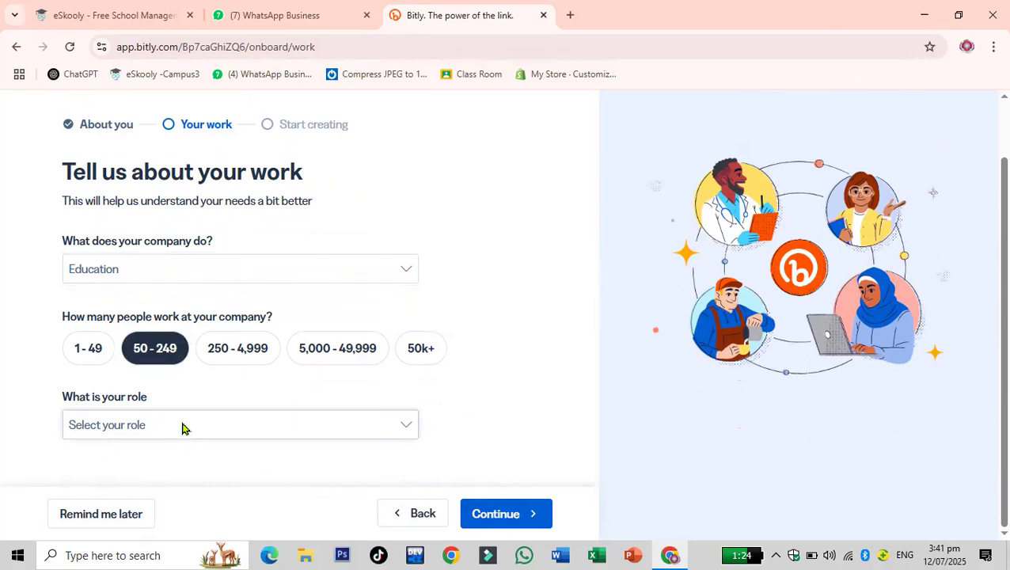
- Set the role to Solopreneur / owner and continue
left_click(408, 426)
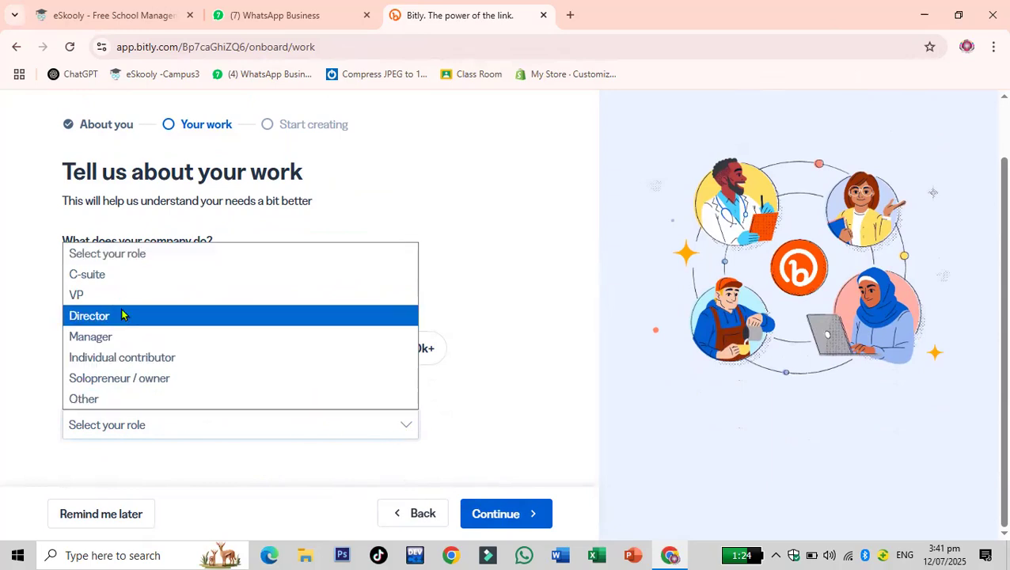
left_click(164, 384)
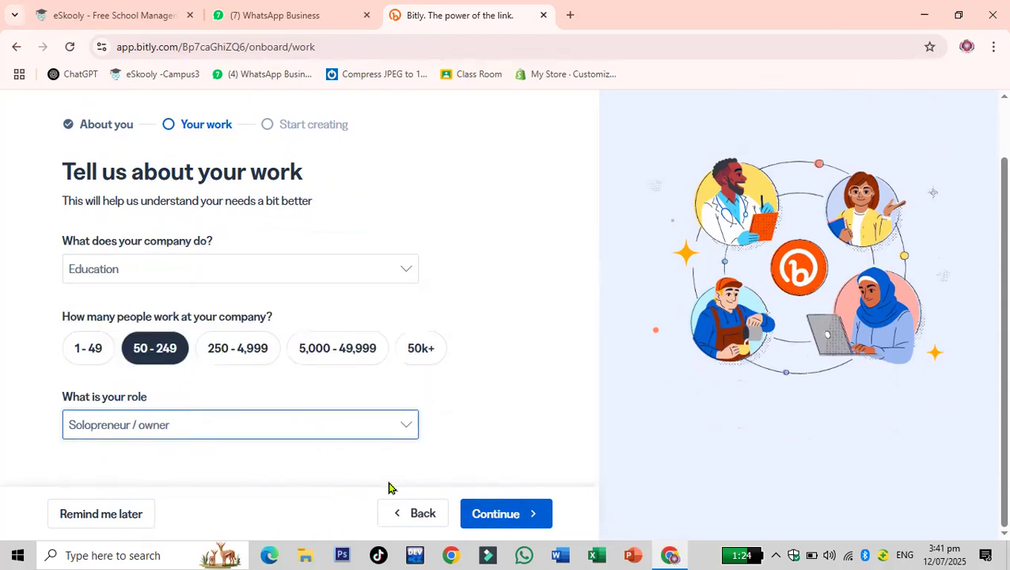
left_click(510, 523)
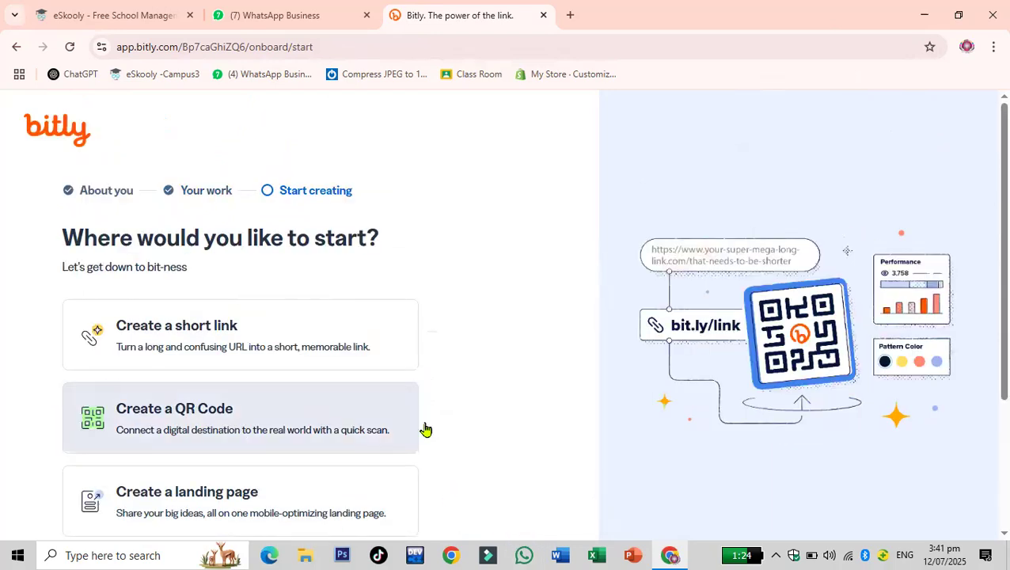
- Choose to start by creating a short link
scroll(469, 423, "down", 2)
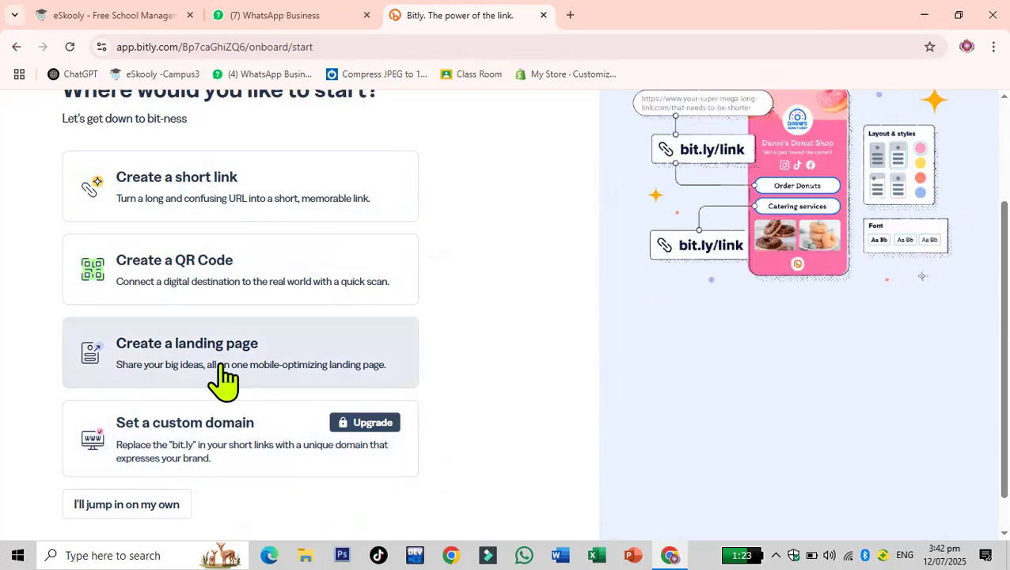
left_click(268, 175)
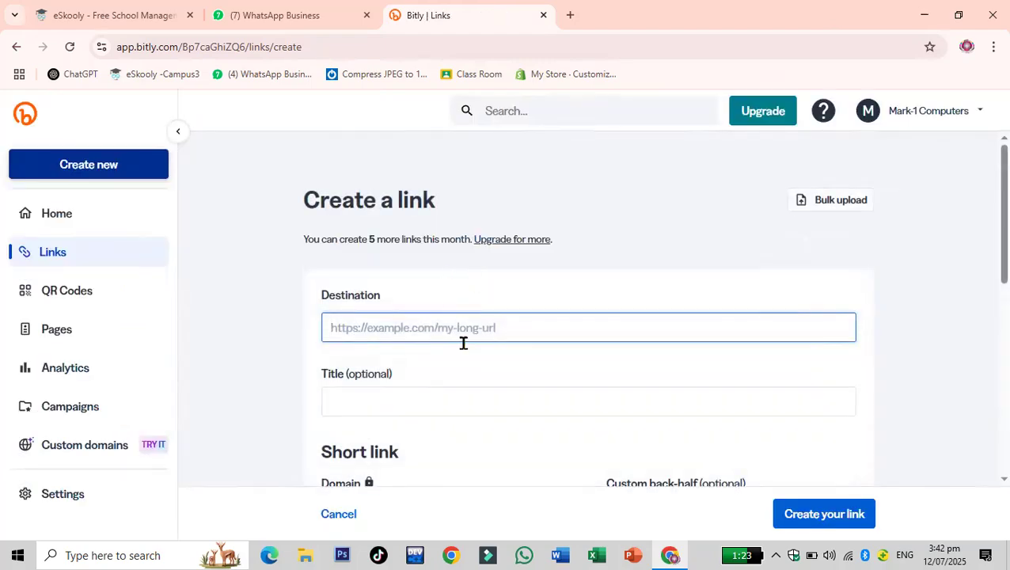
- In a new tab, search Google for the school's Facebook page and open the Facebook result
left_click(571, 15)
type("aps")
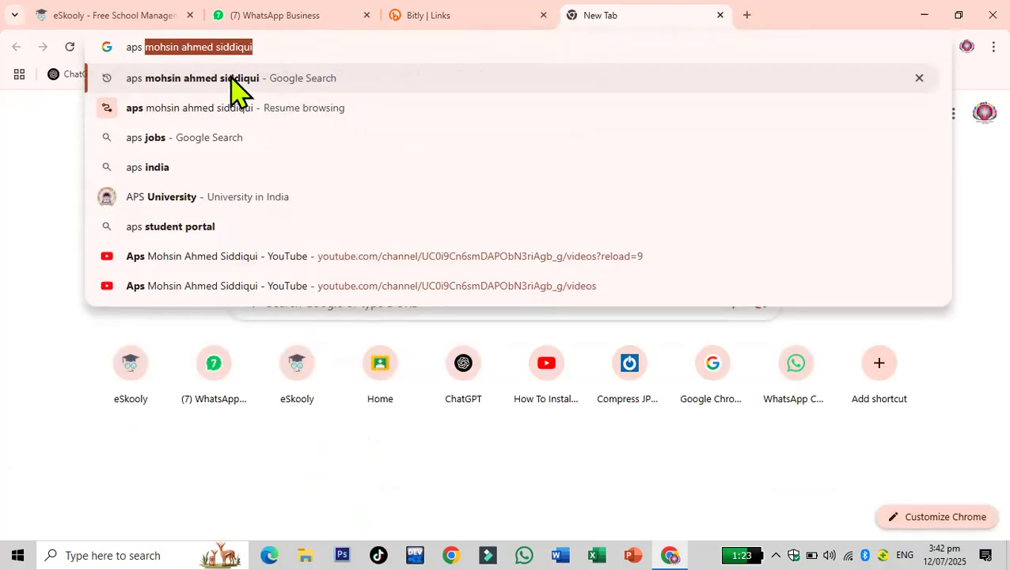
left_click(238, 93)
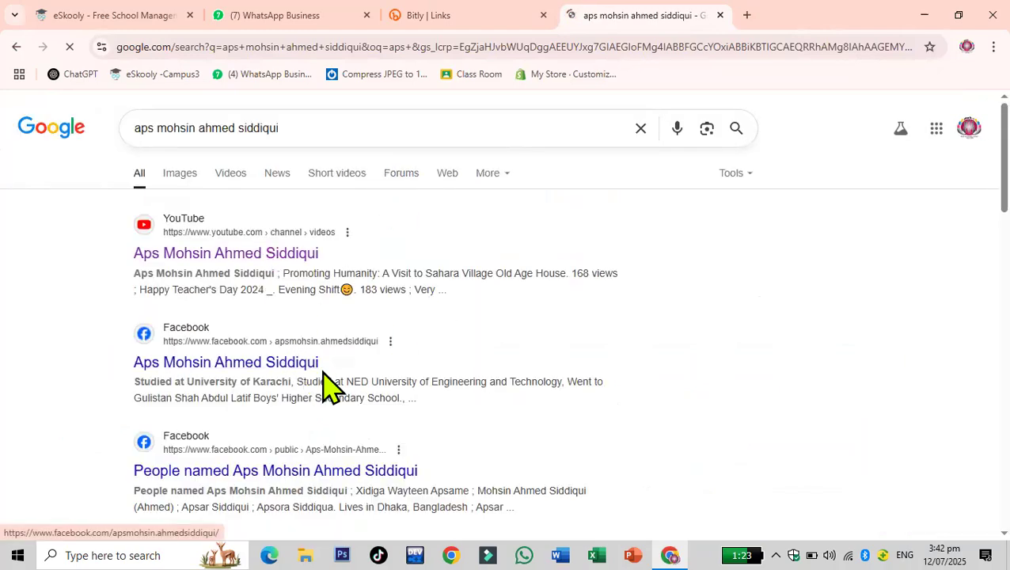
left_click(300, 363)
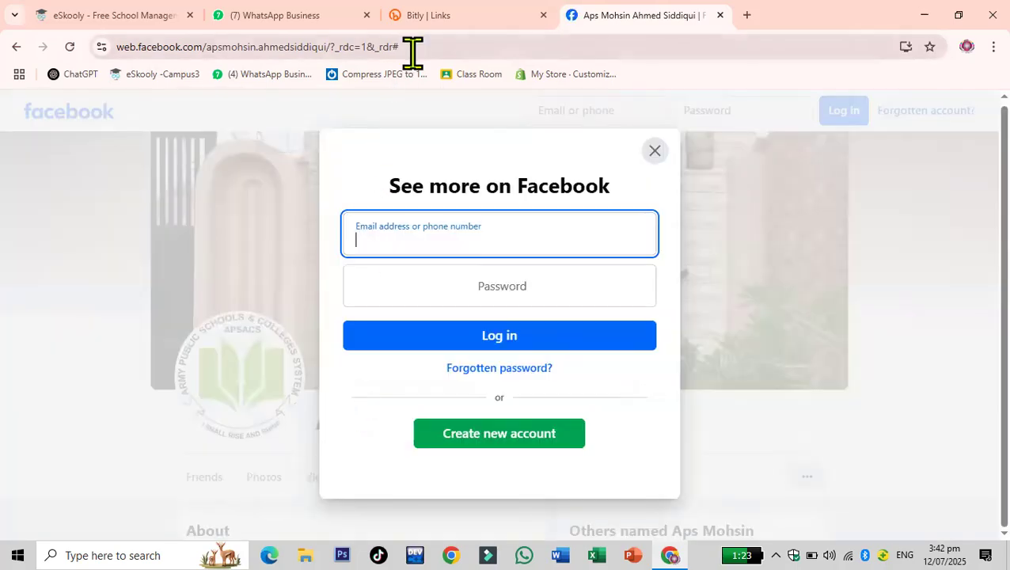
- Close the Facebook login popup and copy the page's web address
left_click(654, 151)
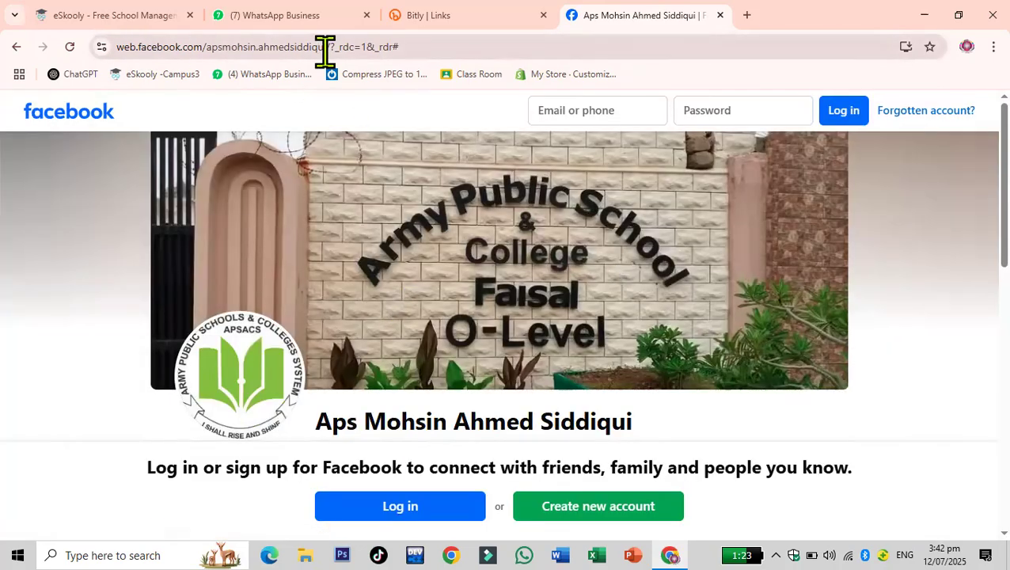
left_click(416, 49)
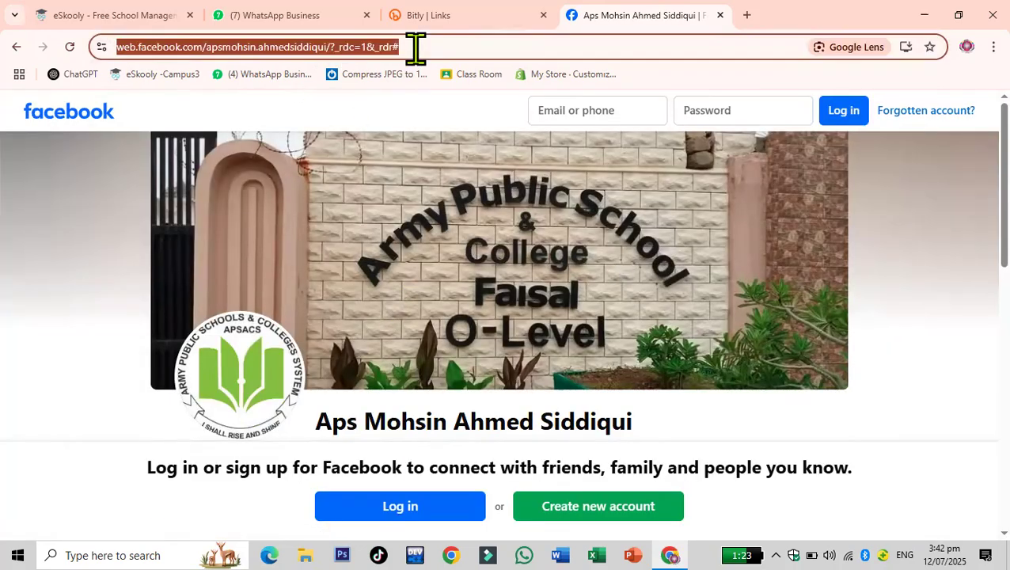
right_click(387, 48)
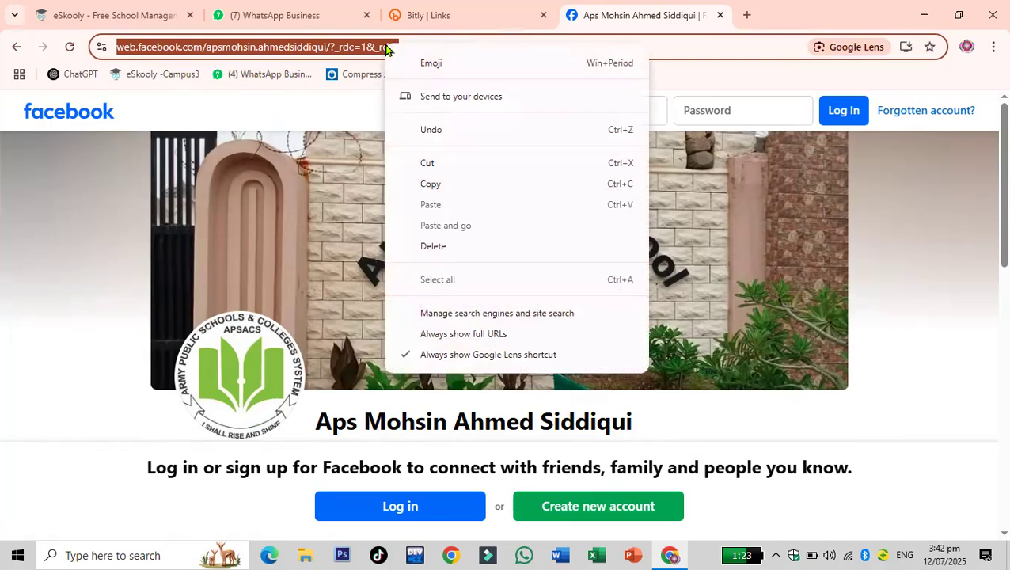
left_click(439, 185)
- Paste the copied Facebook page address as the new link's destination
left_click(483, 14)
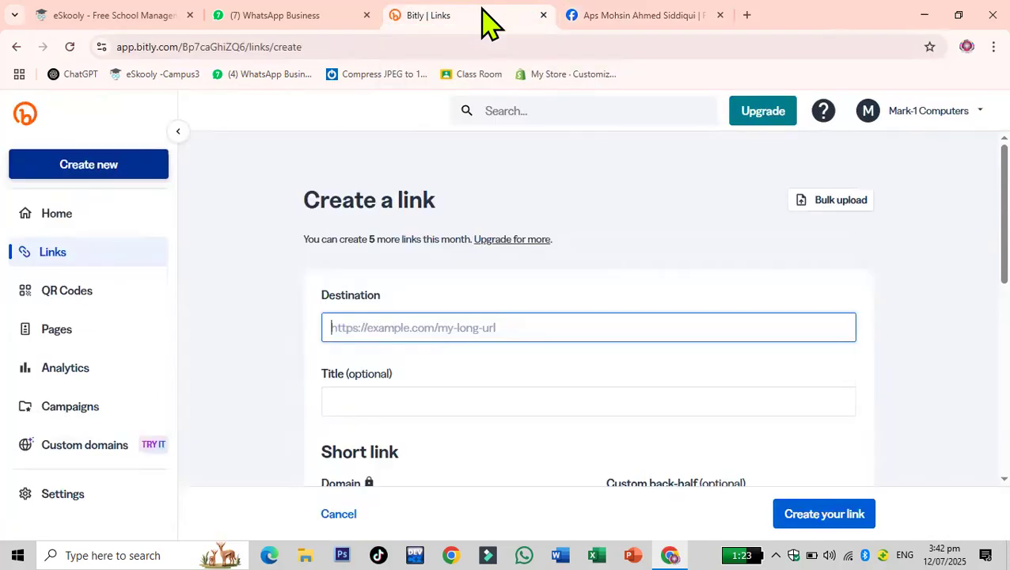
right_click(458, 323)
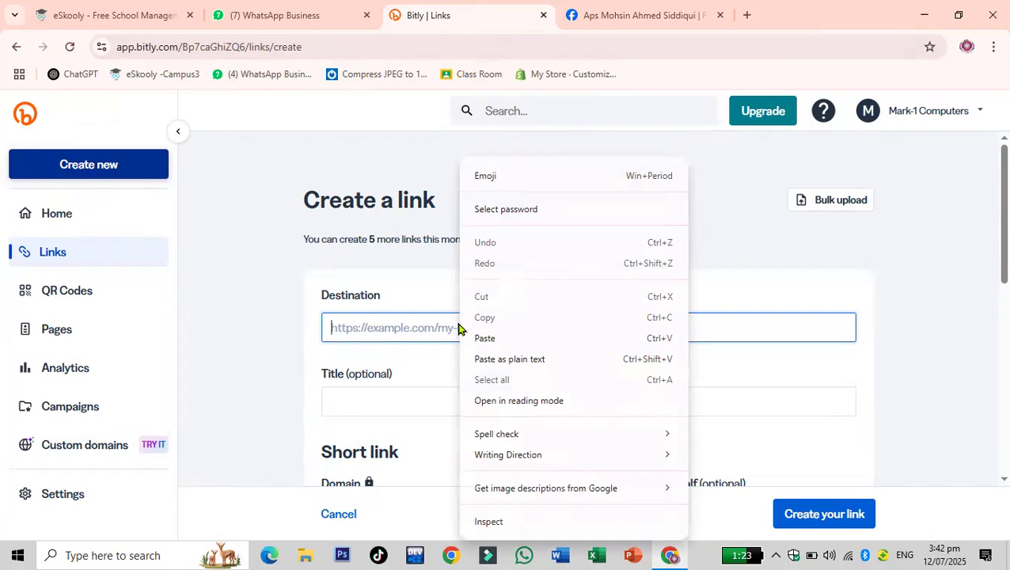
left_click(487, 341)
left_click(451, 395)
type("Pes")
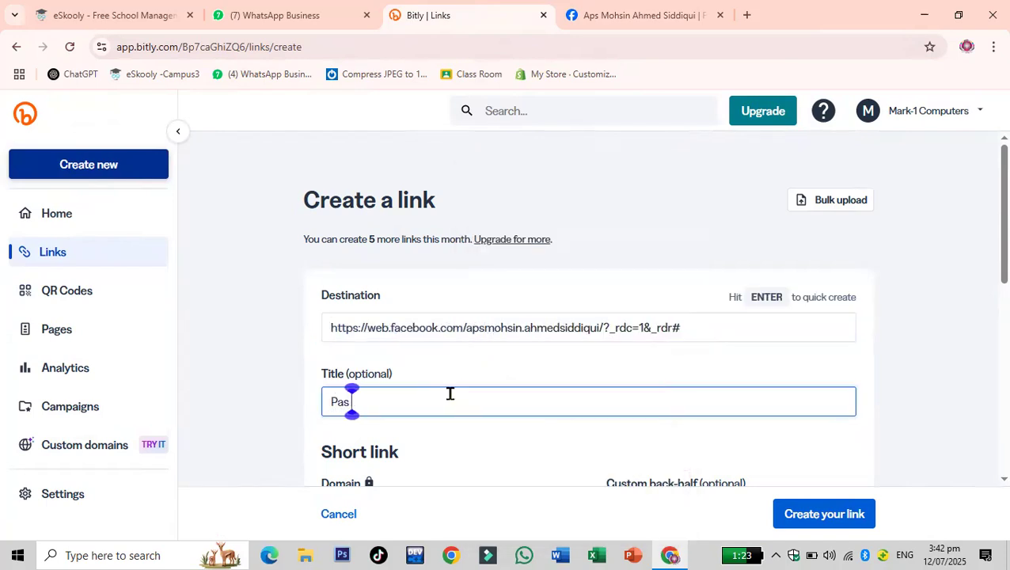
key("BackSpace")
key("BackSpace")
key("BackSpace")
type("Ap")
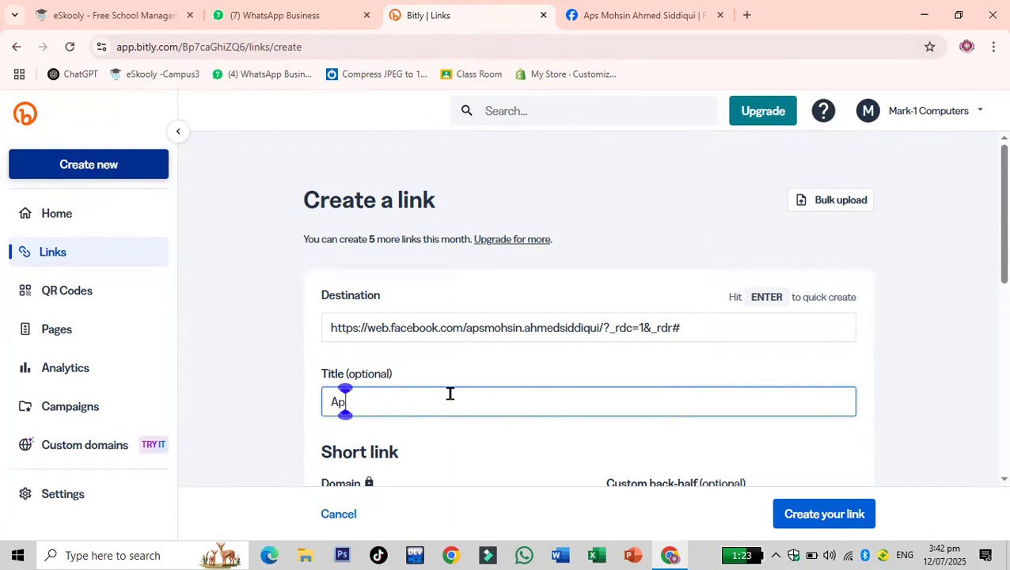
type("s Mohsi")
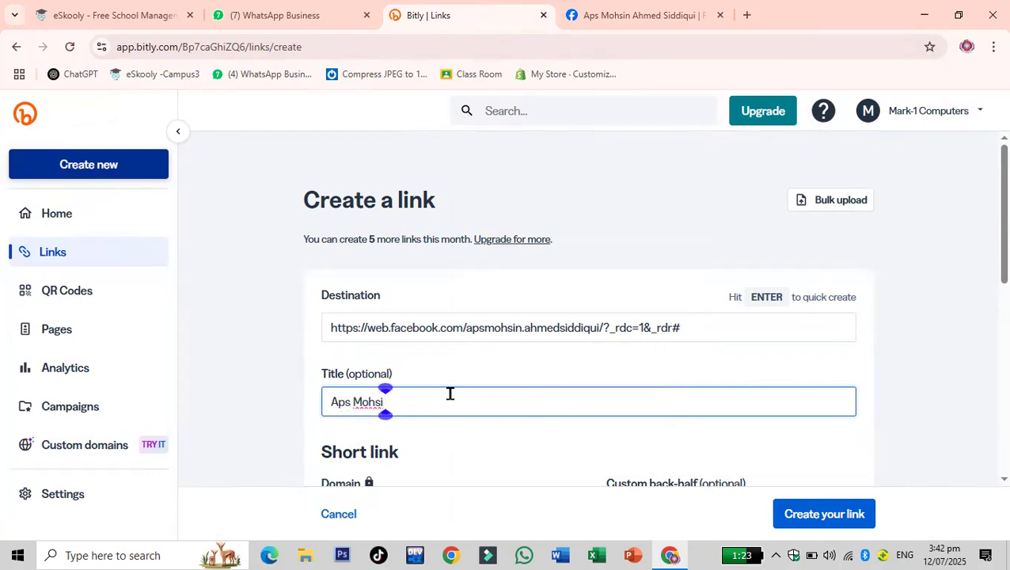
key("BackSpace")
type("in Ahmed Siddiqui")
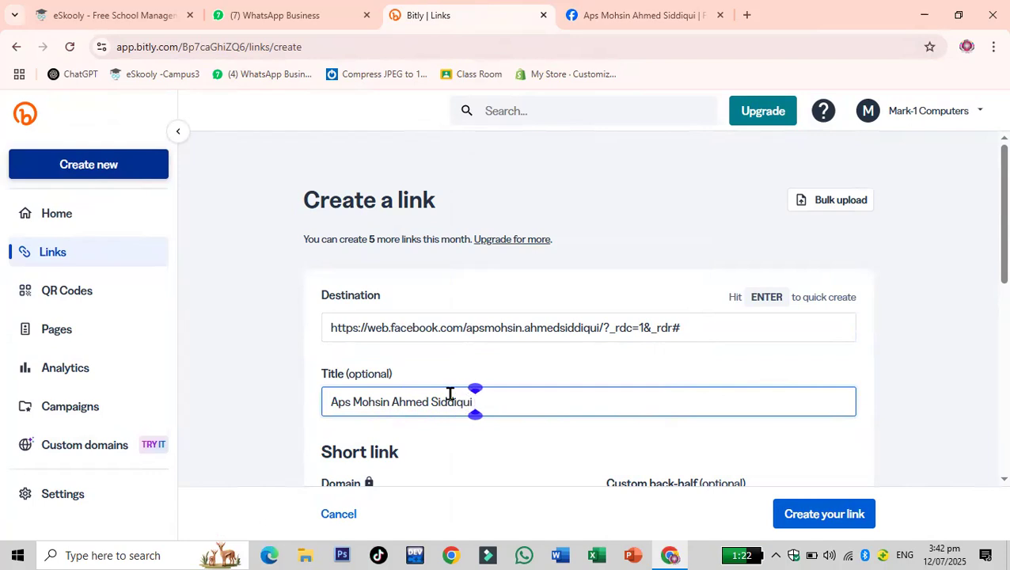
type(" Facebook")
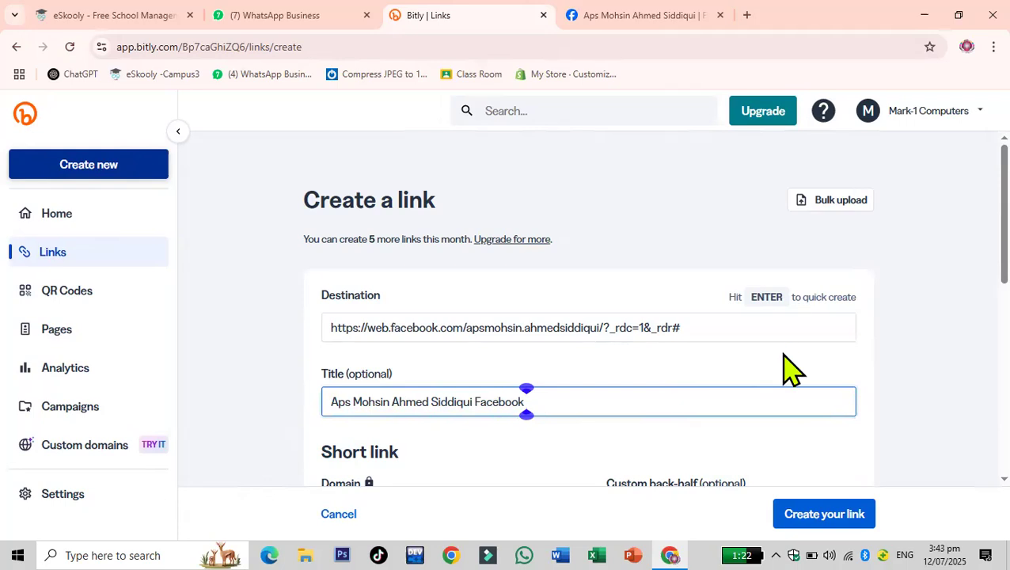
key("Return")
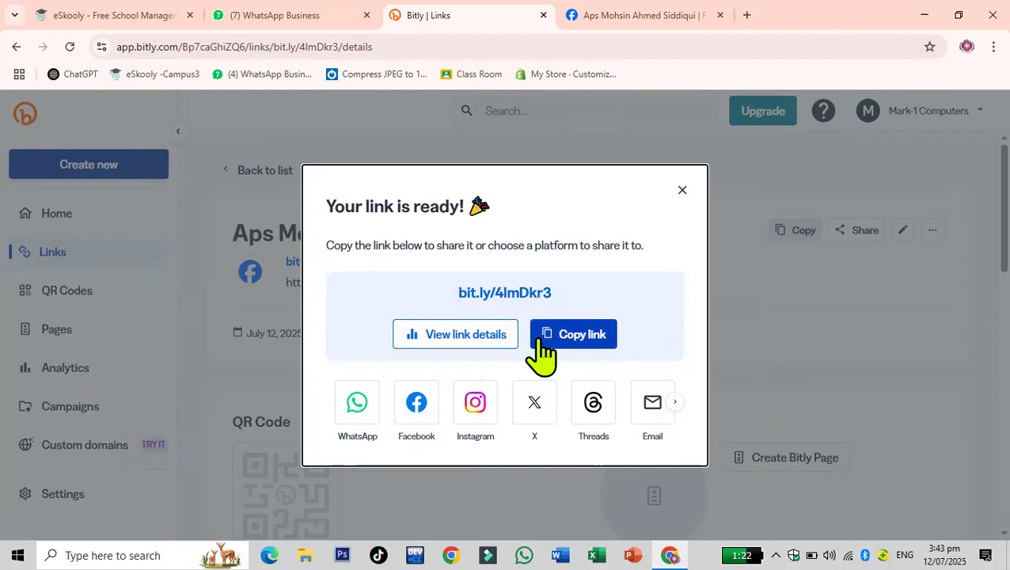
- Copy the new short link, open it in a new tab to test it, and close the Facebook login popup
left_click(585, 342)
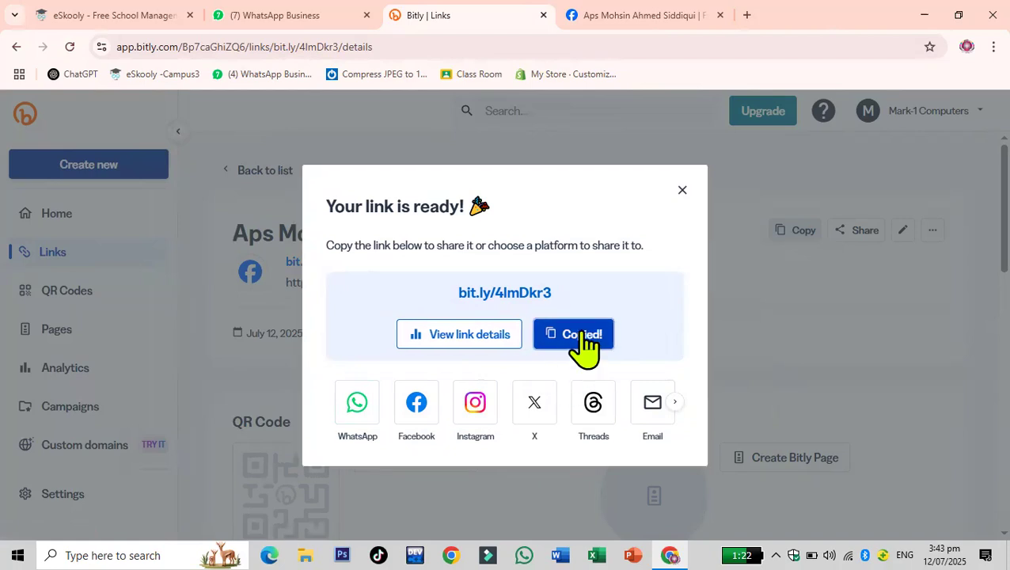
left_click(749, 16)
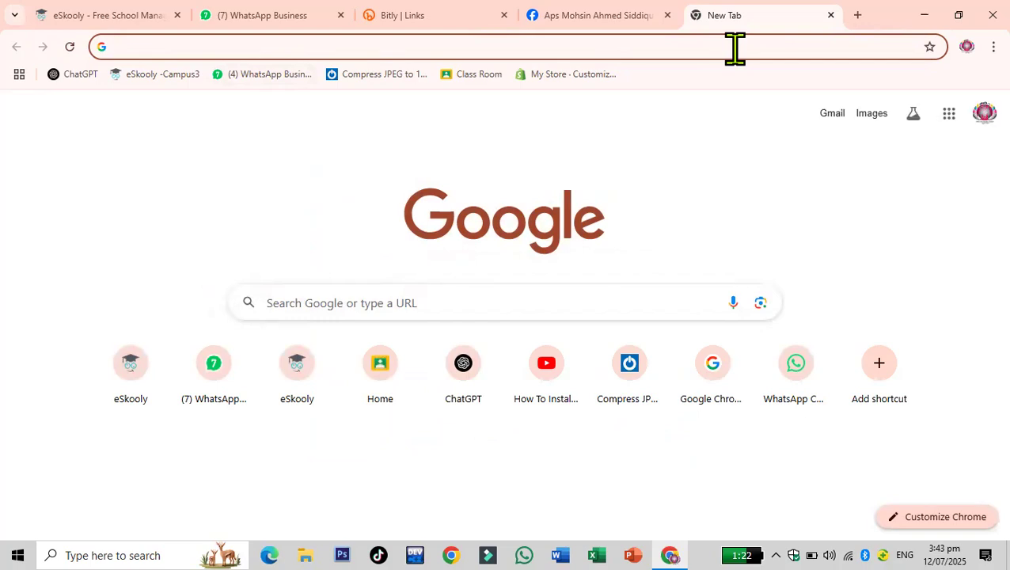
key("ctrl+v")
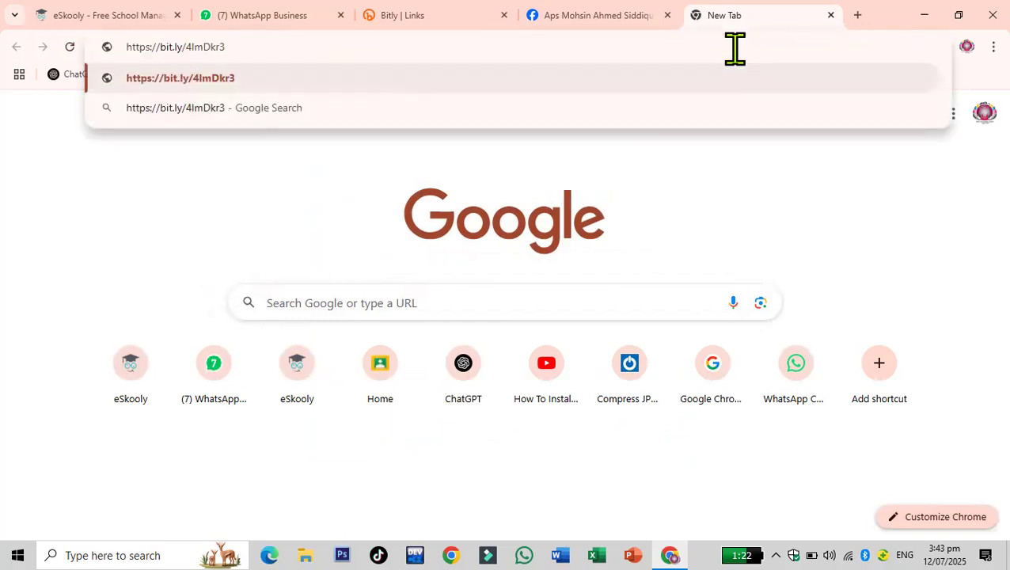
key("Return")
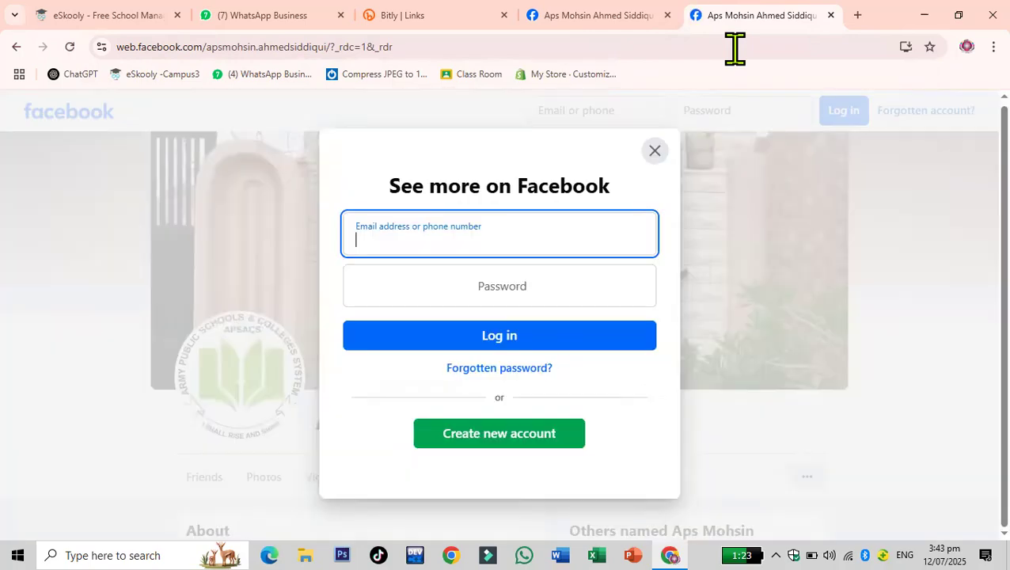
left_click(655, 151)
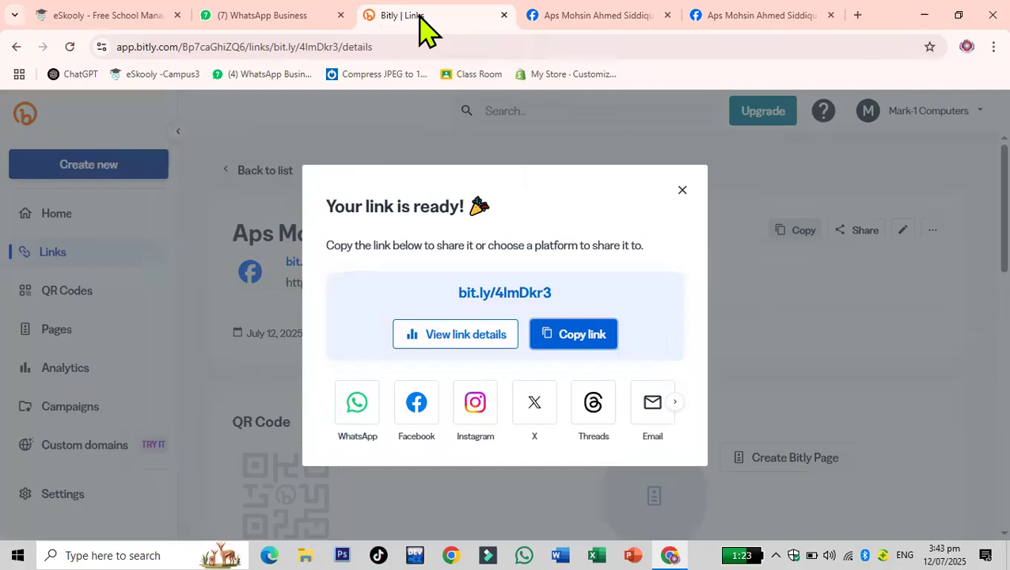
- Return to Bitly, close the link-ready dialog, and start creating a QR code for the short link
left_click(428, 30)
left_click(684, 193)
scroll(686, 199, "down", 1)
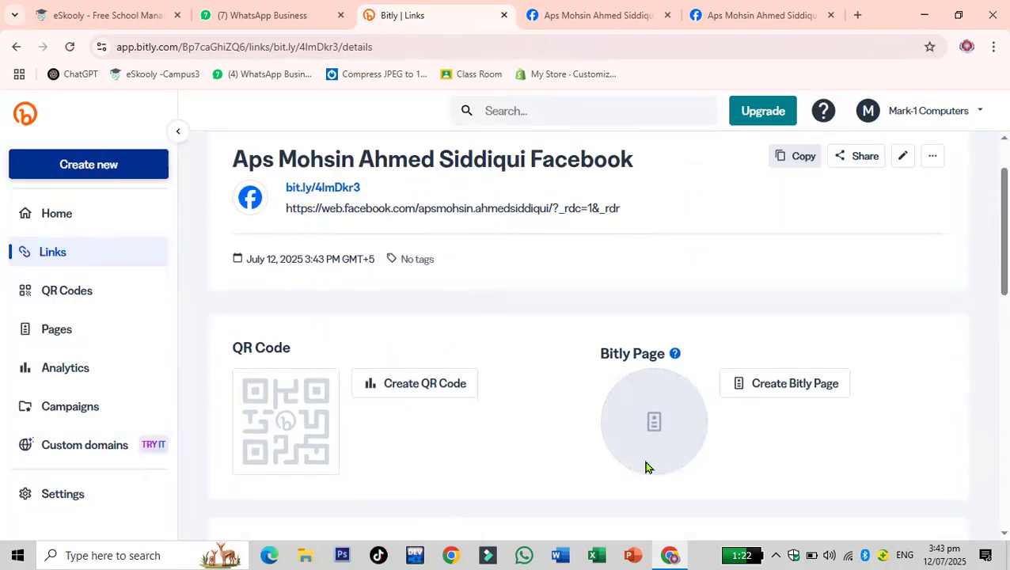
scroll(497, 349, "down", 1)
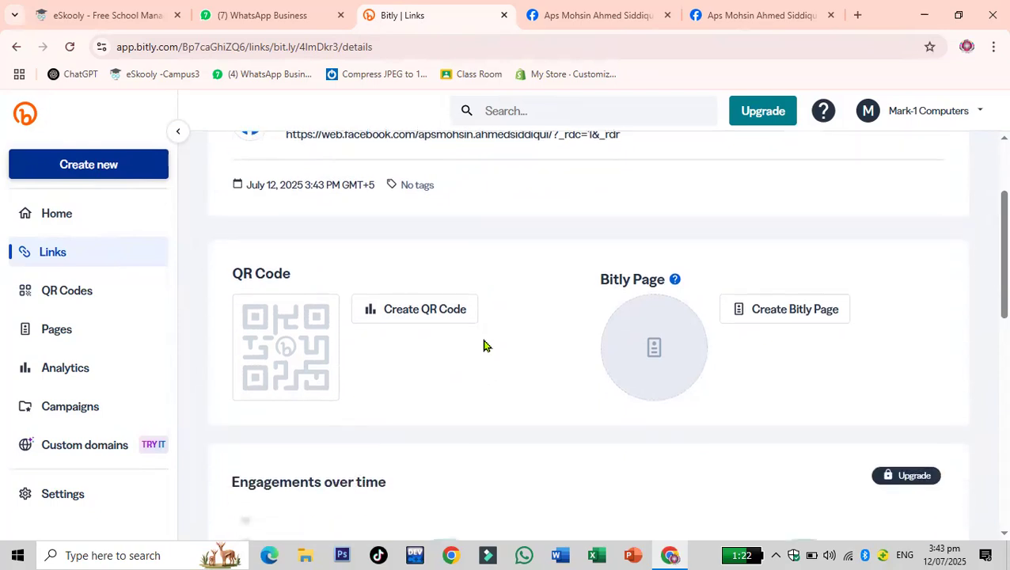
left_click(434, 310)
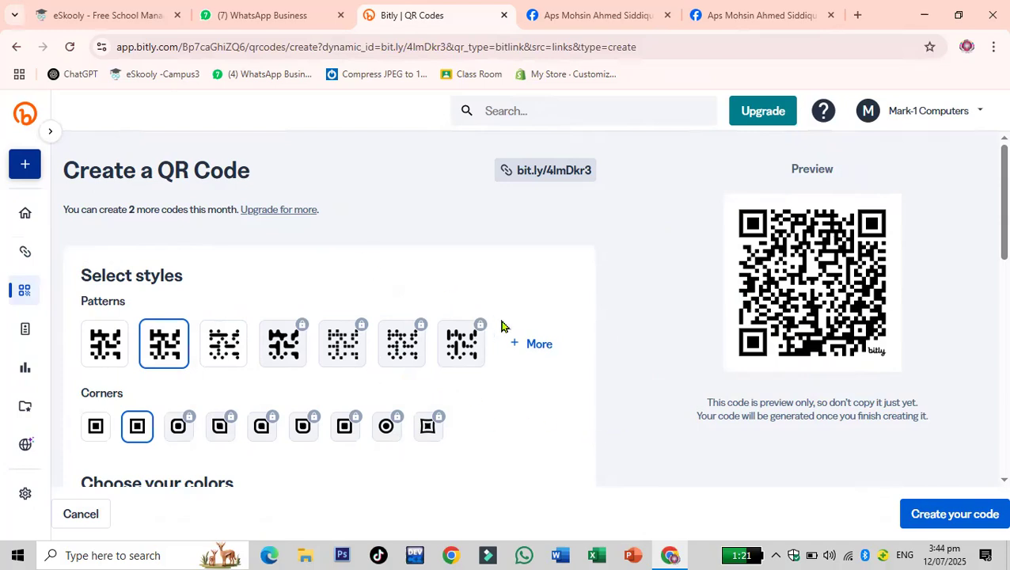
- Select the third pattern style for the QR code
scroll(356, 401, "down", 2)
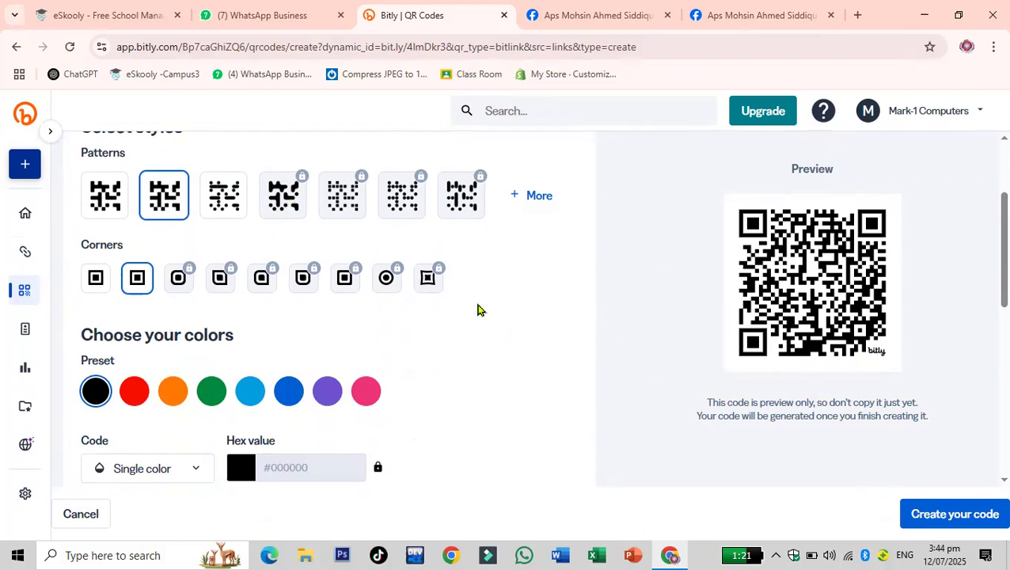
scroll(478, 314, "up", 1)
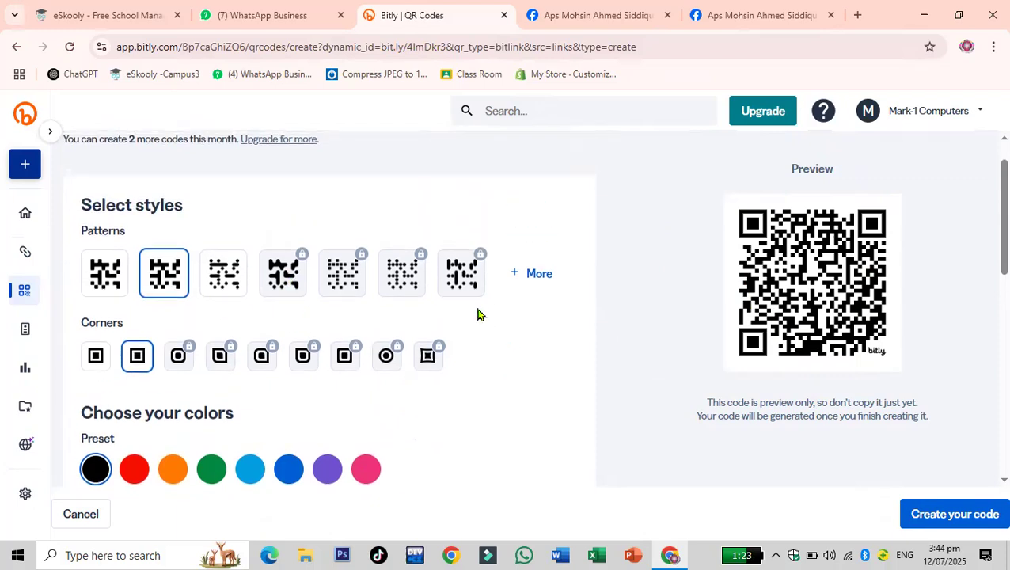
scroll(478, 314, "up", 1)
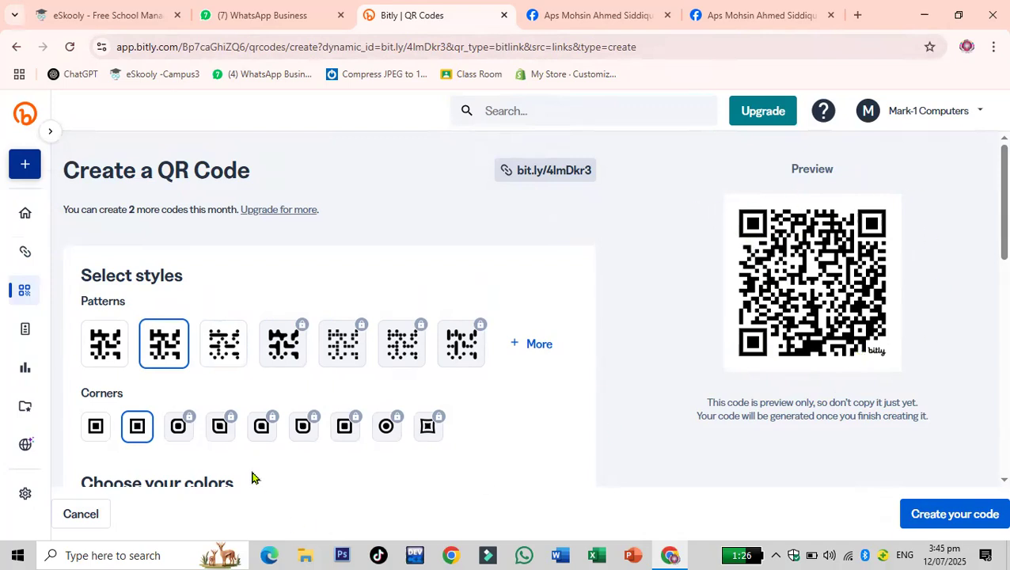
left_click(83, 339)
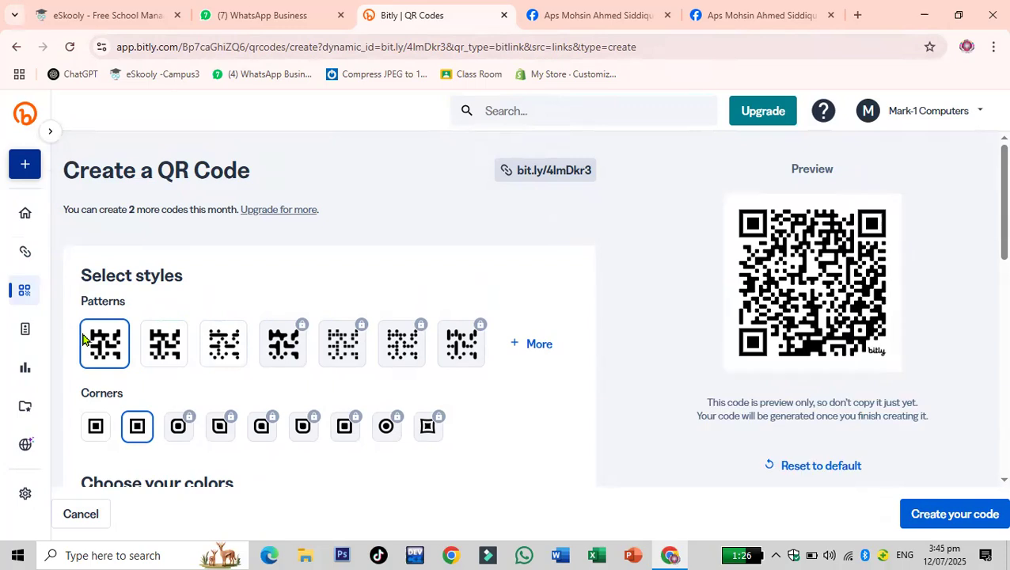
left_click(162, 339)
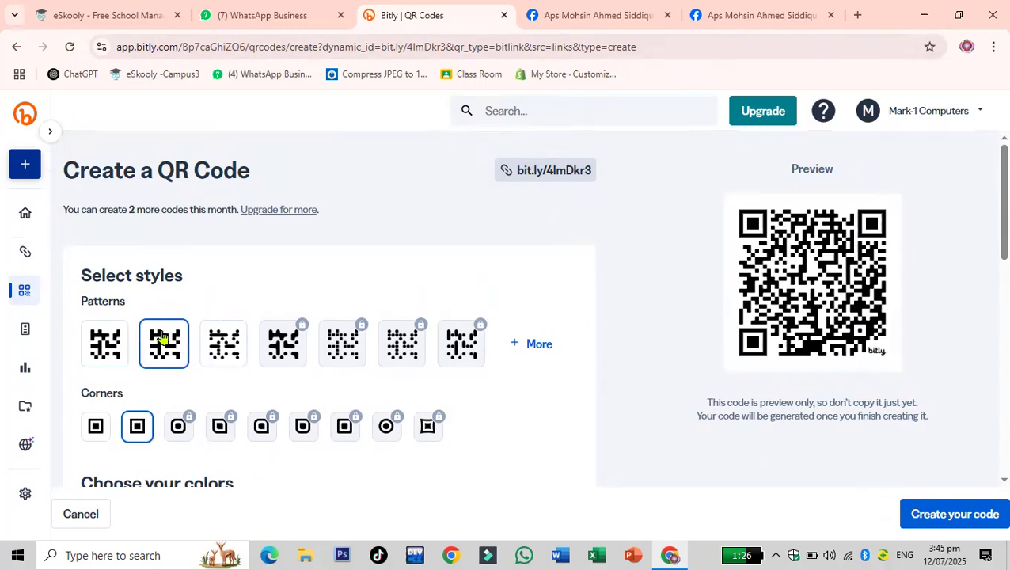
left_click(230, 353)
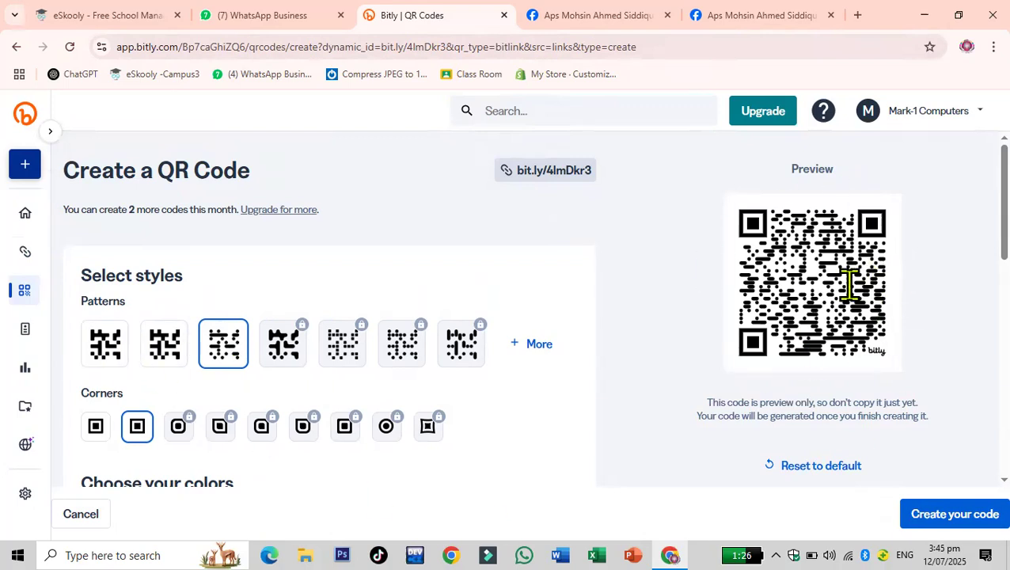
scroll(468, 356, "down", 1)
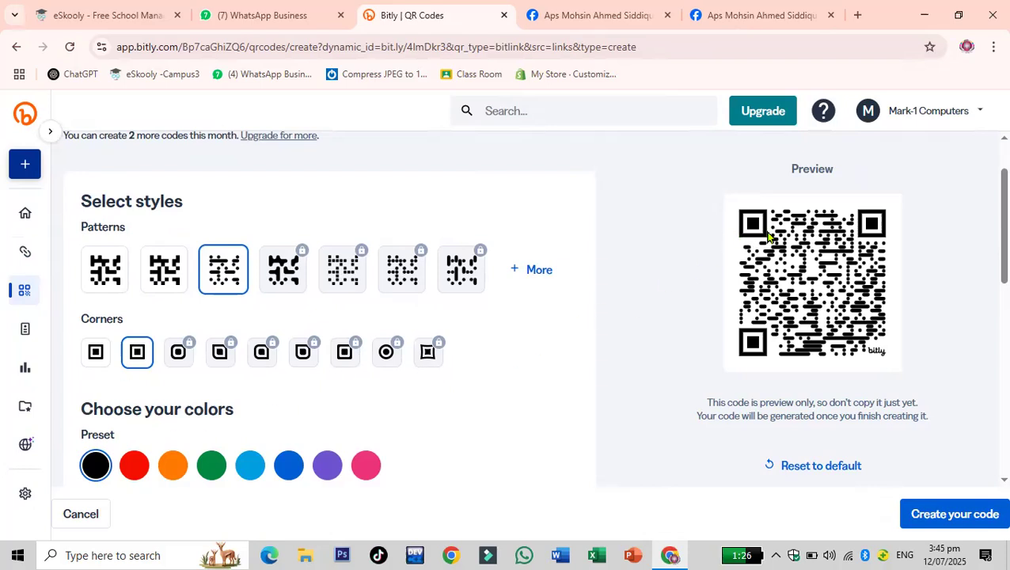
left_click(95, 361)
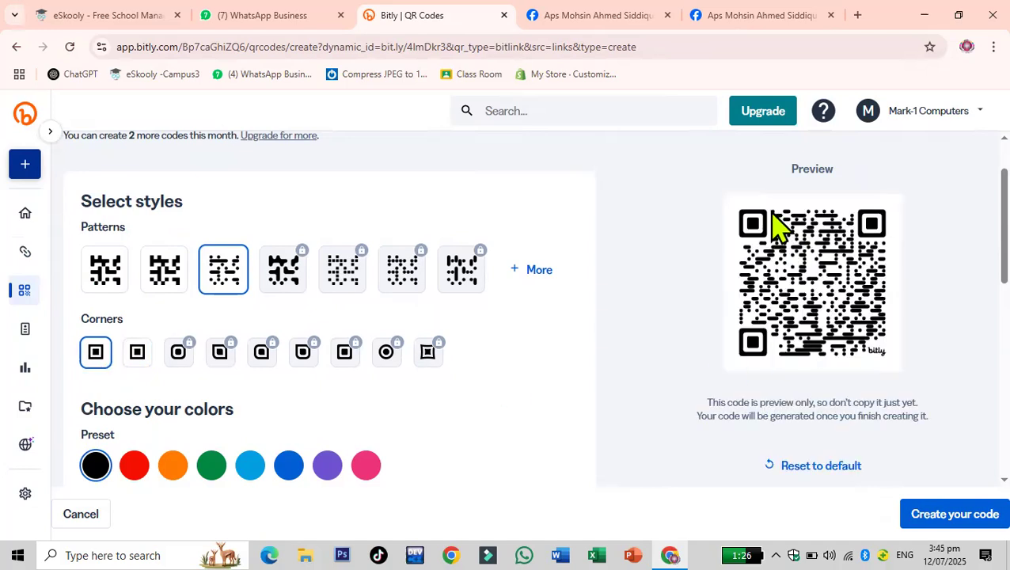
left_click(140, 356)
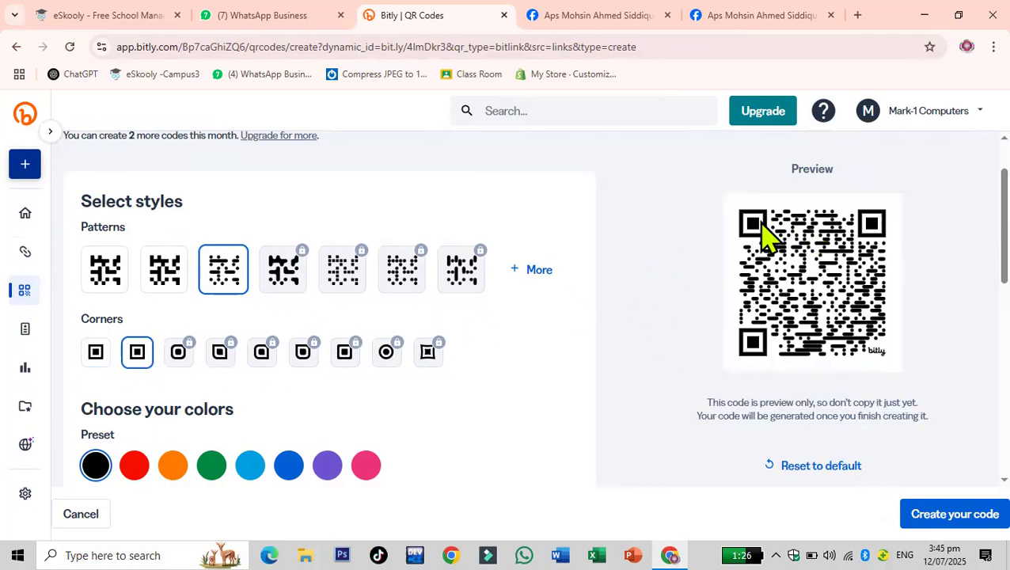
- Set the QR code colour to the pink preset
scroll(767, 235, "down", 2)
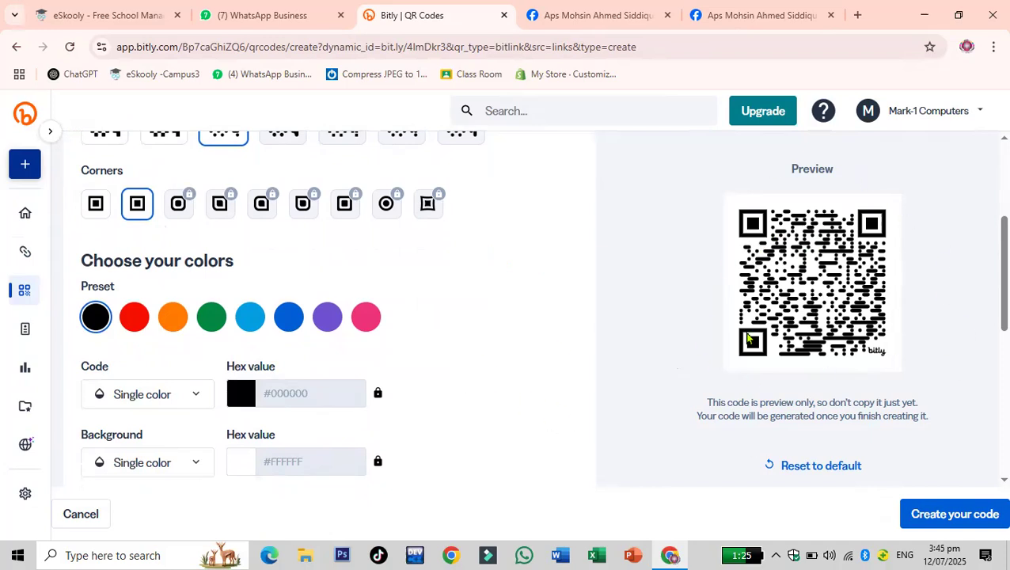
left_click(131, 316)
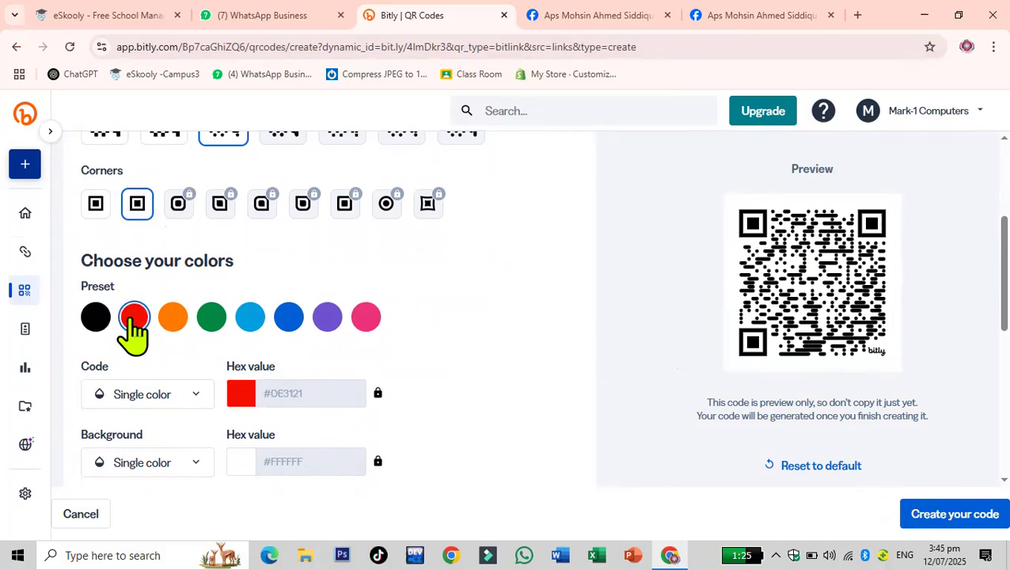
left_click(179, 322)
left_click(217, 339)
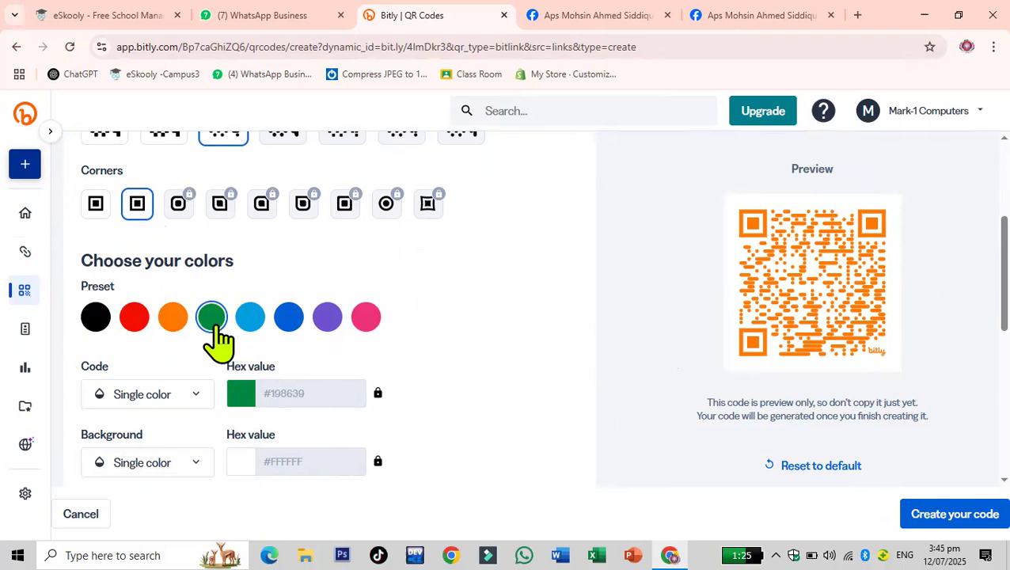
left_click(258, 325)
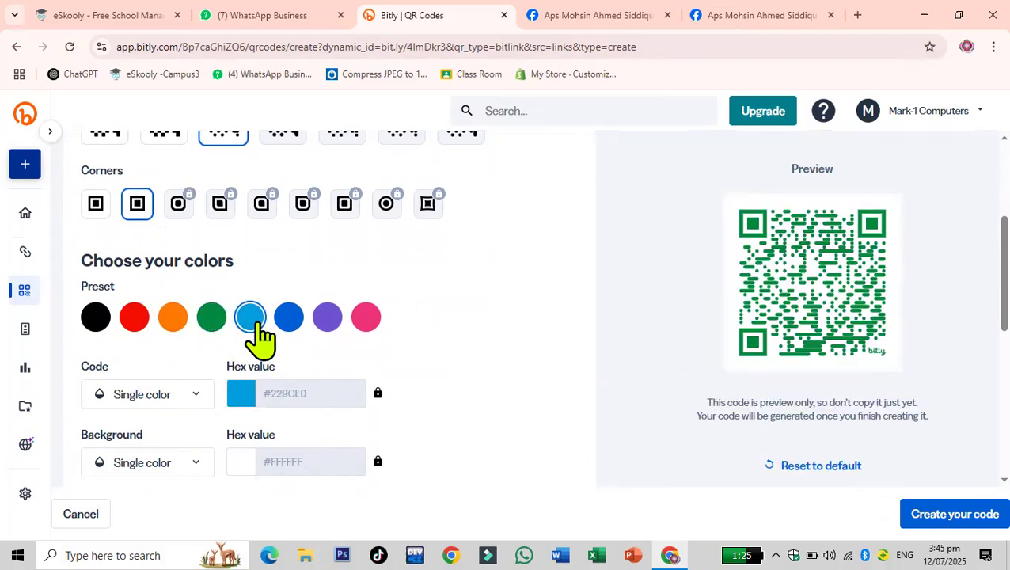
left_click(293, 339)
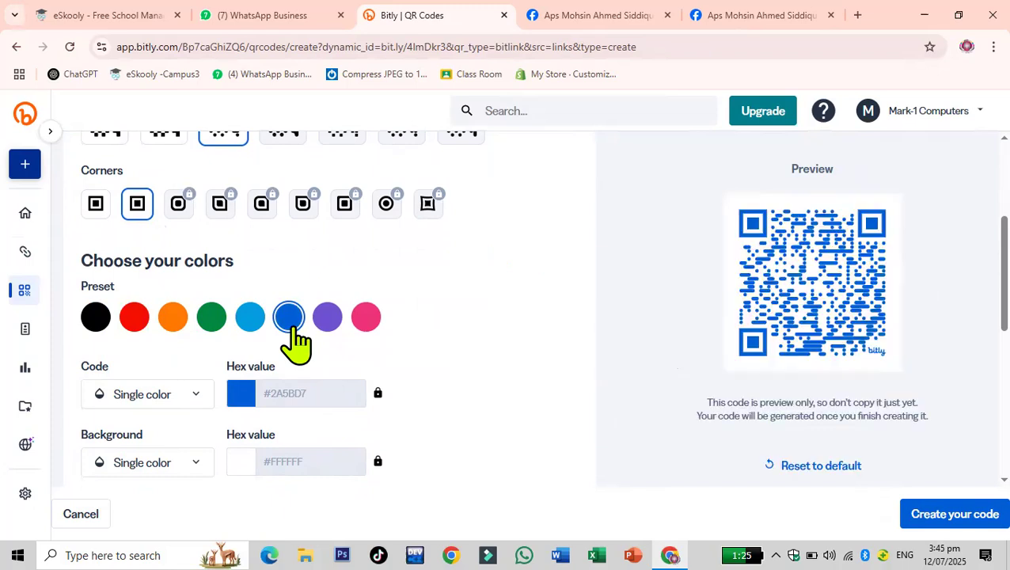
left_click(368, 321)
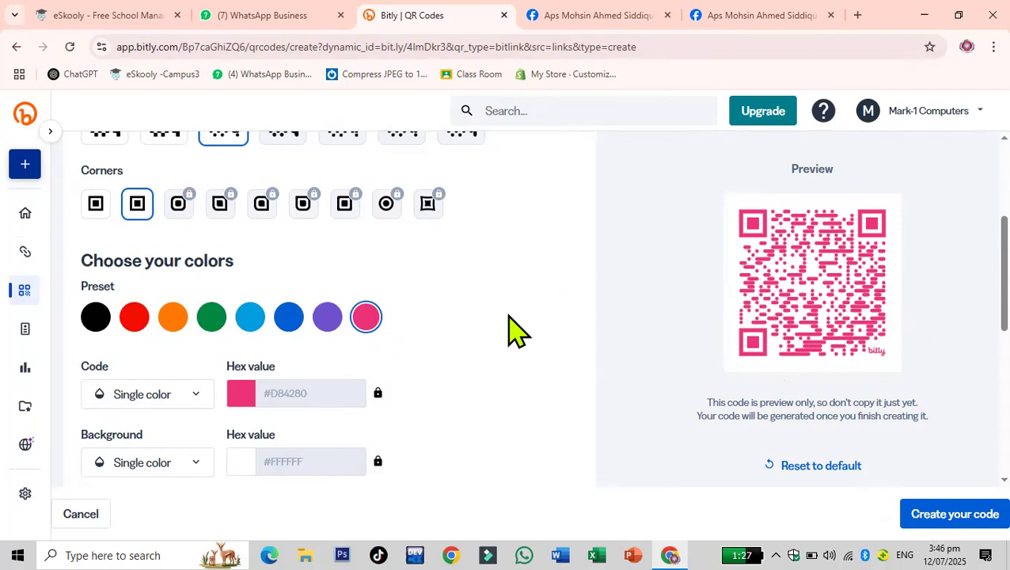
scroll(514, 331, "down", 1)
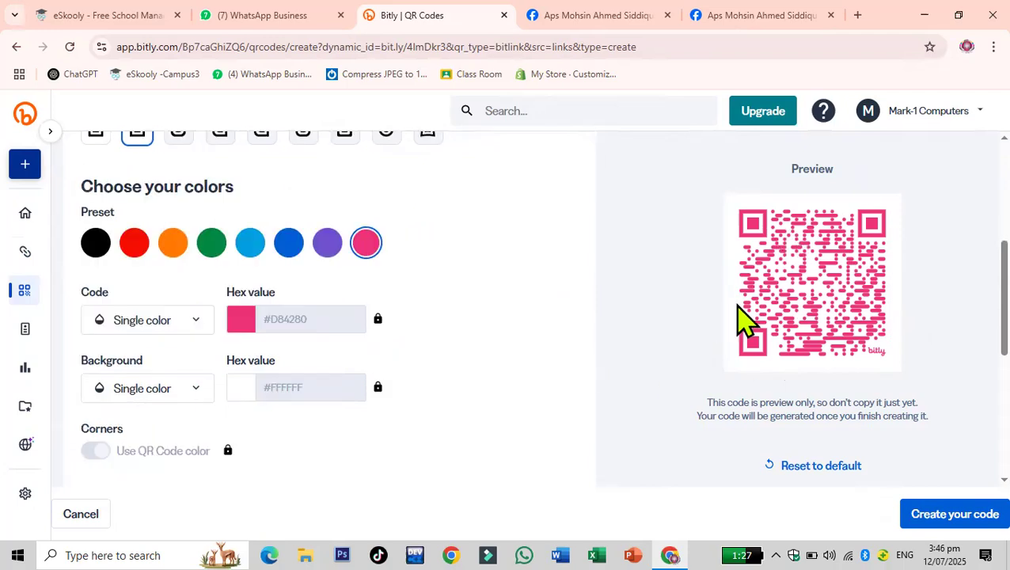
left_click(196, 327)
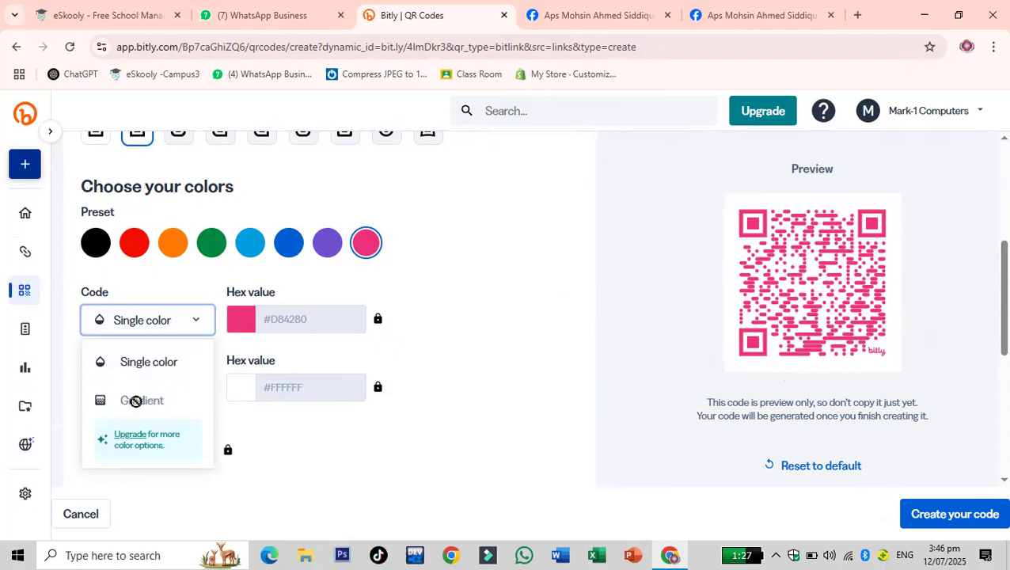
left_click(469, 316)
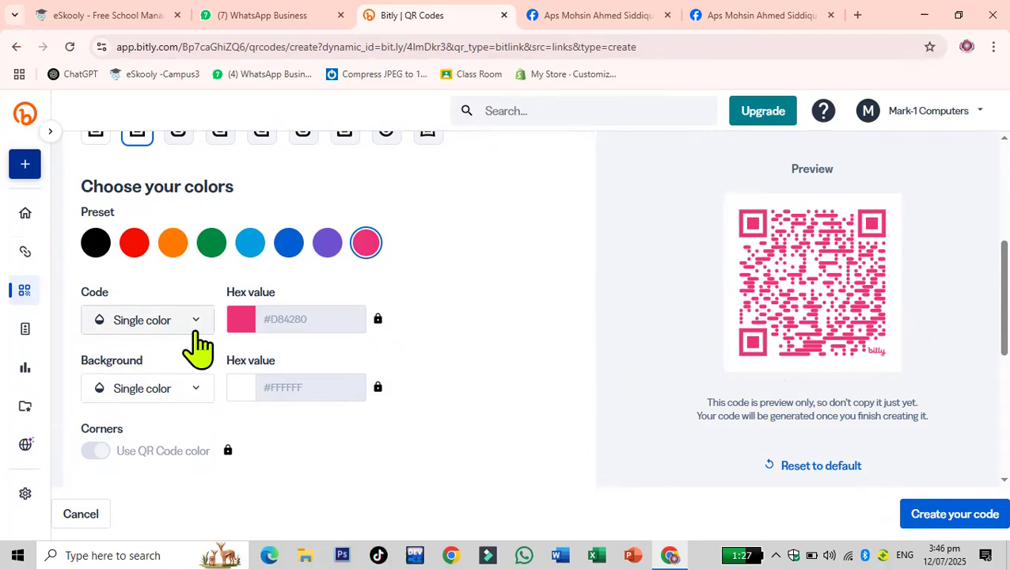
- Review the background colour options for the QR code without changing them
scroll(193, 332, "down", 1)
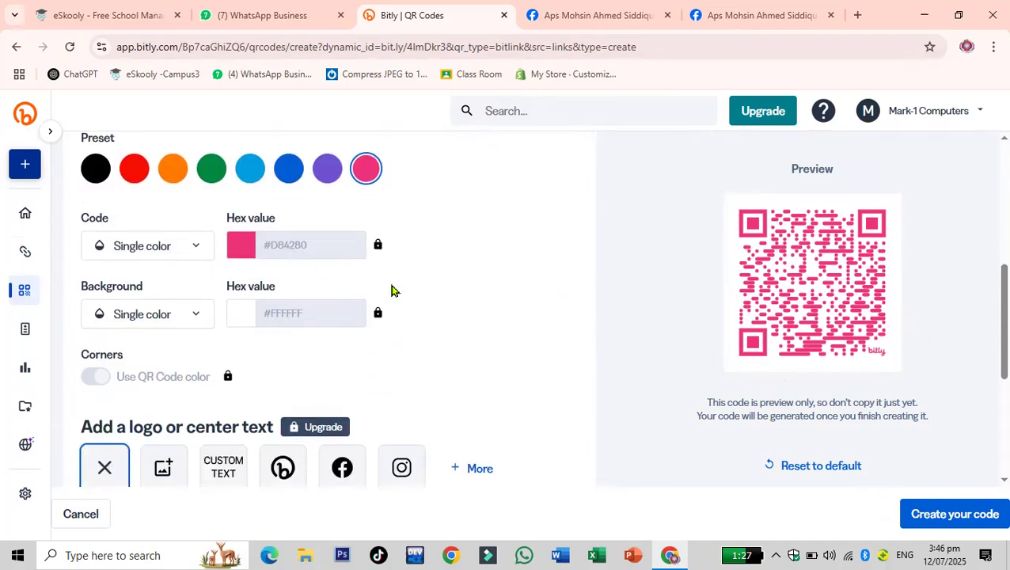
left_click(198, 317)
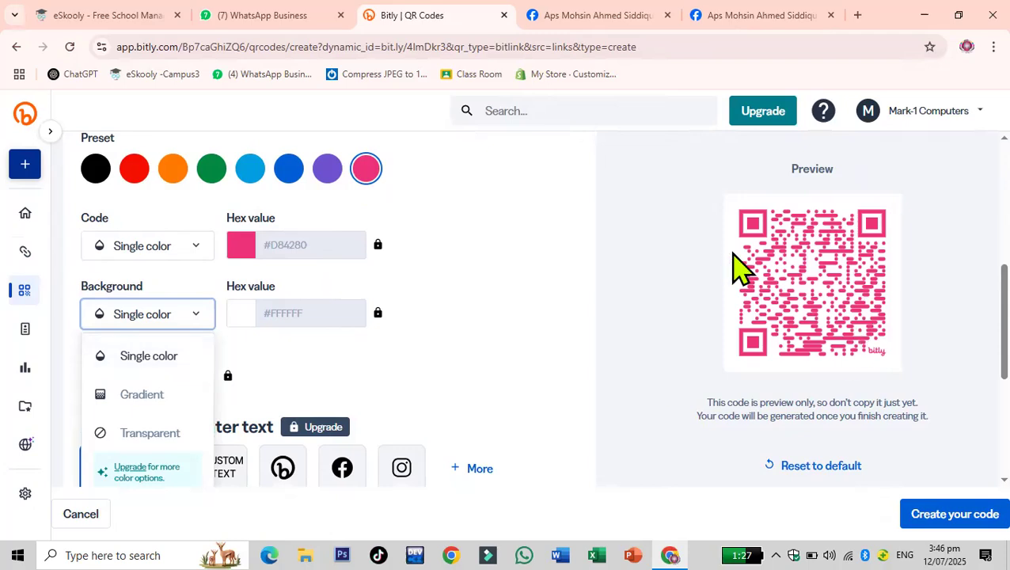
left_click(591, 304)
scroll(378, 290, "down", 1)
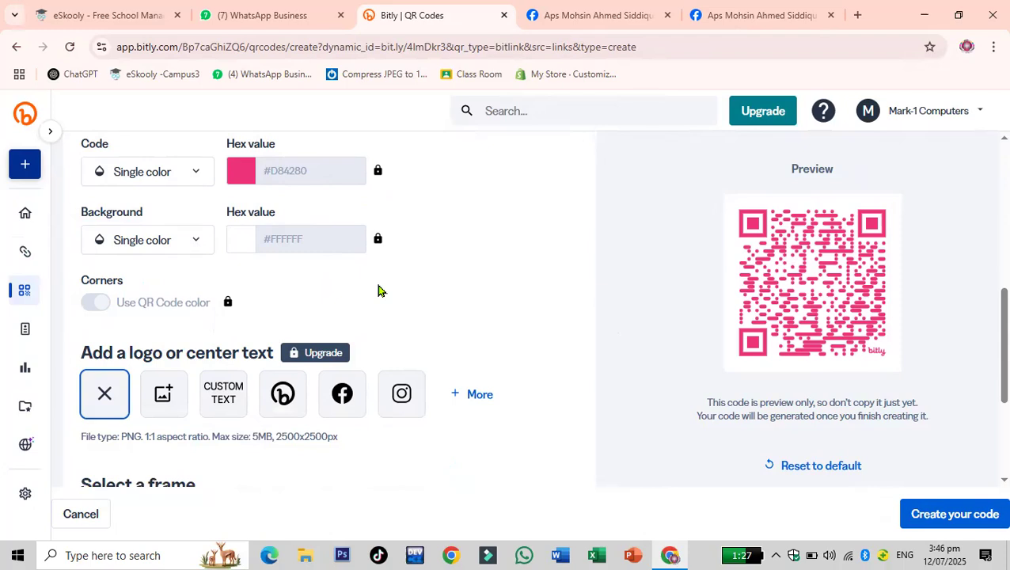
scroll(380, 289, "down", 2)
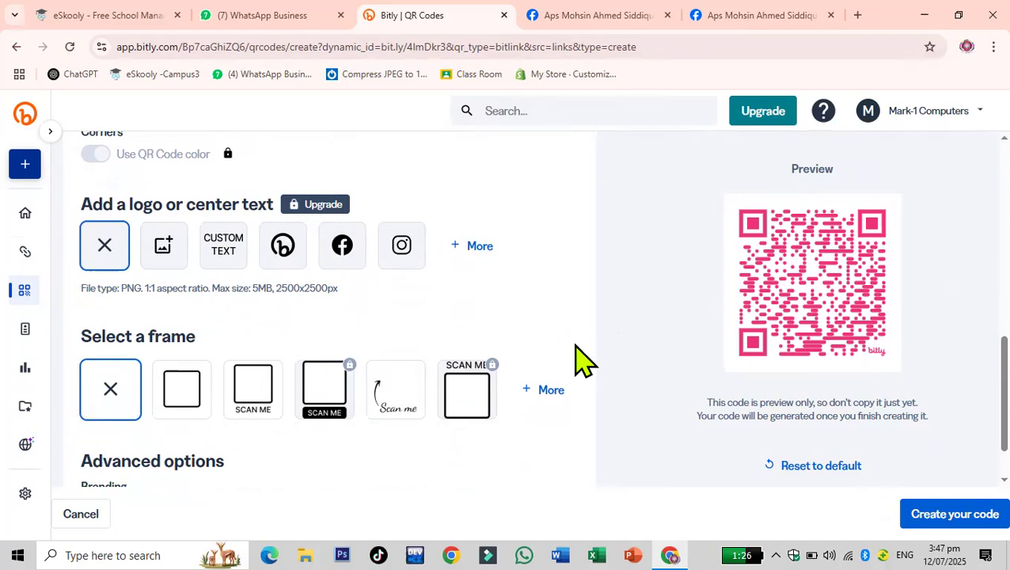
- Select the handwritten 'Scan me' frame with an arrow for the QR code
scroll(554, 380, "down", 2)
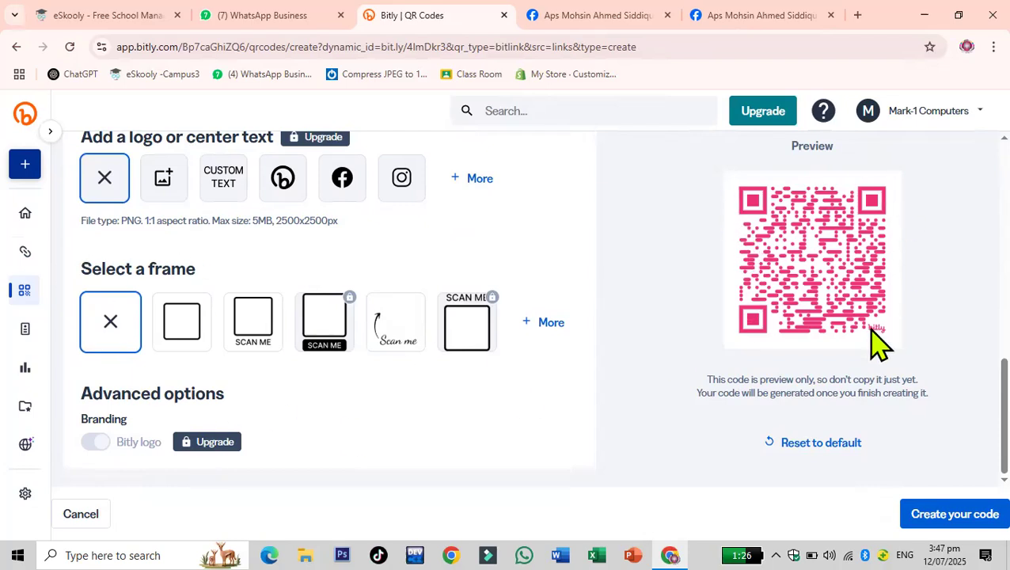
left_click(179, 321)
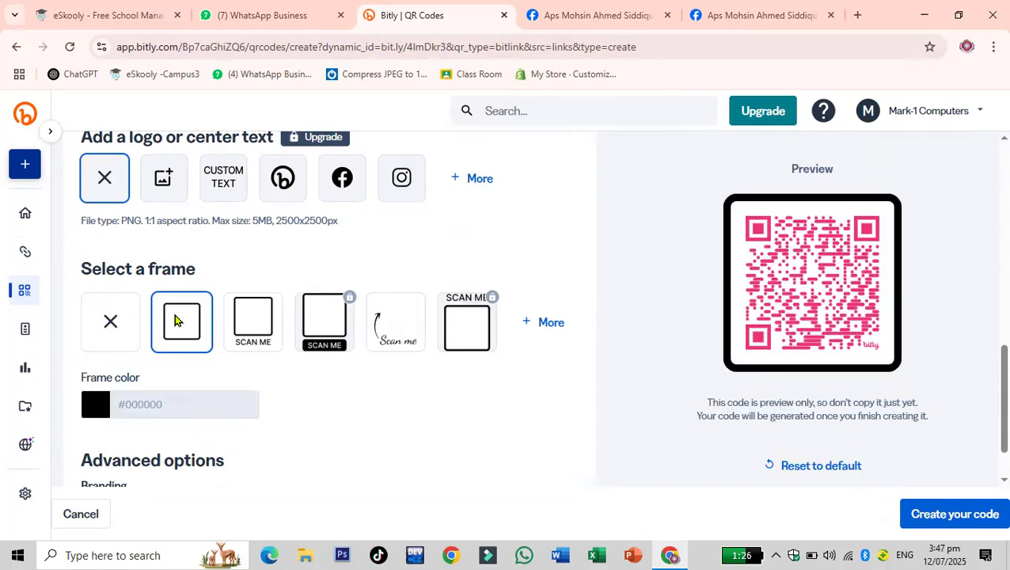
left_click(250, 353)
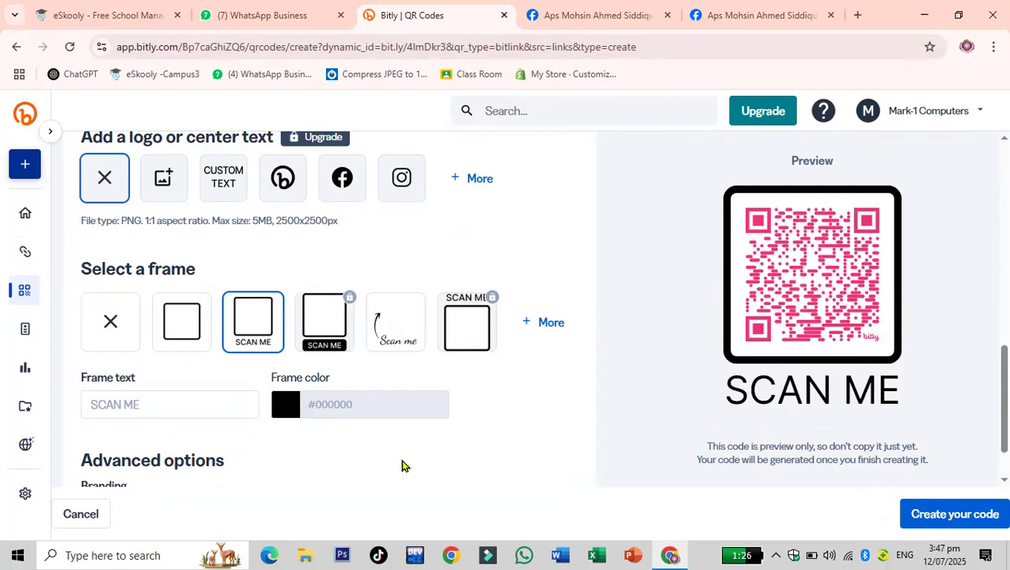
left_click(409, 340)
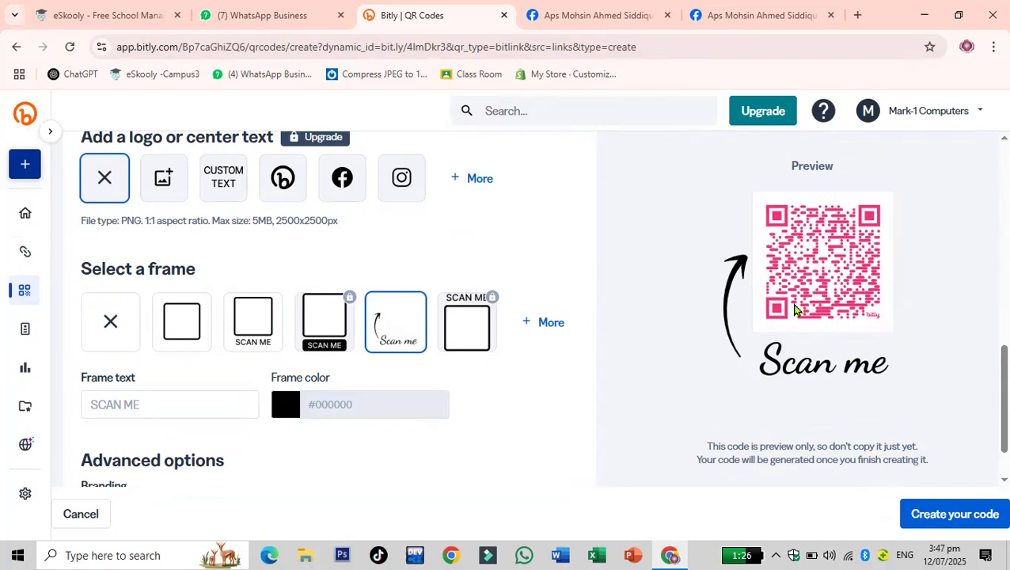
- Set the frame text to Scan Here
scroll(796, 310, "down", 1)
left_click(146, 338)
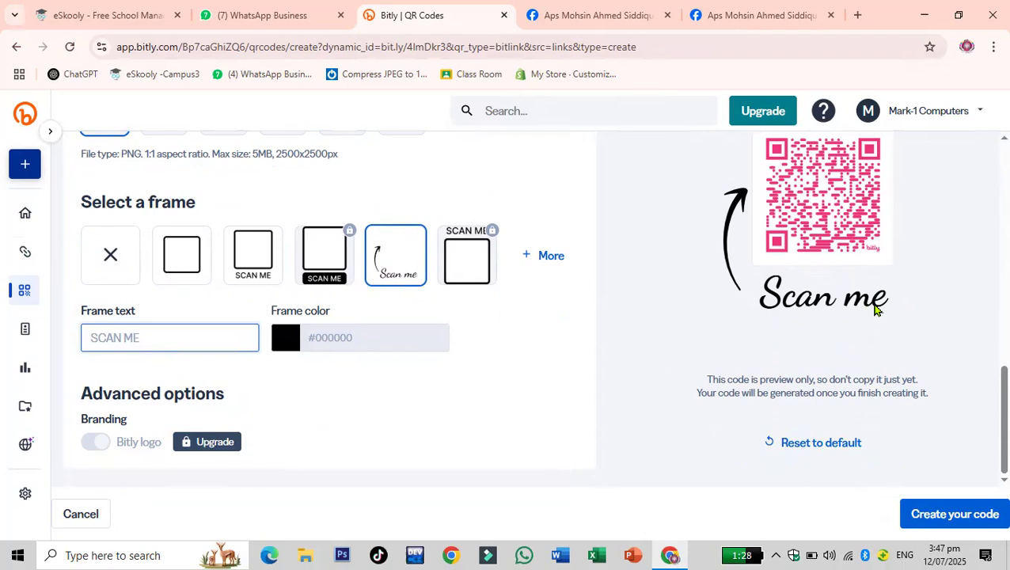
type("Scan me")
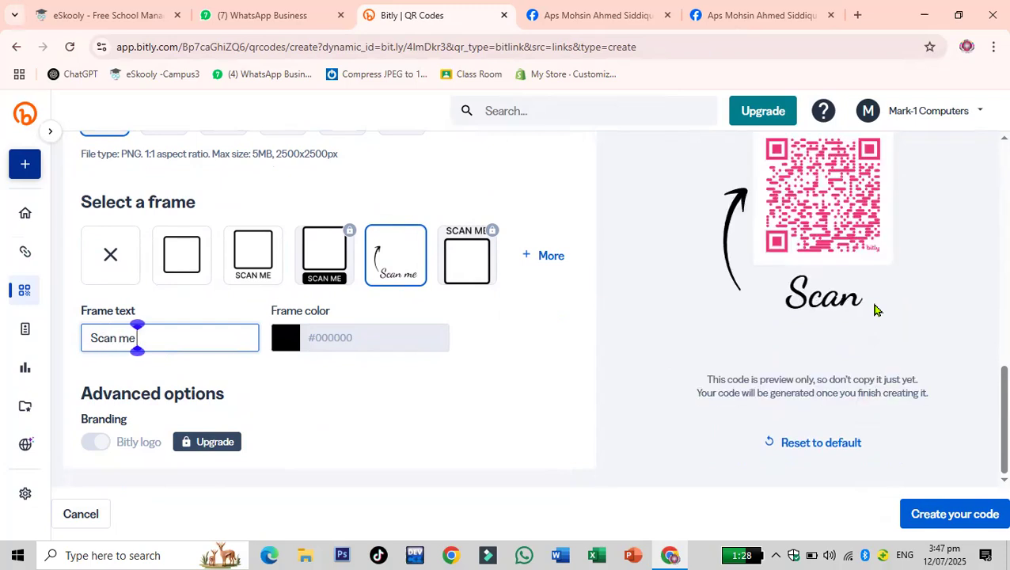
key("BackSpace")
key("BackSpace")
key("BackSpace")
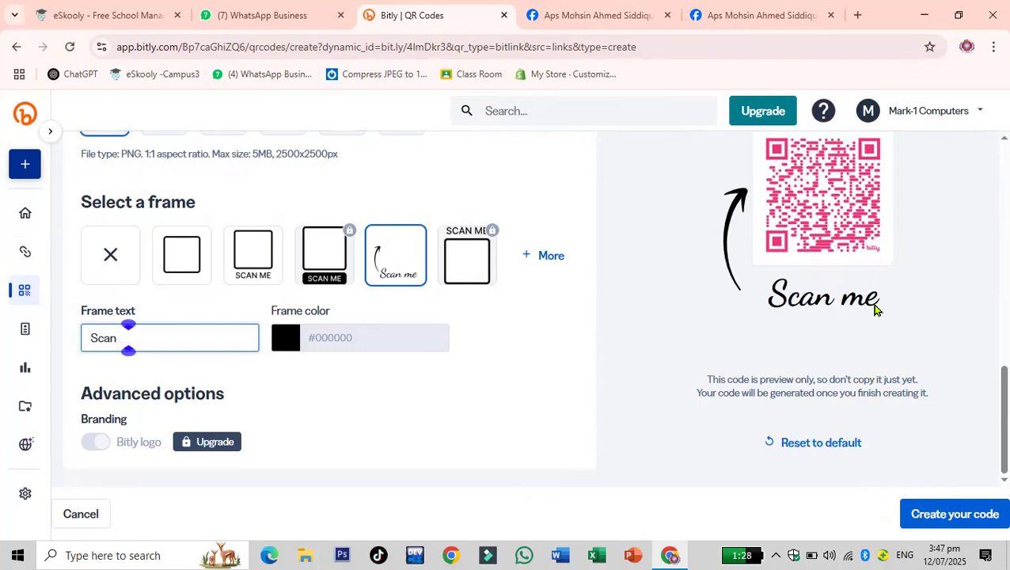
type("Here")
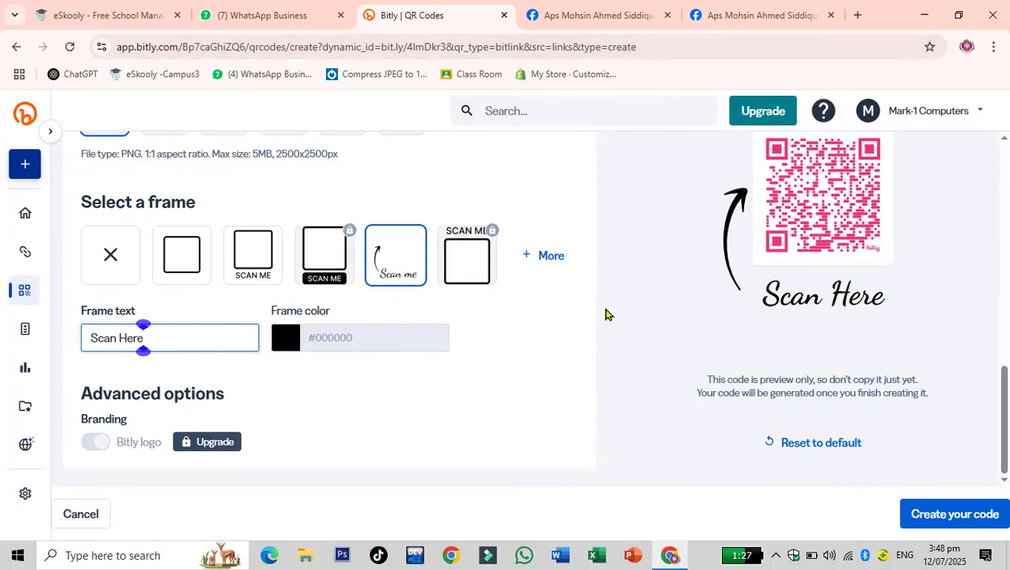
scroll(605, 315, "up", 6)
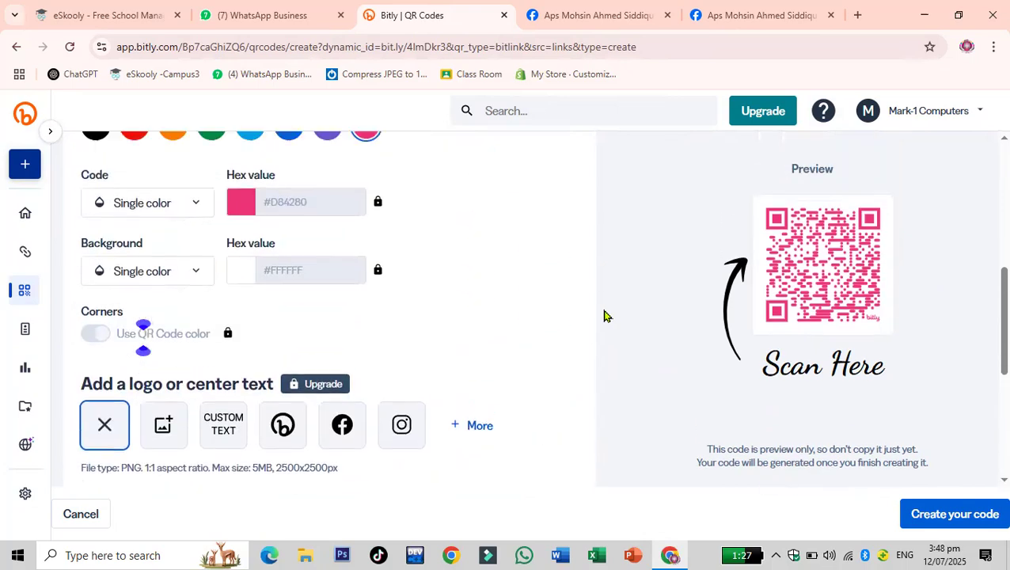
scroll(605, 315, "up", 3)
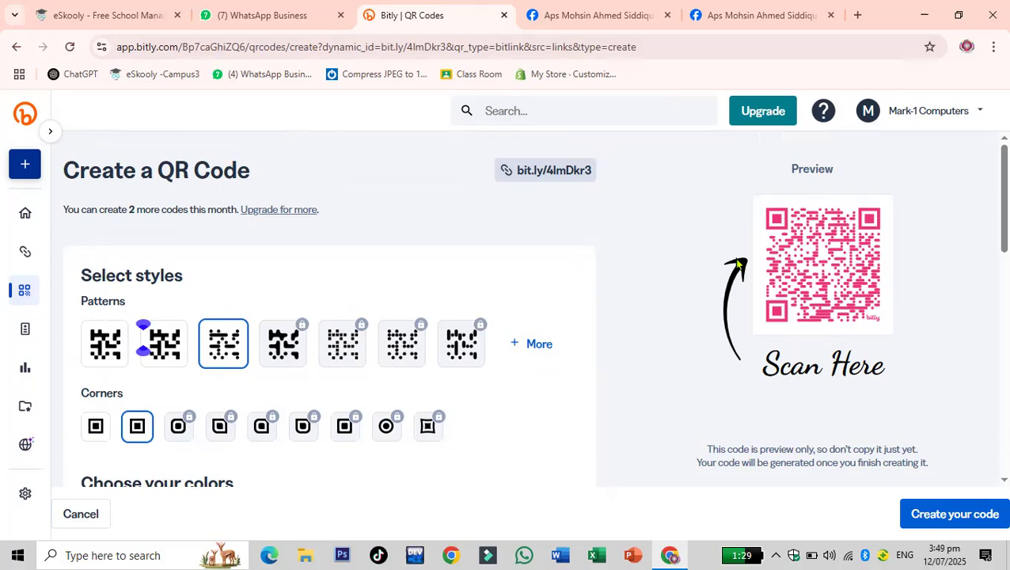
scroll(610, 309, "down", 3)
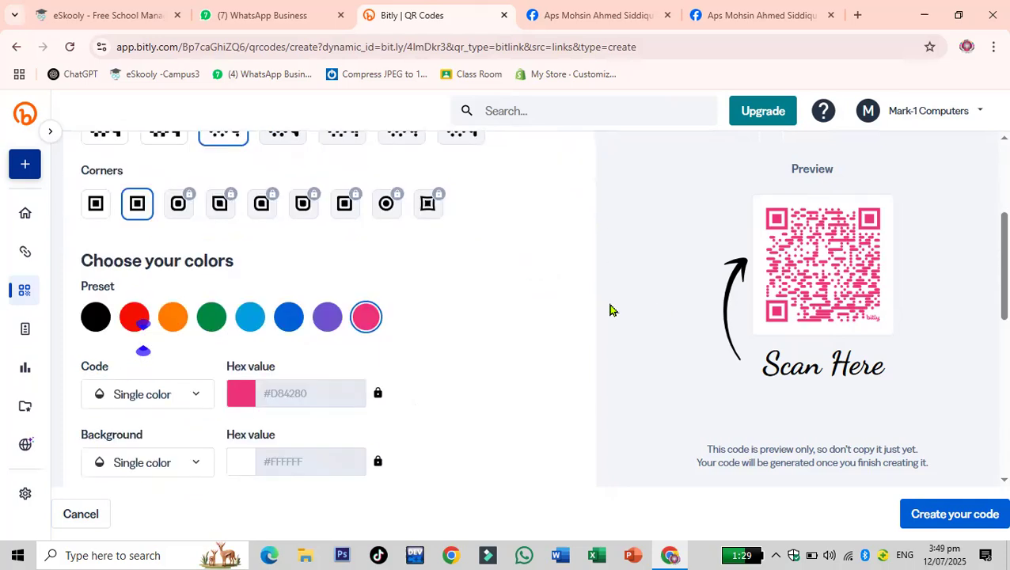
scroll(609, 310, "up", 2)
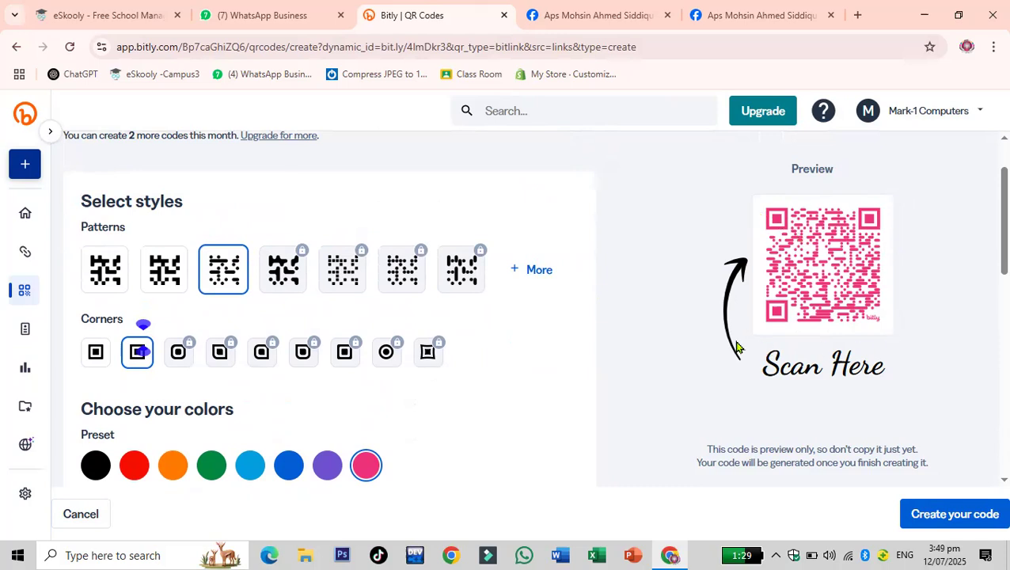
- Open Google Images in a new tab and open its search-by-image dialog
left_click(857, 15)
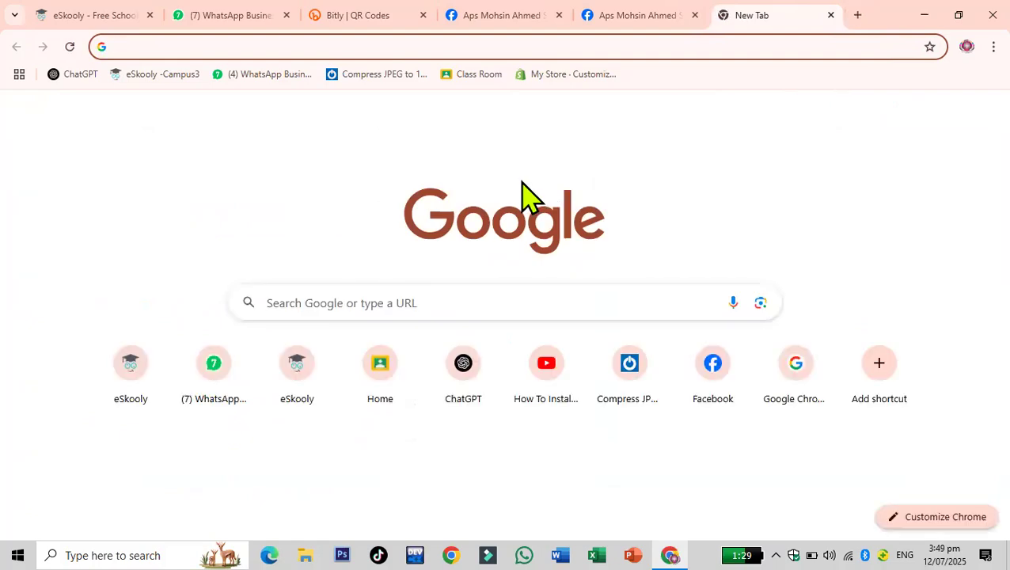
type("goog")
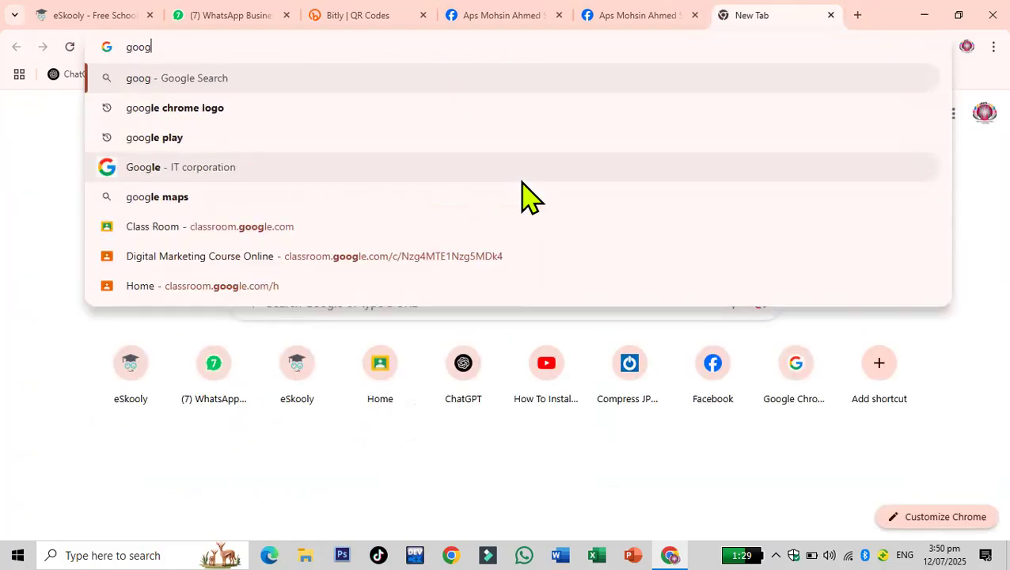
type("le images]")
key("Return")
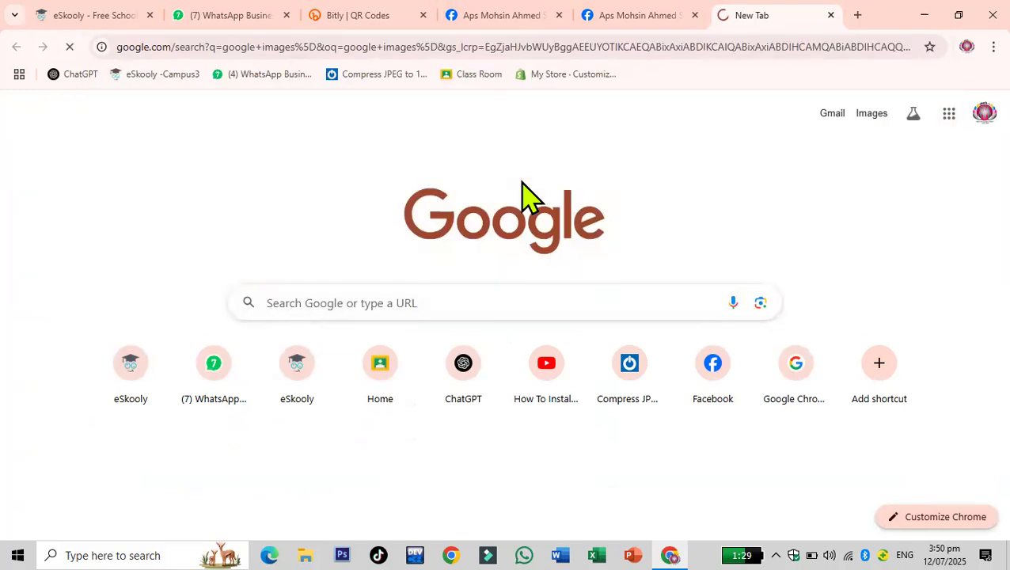
left_click(146, 254)
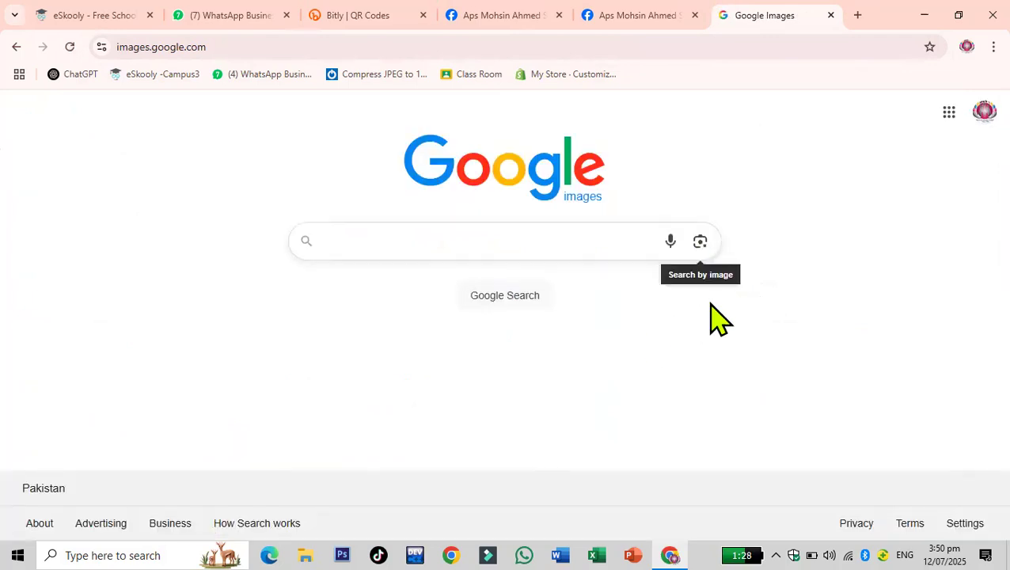
left_click(702, 253)
left_click(701, 246)
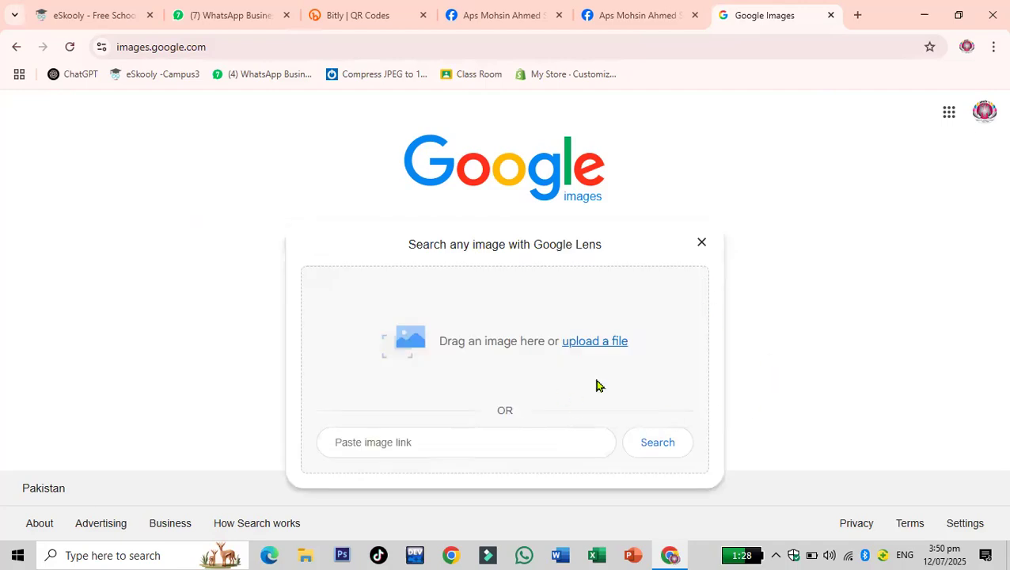
- Return to Bitly, create the QR code, and download it as a PNG
left_click(611, 24)
left_click(402, 24)
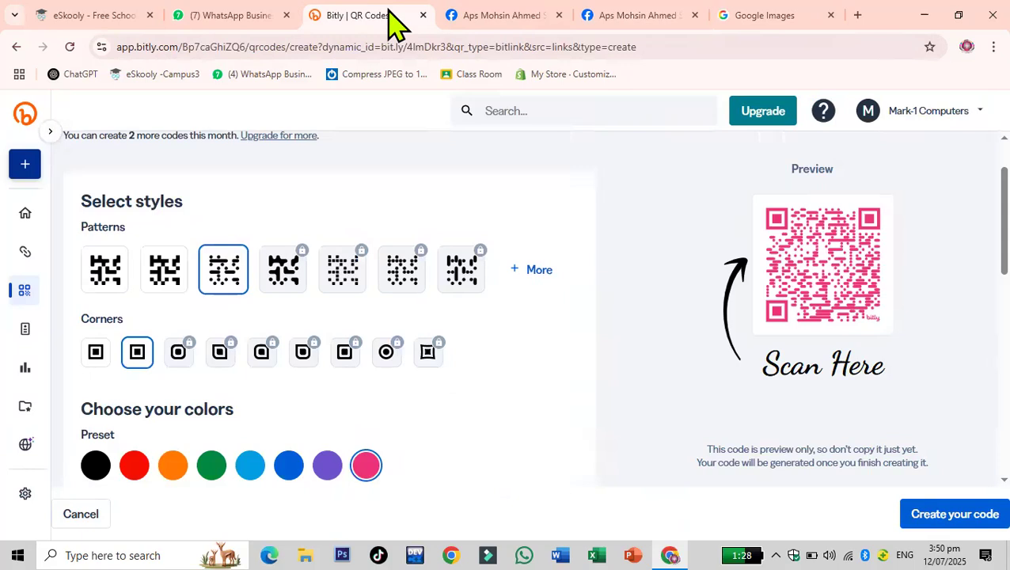
scroll(760, 412, "down", 2)
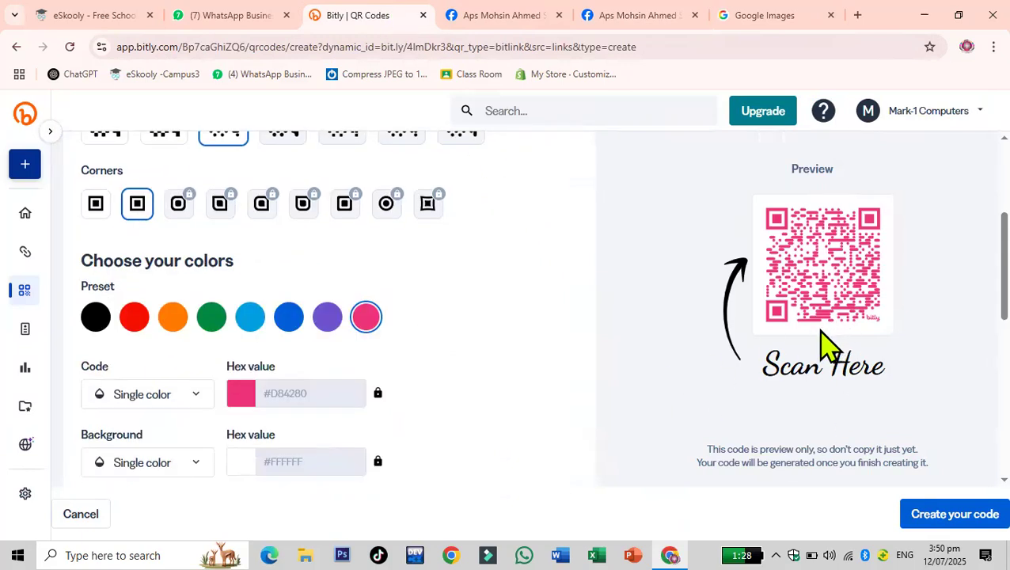
left_click(940, 523)
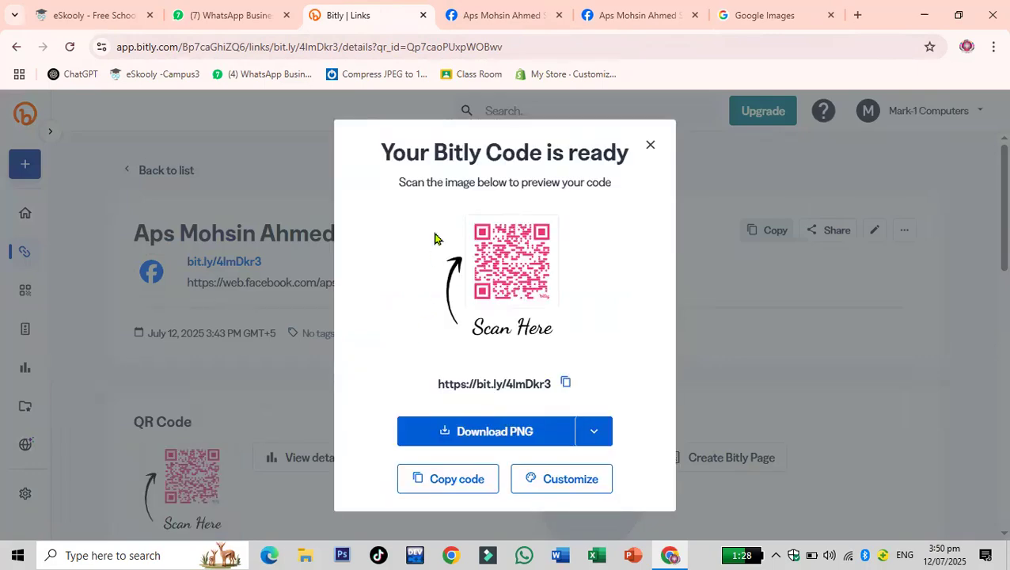
left_click(505, 432)
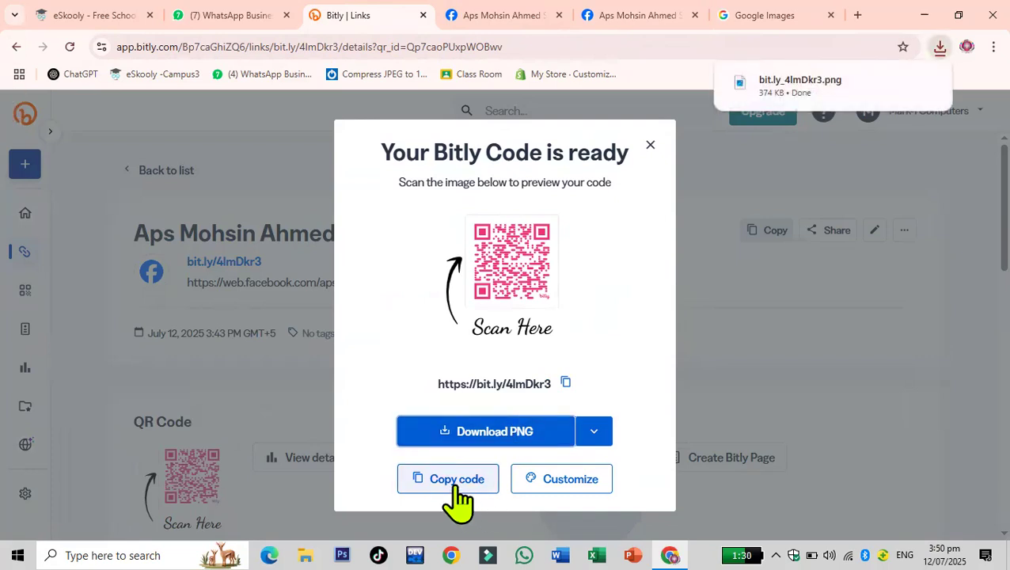
- Upload the downloaded bit.ly_4lmDkr3 QR image from Downloads to Google Lens to scan it
mouse_move(841, 89)
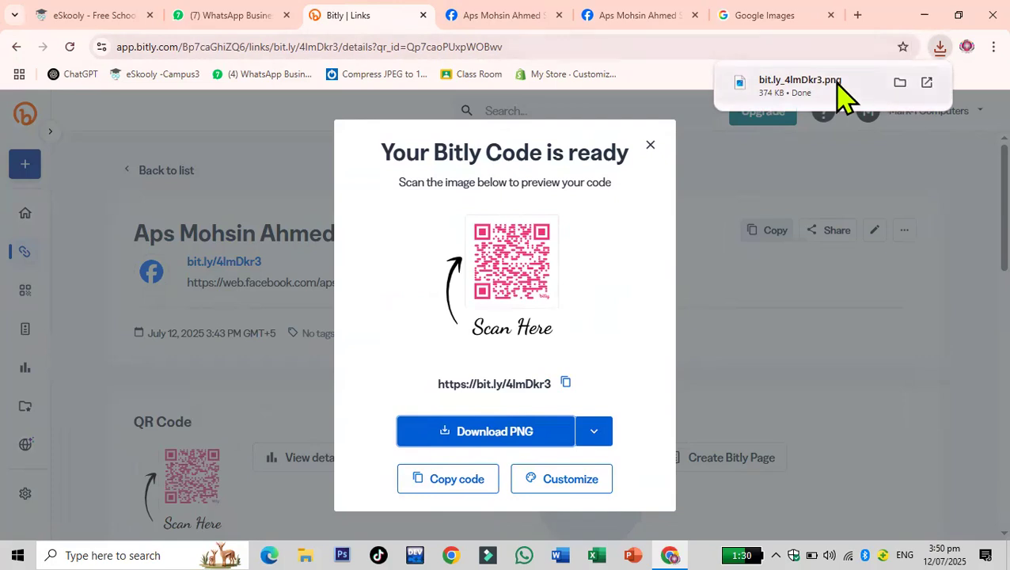
left_click(768, 16)
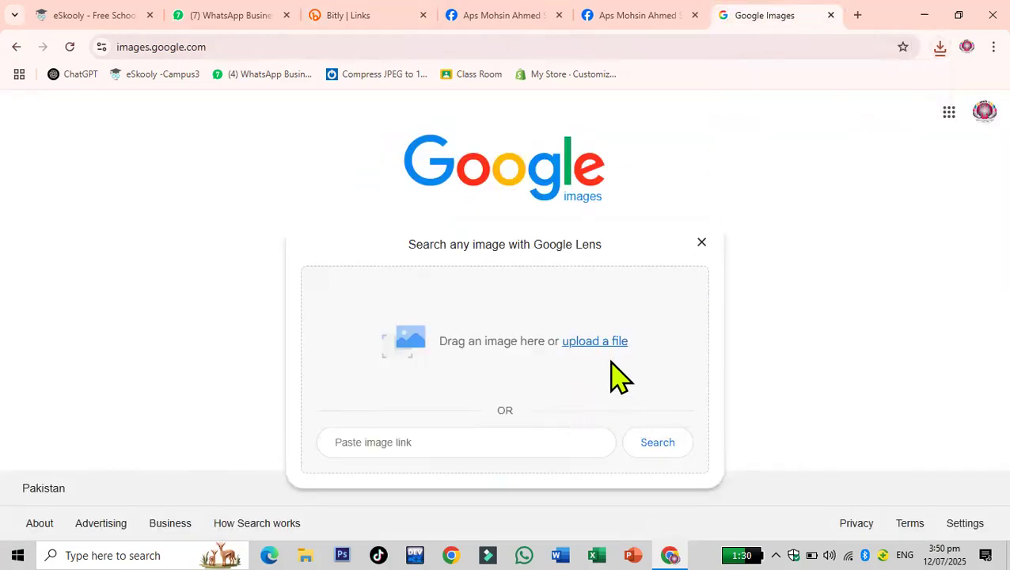
left_click(606, 343)
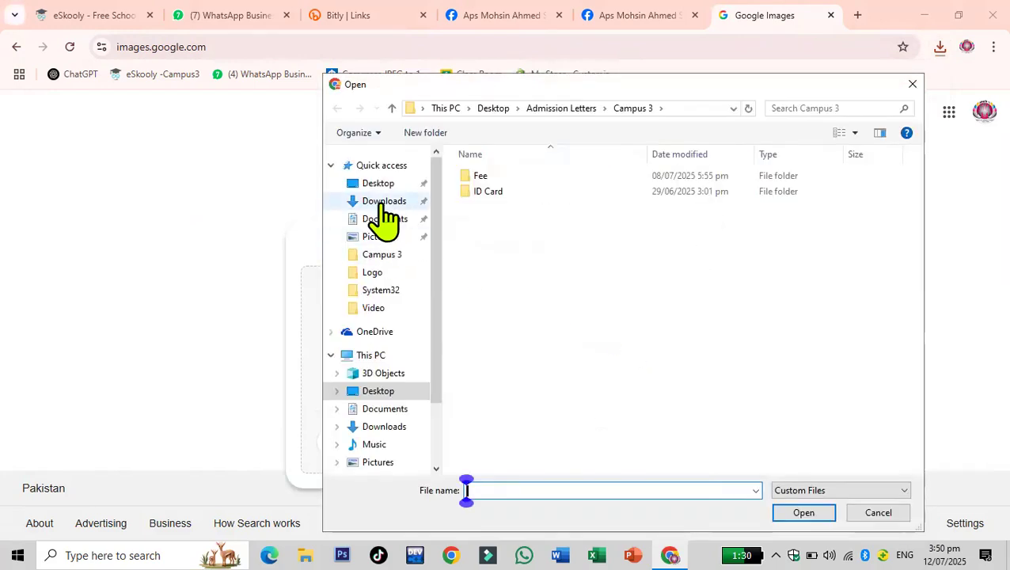
left_click(383, 203)
left_click(497, 202)
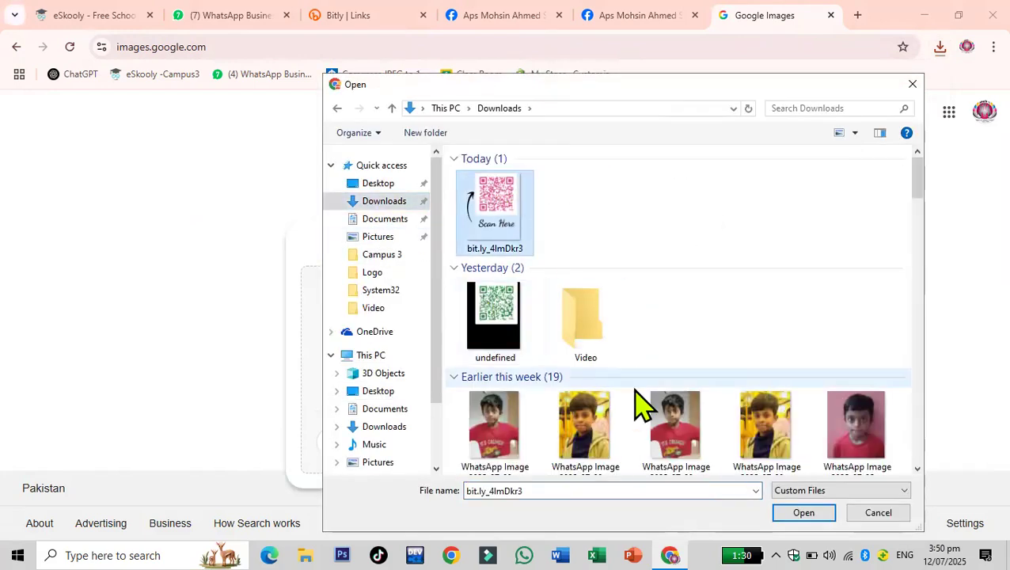
left_click(822, 513)
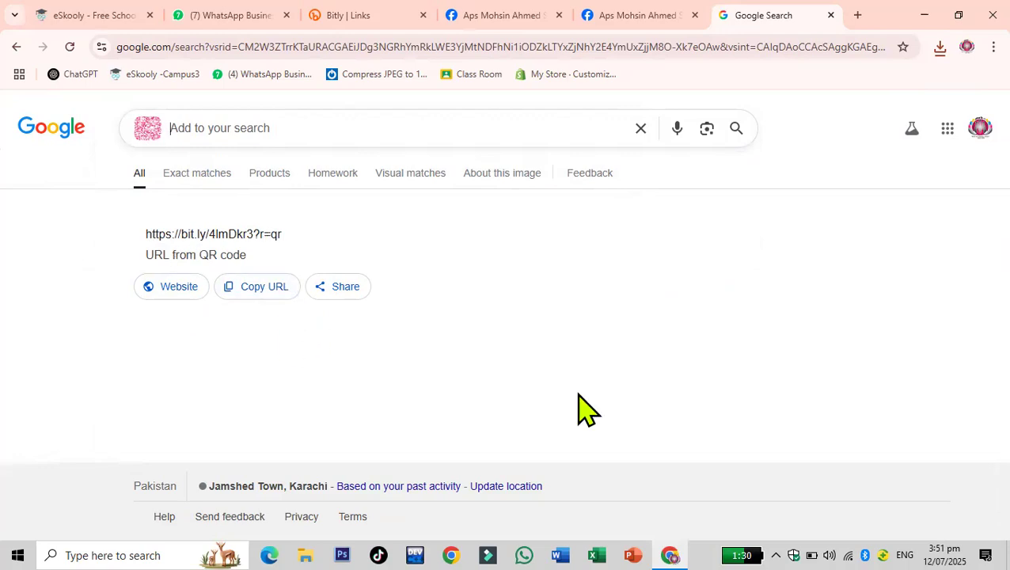
- Open the URL read from the QR code, continue to the Facebook destination, and close the login popup
left_click(144, 286)
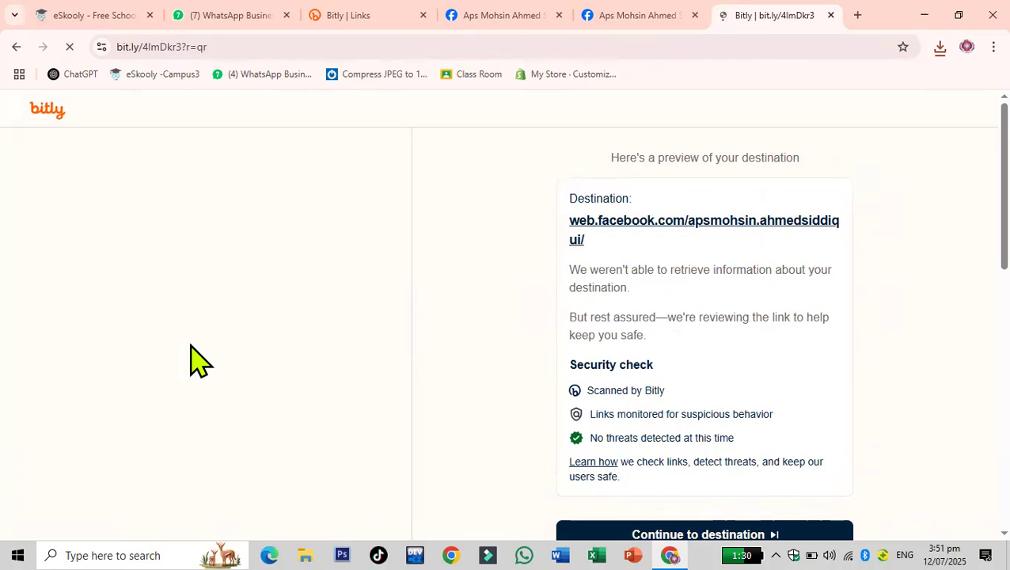
scroll(867, 498, "down", 3)
left_click(778, 317)
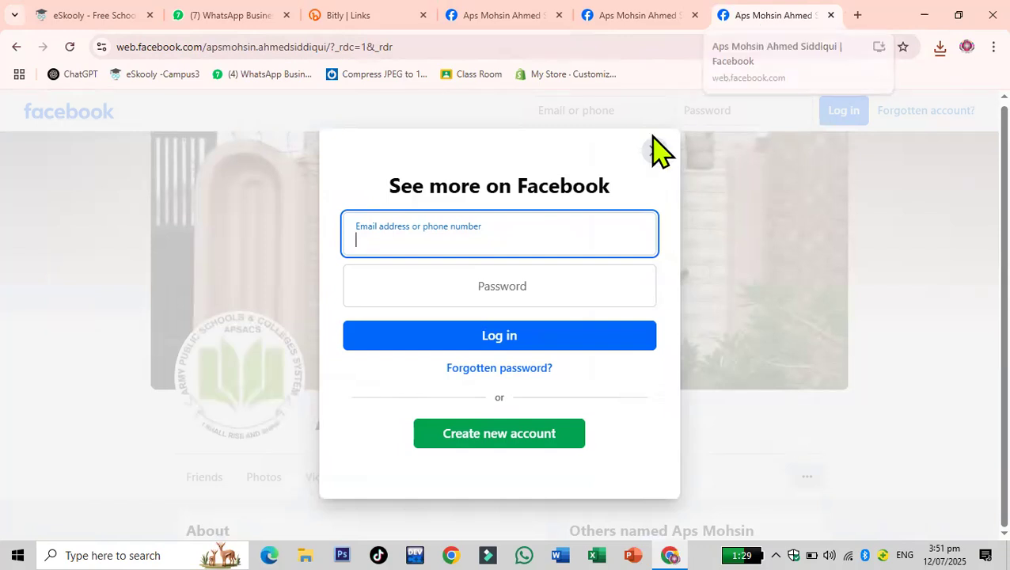
left_click(651, 151)
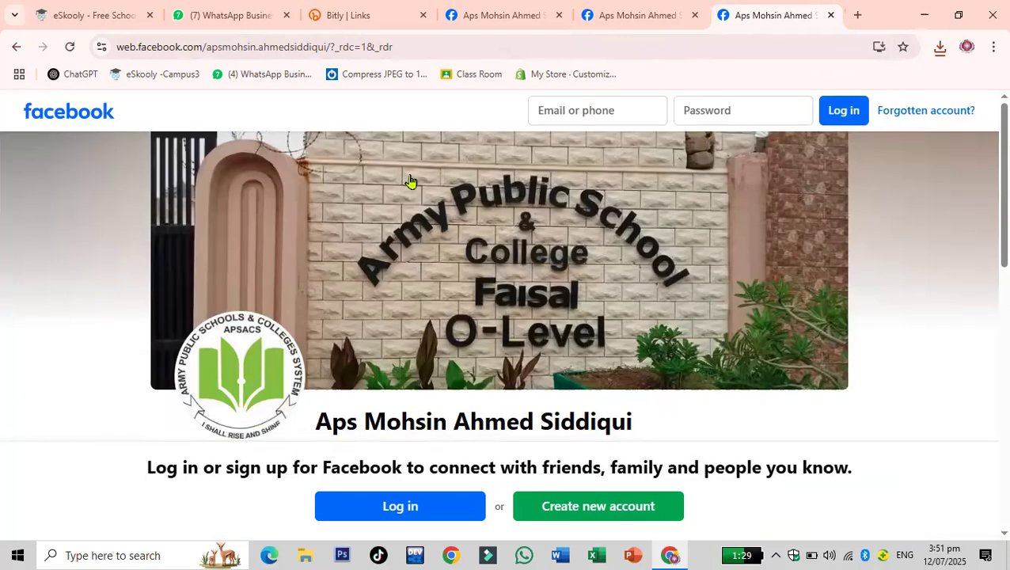
- Return to Bitly and close the code-ready dialog
left_click(383, 17)
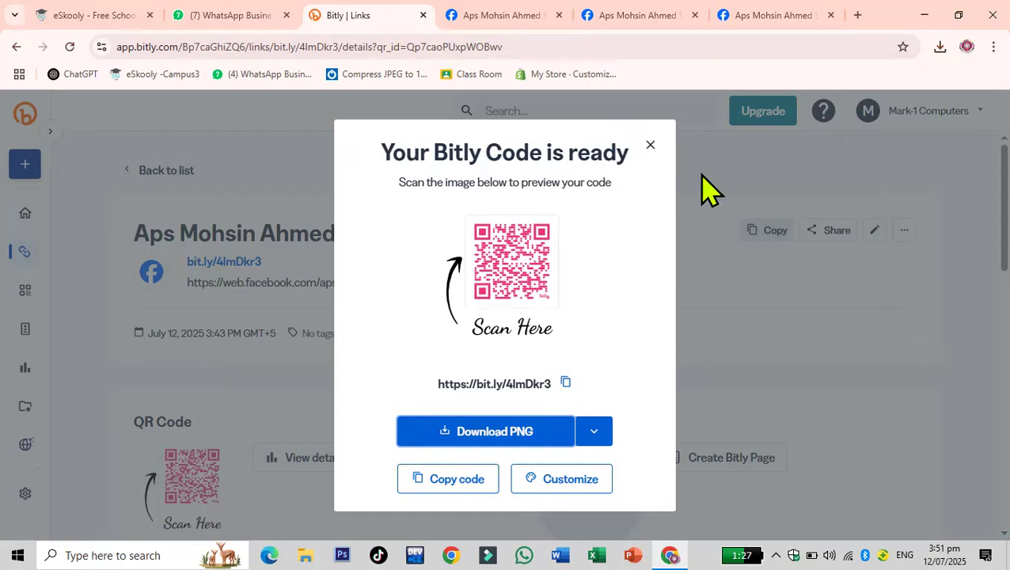
left_click(651, 149)
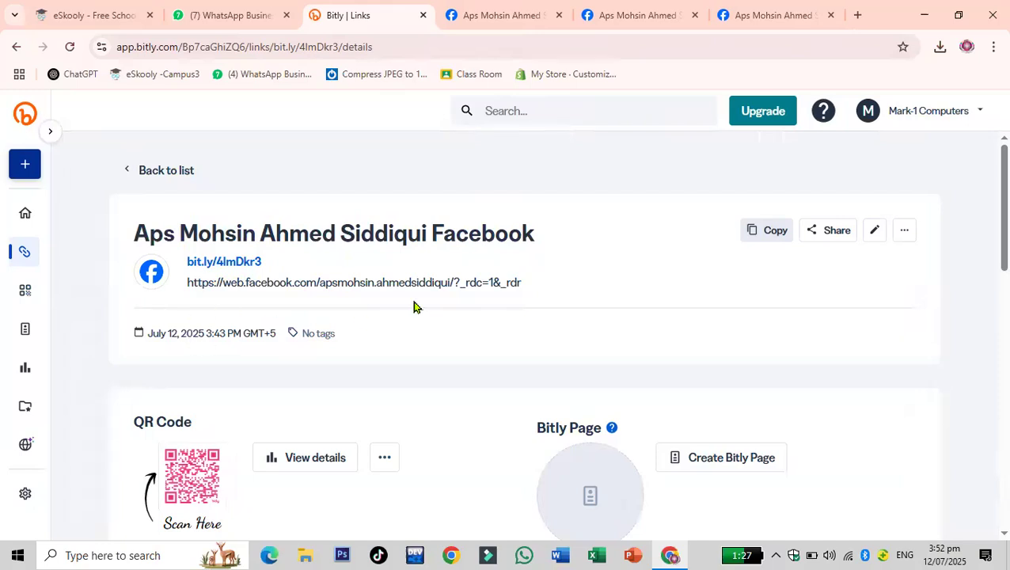
- Dismiss the QR code guide popup on the link's details page
scroll(413, 306, "down", 3)
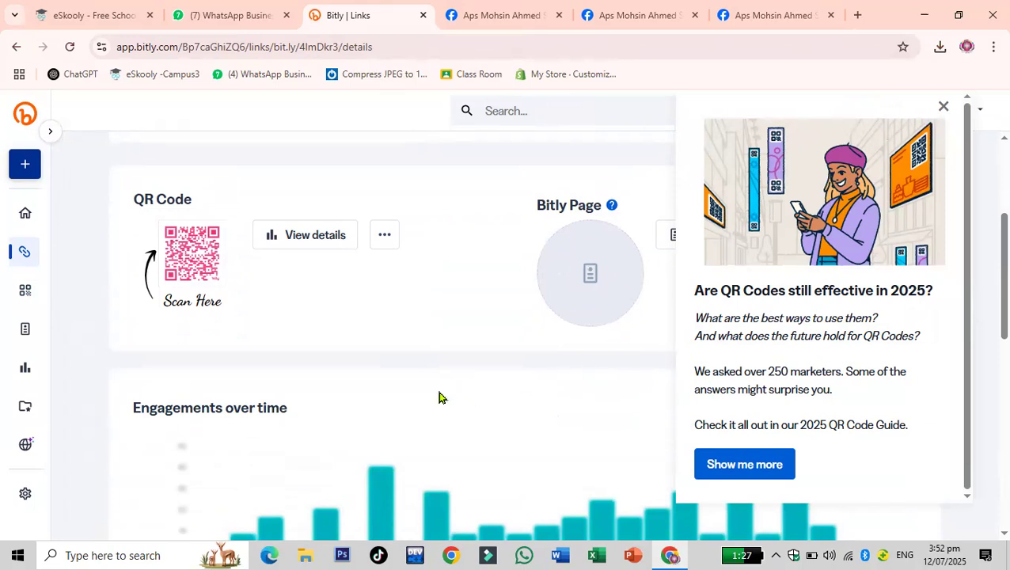
scroll(396, 398, "up", 3)
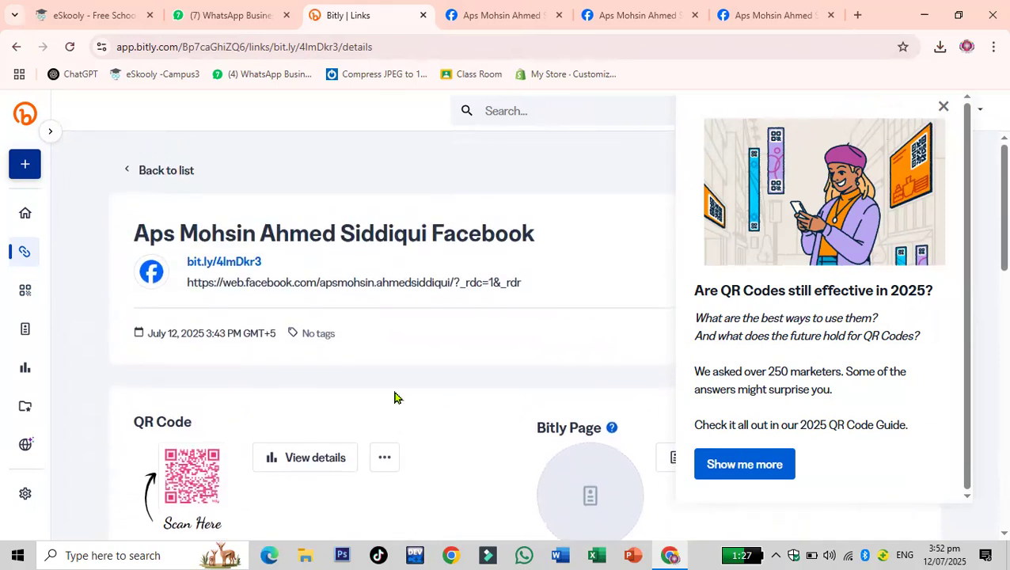
left_click(943, 107)
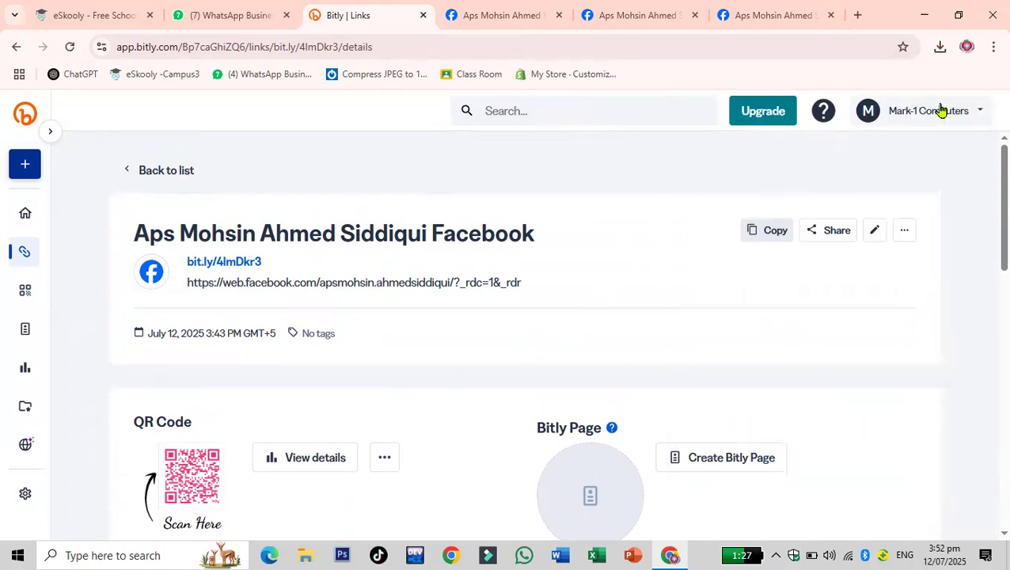
- Start a Bitly Page from this link and claim the URL back-half Mark-1-Computers-Campu3
scroll(910, 412, "down", 2)
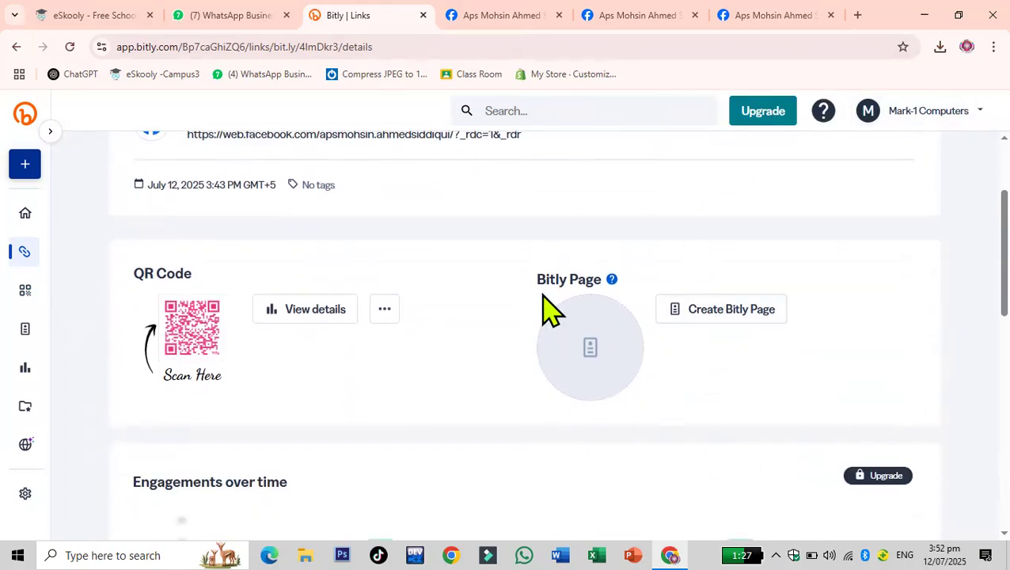
left_click(735, 310)
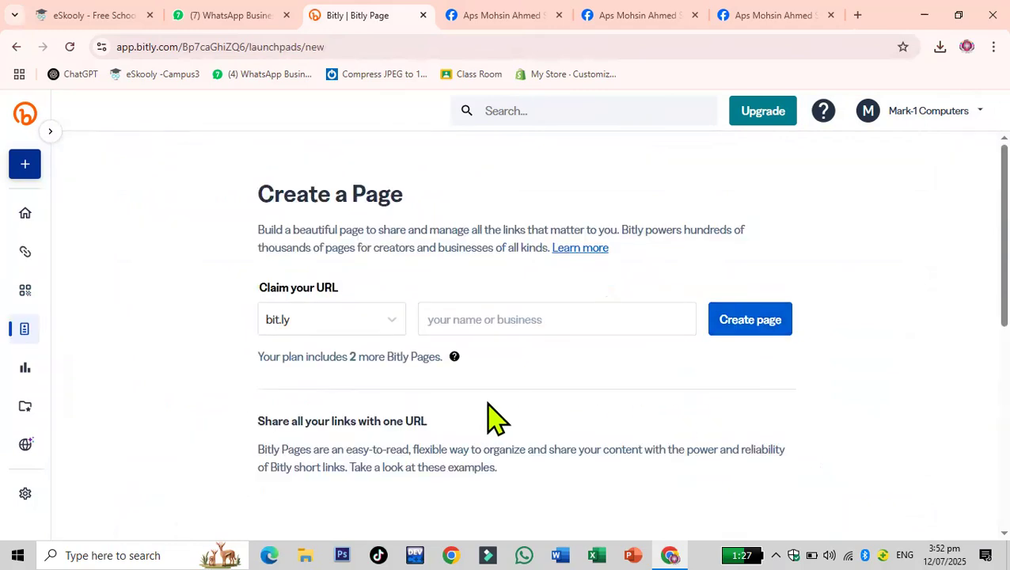
left_click(602, 319)
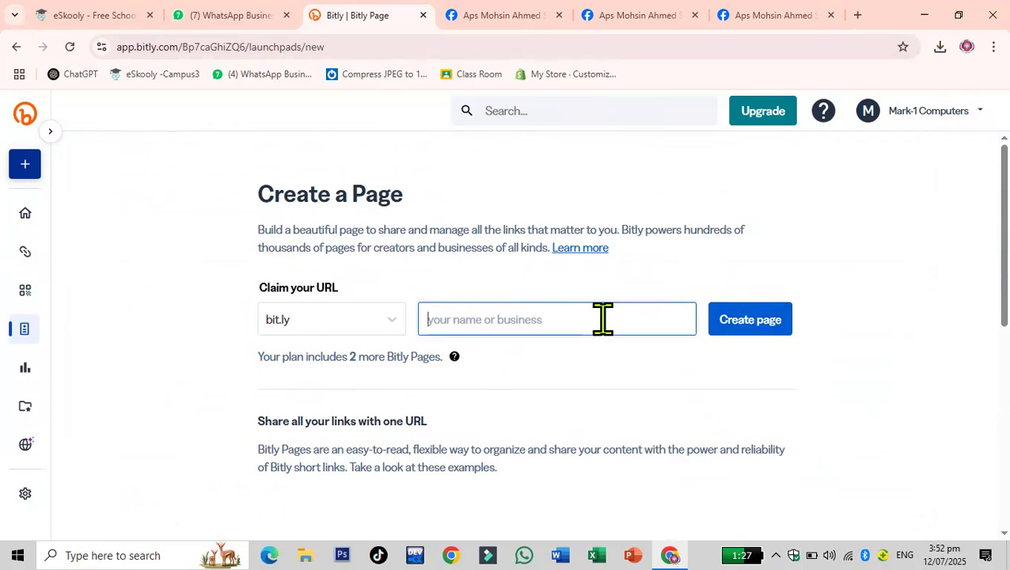
type("Ma")
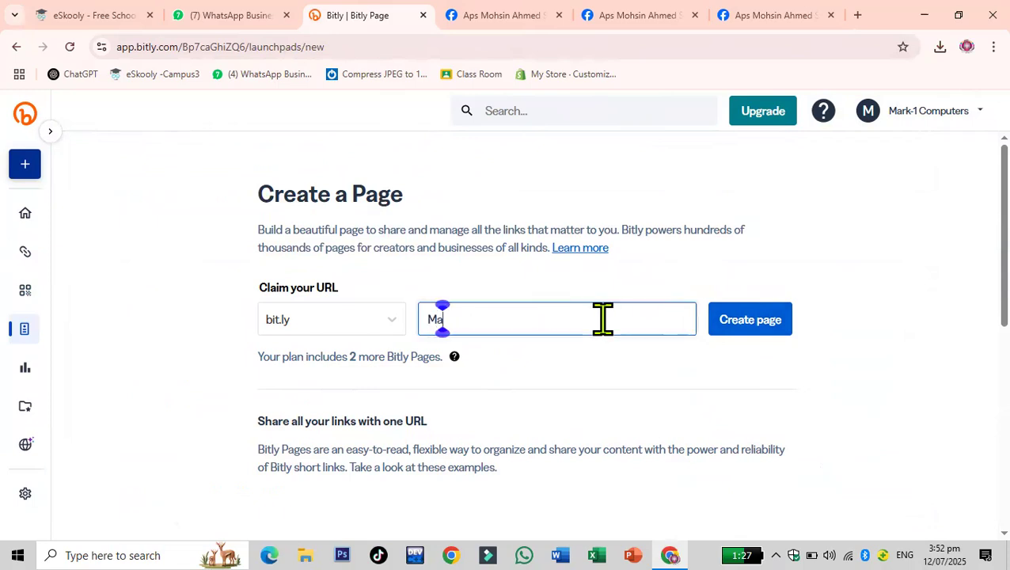
type("rk-1-")
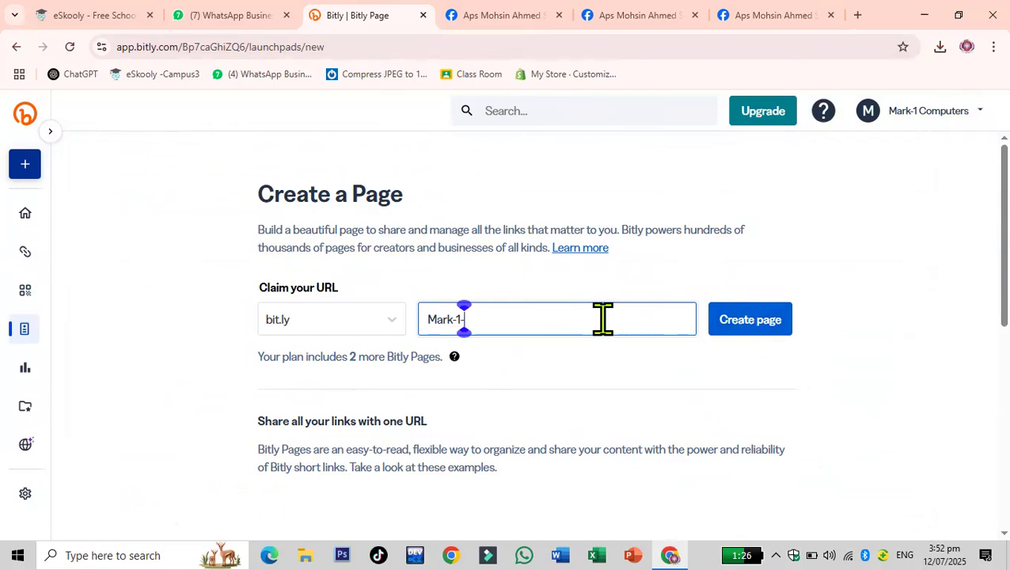
type("Computers")
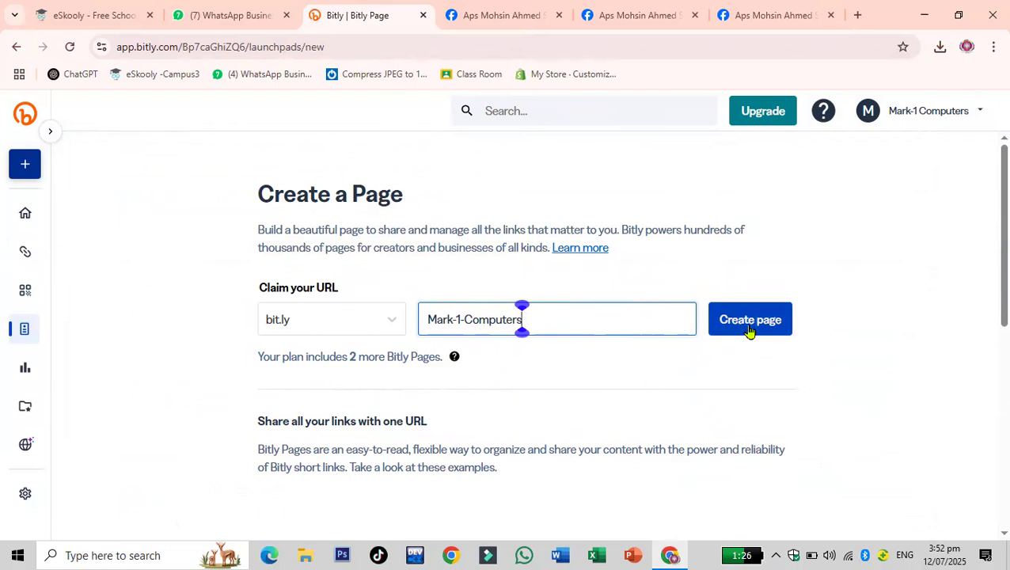
left_click(750, 332)
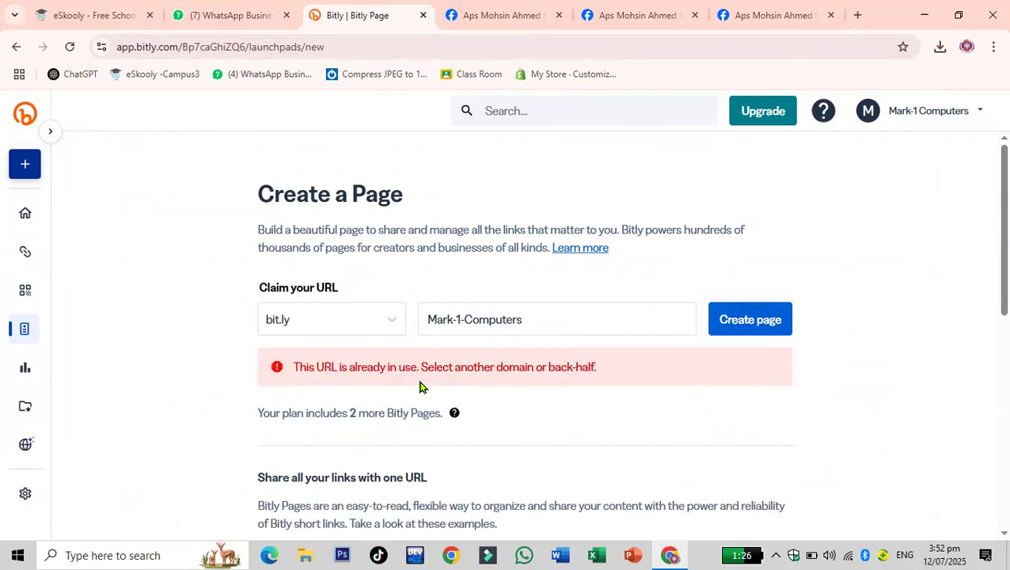
left_click(568, 322)
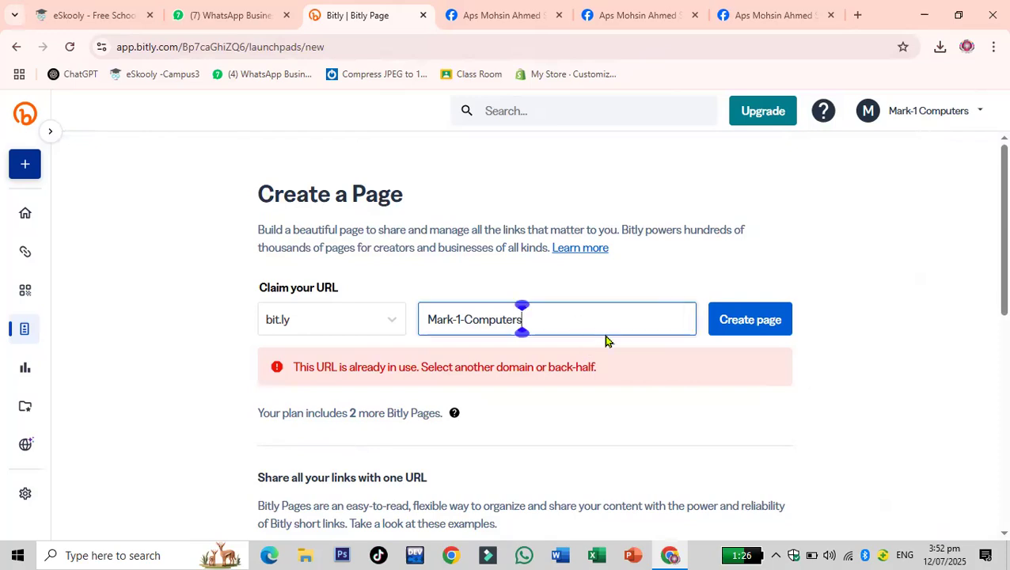
type("-Campu3")
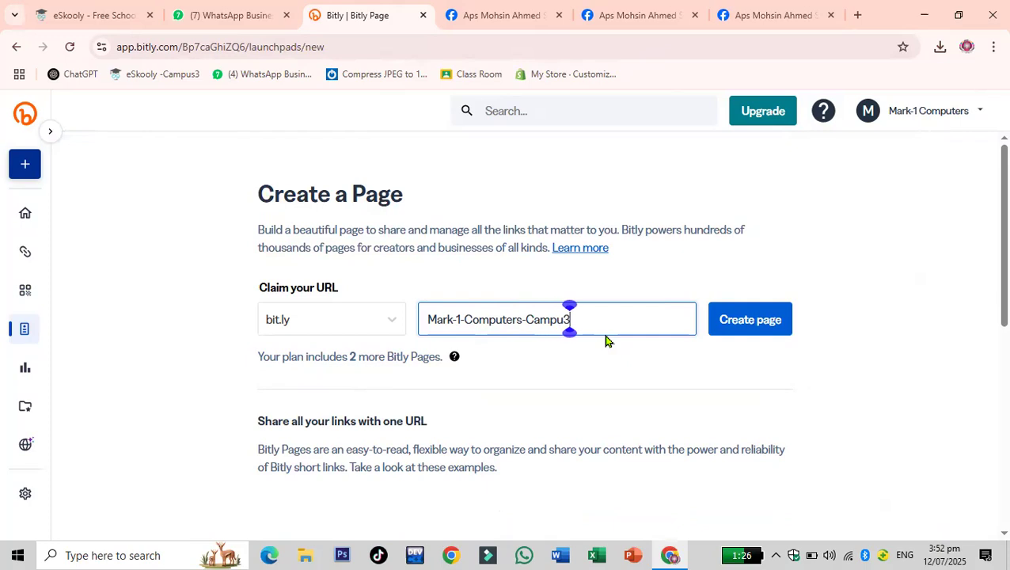
left_click(755, 329)
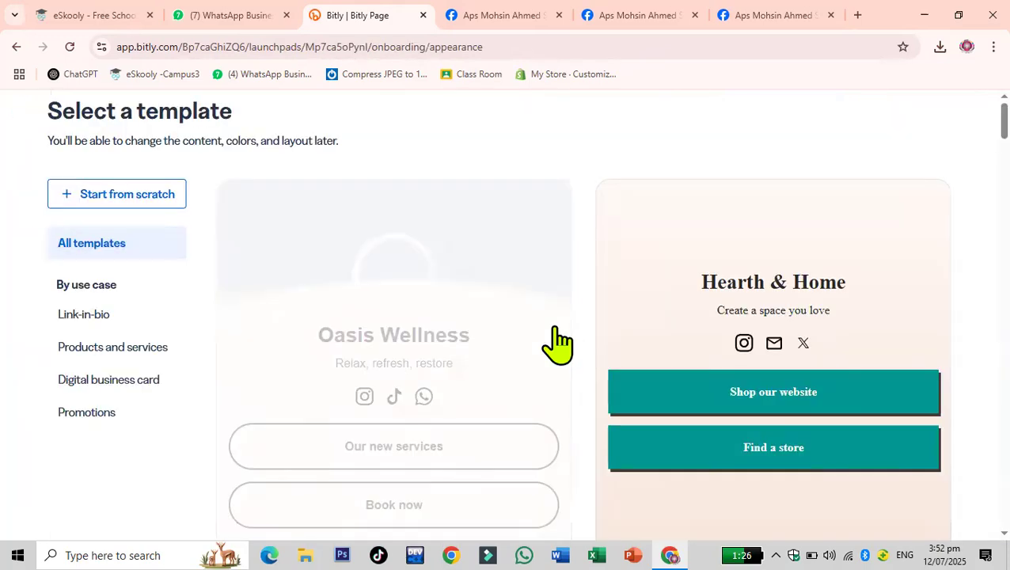
- Browse through the available page templates
scroll(557, 340, "down", 1)
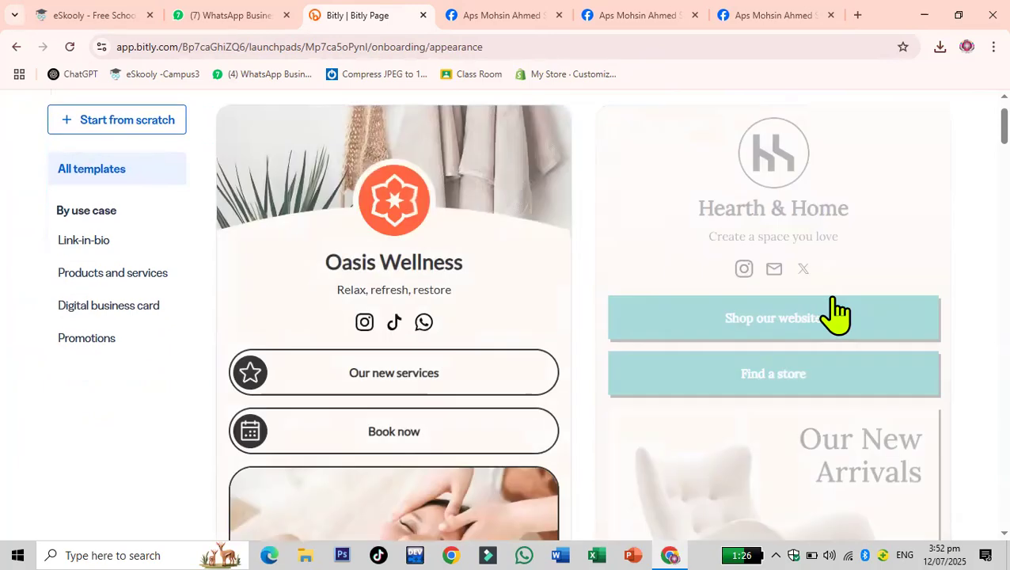
scroll(373, 307, "up", 1)
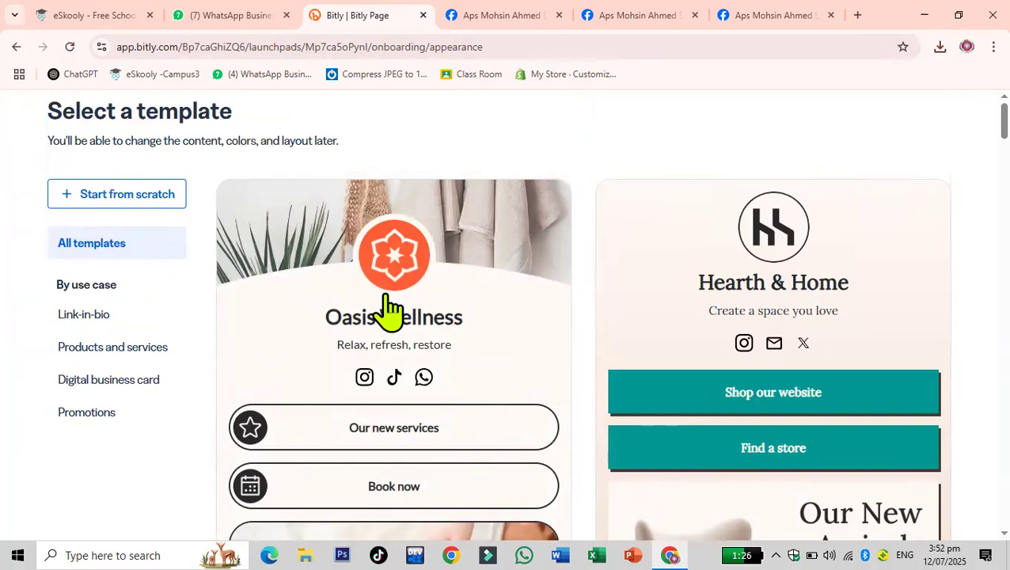
scroll(827, 311, "down", 10)
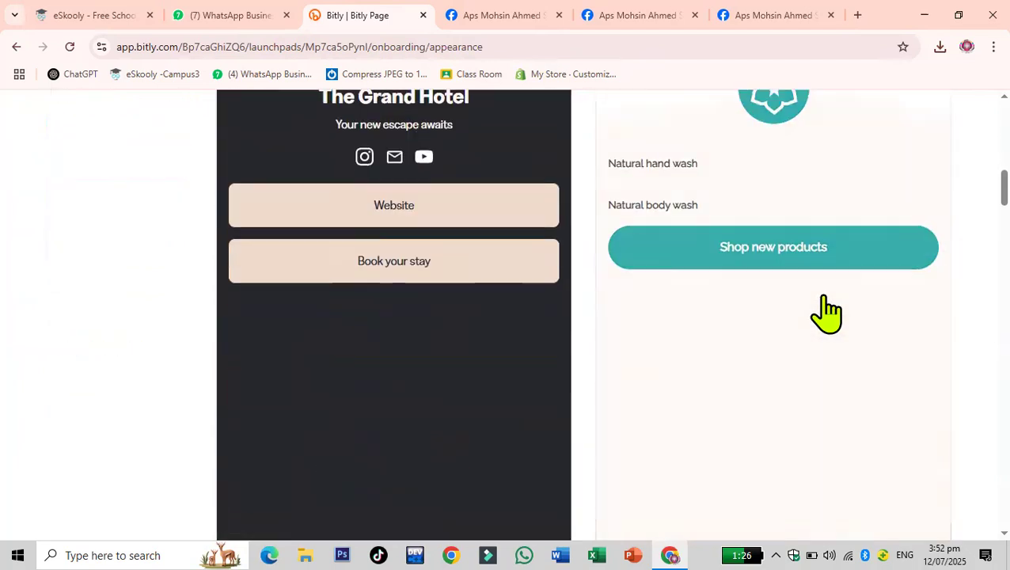
scroll(827, 311, "down", 8)
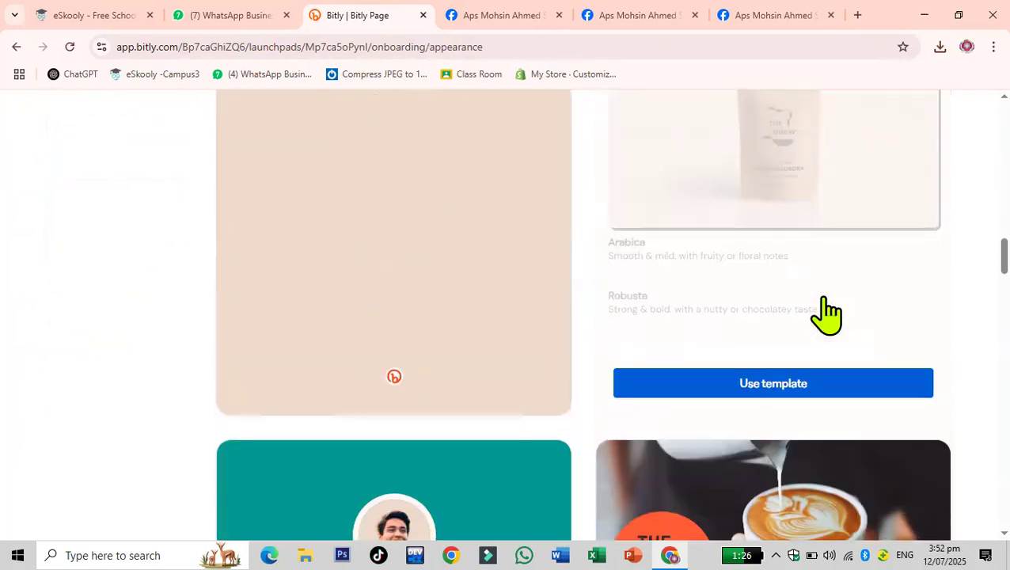
scroll(827, 315, "down", 4)
scroll(827, 315, "down", 3)
scroll(826, 315, "up", 1)
scroll(826, 316, "down", 10)
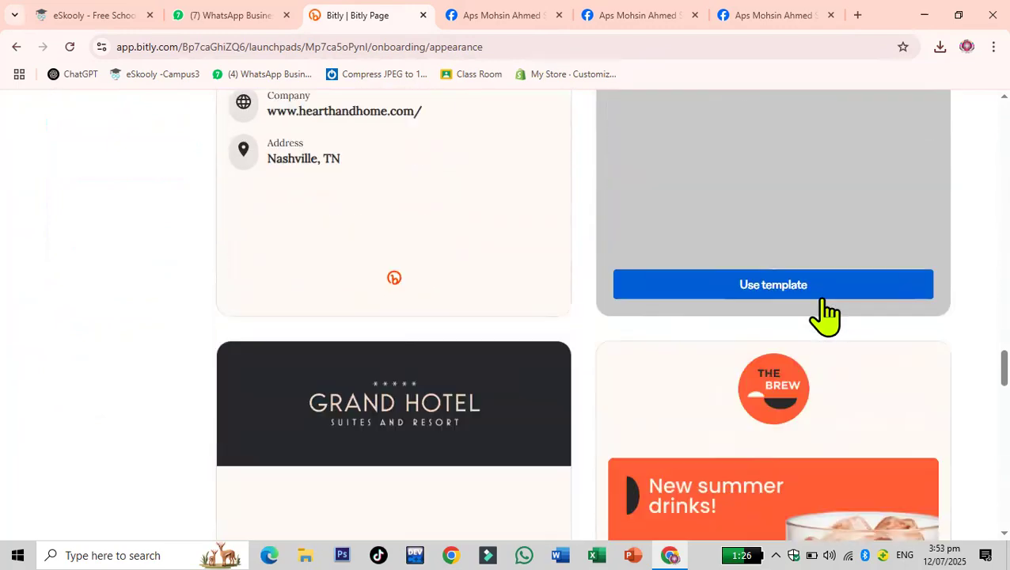
scroll(826, 315, "down", 4)
scroll(826, 315, "down", 7)
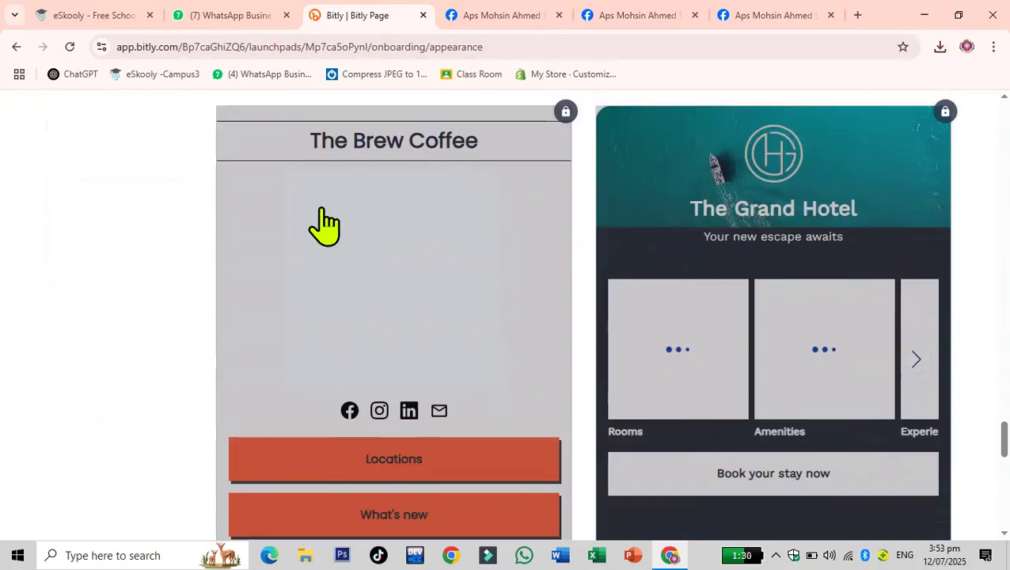
scroll(446, 253, "down", 7)
scroll(447, 253, "down", 5)
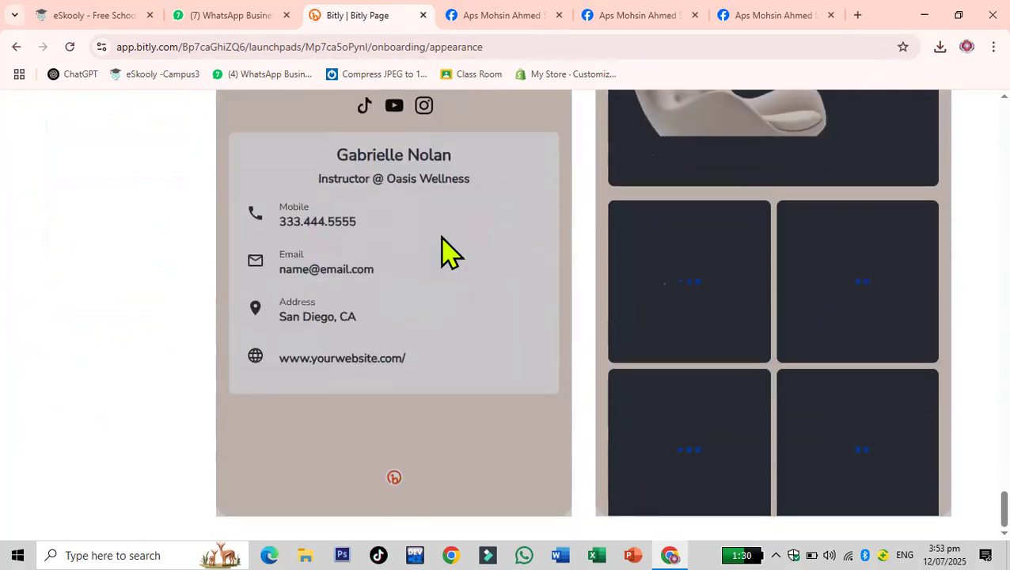
scroll(447, 253, "up", 10)
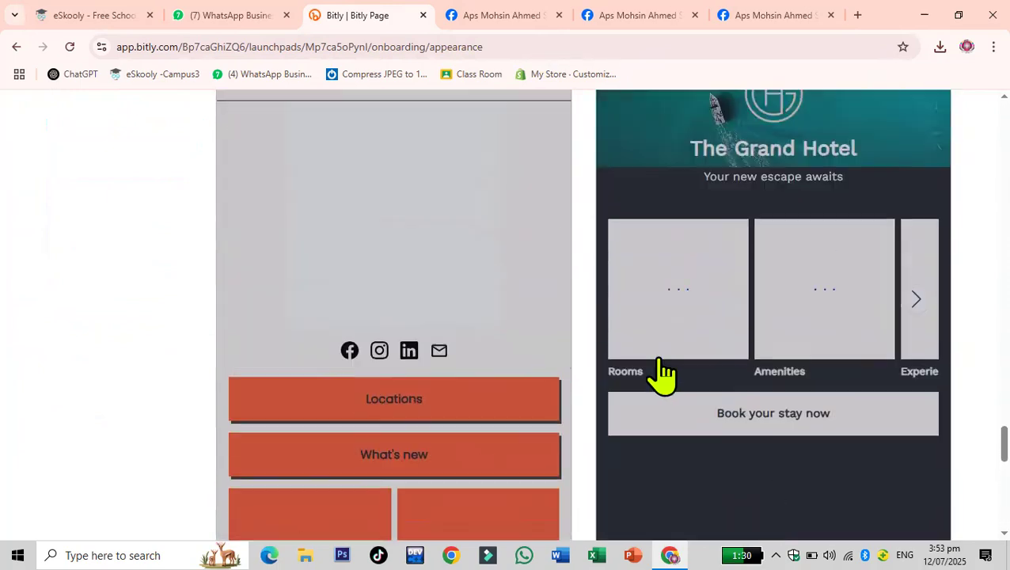
- Try to use the locked Grand Hotel template and close the upgrade dialog
left_click(762, 232)
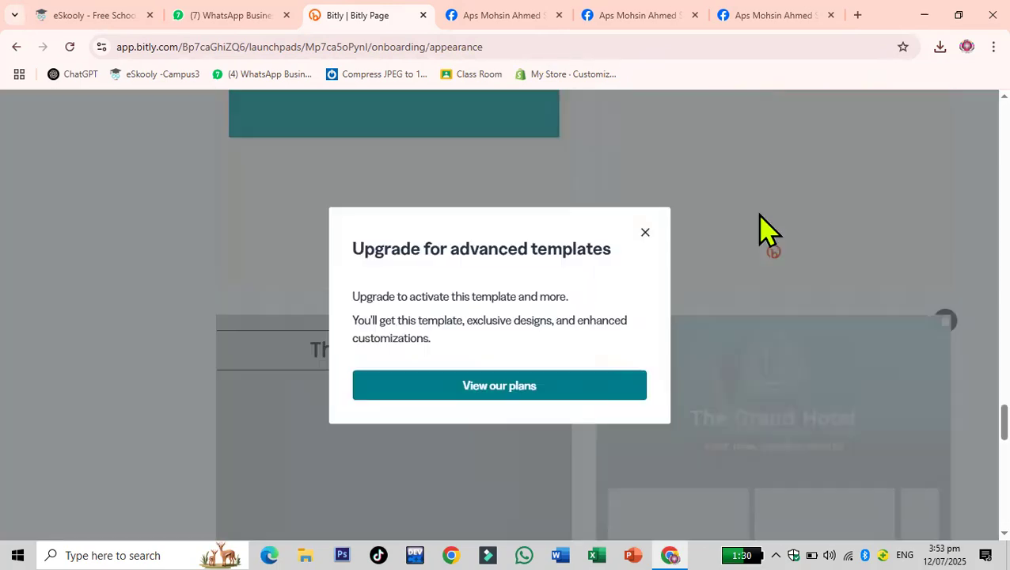
left_click(646, 235)
- Choose the Hearth & Home template for the new page
scroll(670, 344, "up", 5)
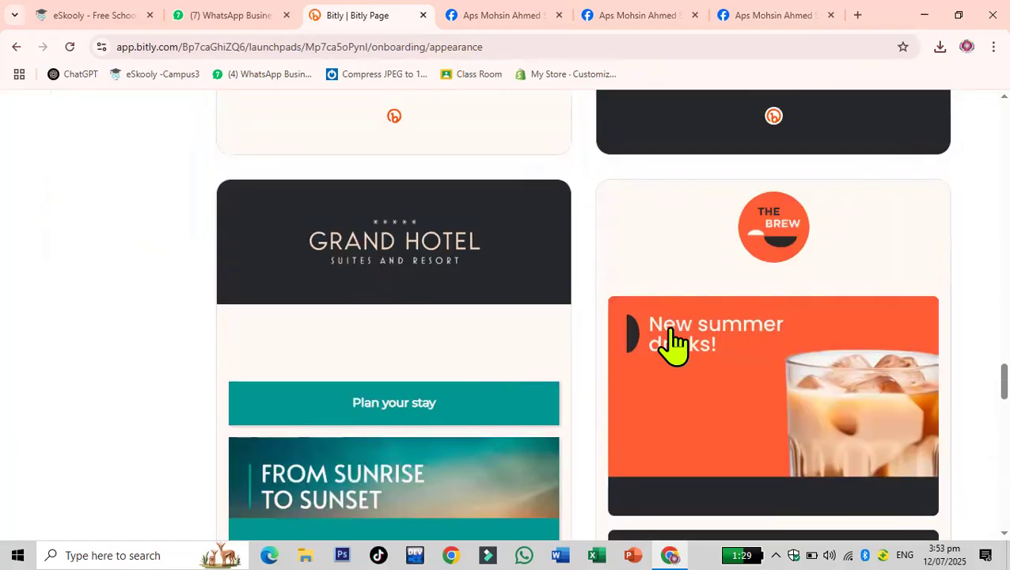
scroll(673, 342, "up", 10)
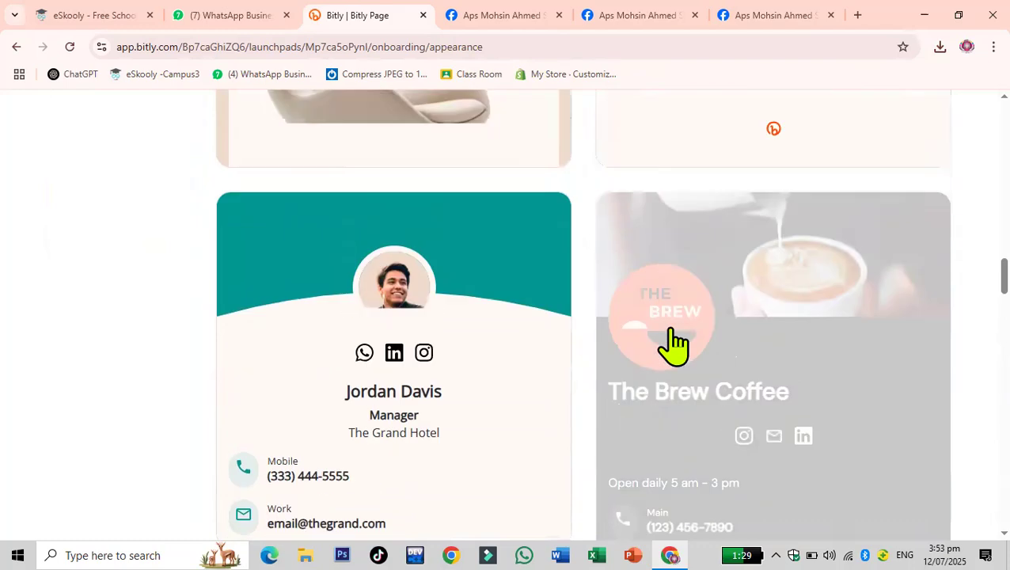
scroll(672, 342, "up", 8)
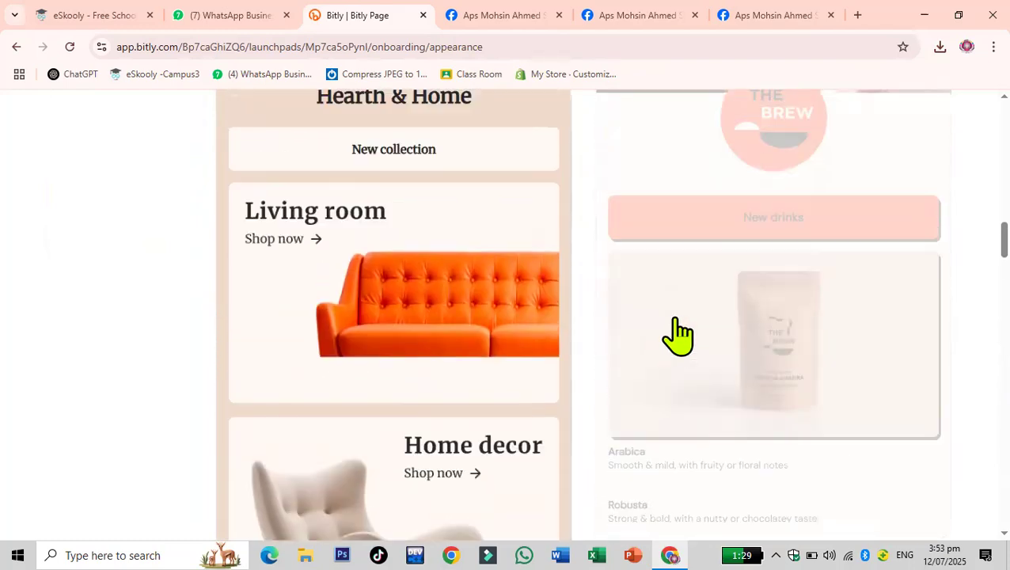
left_click(430, 318)
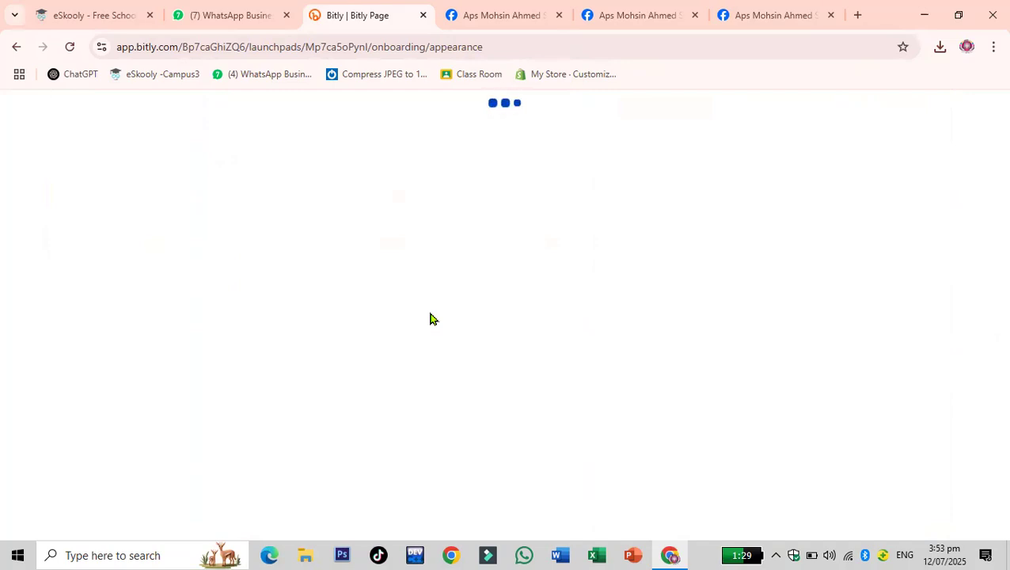
- Close the two extra Facebook tabs in the browser
left_click(831, 14)
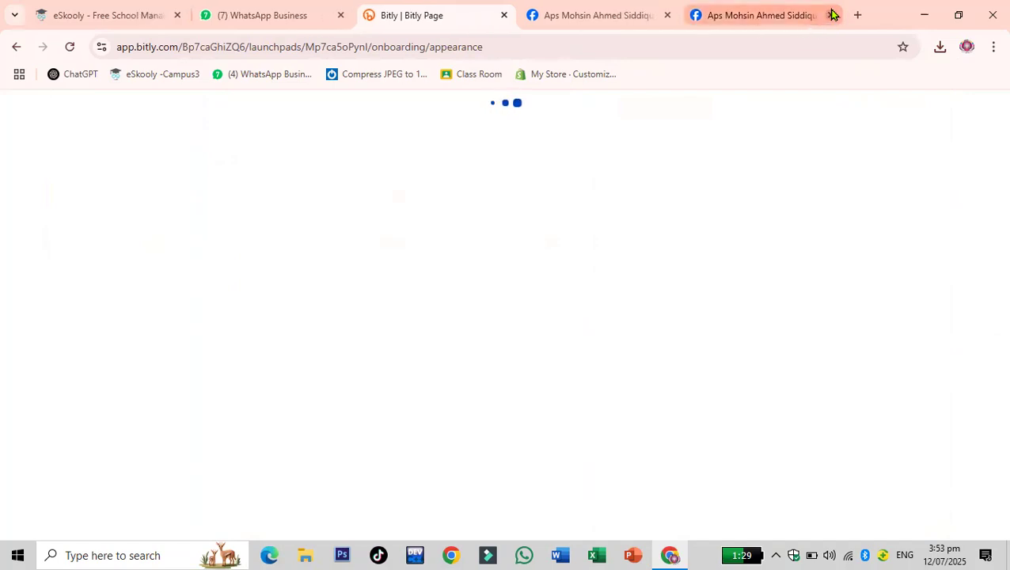
left_click(831, 14)
left_click(722, 16)
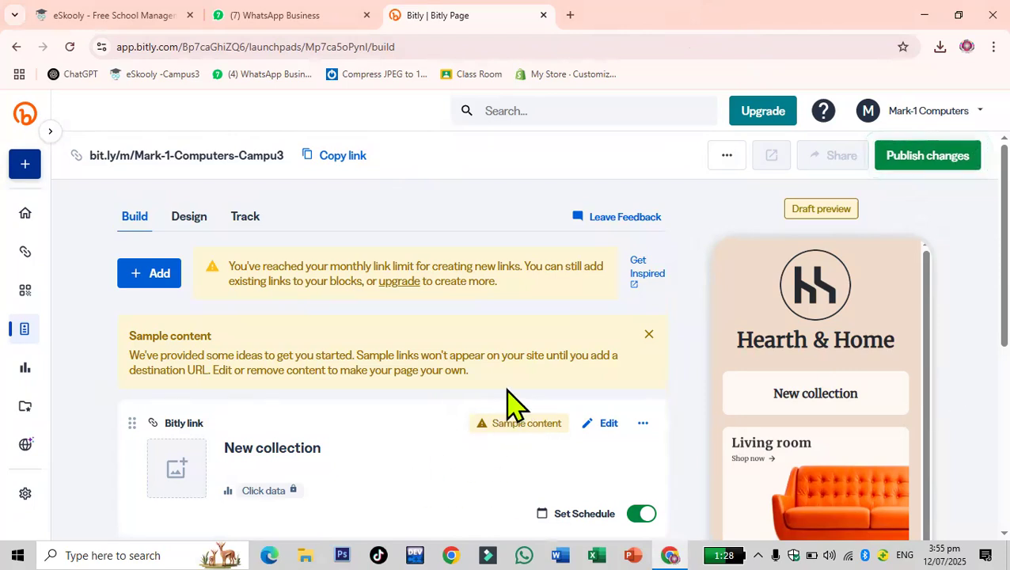
- Add the photo 'WhatsApp Image 2025-07-02 at 6.51.53 PM (3)' from Downloads as the New collection link's thumbnail
scroll(510, 408, "down", 2)
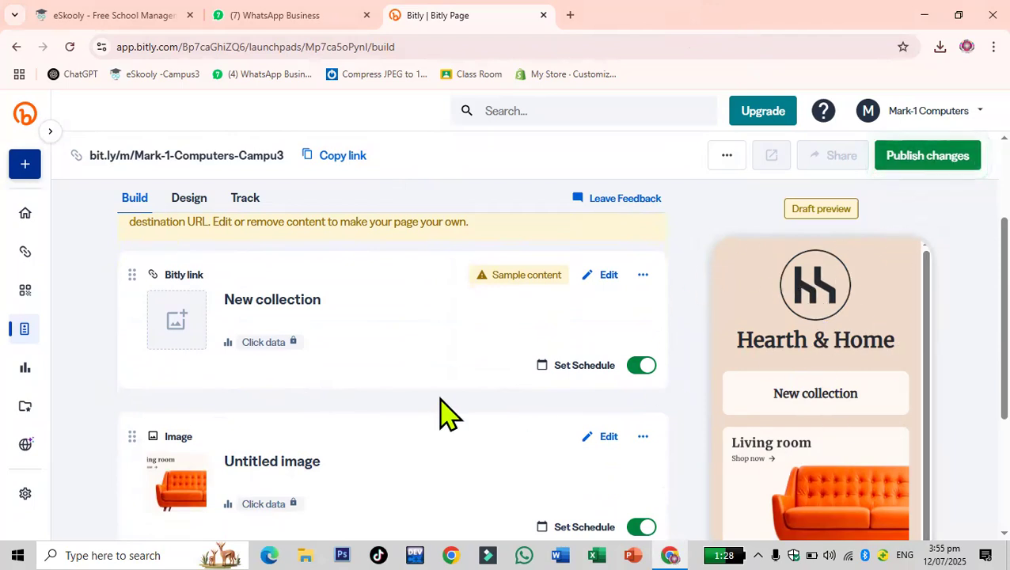
scroll(441, 401, "down", 1)
scroll(440, 404, "up", 3)
scroll(441, 406, "down", 2)
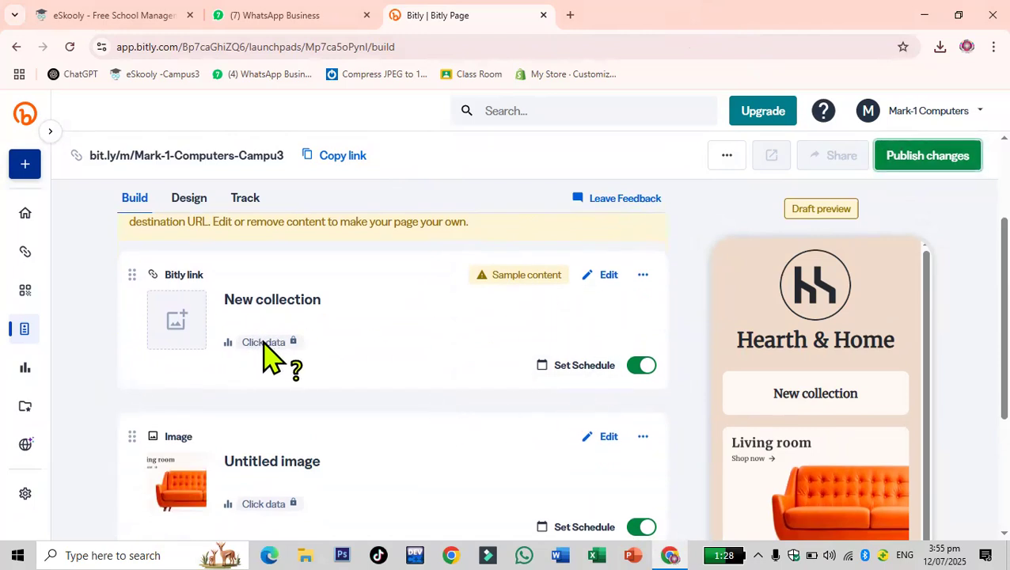
left_click(172, 328)
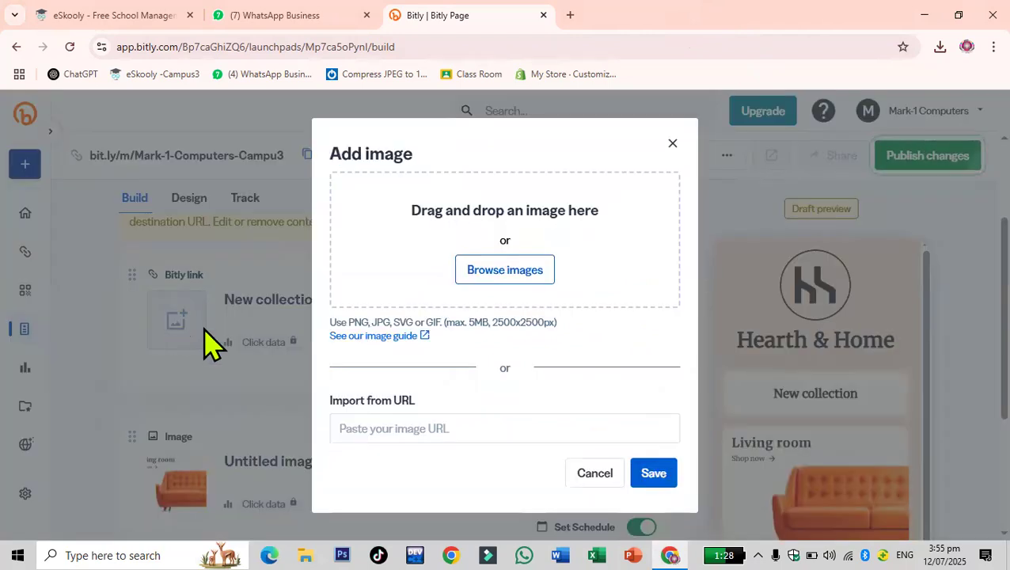
left_click(532, 270)
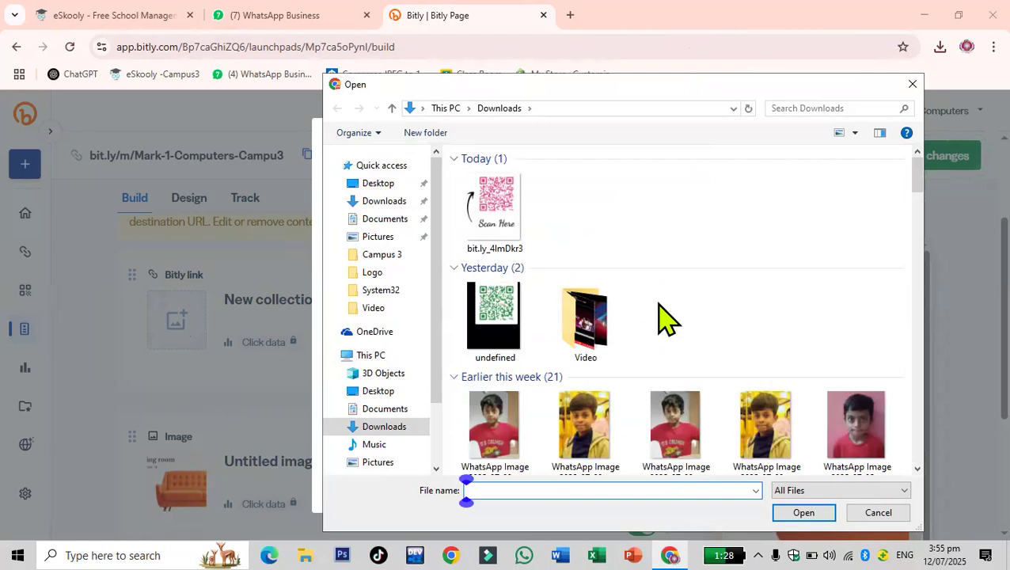
scroll(664, 320, "down", 3)
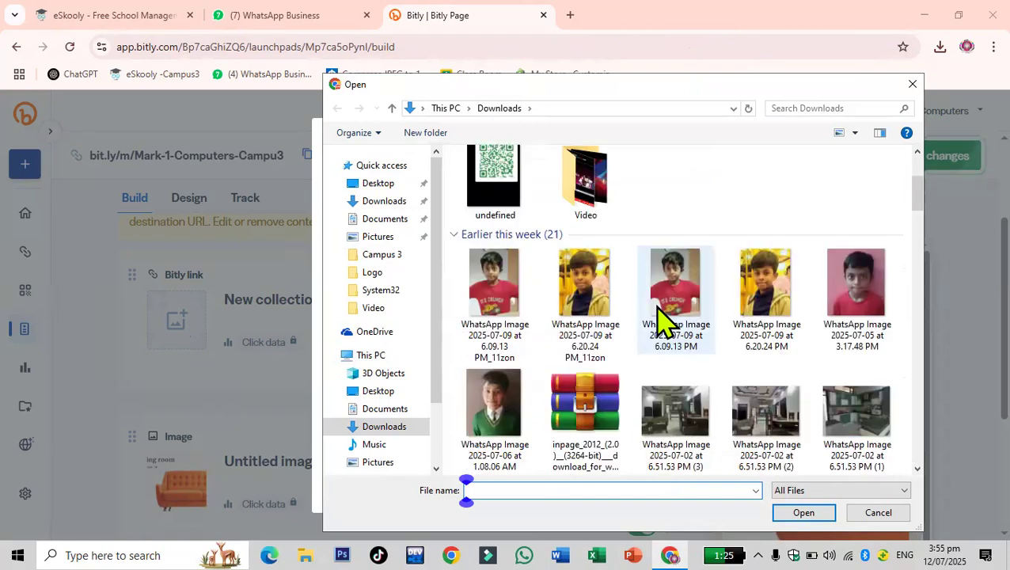
scroll(654, 338, "down", 5)
scroll(654, 349, "up", 3)
left_click(655, 349)
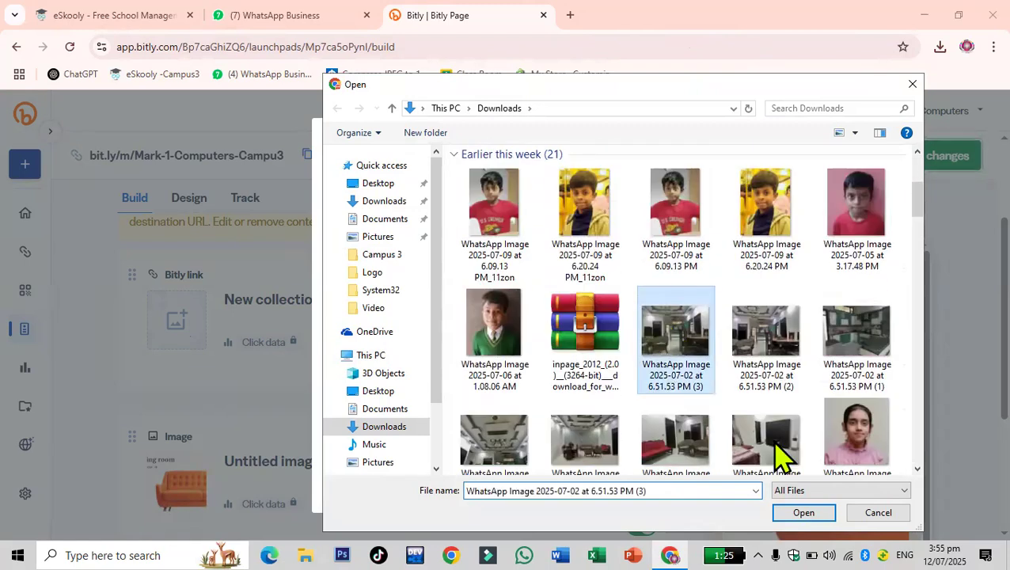
left_click(803, 512)
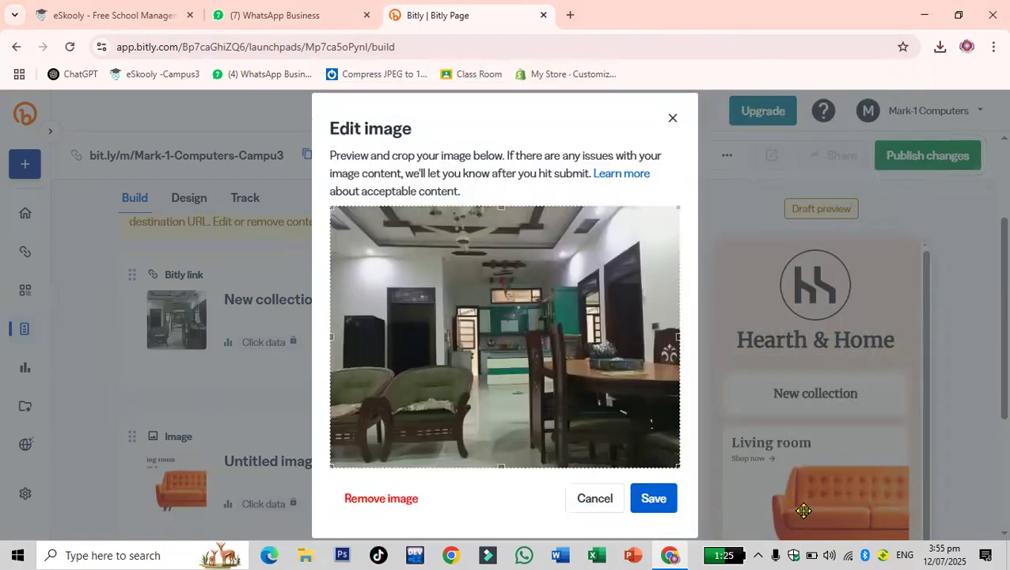
left_click(654, 499)
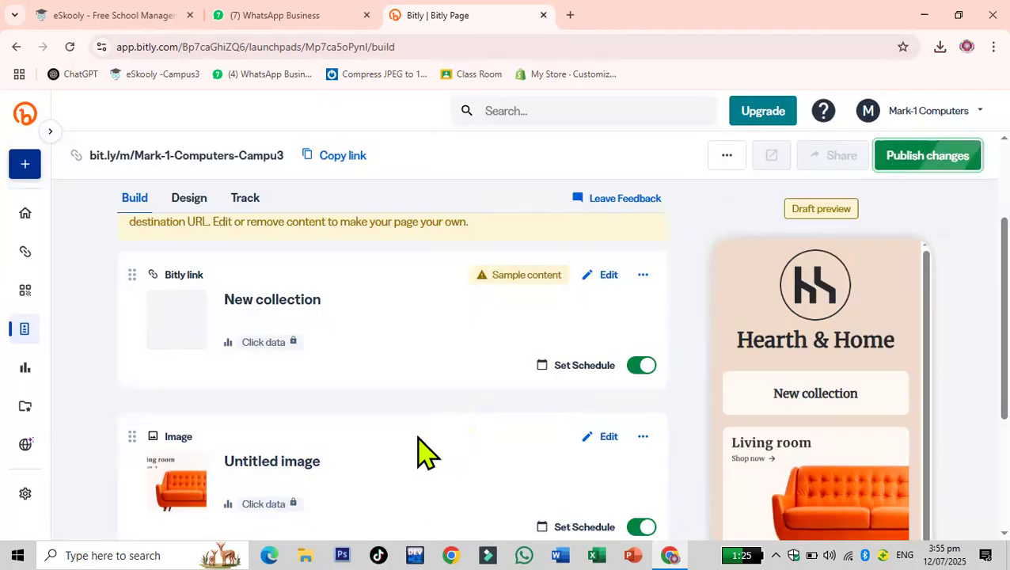
scroll(332, 386, "down", 1)
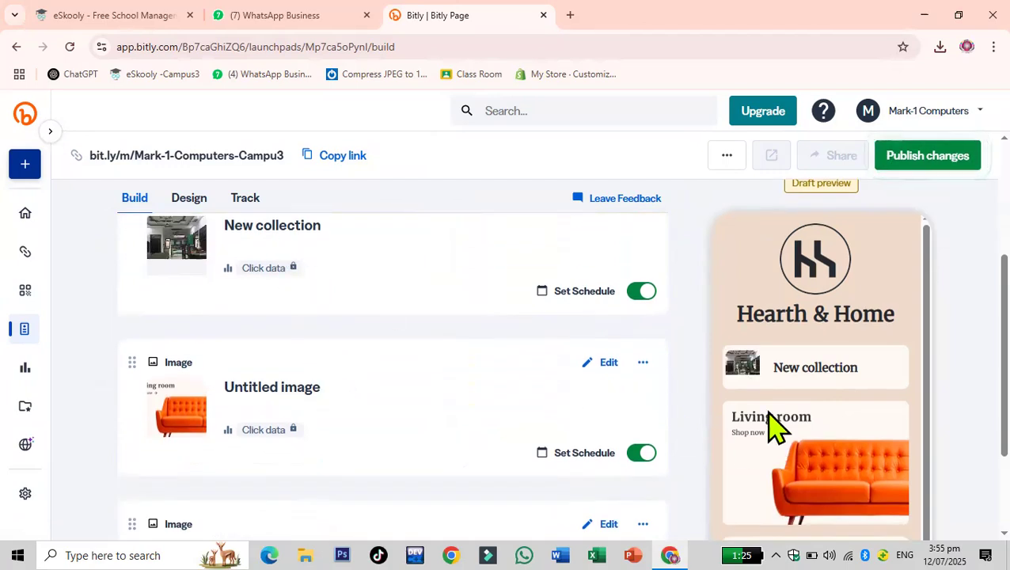
left_click(174, 433)
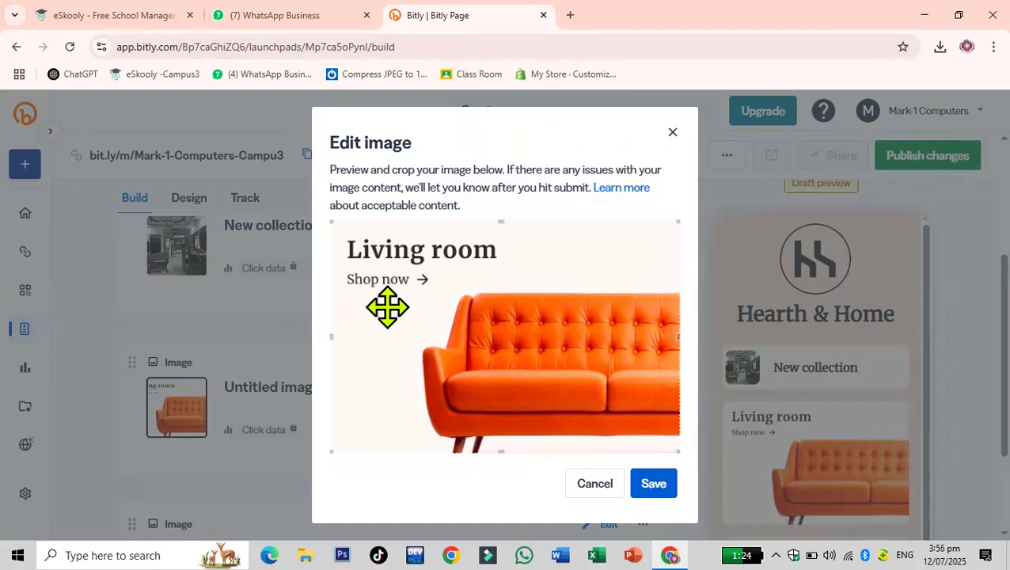
left_click_drag(331, 219, 480, 299)
left_click(597, 486)
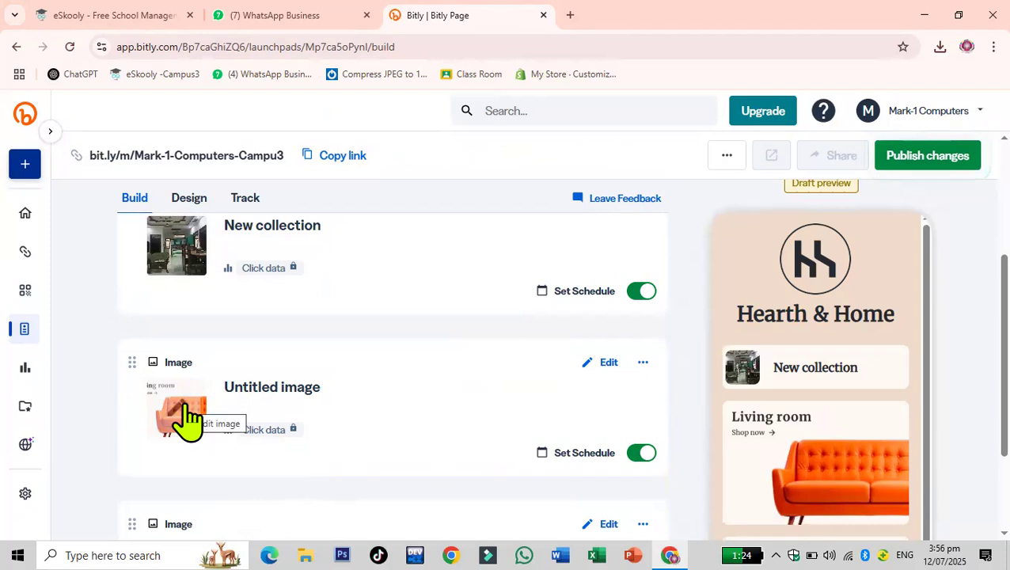
- Replace the Living room image block's picture with 'WhatsApp Image 2025-07-02 at 6.51.53 PM (1)' from Downloads
left_click(604, 364)
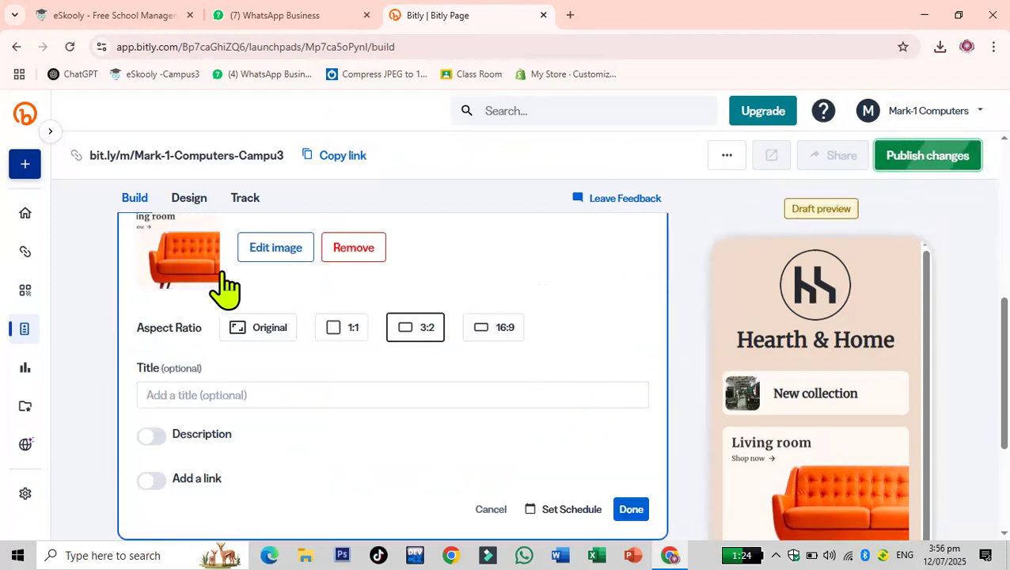
left_click(357, 255)
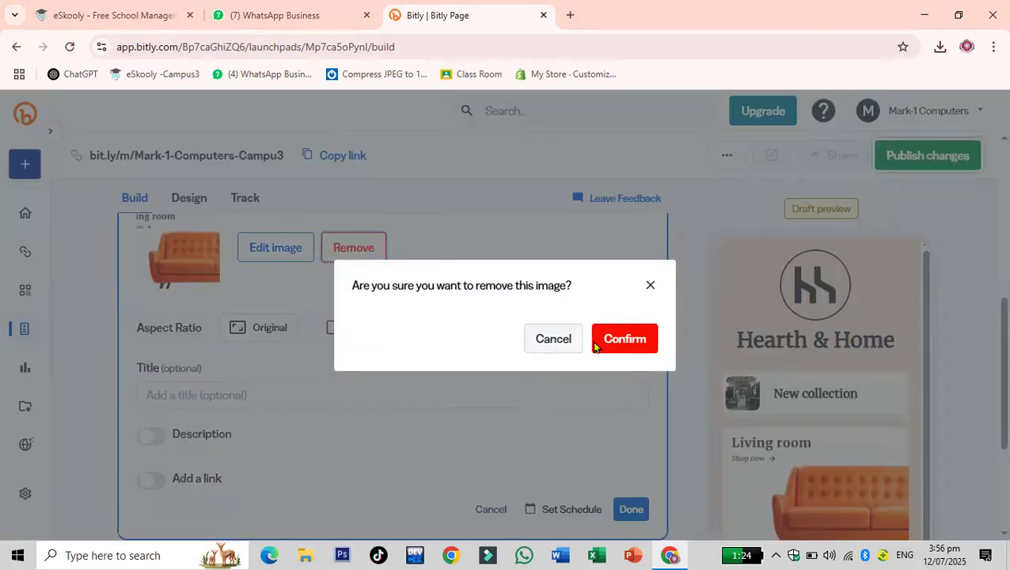
left_click(627, 342)
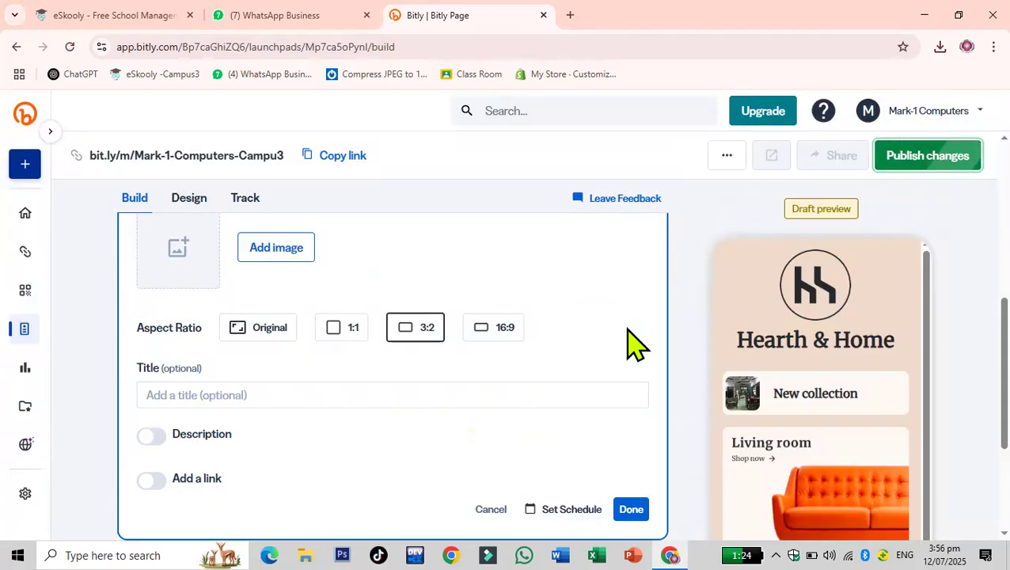
left_click(276, 248)
left_click(521, 273)
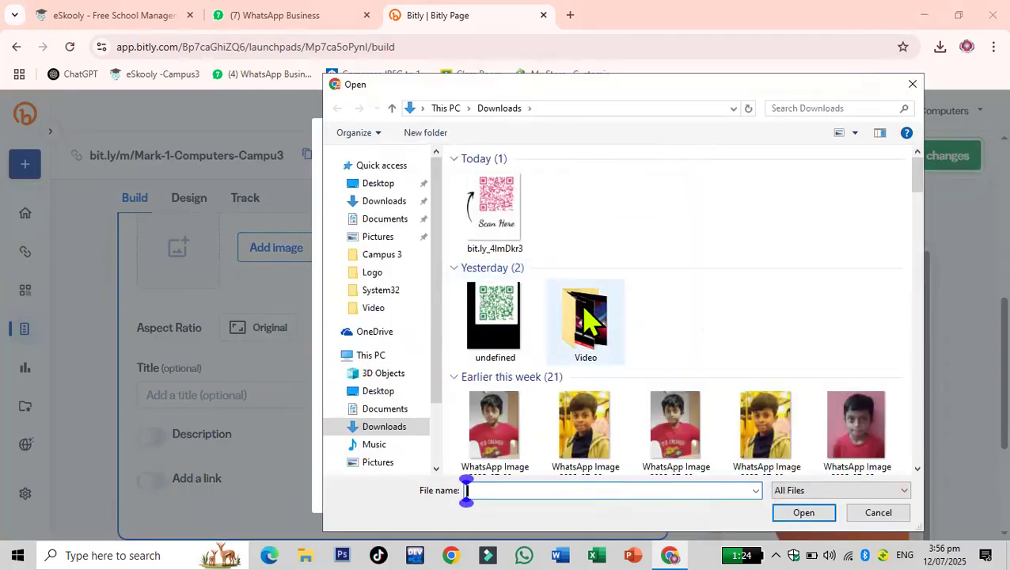
scroll(589, 328, "down", 5)
scroll(609, 356, "up", 4)
scroll(697, 380, "down", 2)
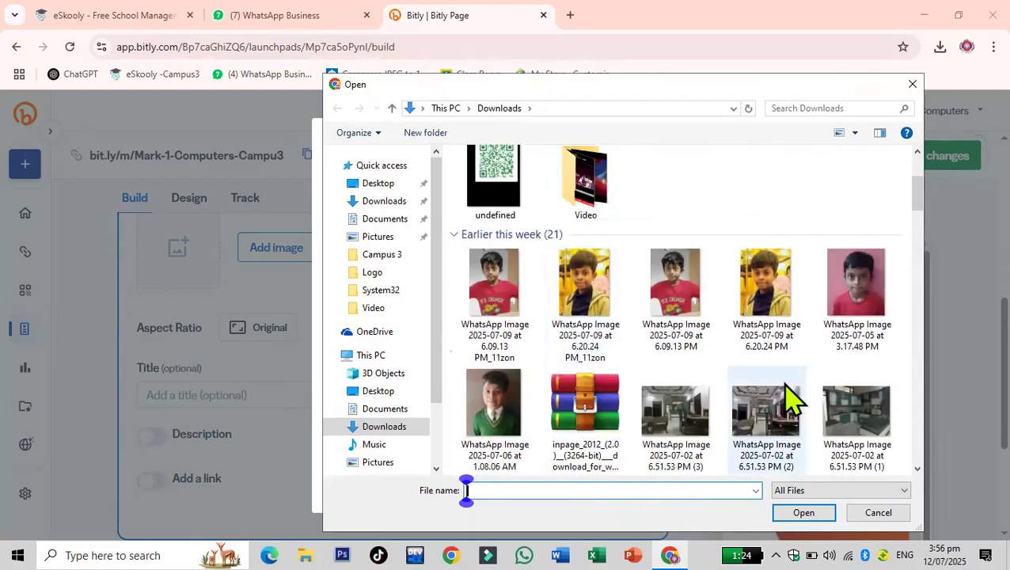
left_click(862, 413)
left_click(803, 513)
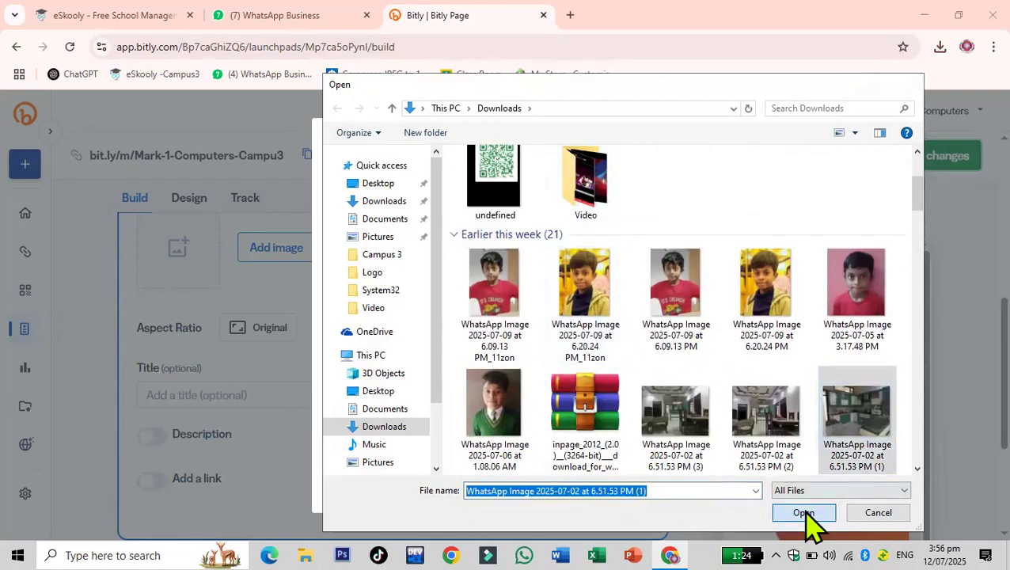
left_click(654, 500)
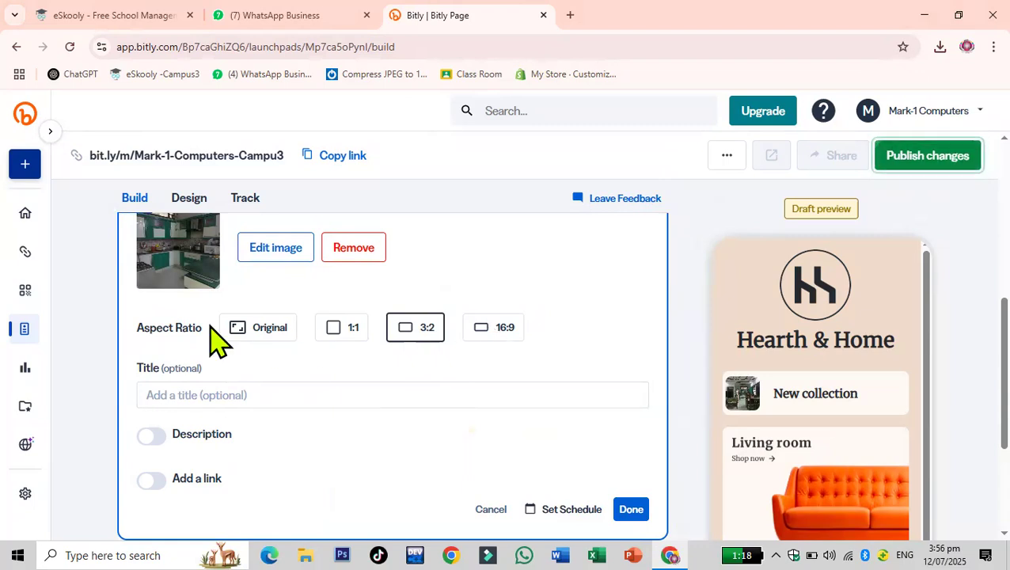
- Title the image block '3 X 3 Room' and switch on its description field
left_click(211, 387)
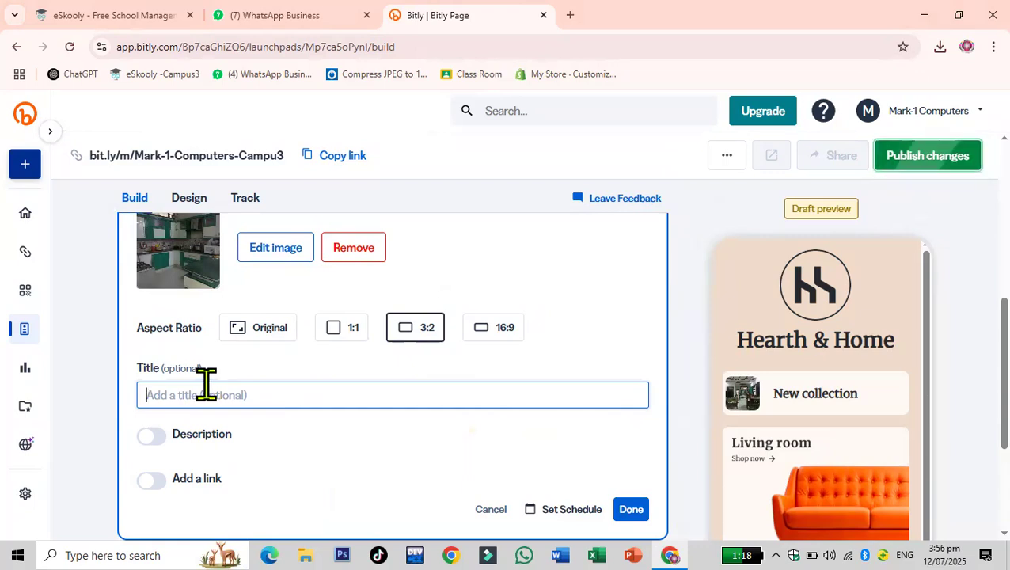
type("#")
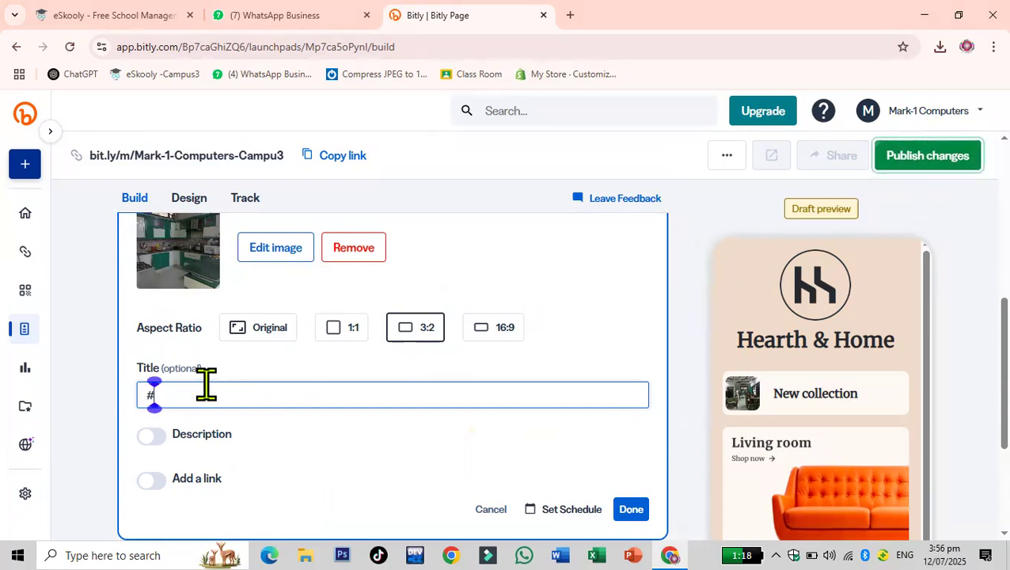
key("BackSpace")
type("3 X 3 Room")
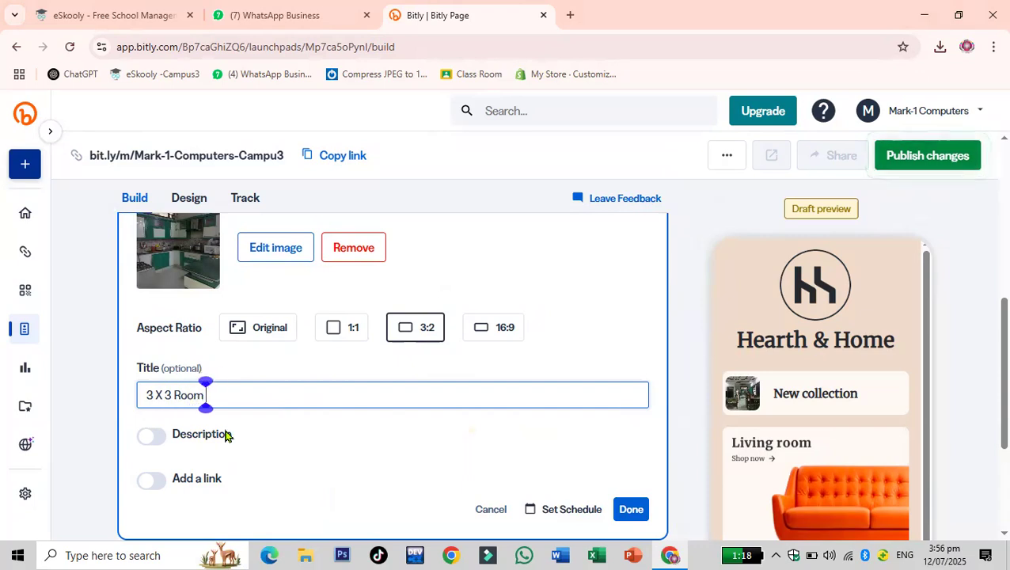
left_click(151, 437)
scroll(388, 399, "down", 2)
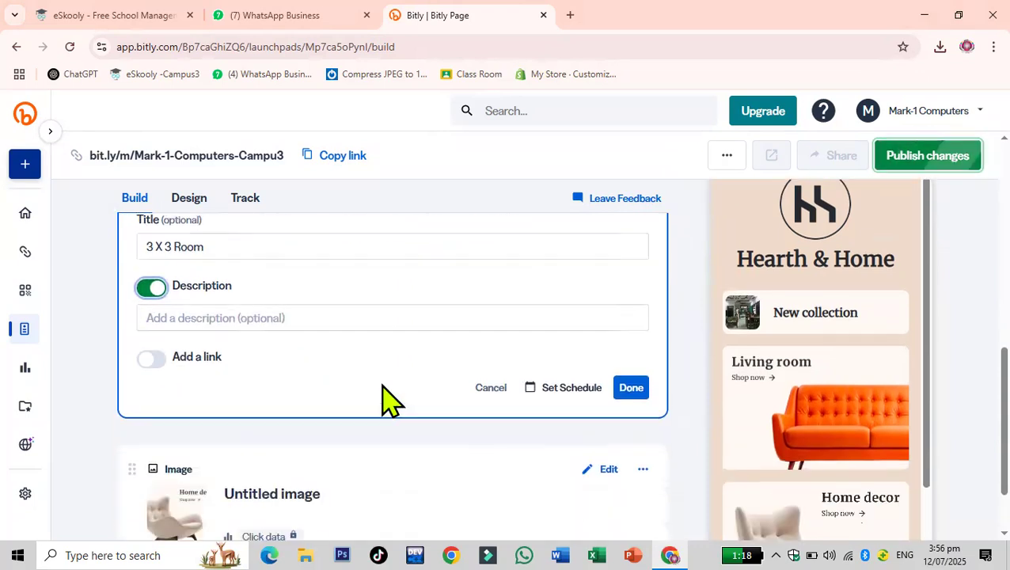
left_click(282, 310)
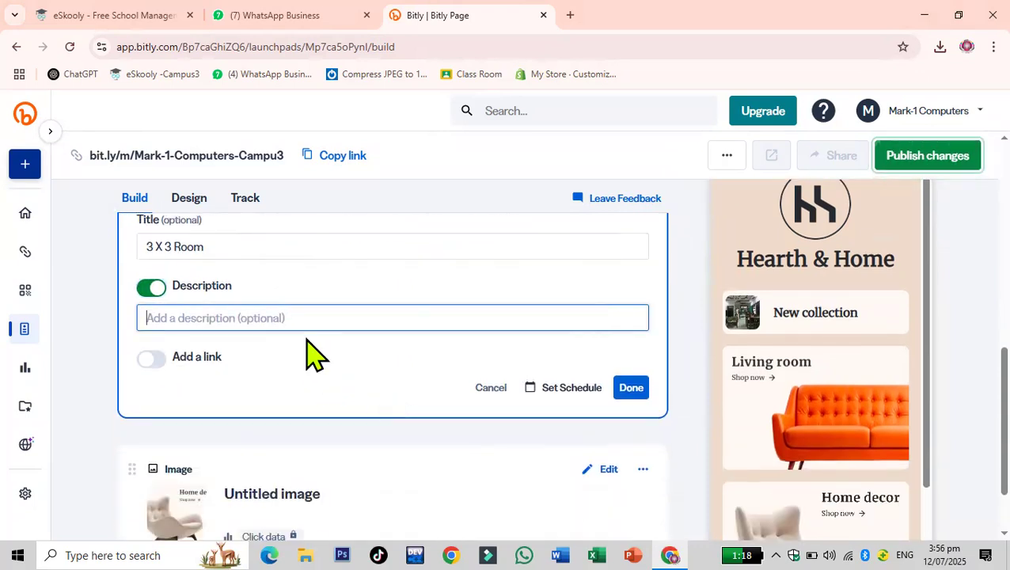
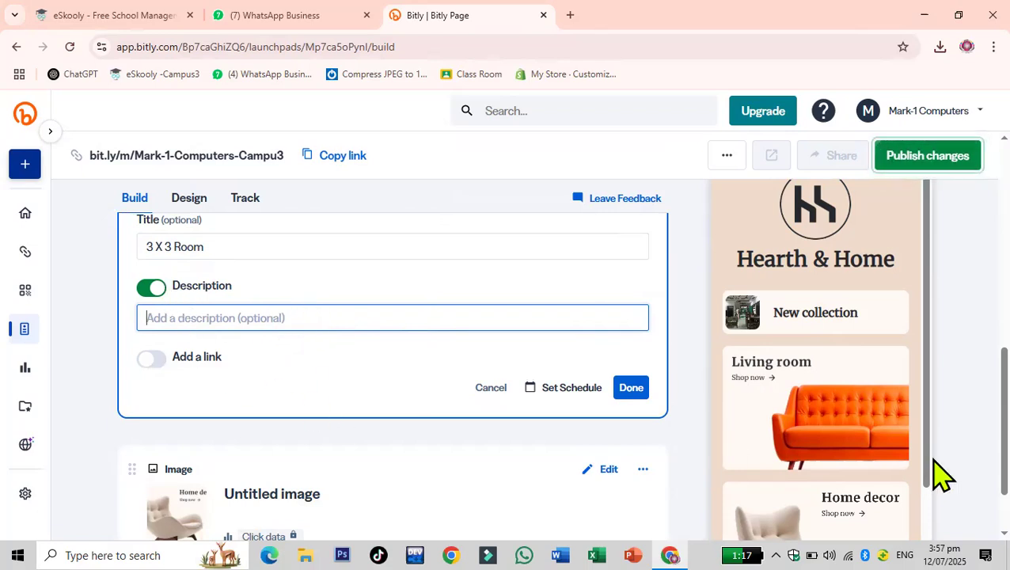
- Enable the link option on the '3 X 3 Room' image block and finish editing the block
left_click(154, 358)
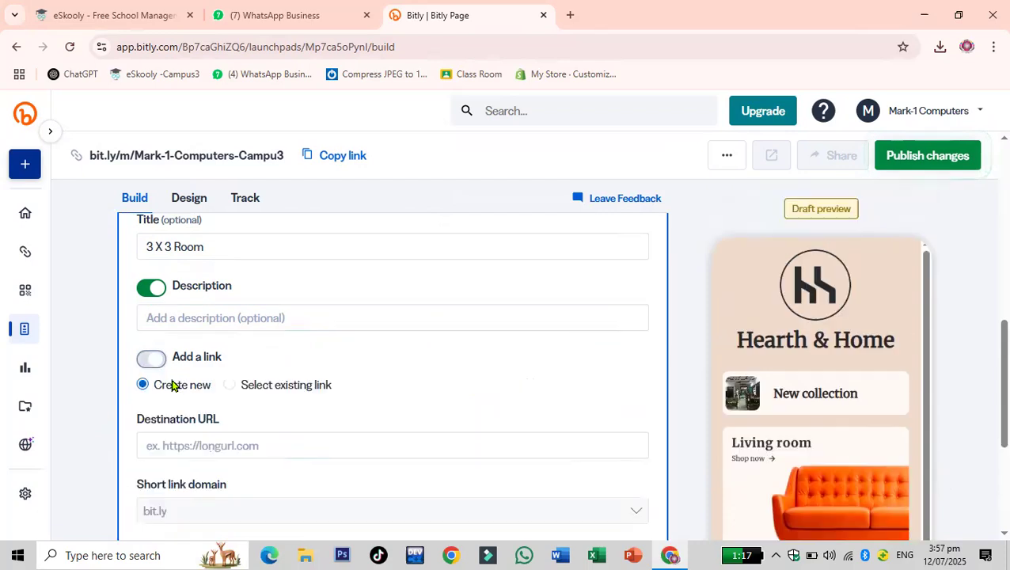
scroll(400, 411, "down", 2)
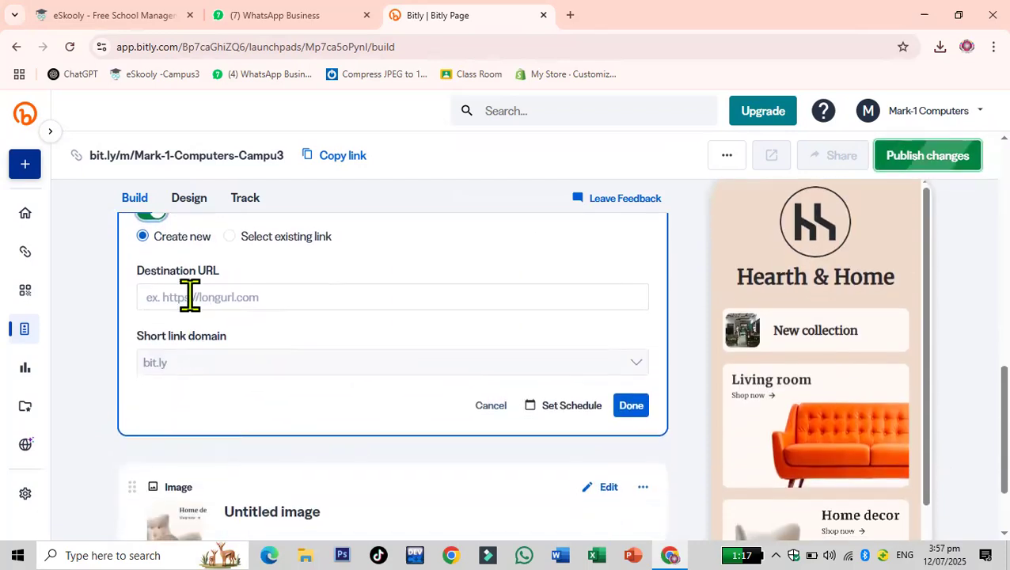
left_click(192, 295)
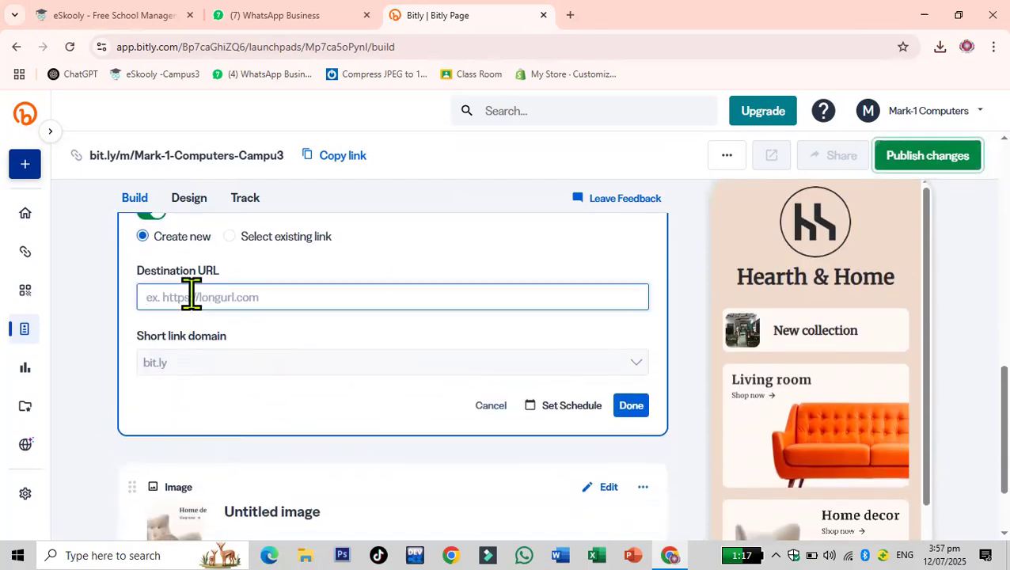
left_click(631, 405)
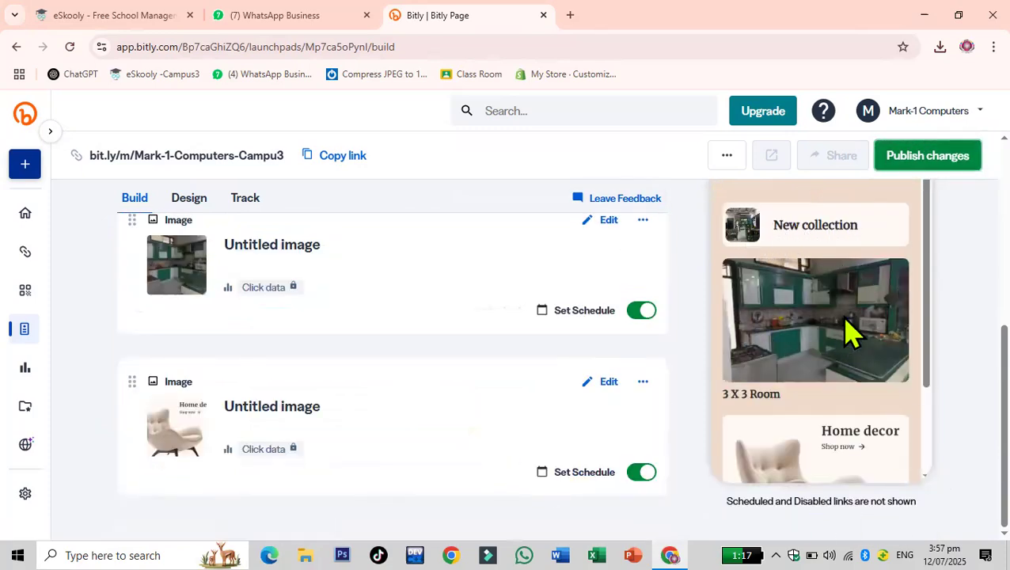
- Switch to the page design settings and remove the current profile image
scroll(846, 333, "down", 3)
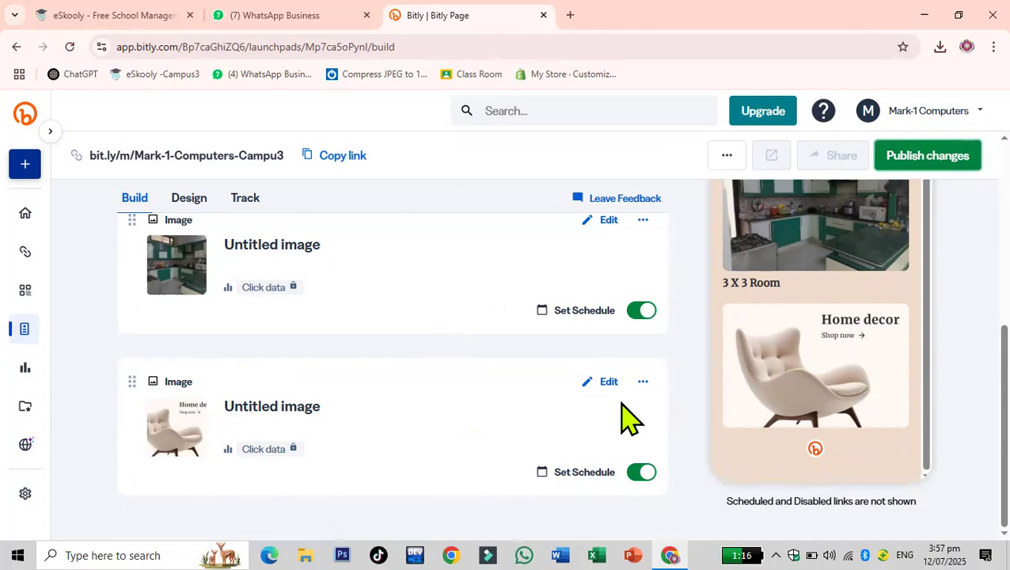
scroll(631, 418, "up", 4)
scroll(631, 418, "up", 2)
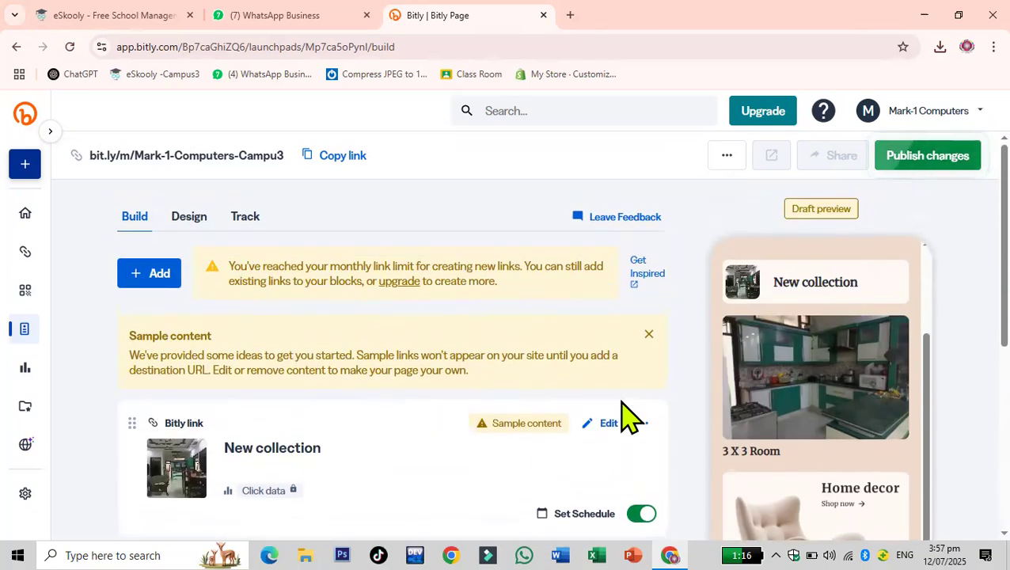
left_click(190, 222)
scroll(473, 400, "down", 2)
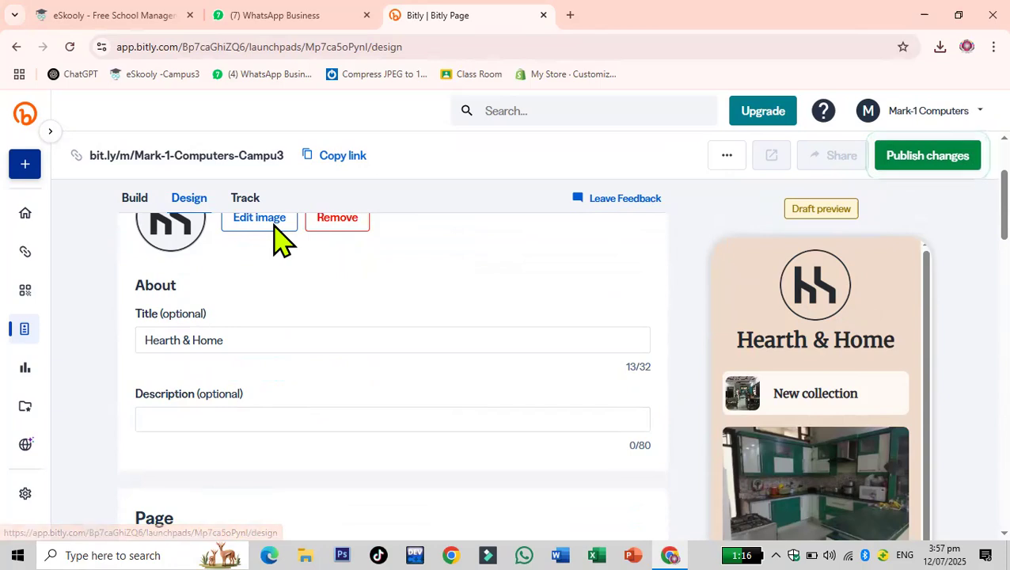
left_click(342, 238)
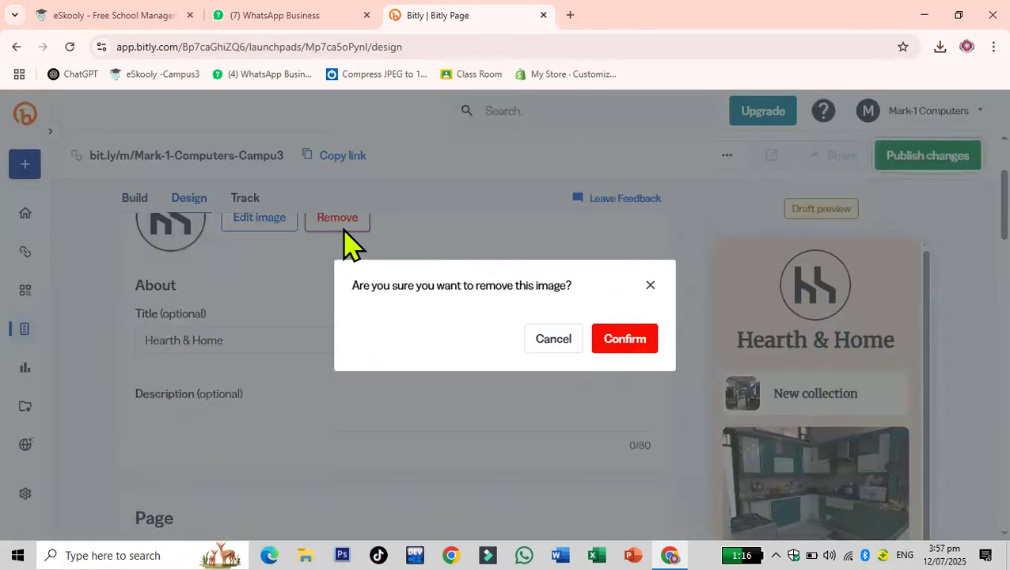
left_click(634, 342)
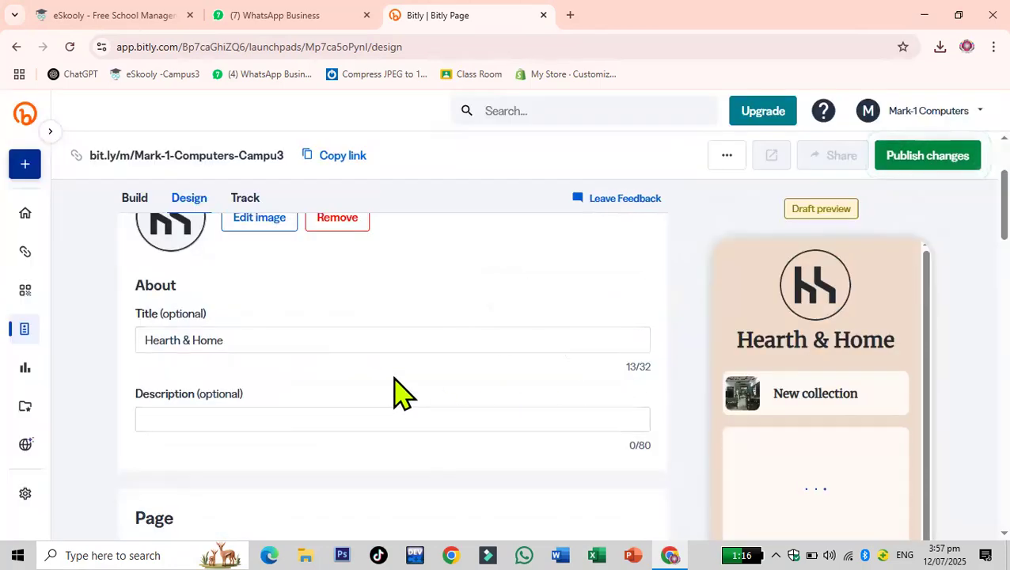
scroll(420, 396, "up", 1)
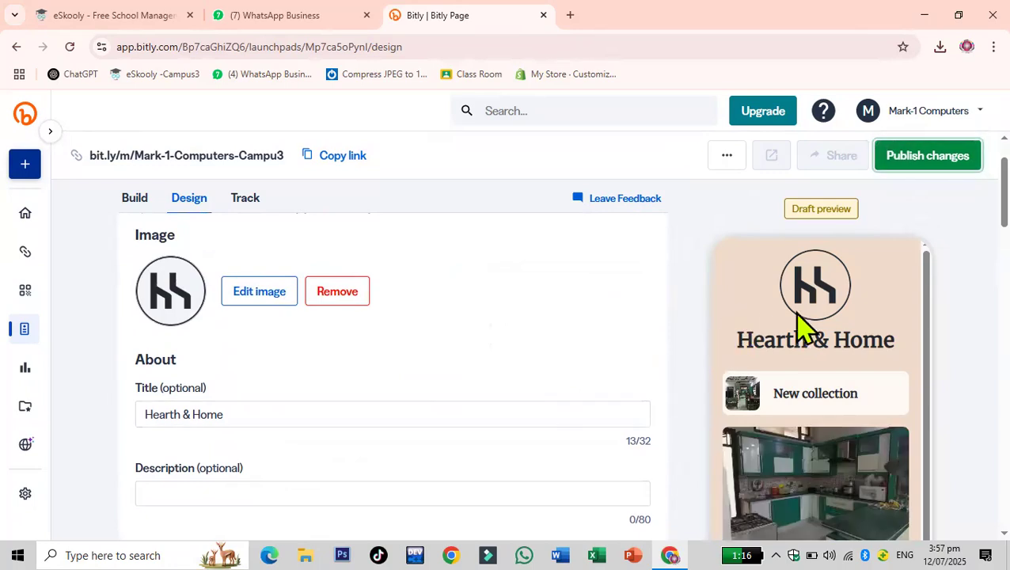
left_click(351, 293)
left_click(634, 340)
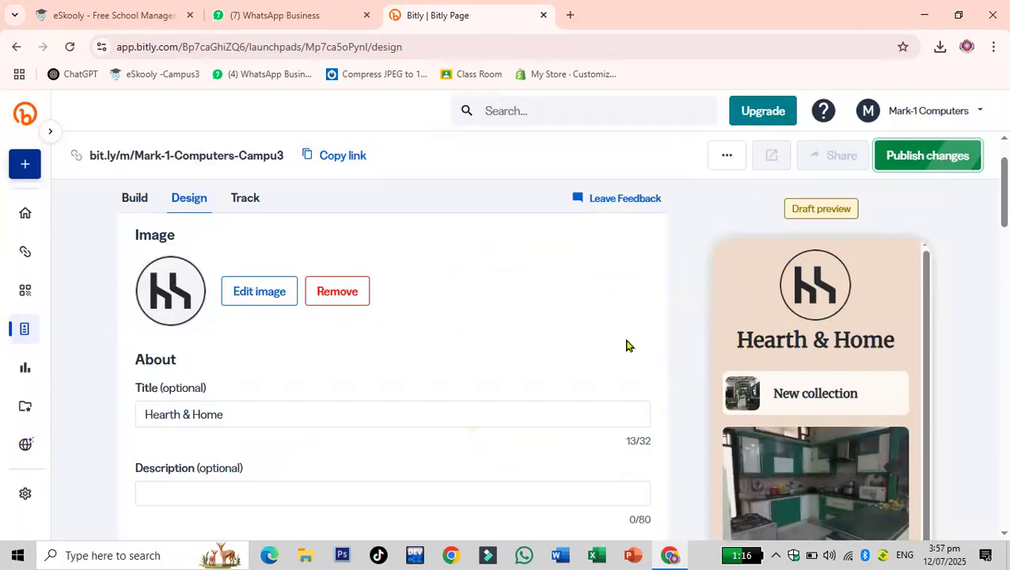
left_click(263, 299)
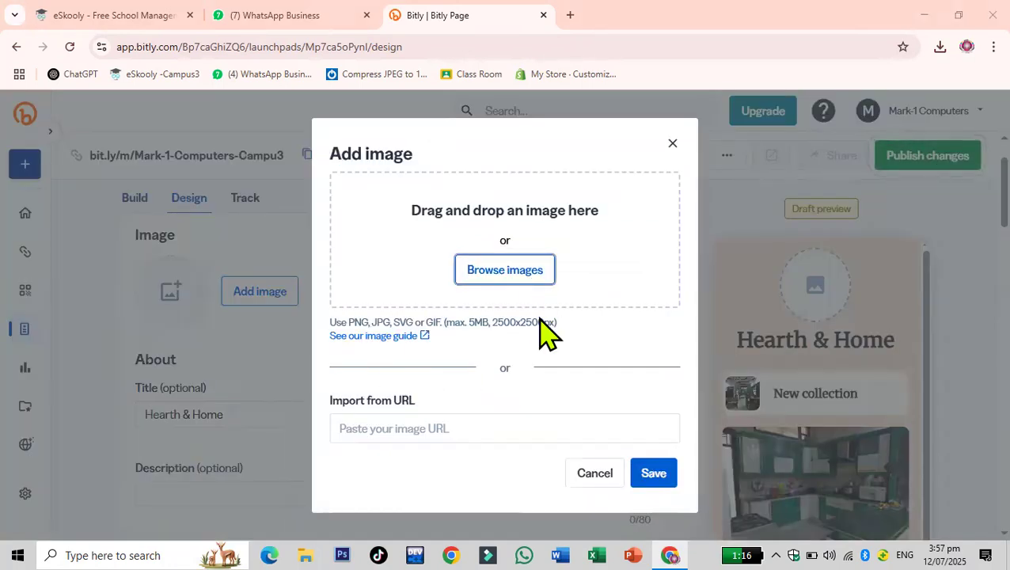
left_click(505, 270)
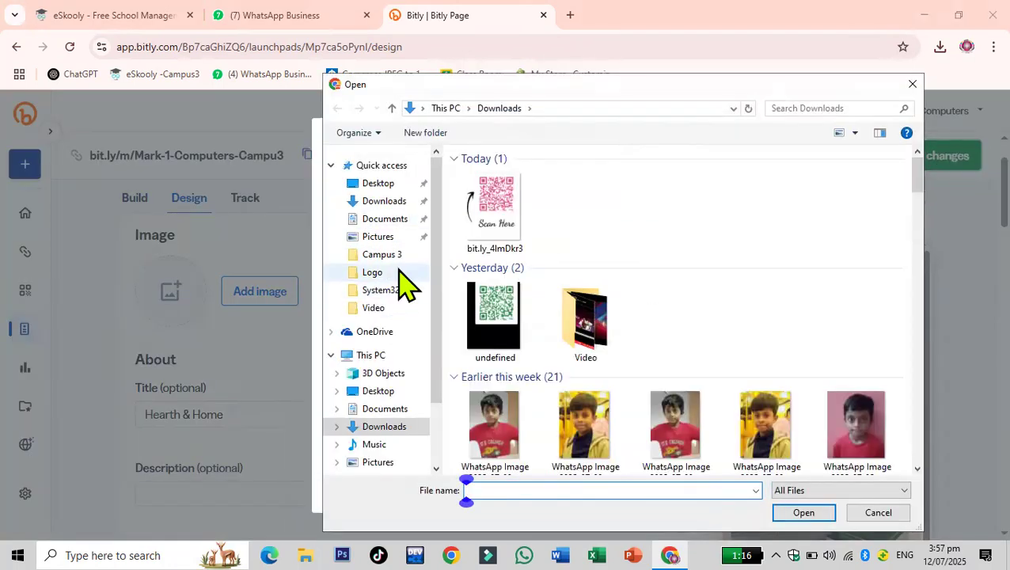
left_click(391, 272)
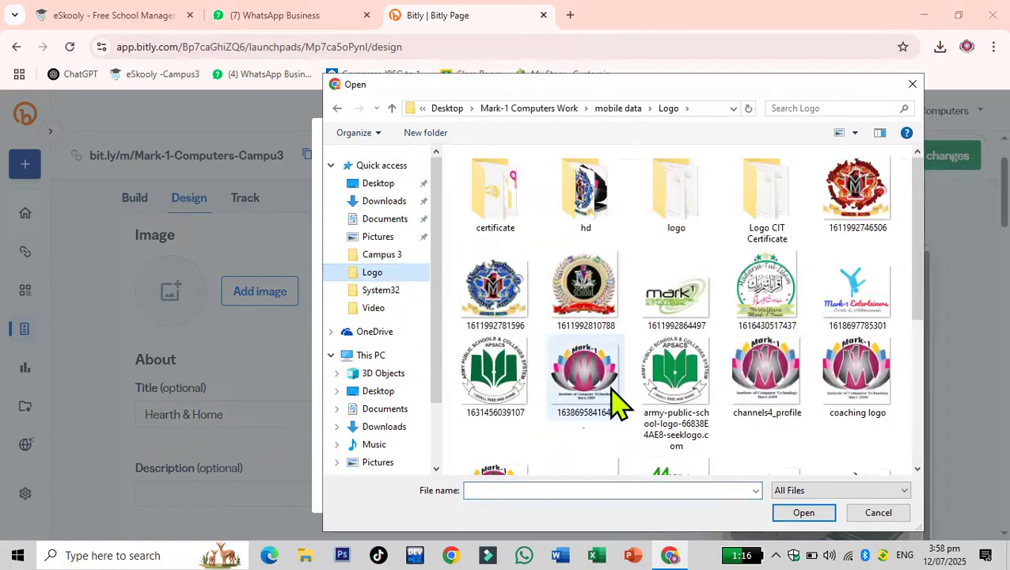
left_click(767, 372)
left_click(806, 512)
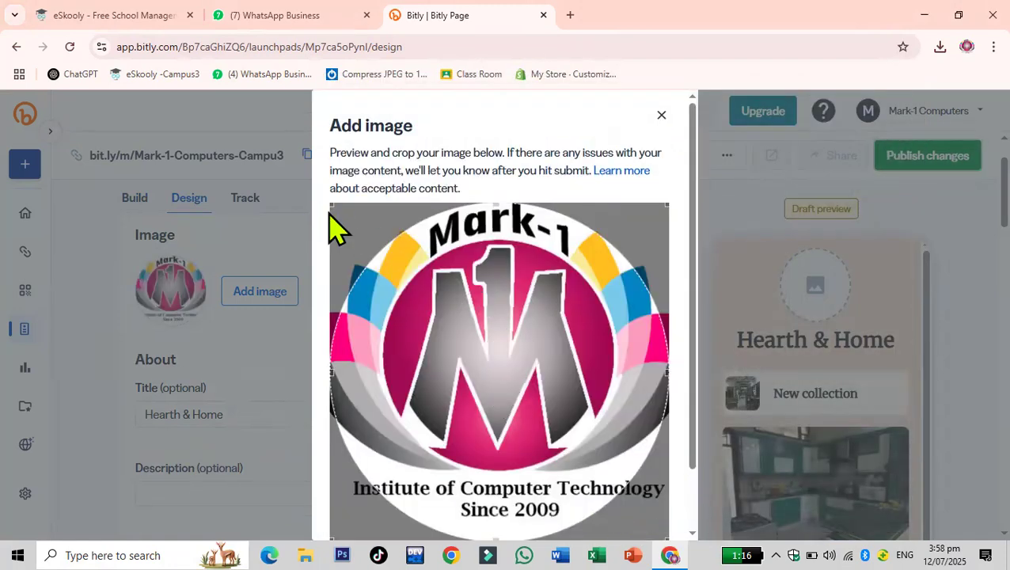
left_click_drag(329, 204, 344, 216)
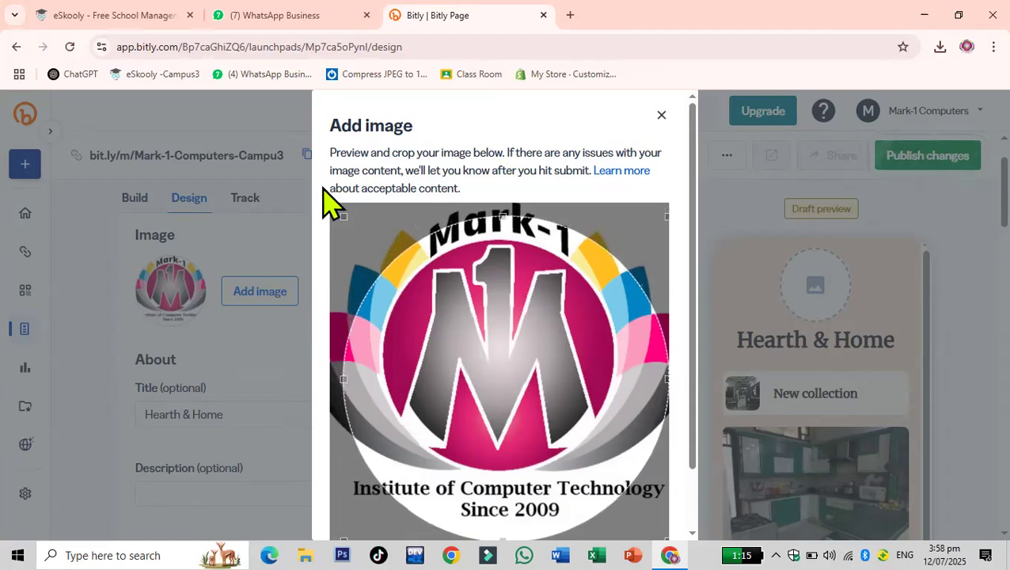
scroll(536, 404, "down", 2)
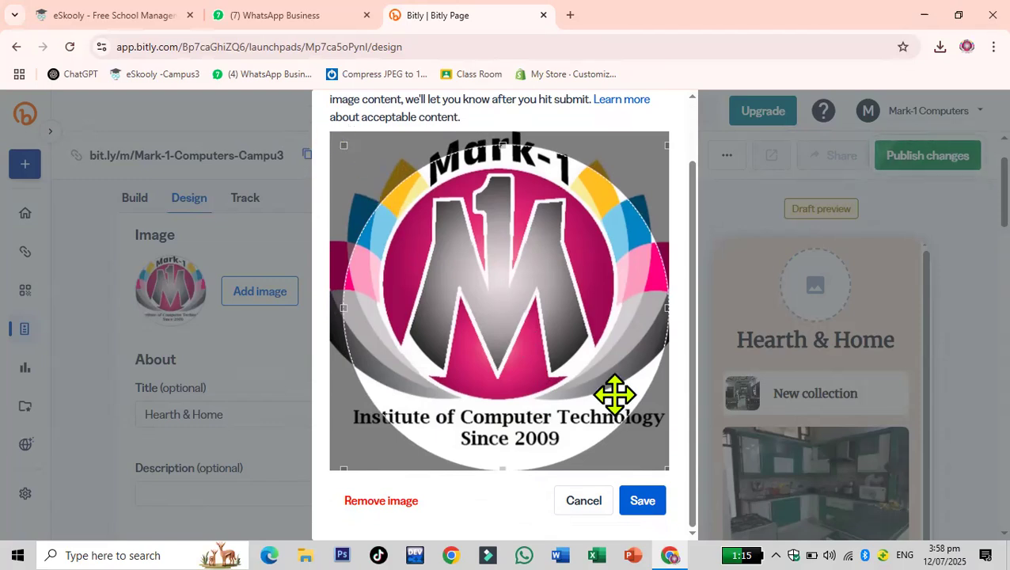
left_click(584, 501)
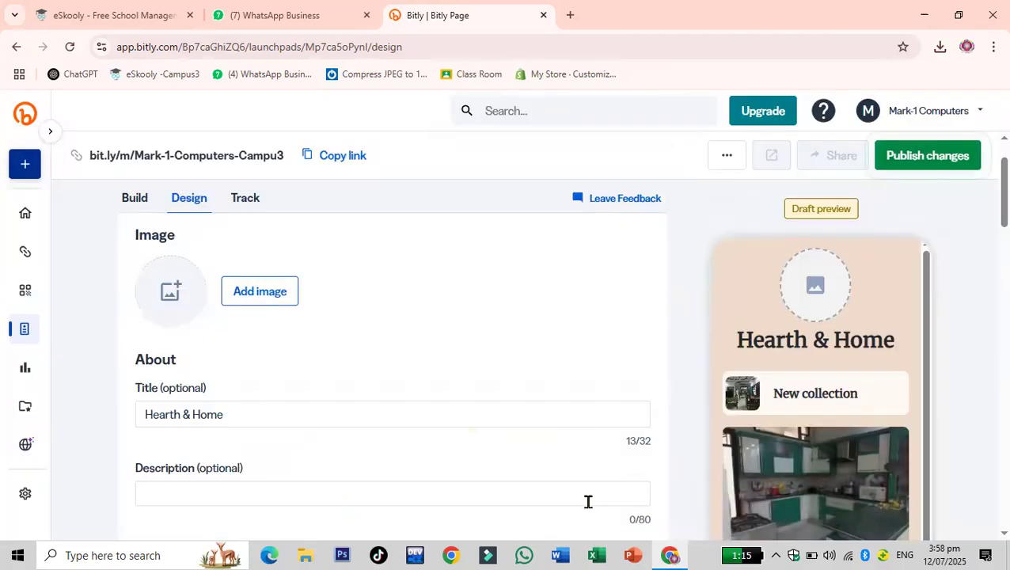
- Upload 'LOGO Mark-1 computers' from the Logo folder as the page's profile image and save it
left_click(260, 291)
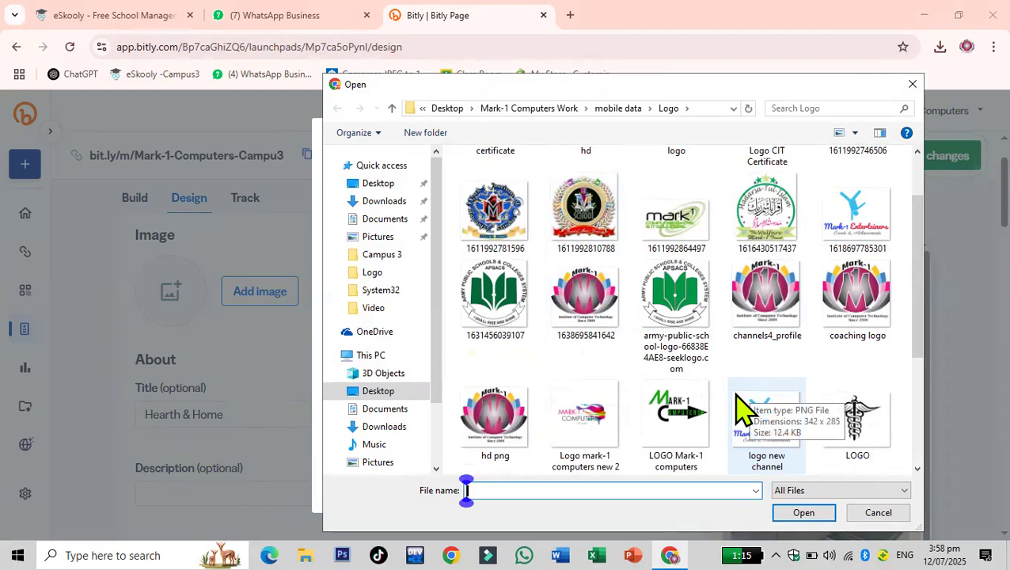
left_click(676, 420)
left_click(804, 513)
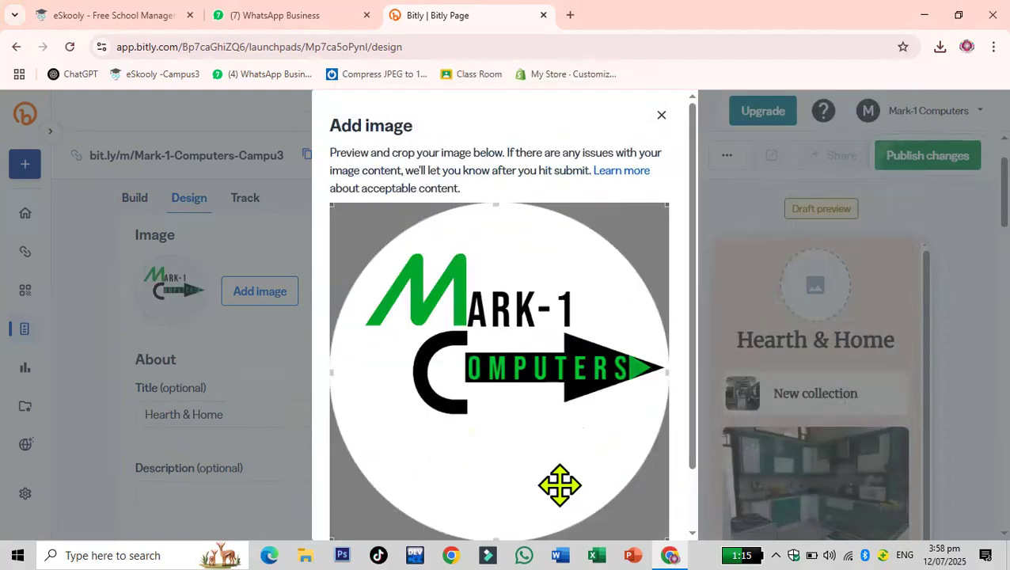
scroll(587, 343, "down", 2)
left_click(643, 501)
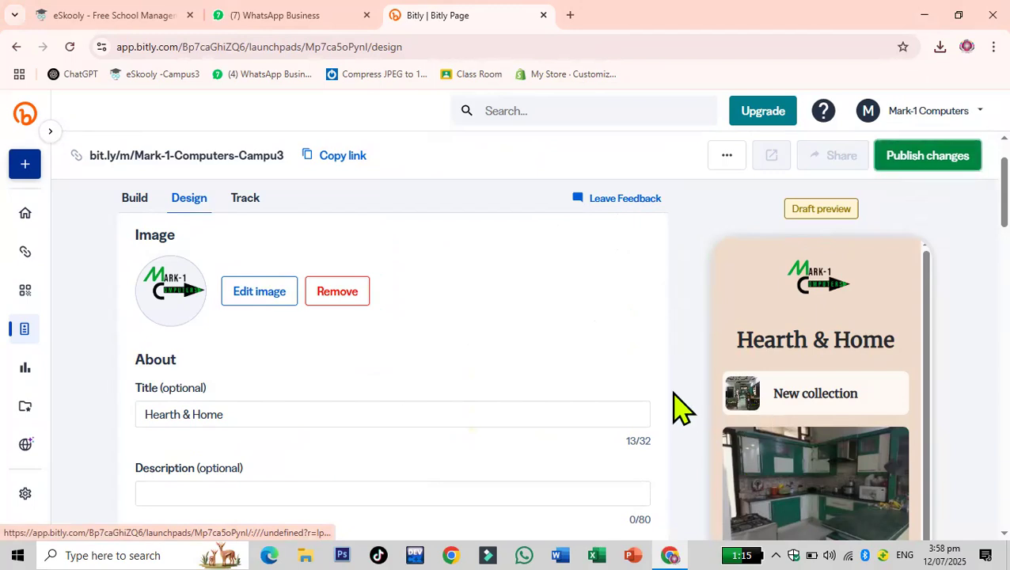
- Retitle the page 'Mark-1 Home Decor' and add the description 'Since 2009'
scroll(406, 439, "down", 2)
left_click_drag(259, 254, 95, 259)
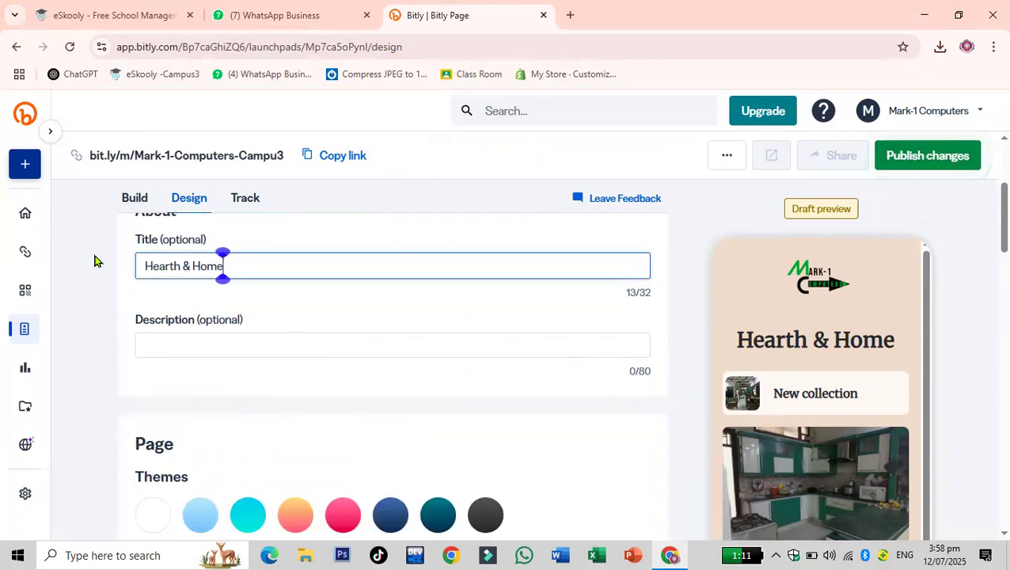
type("Mark-1")
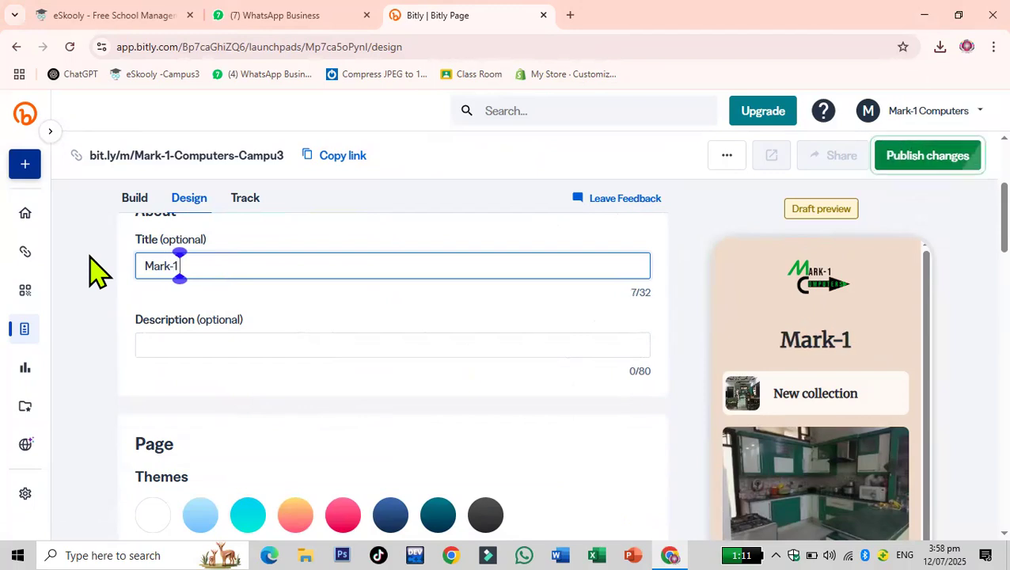
type(" Home")
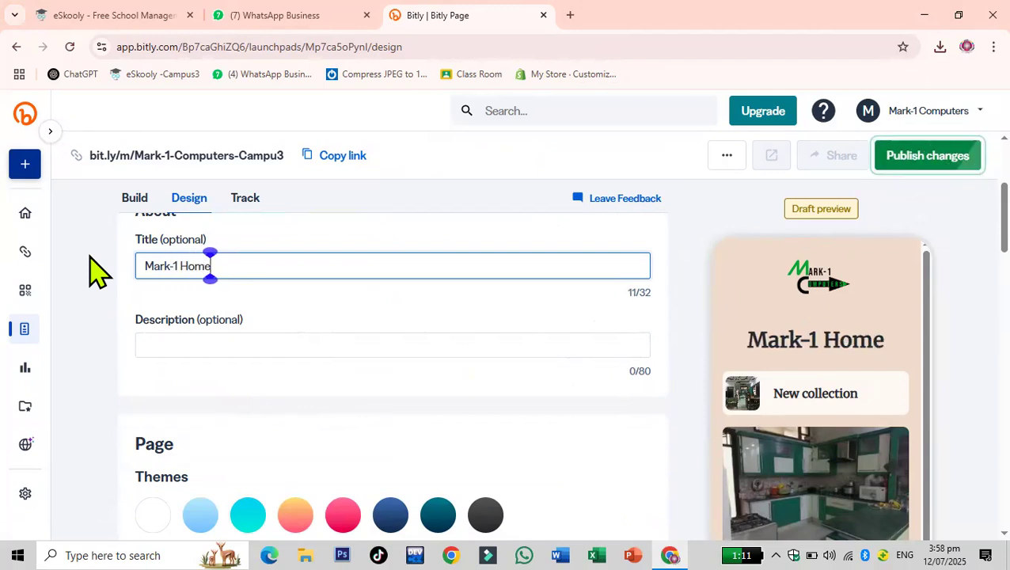
type(" ecor")
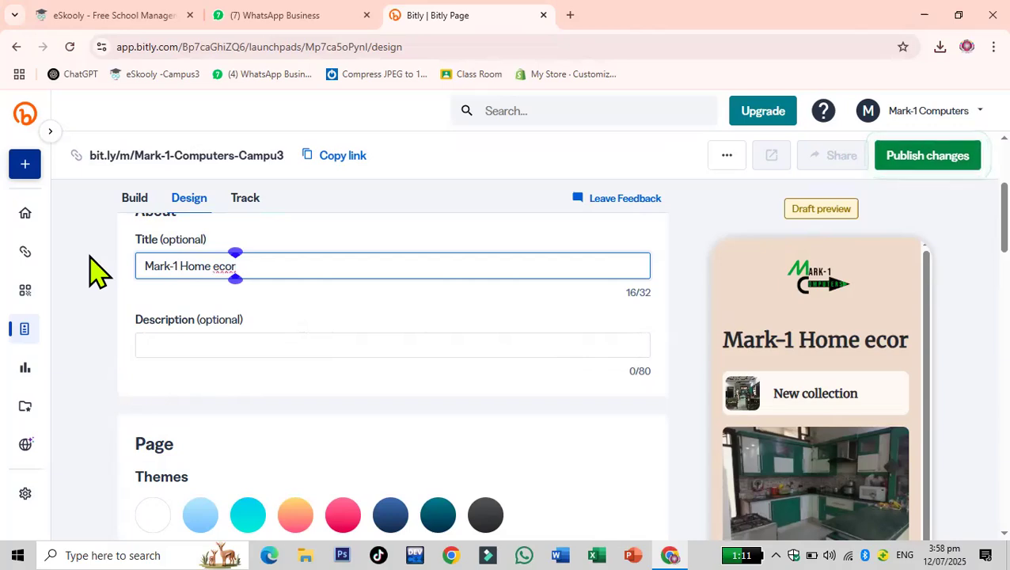
type("D")
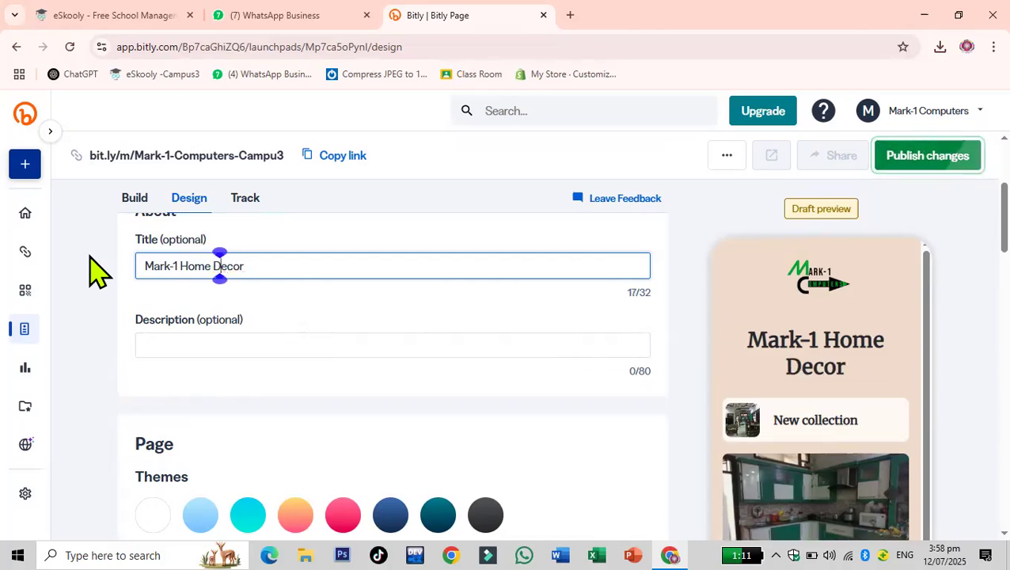
left_click(185, 348)
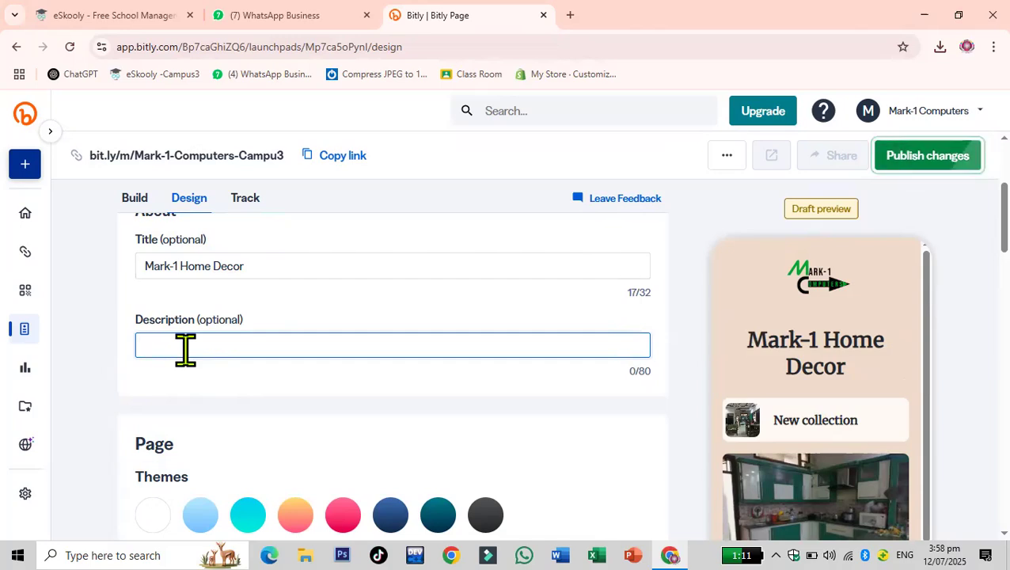
type("Since 2009")
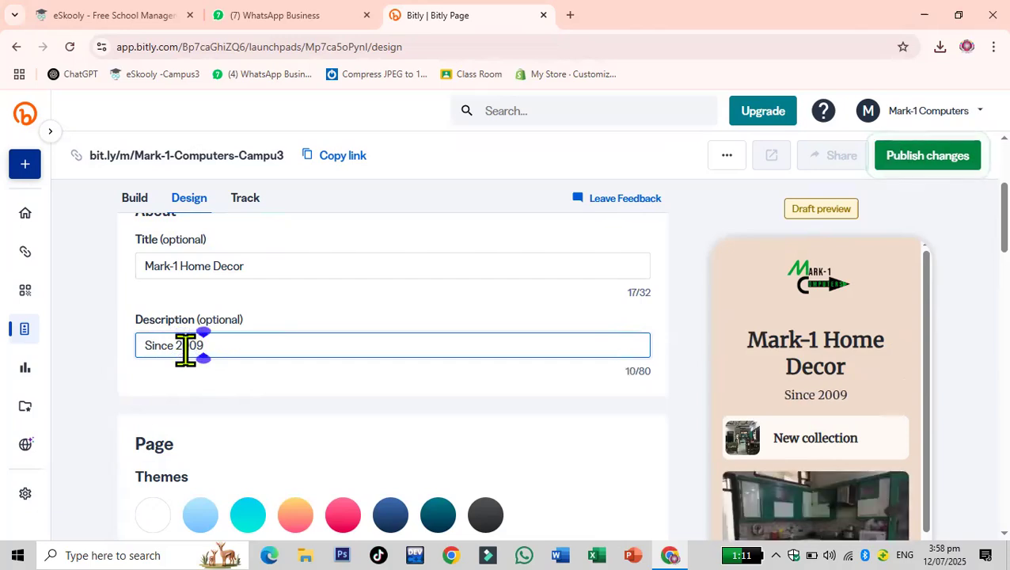
- Apply the pink theme to the page
scroll(248, 308, "down", 3)
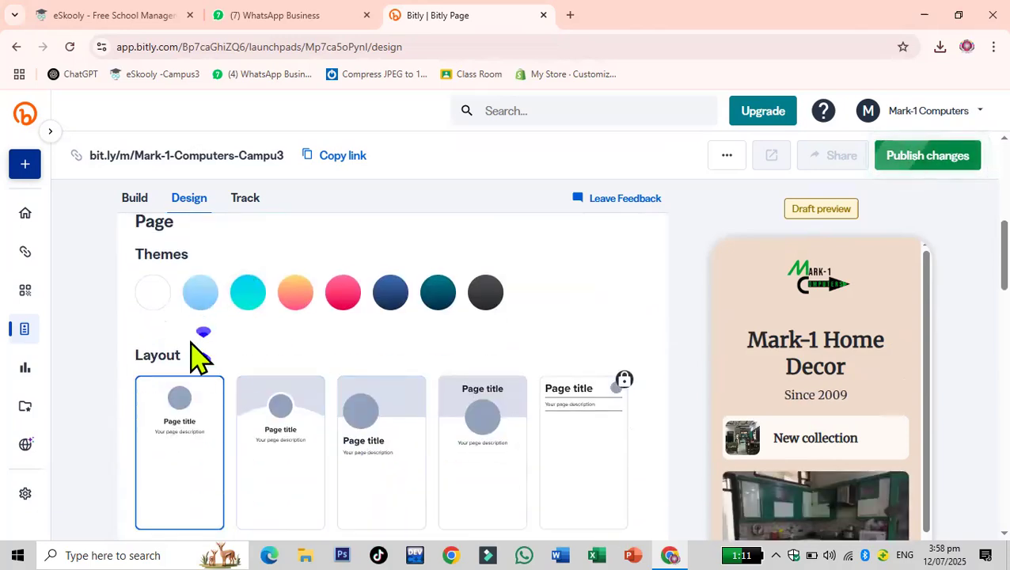
left_click(290, 303)
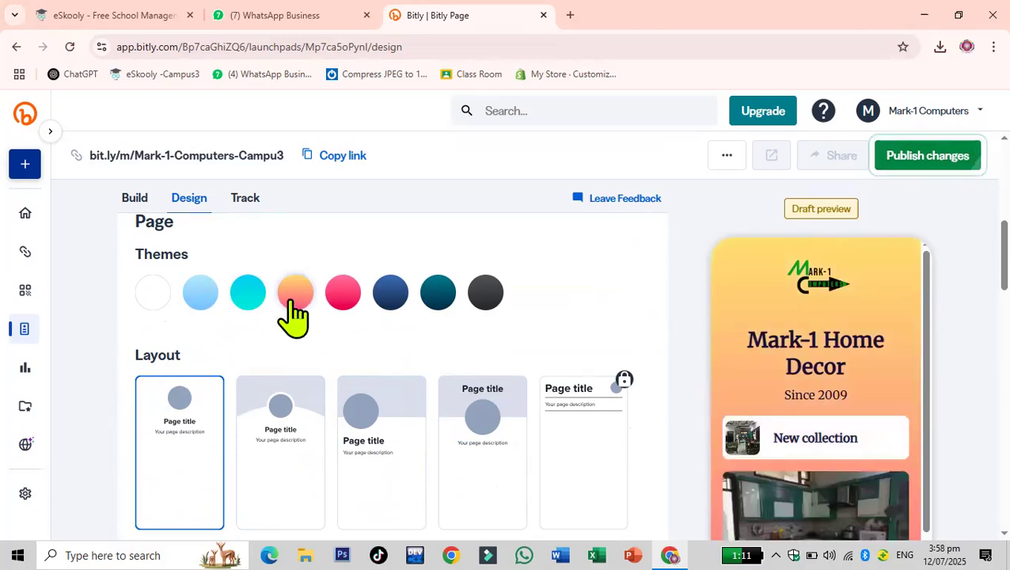
left_click(399, 305)
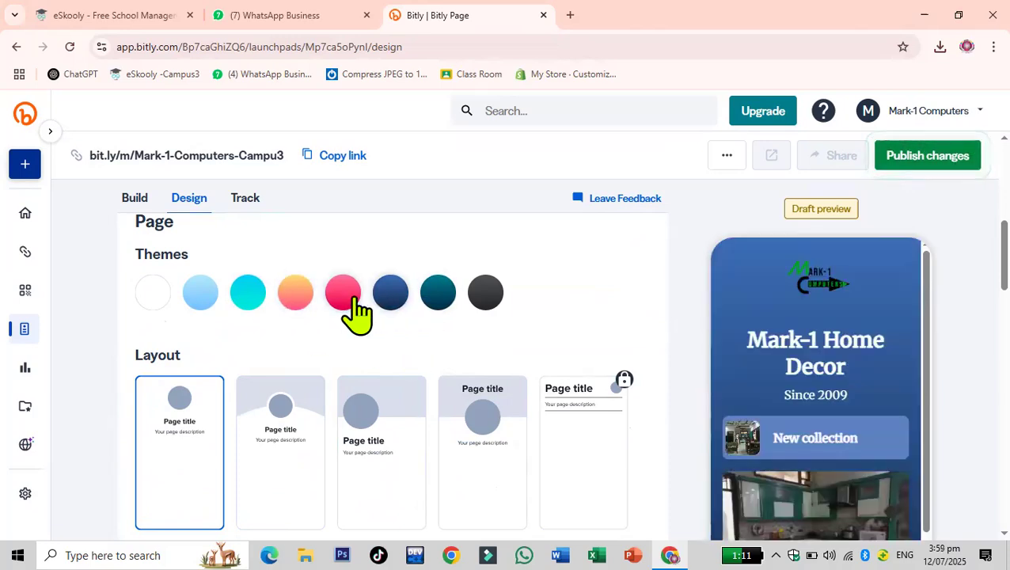
left_click(354, 300)
- Choose the third page layout, with the large image header
scroll(353, 314, "down", 3)
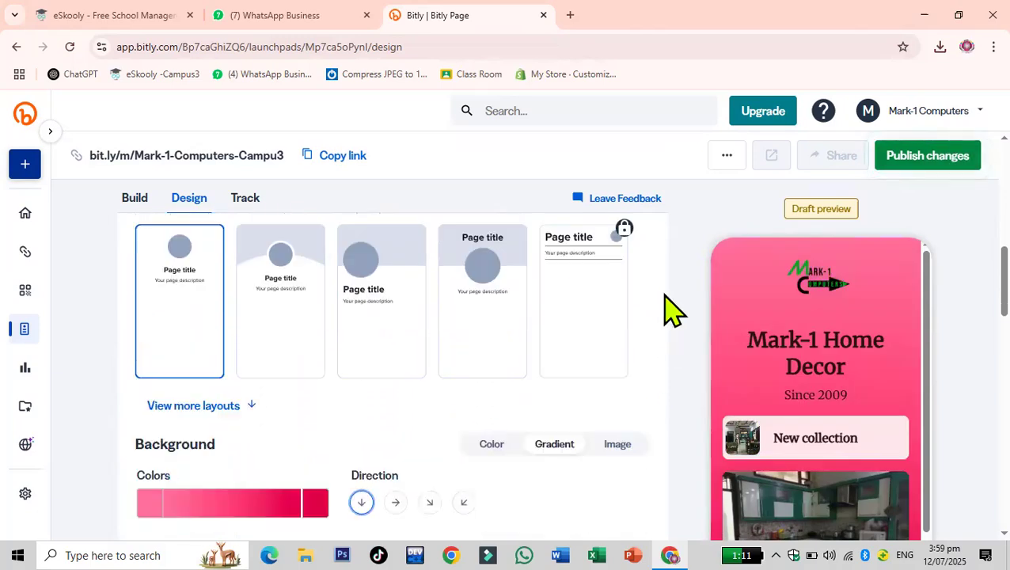
scroll(304, 417, "up", 2)
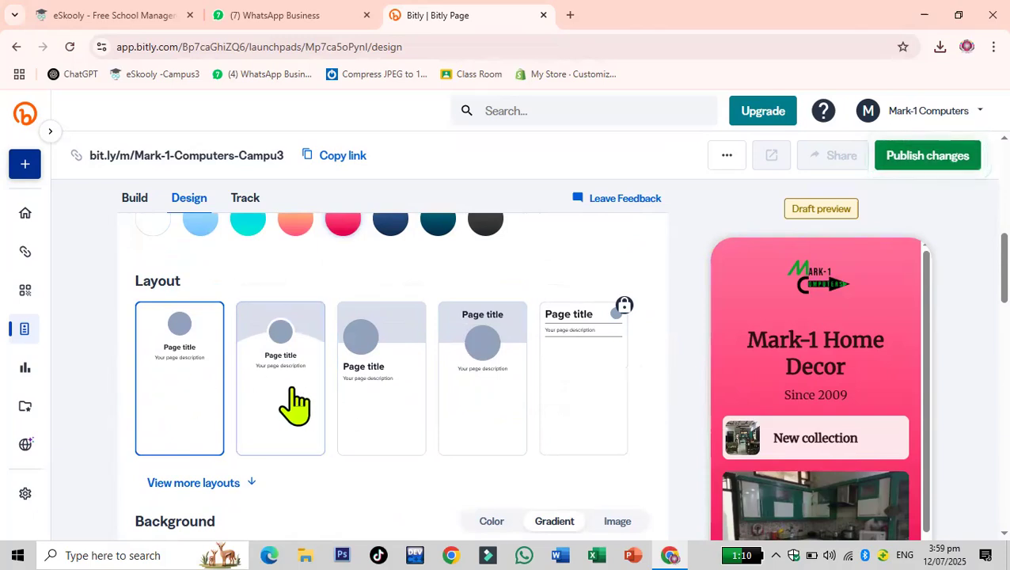
left_click(294, 406)
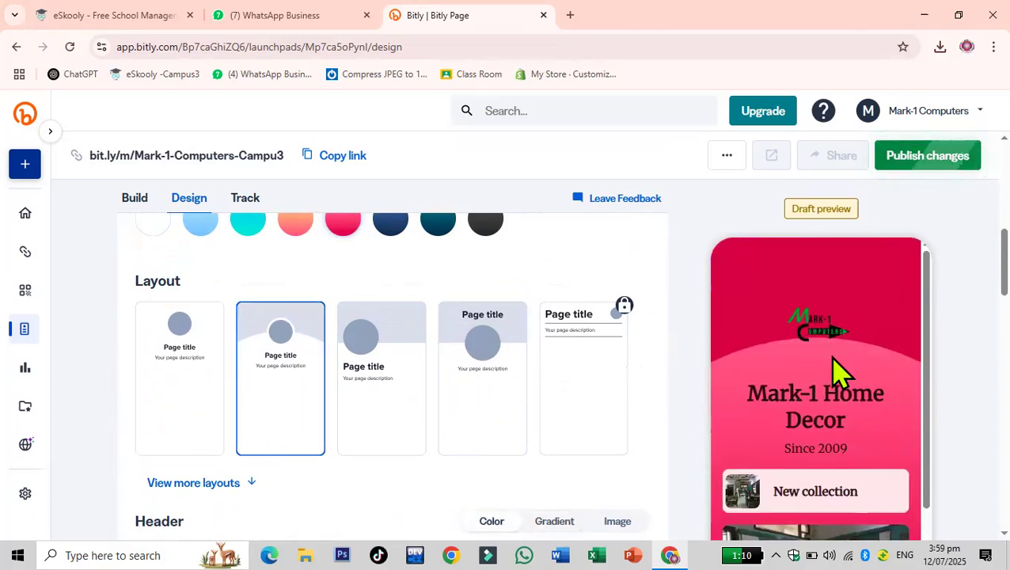
left_click(384, 410)
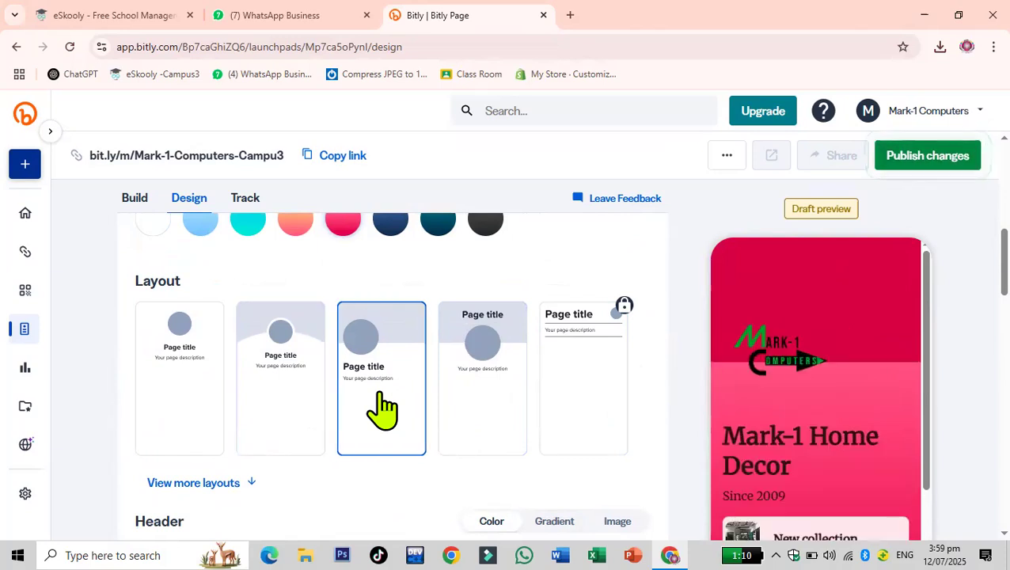
- Switch to the fourth page layout, with the title above the image, and expand the extra layout options
left_click(499, 383)
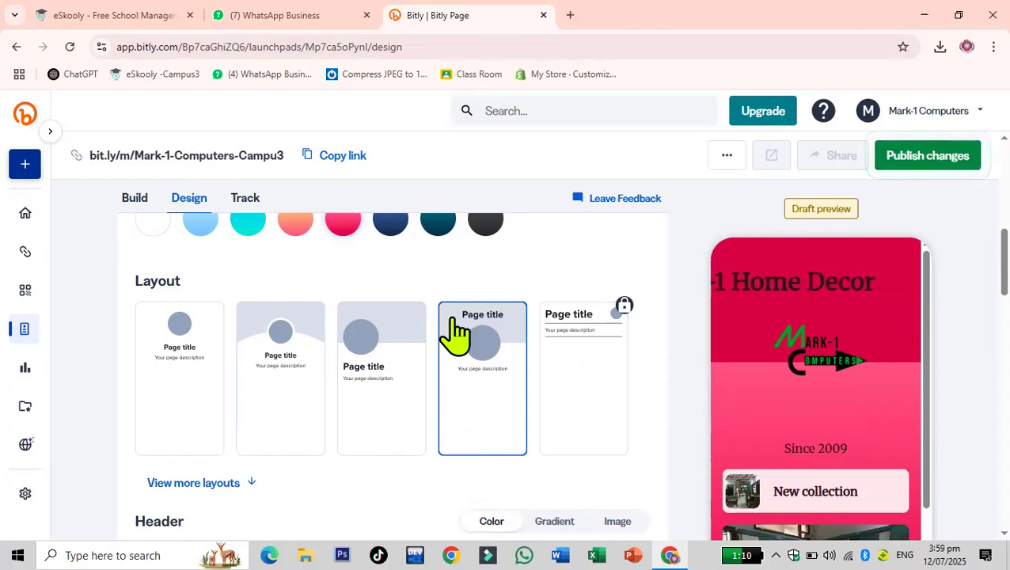
scroll(453, 336, "down", 1)
scroll(456, 337, "down", 2)
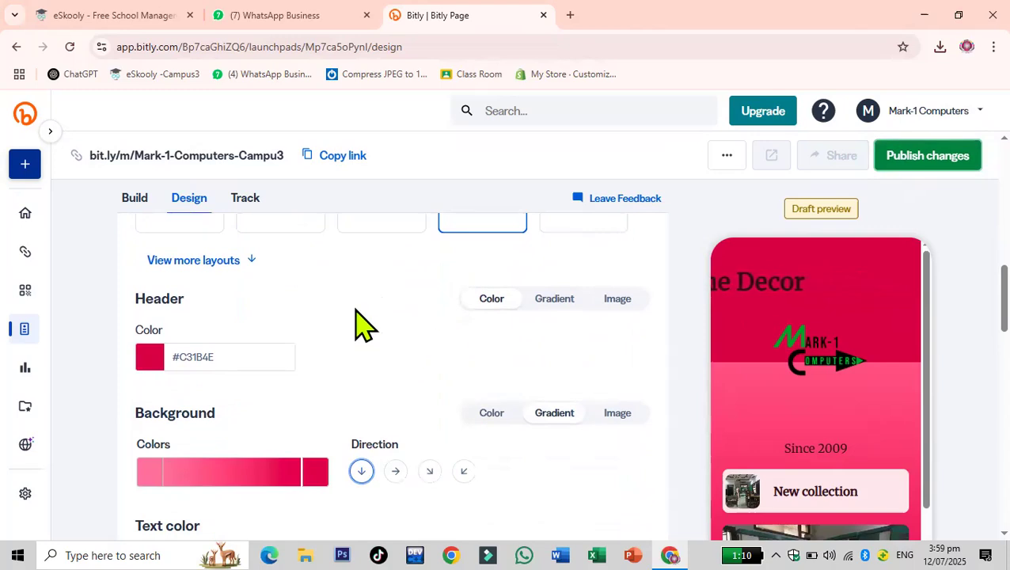
left_click(234, 264)
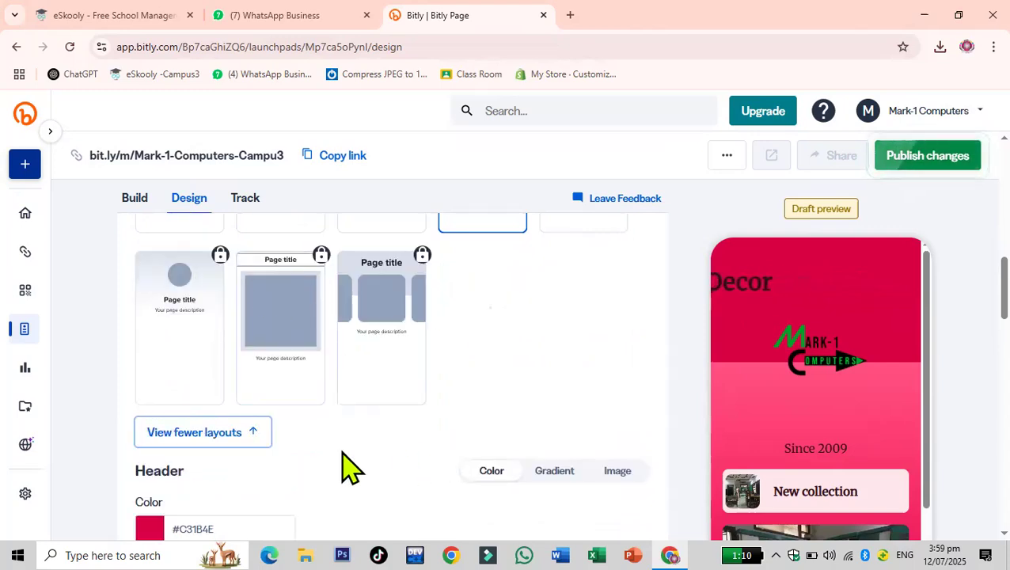
scroll(457, 406, "down", 1)
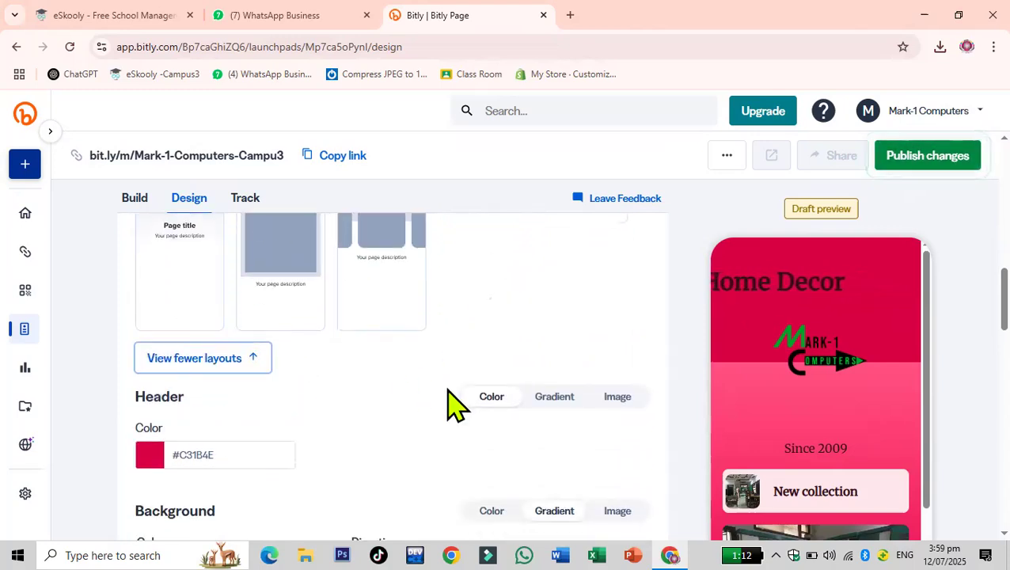
scroll(448, 392, "down", 1)
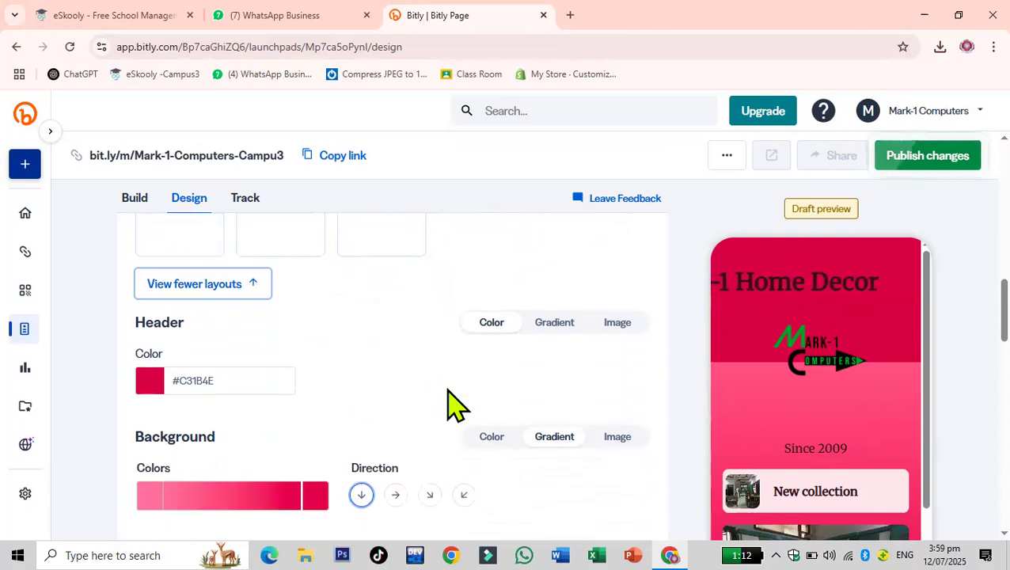
- Change the header colour to a lighter pink, #C34B6F, using the colour picker
left_click(150, 381)
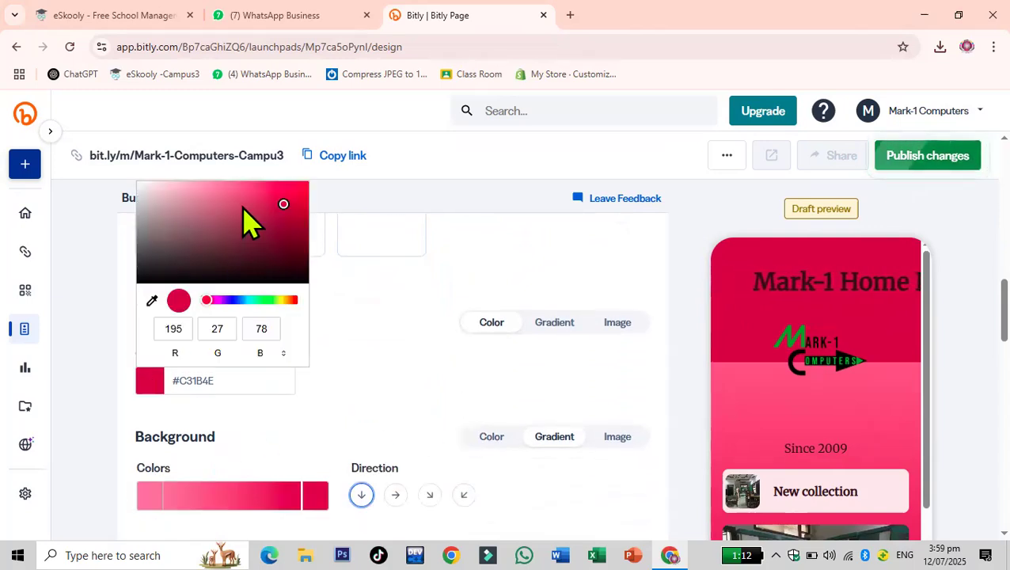
left_click(242, 206)
left_click(437, 424)
scroll(437, 424, "down", 2)
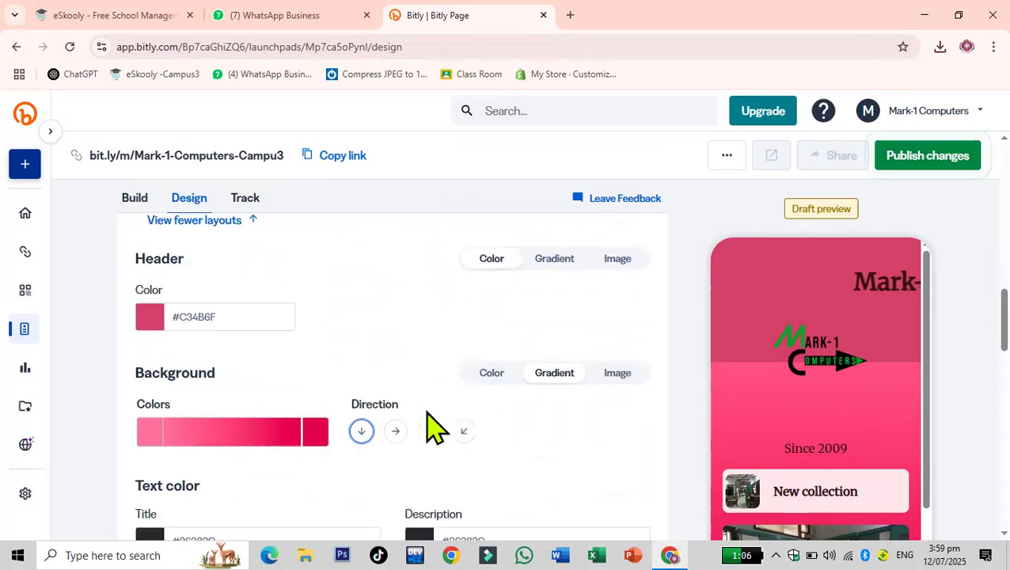
- Set the background gradient's first colour to dark maroon and its direction to diagonal
left_click(151, 349)
left_click(282, 226)
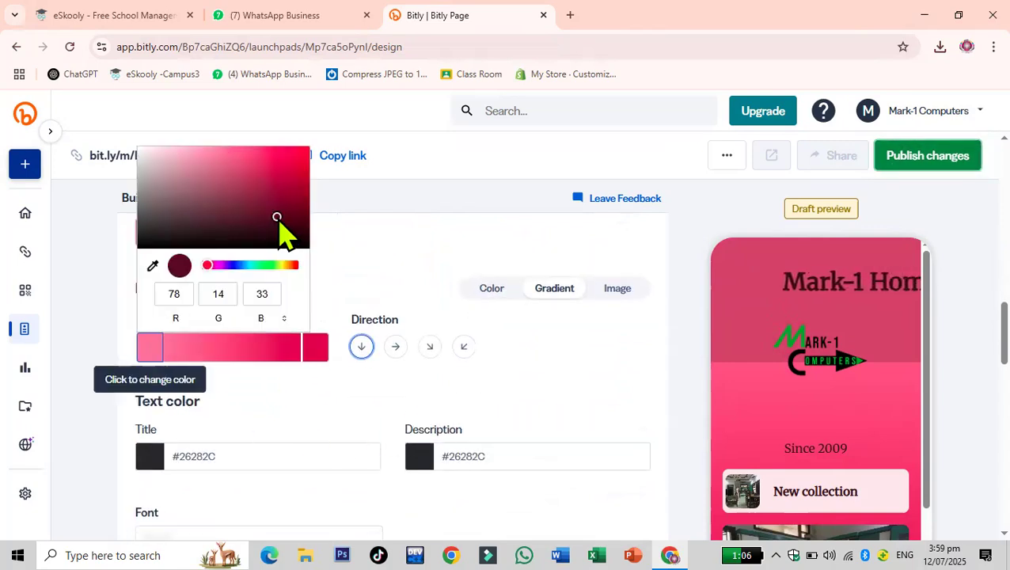
left_click(394, 365)
left_click(431, 360)
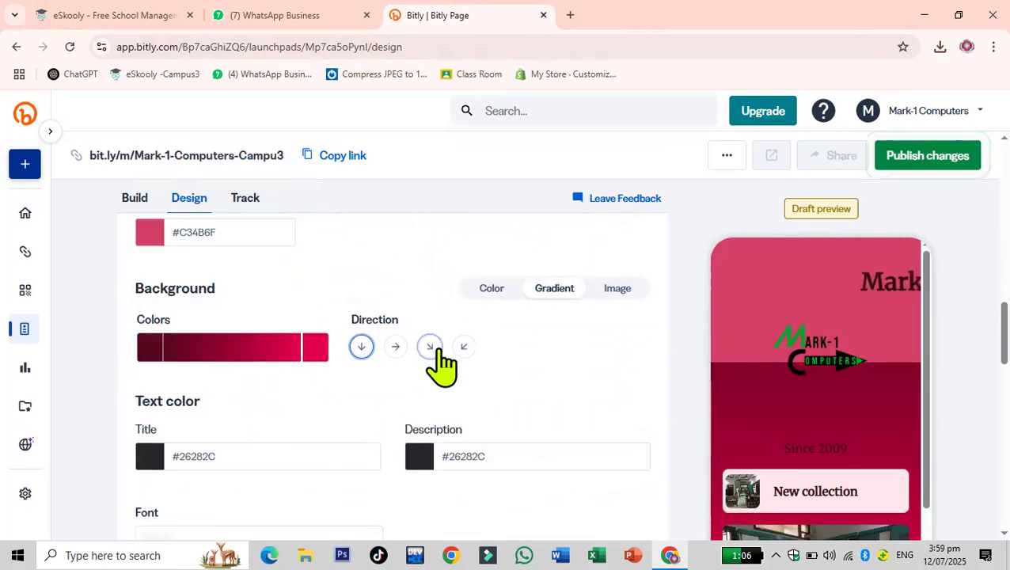
scroll(540, 357, "down", 2)
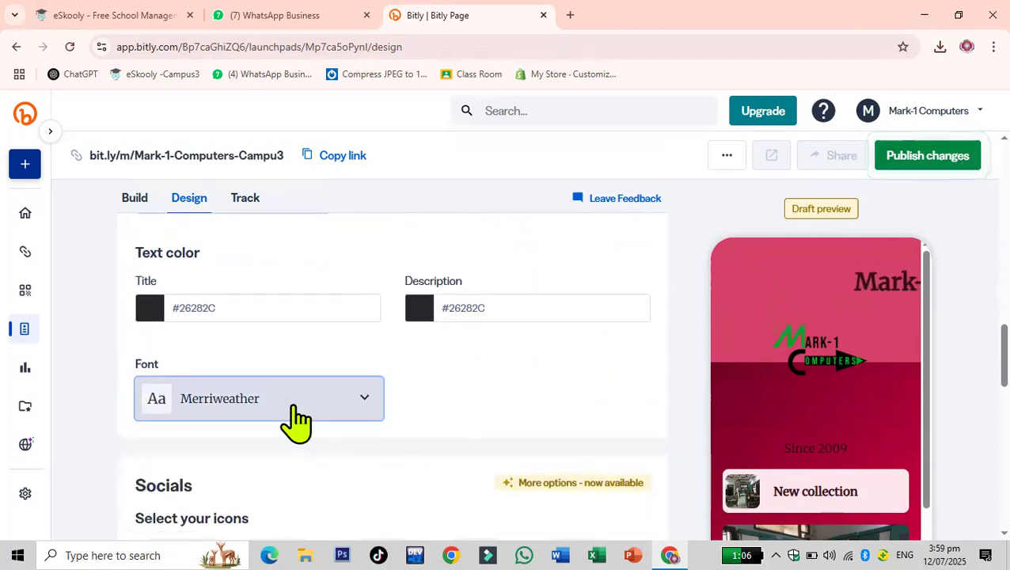
- Change the page title's text colour to blue
left_click(149, 311)
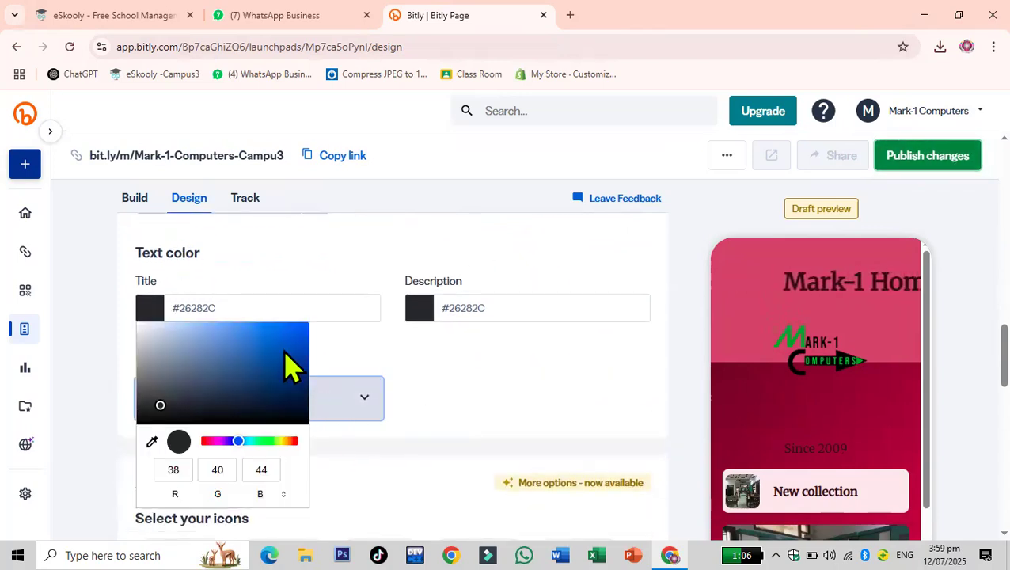
left_click(282, 349)
left_click(491, 420)
scroll(443, 422, "down", 2)
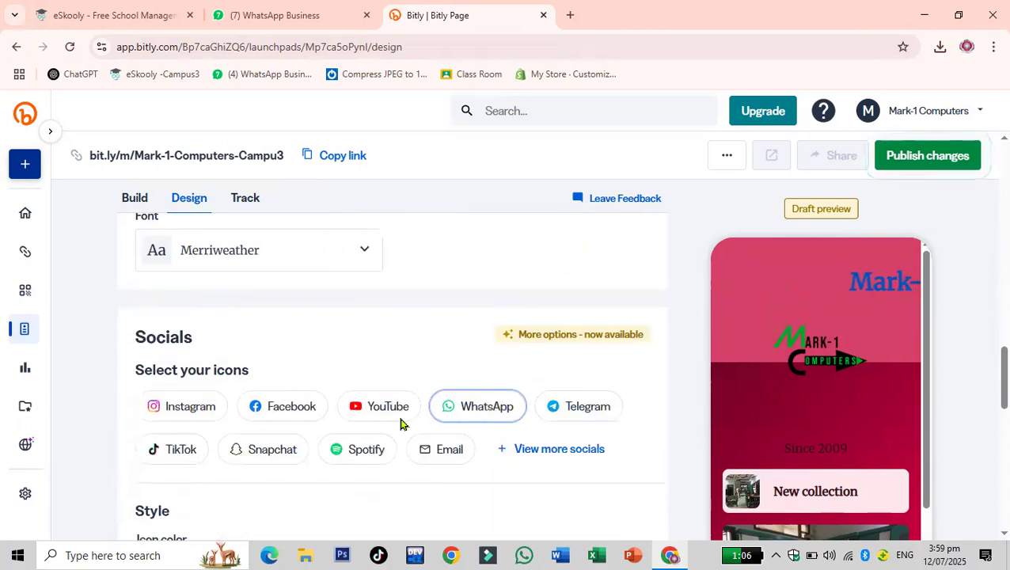
- Add Instagram, Facebook, YouTube, WhatsApp, TikTok and Snapchat as social icons
scroll(451, 436, "down", 1)
scroll(459, 448, "down", 2)
scroll(451, 451, "up", 1)
scroll(449, 451, "down", 1)
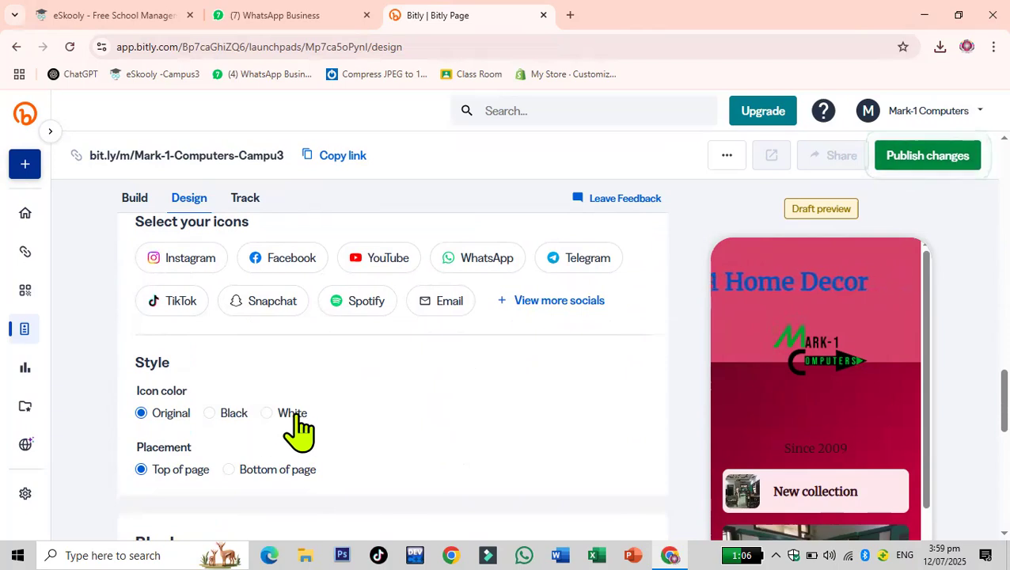
left_click(202, 274)
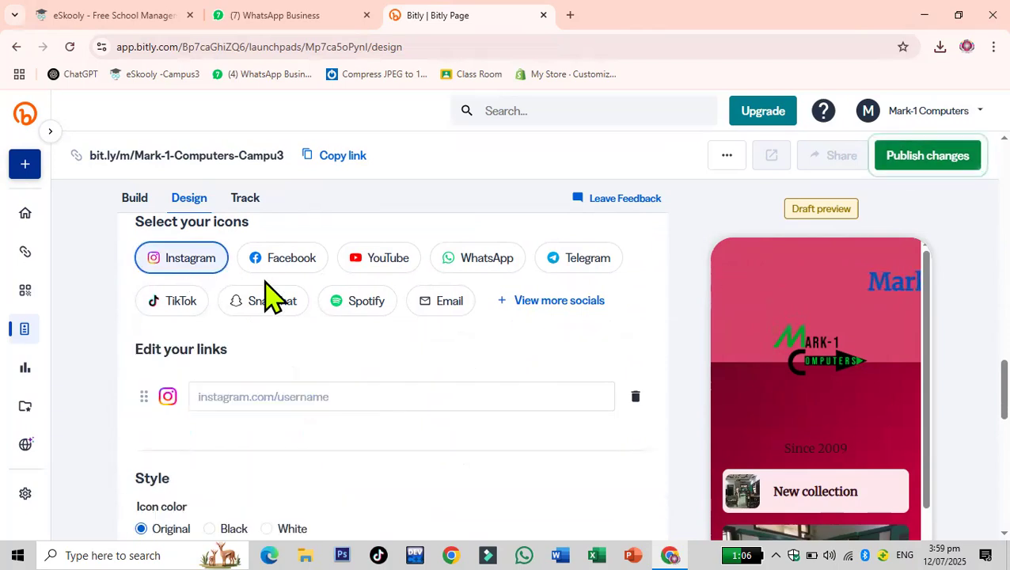
left_click(289, 272)
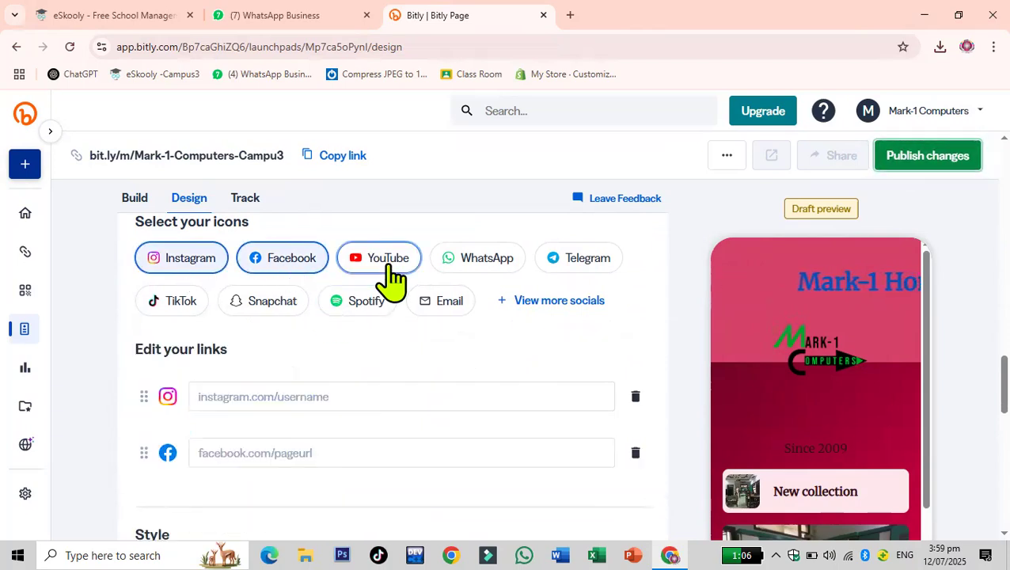
left_click(390, 279)
left_click(464, 269)
left_click(163, 316)
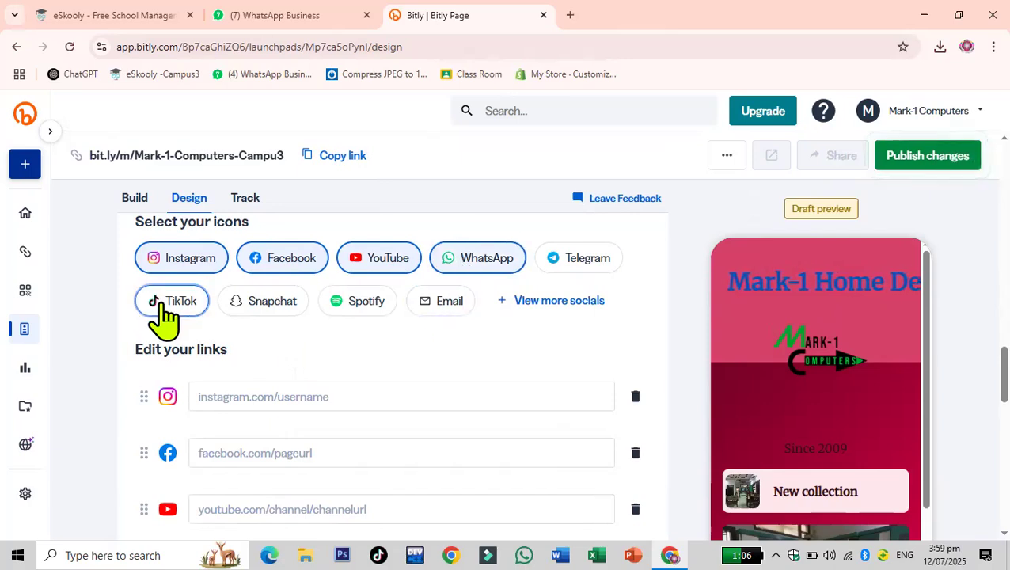
left_click(277, 313)
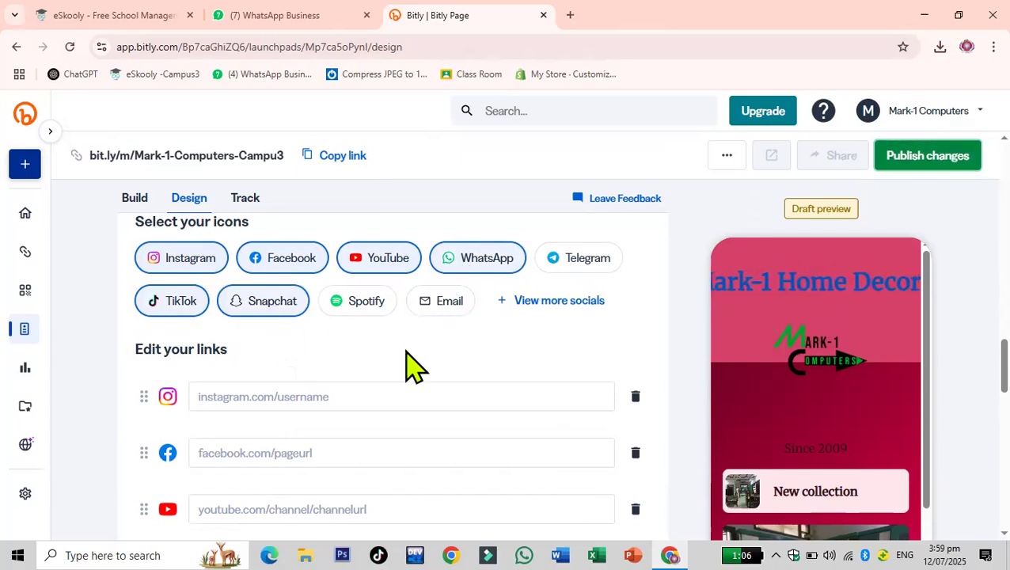
- Open the list of more social networks and scroll through it
left_click(552, 305)
scroll(554, 310, "down", 1)
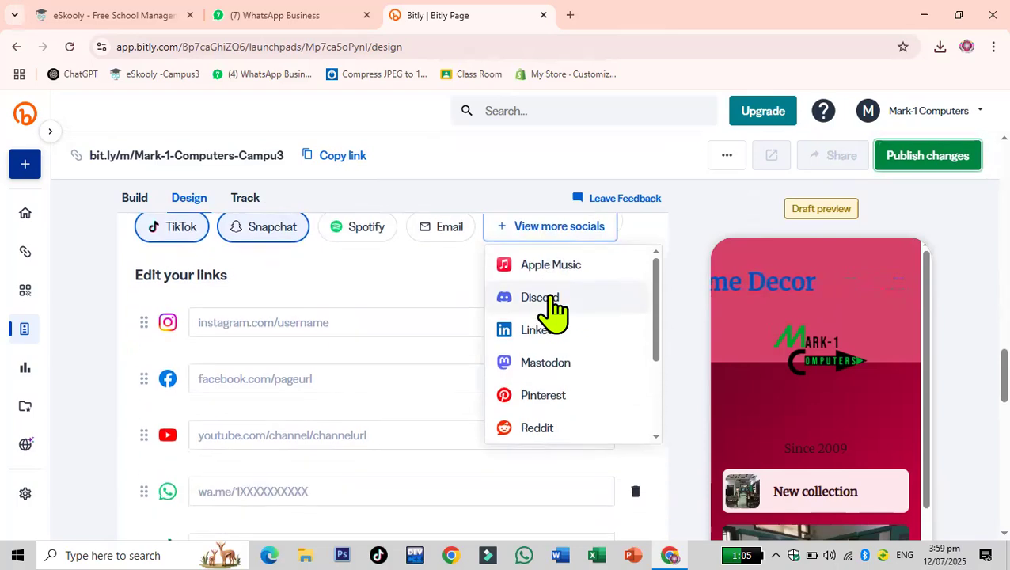
scroll(341, 308, "down", 1)
scroll(348, 364, "down", 2)
scroll(369, 429, "up", 1)
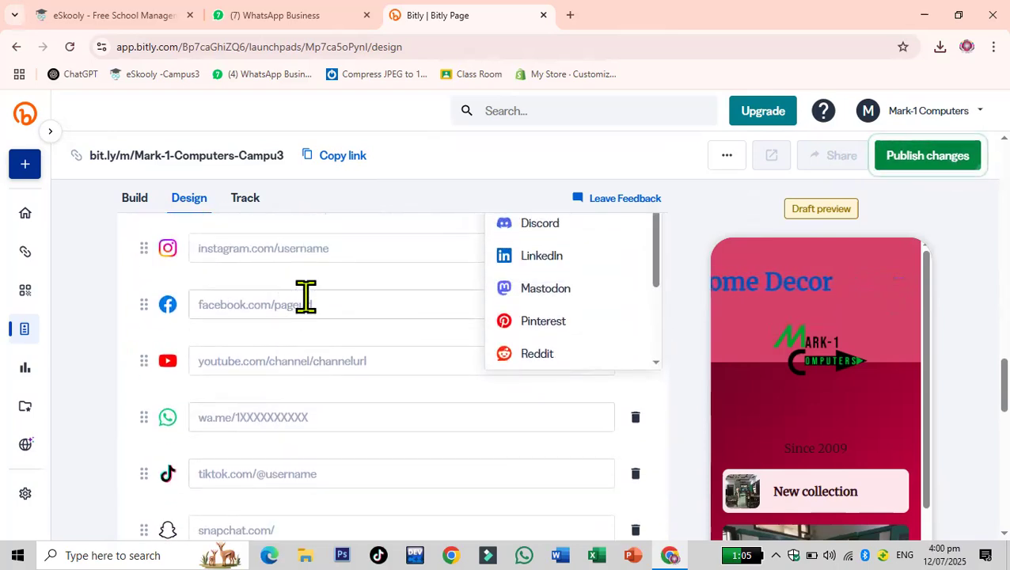
left_click(306, 298)
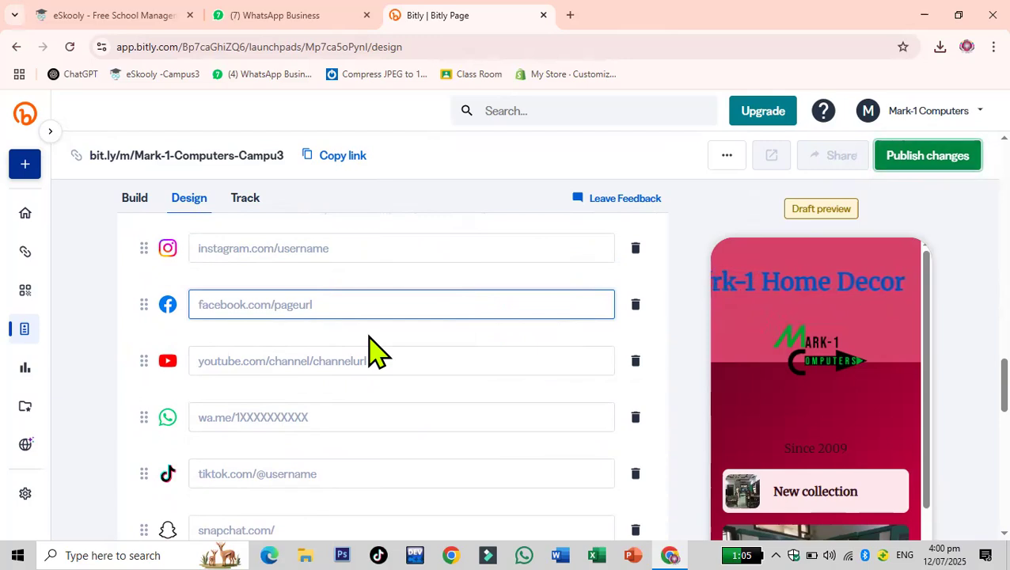
type("https://bit.ly/4lmDkr3")
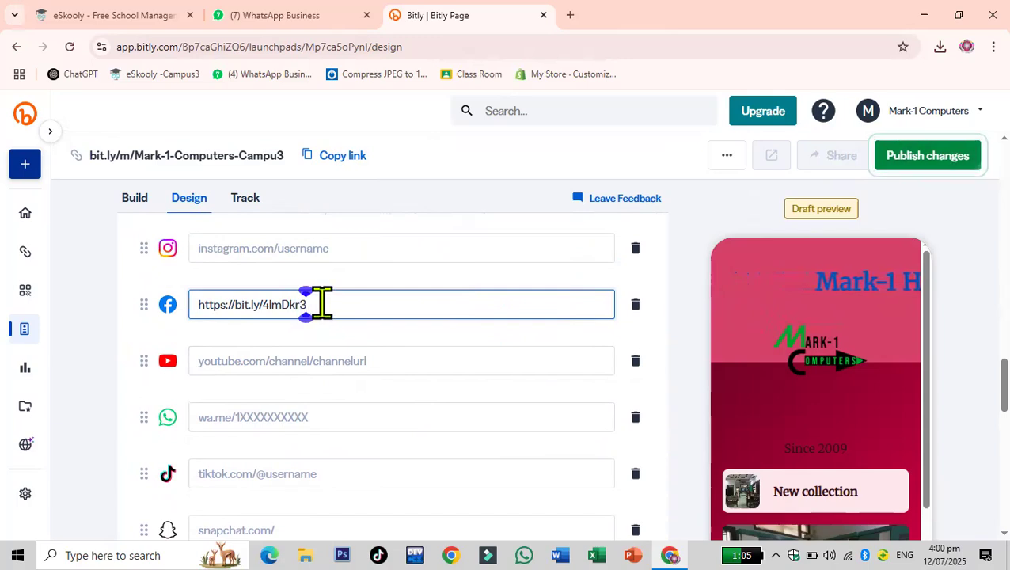
left_click_drag(344, 304, 187, 302)
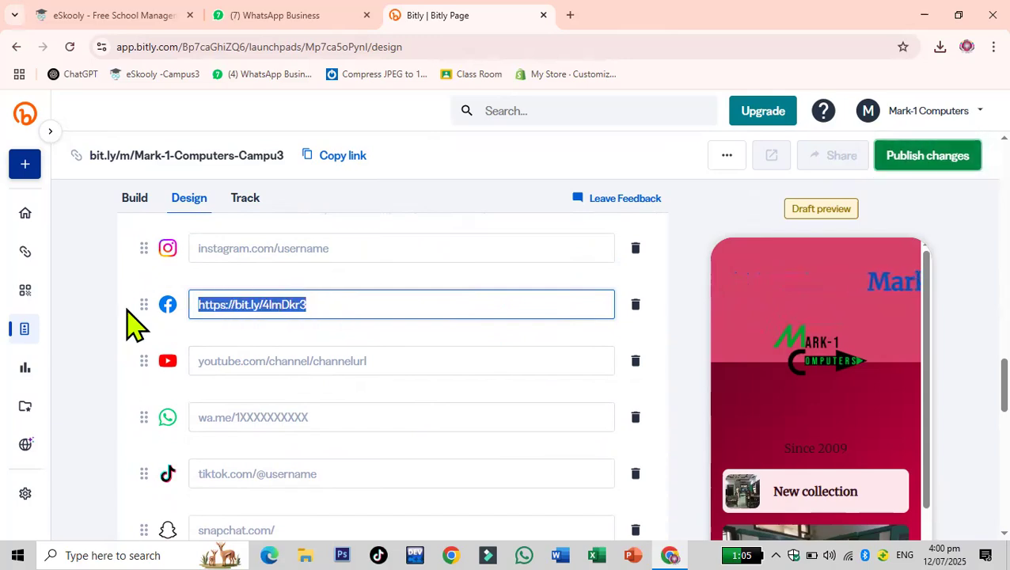
key("BackSpace")
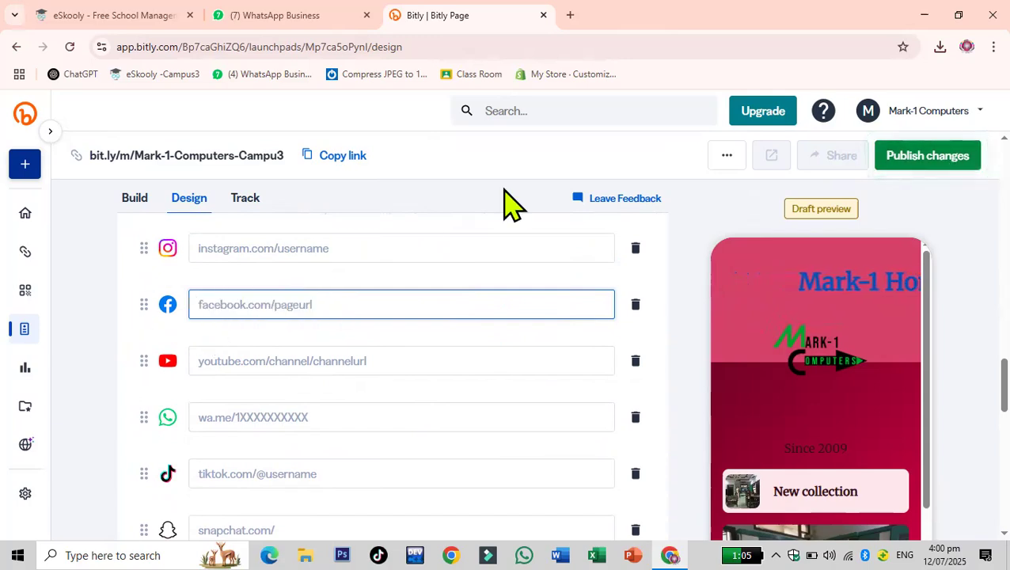
- Open a new browser tab and rerun the earlier Google search for the Facebook profile
key("ctrl+t")
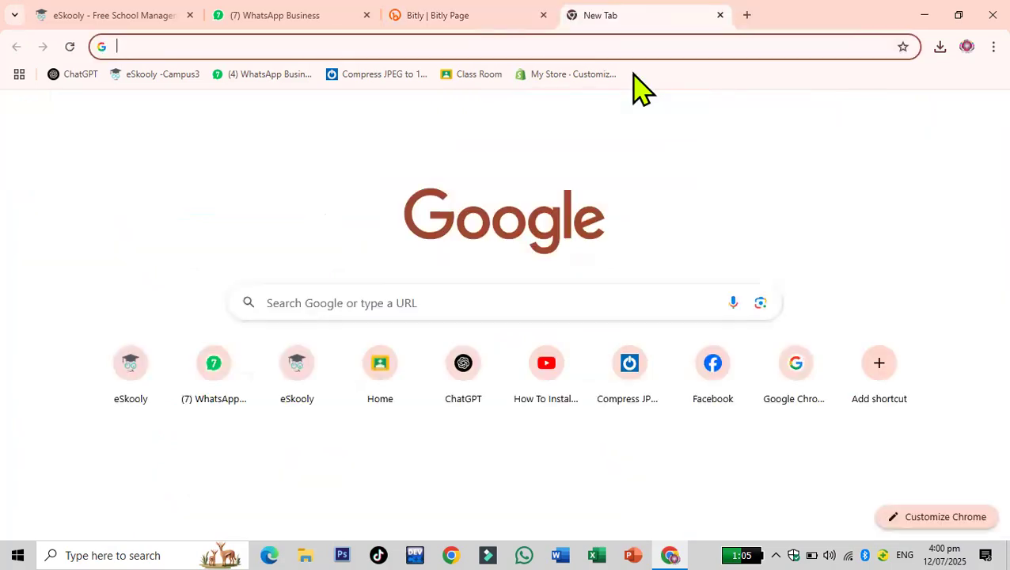
type("aps")
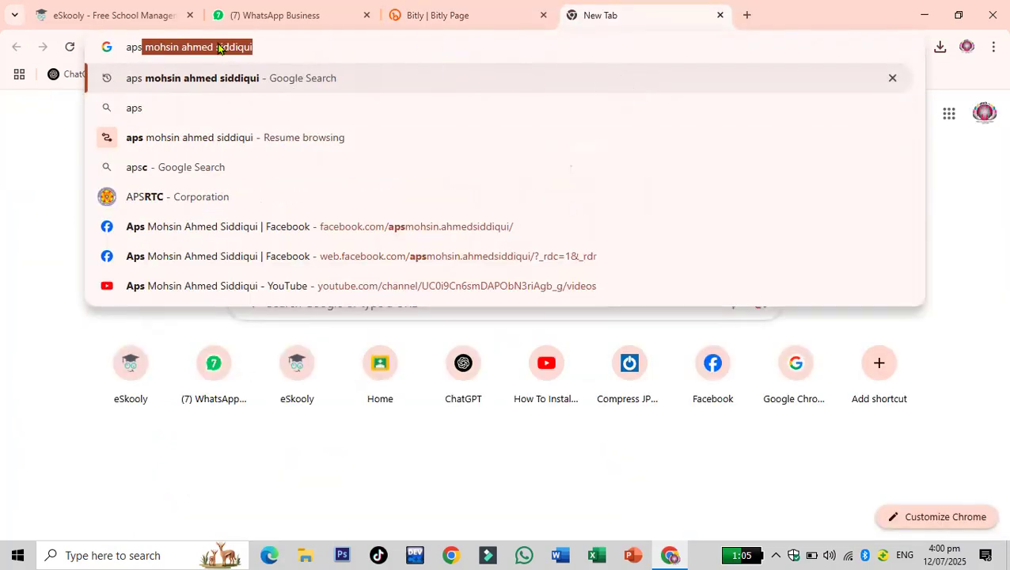
left_click(220, 47)
left_click(225, 106)
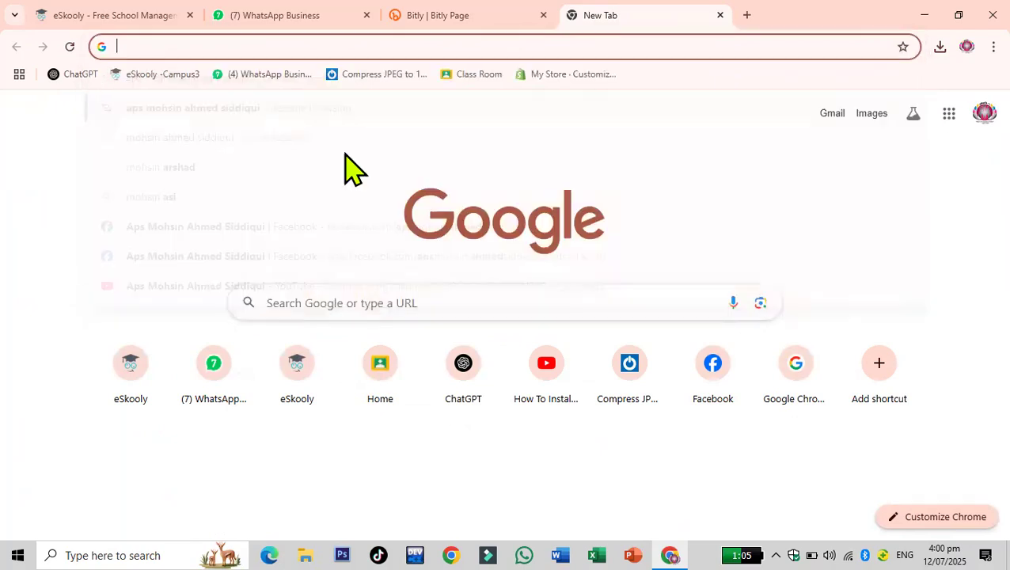
left_click(981, 135)
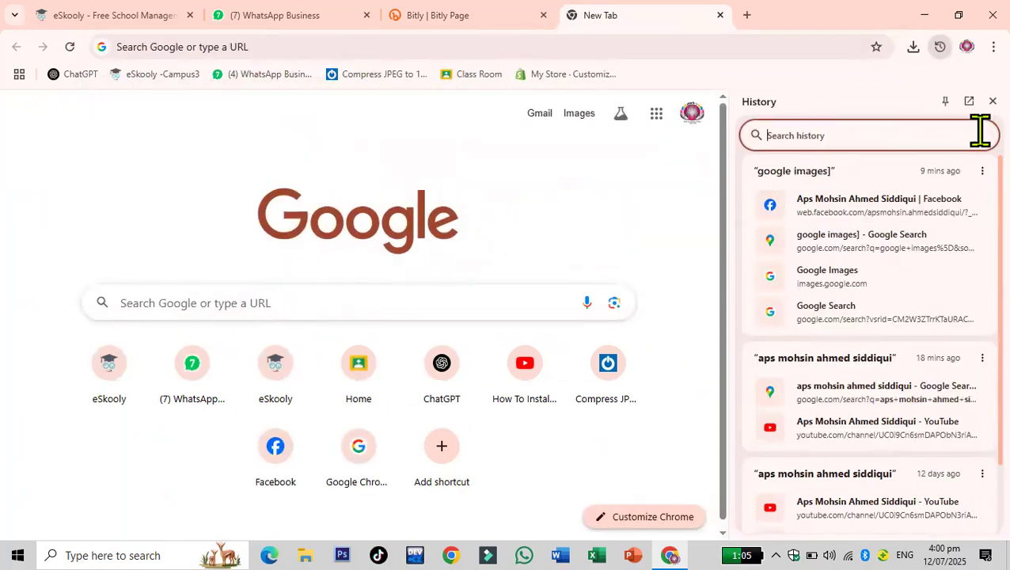
left_click(331, 45)
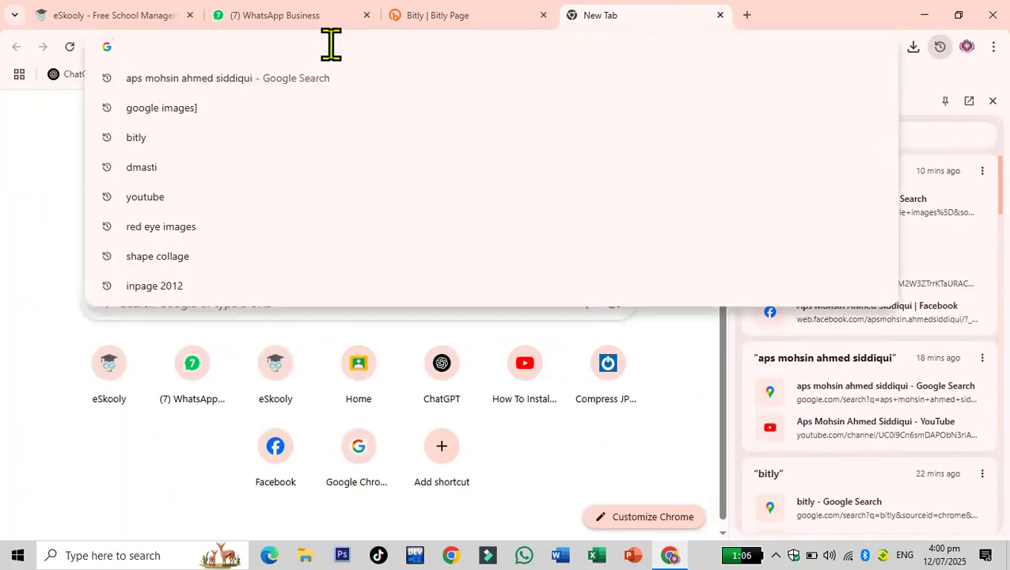
left_click(259, 79)
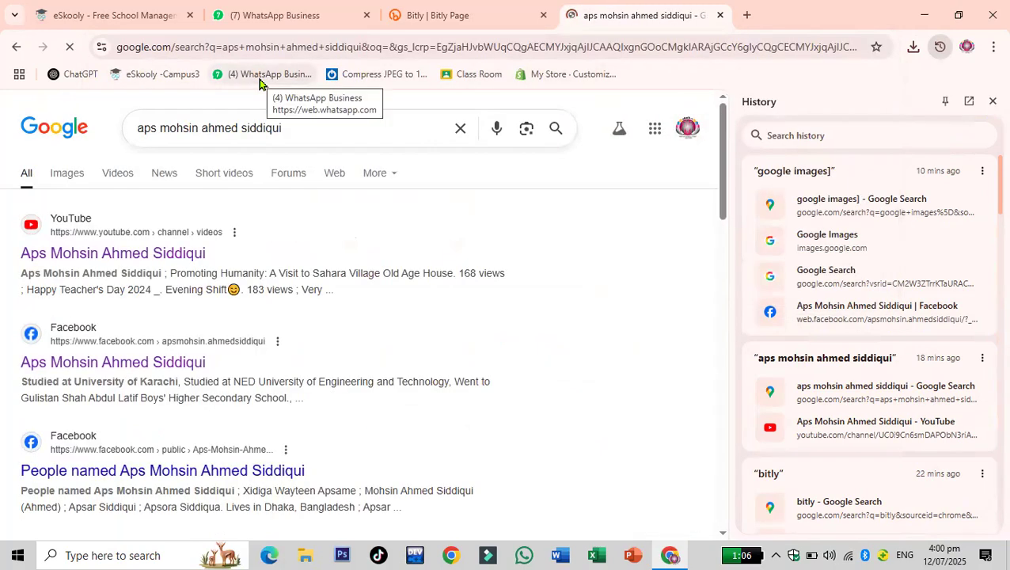
- Open the Facebook profile from the results and copy its page address
left_click(182, 362)
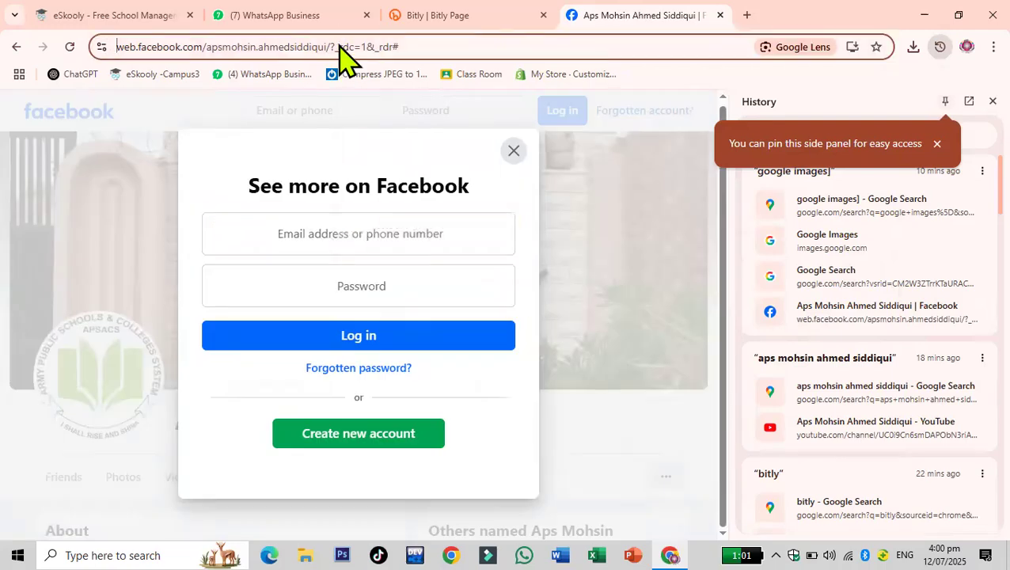
right_click(339, 48)
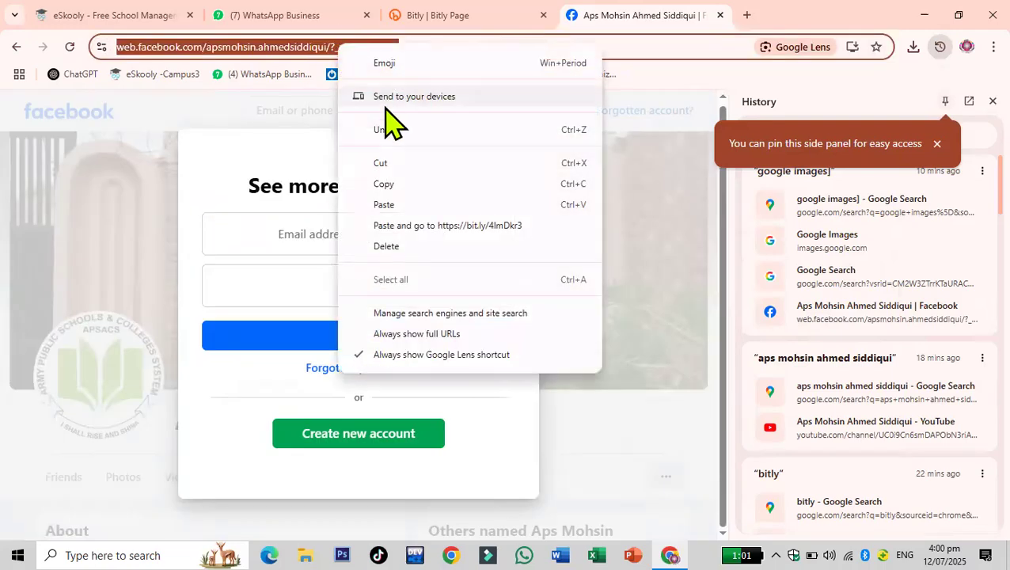
left_click(383, 184)
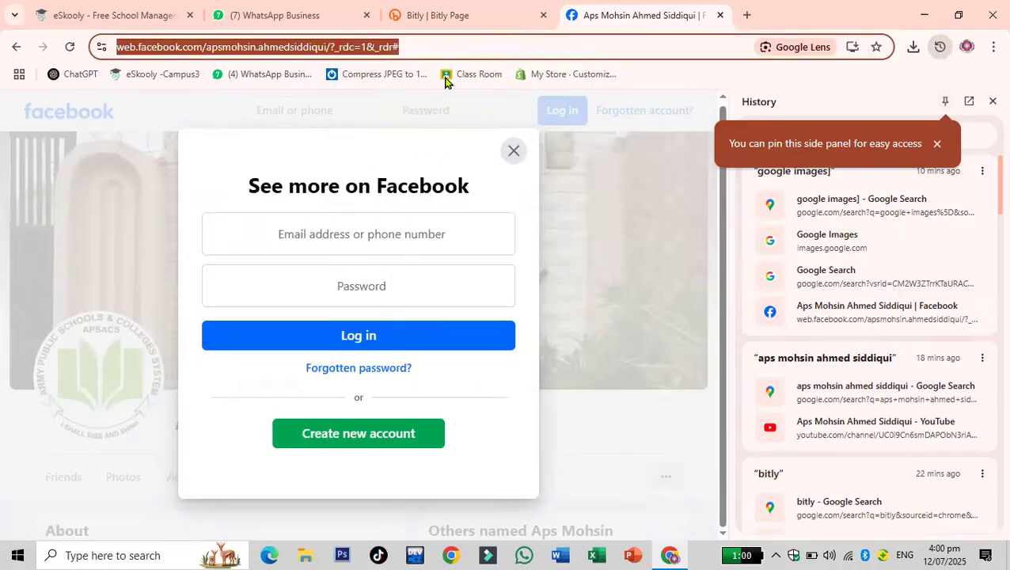
- Return to the Bitly Page editor and paste the Facebook profile address into the Facebook link field
left_click(451, 17)
scroll(440, 299, "down", 4)
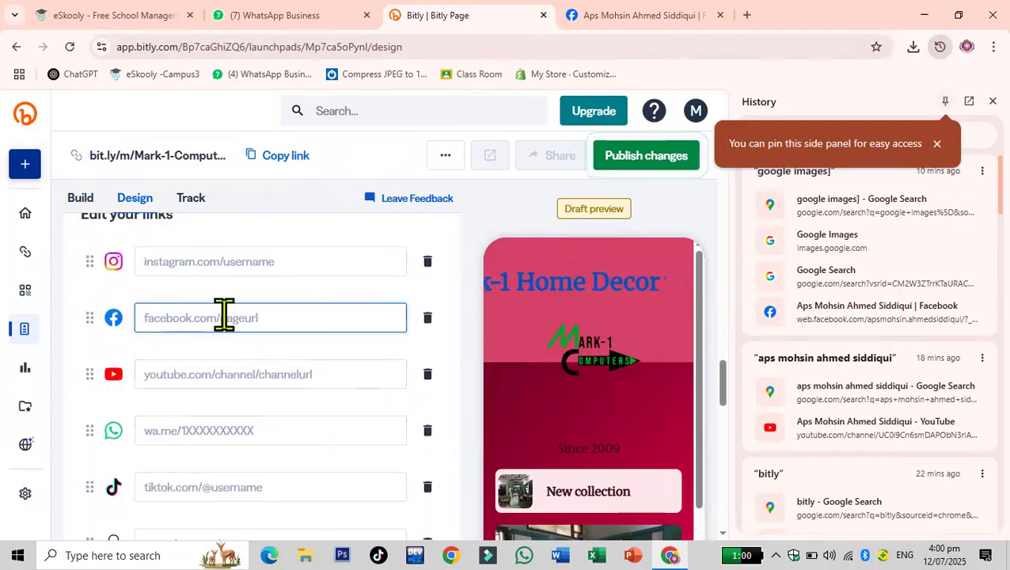
key("ctrl+v")
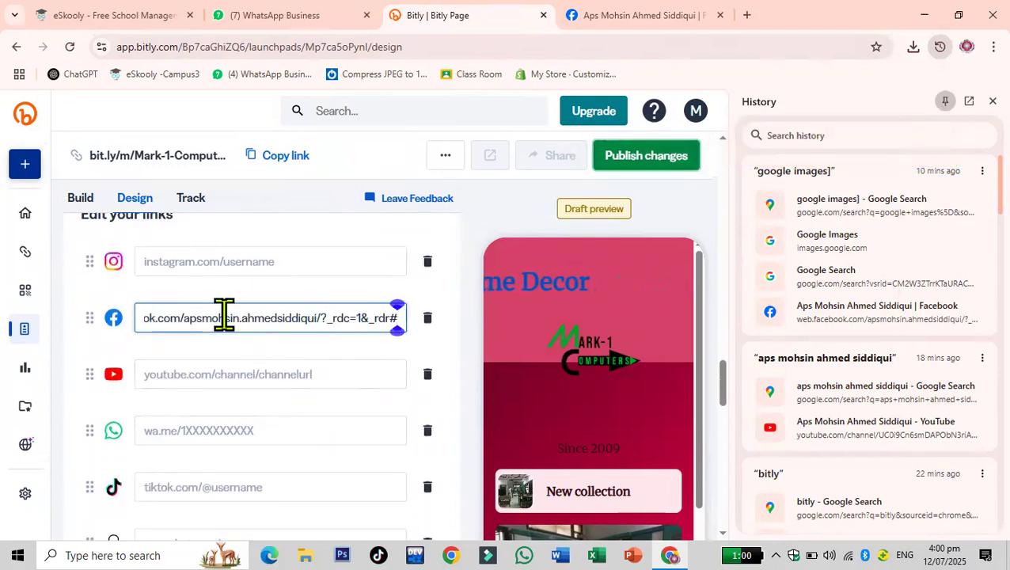
left_click(291, 377)
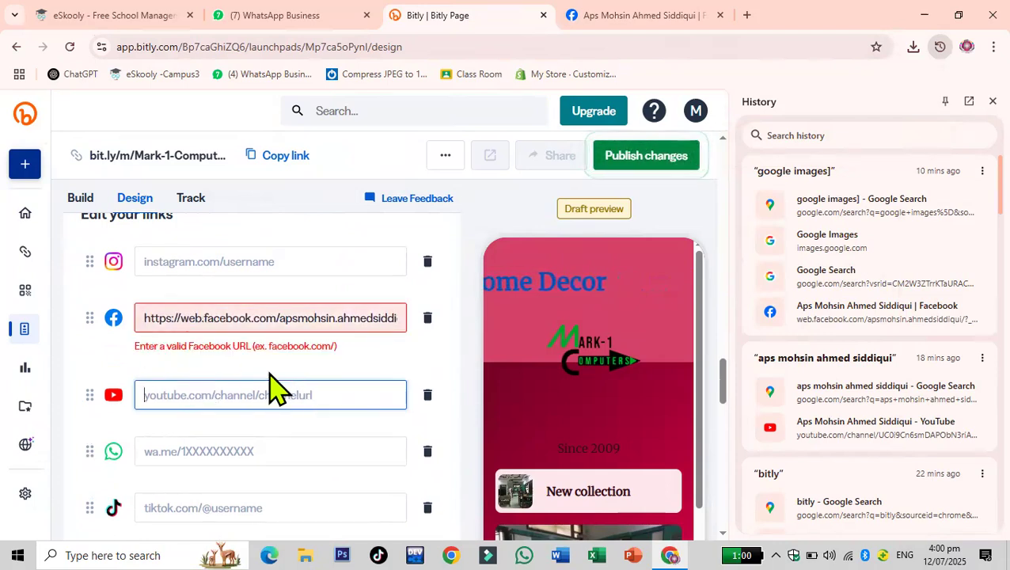
- Trim the trailing characters from the end of the Facebook profile address in the Facebook link field
left_click(382, 319)
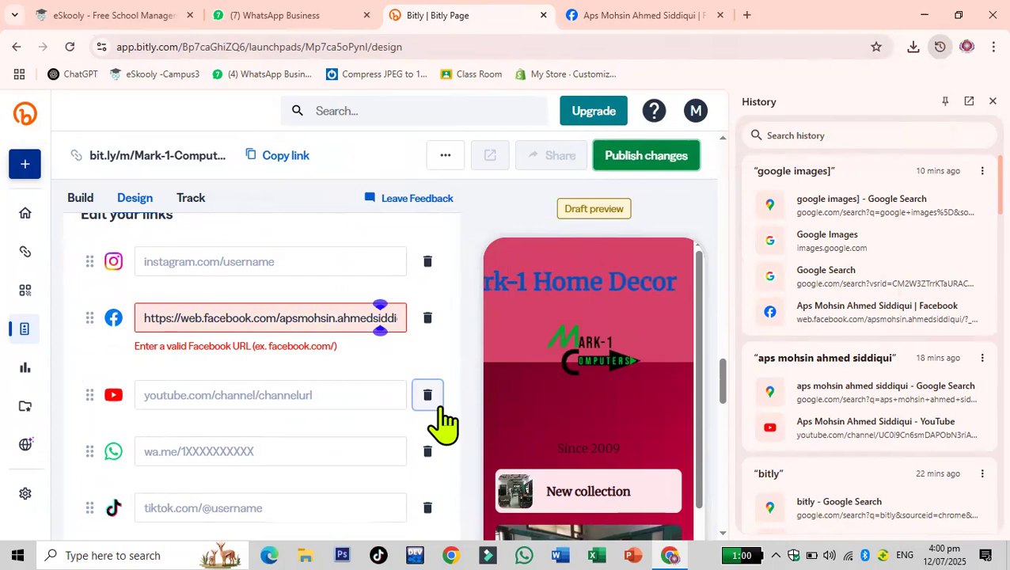
key("Right")
key("Right")
key("Right")
key("Right")
key("Right")
key("Right")
key("Right")
key("Right")
key("Right")
key("Right")
key("Right")
key("Right")
key("Right")
key("Right")
key("Right")
key("Right")
key("Right")
key("BackSpace")
key("BackSpace")
key("BackSpace")
key("BackSpace")
key("BackSpace")
key("BackSpace")
key("BackSpace")
key("BackSpace")
key("BackSpace")
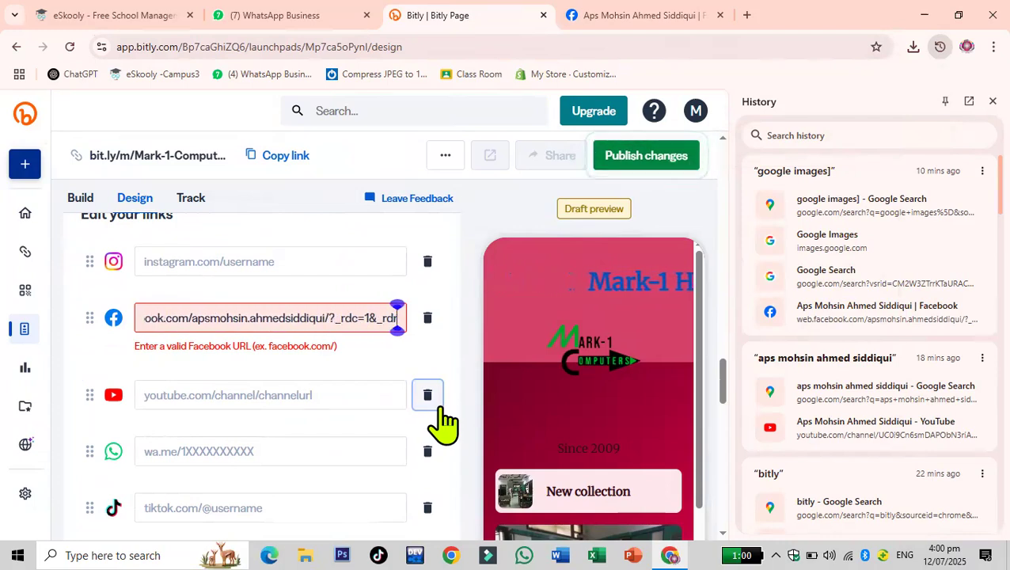
key("BackSpace")
key("BackSpace")
key("BackSpace")
key("BackSpace")
key("BackSpace")
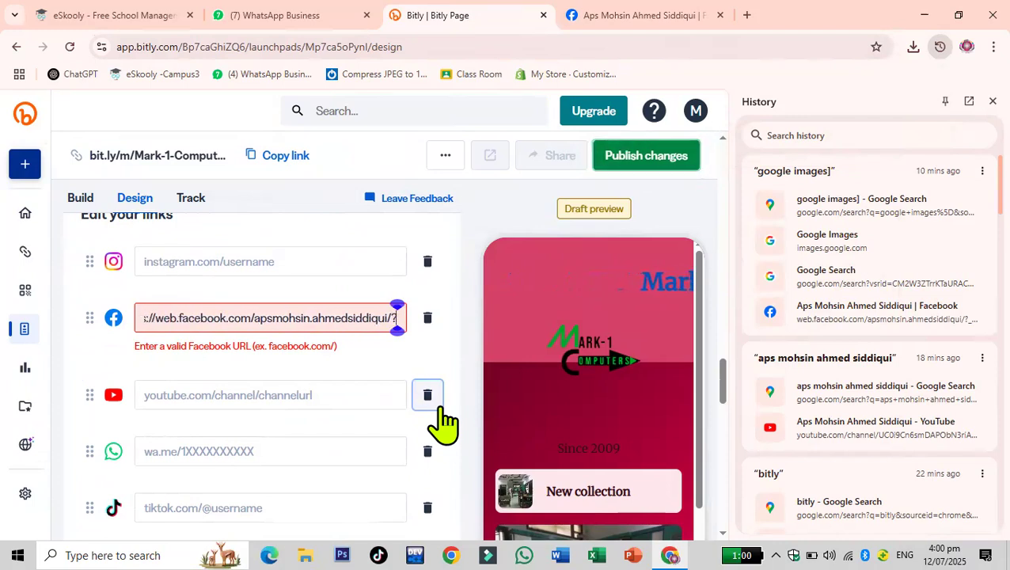
left_click(335, 395)
left_click(372, 317)
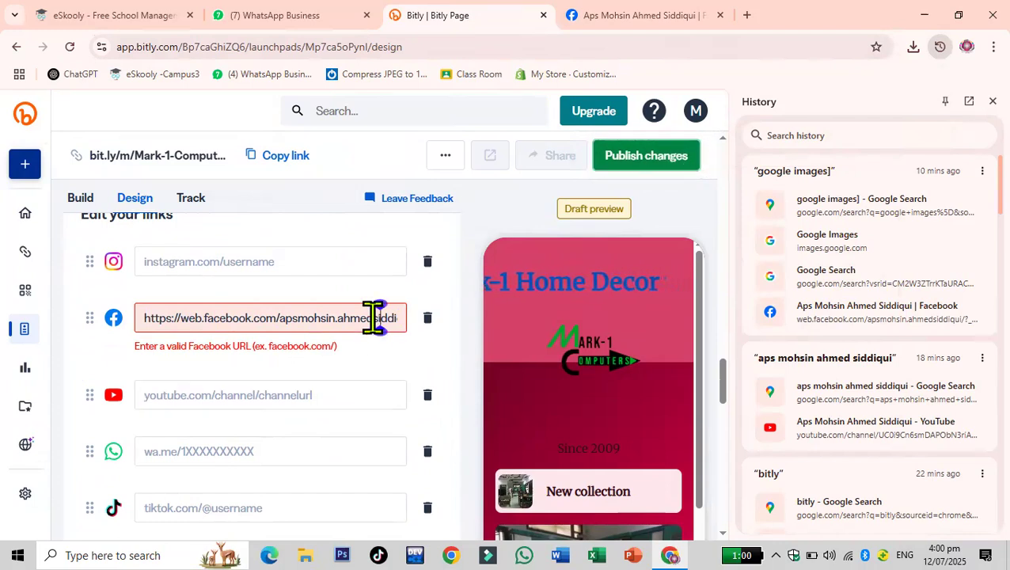
key("End")
key("BackSpace")
key("BackSpace")
key("BackSpace")
key("BackSpace")
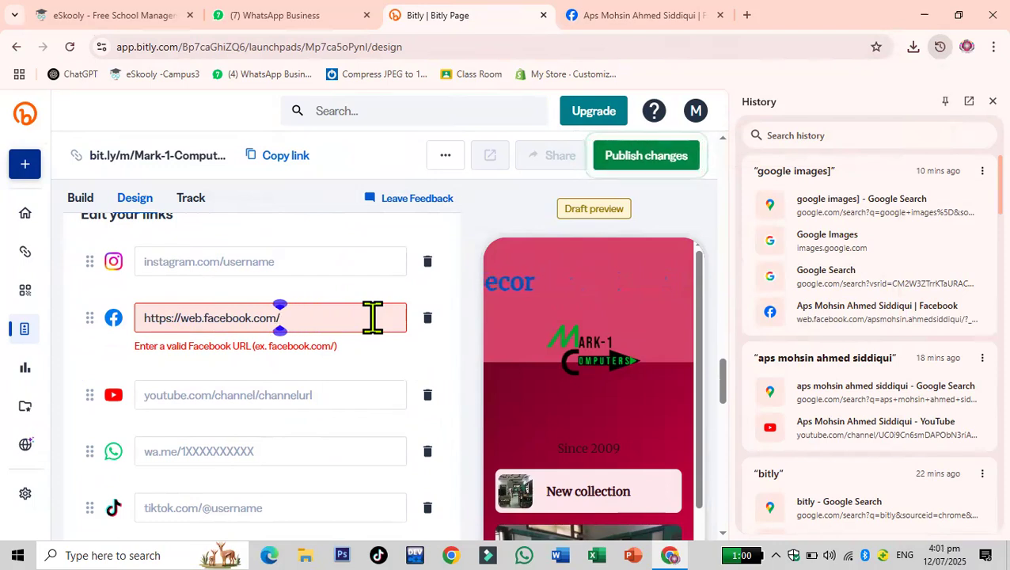
- Paste the Facebook profile address again after the domain and remove its trailing characters
left_click(272, 388)
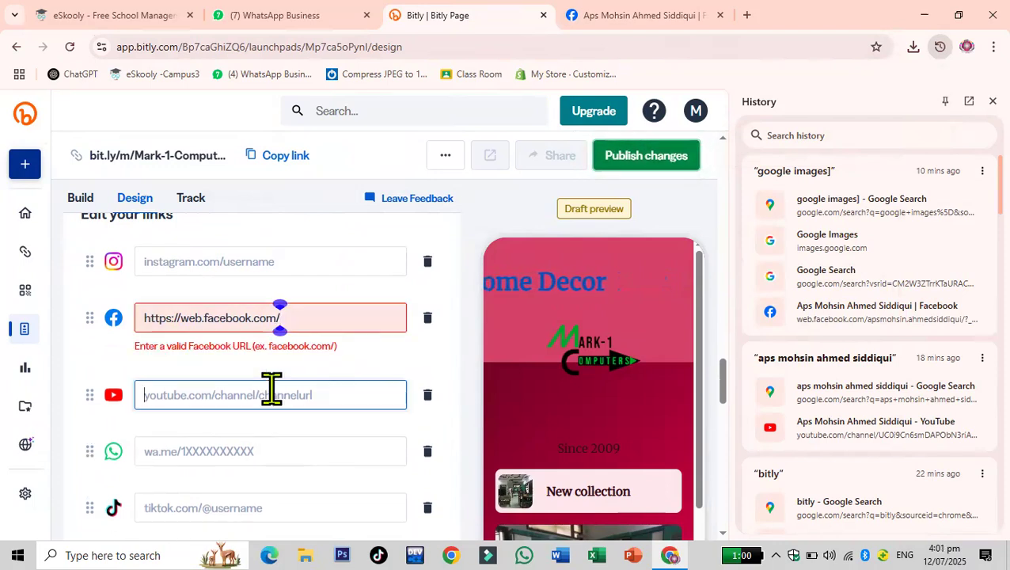
left_click(308, 317)
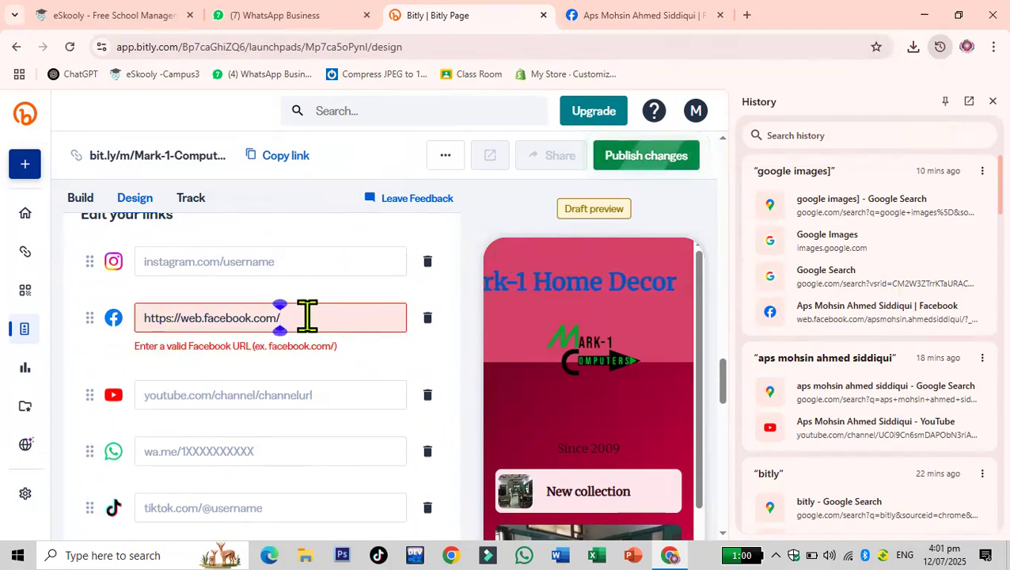
key("ctrl+v")
key("BackSpace")
key("BackSpace")
key("BackSpace")
key("BackSpace")
key("BackSpace")
key("BackSpace")
key("BackSpace")
key("BackSpace")
key("BackSpace")
key("BackSpace")
key("BackSpace")
key("BackSpace")
key("BackSpace")
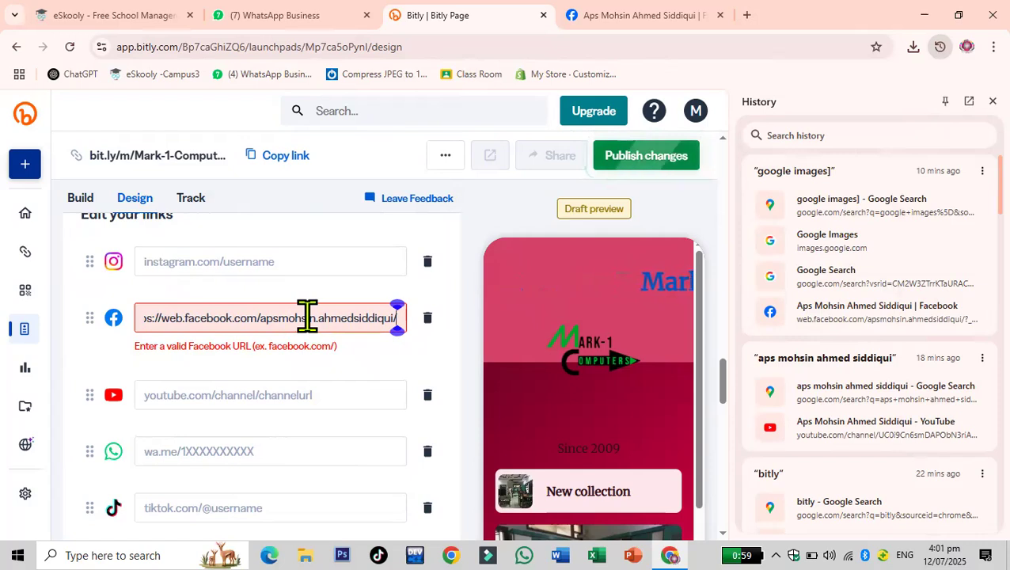
- Remove the duplicated domain and trailing characters from the Facebook link address
left_click(314, 394)
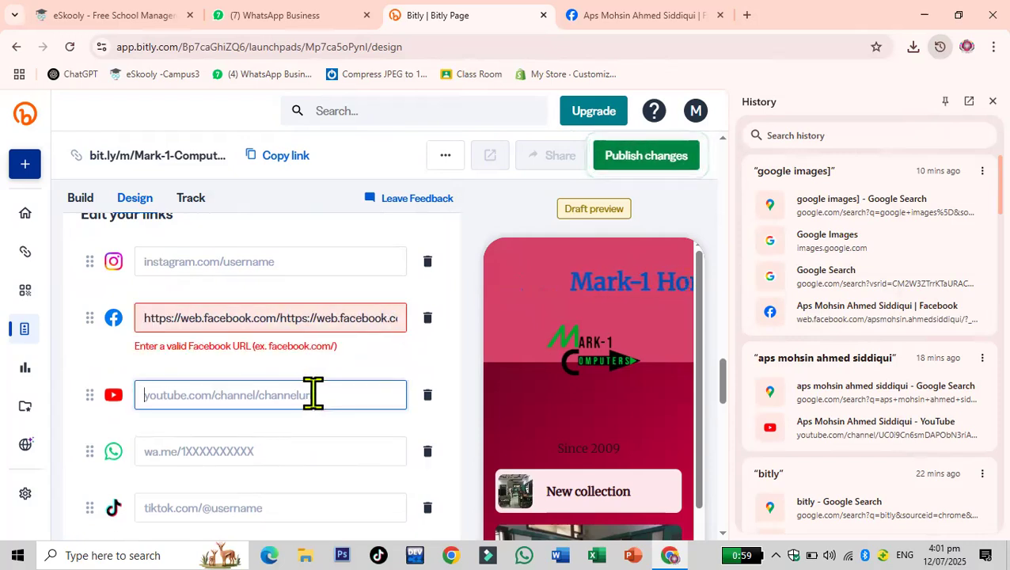
left_click(361, 316)
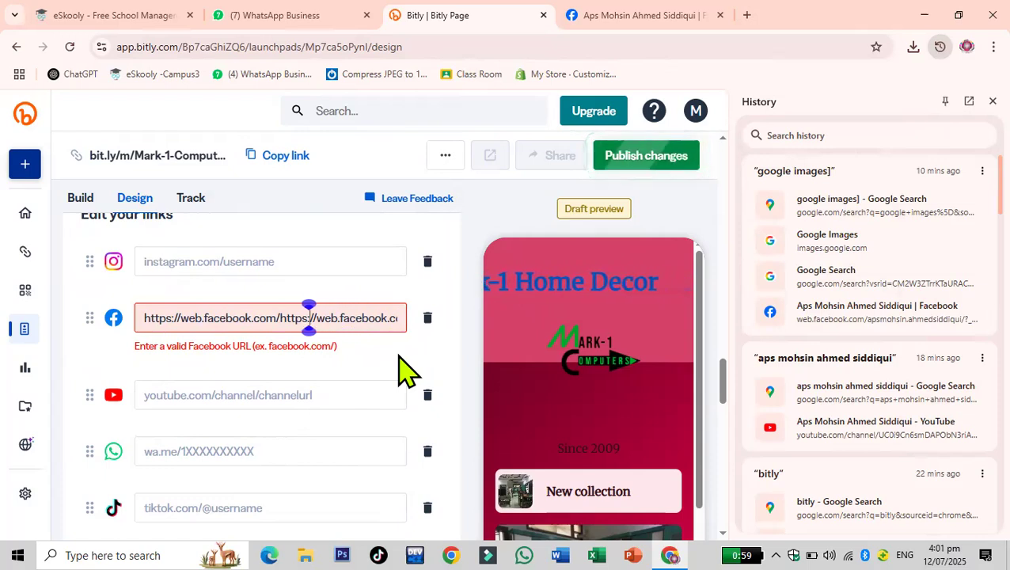
key("BackSpace")
key("BackSpace")
key("BackSpace")
key("BackSpace")
key("BackSpace")
key("BackSpace")
key("BackSpace")
key("BackSpace")
key("BackSpace")
key("BackSpace")
key("BackSpace")
key("BackSpace")
key("BackSpace")
key("BackSpace")
key("BackSpace")
key("BackSpace")
key("BackSpace")
key("BackSpace")
key("BackSpace")
key("BackSpace")
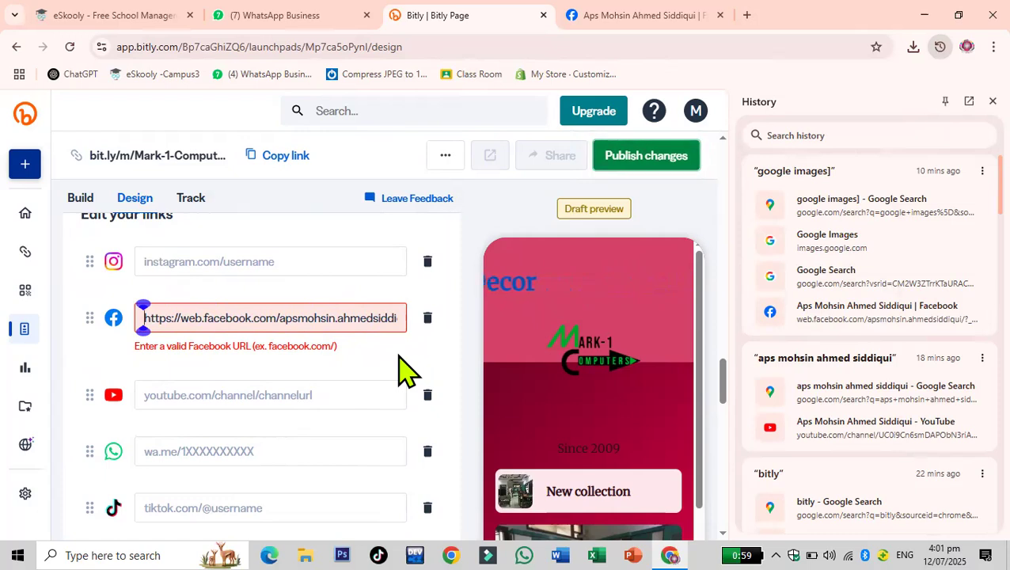
left_click(321, 401)
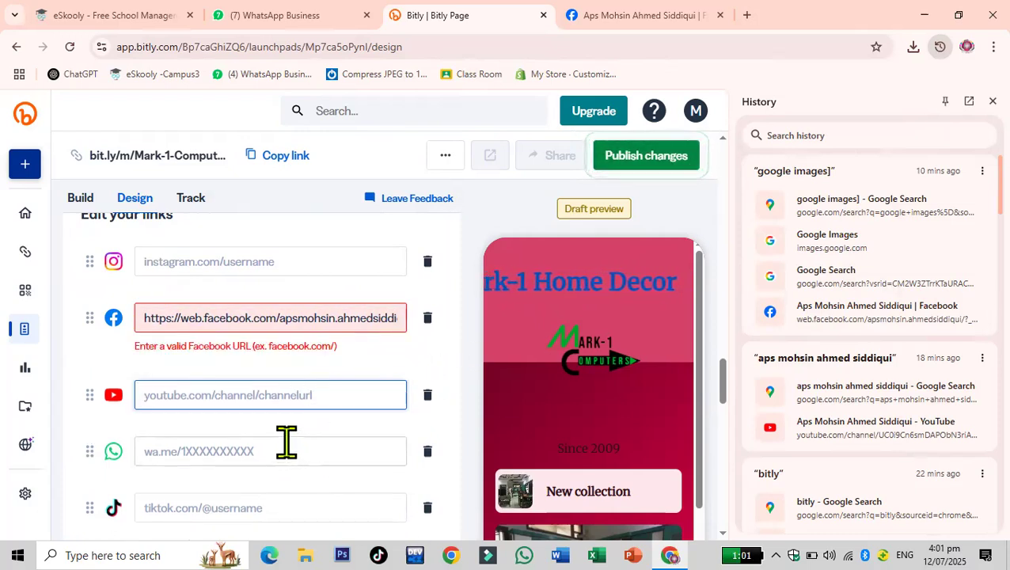
left_click(237, 318)
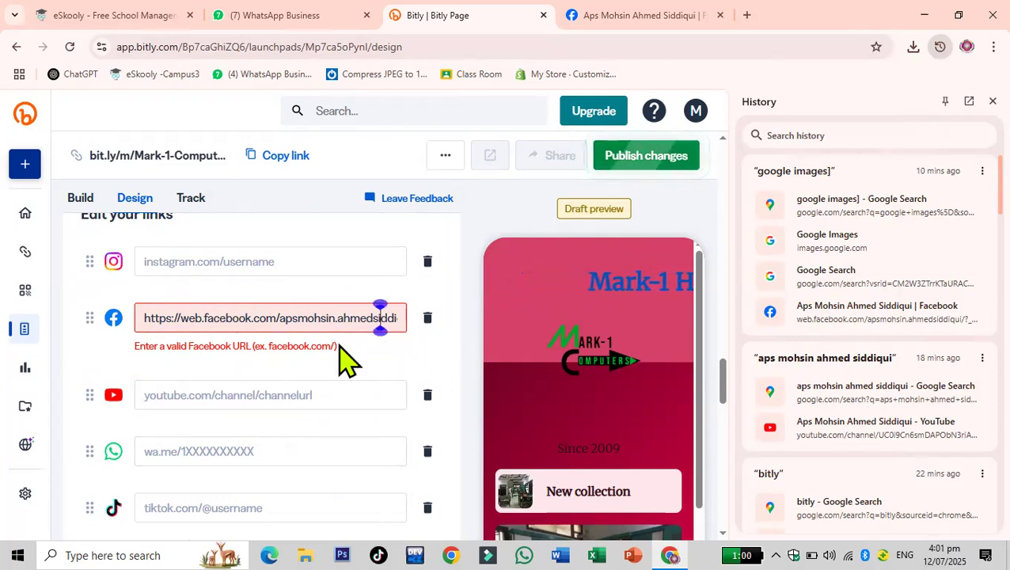
key("Right")
key("Right")
key("Right")
key("Right")
key("Right")
key("Right")
key("Right")
key("BackSpace")
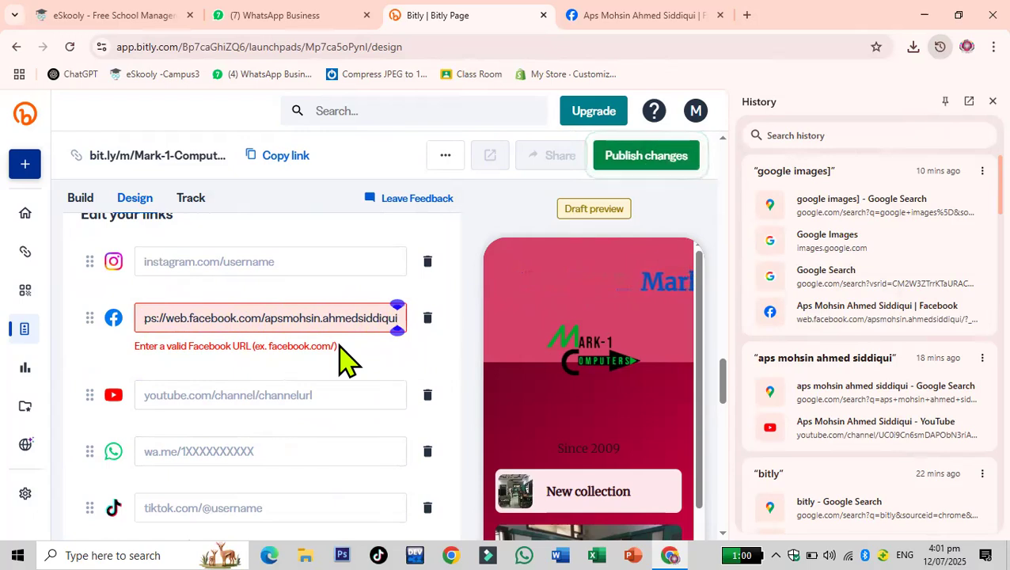
left_click(338, 401)
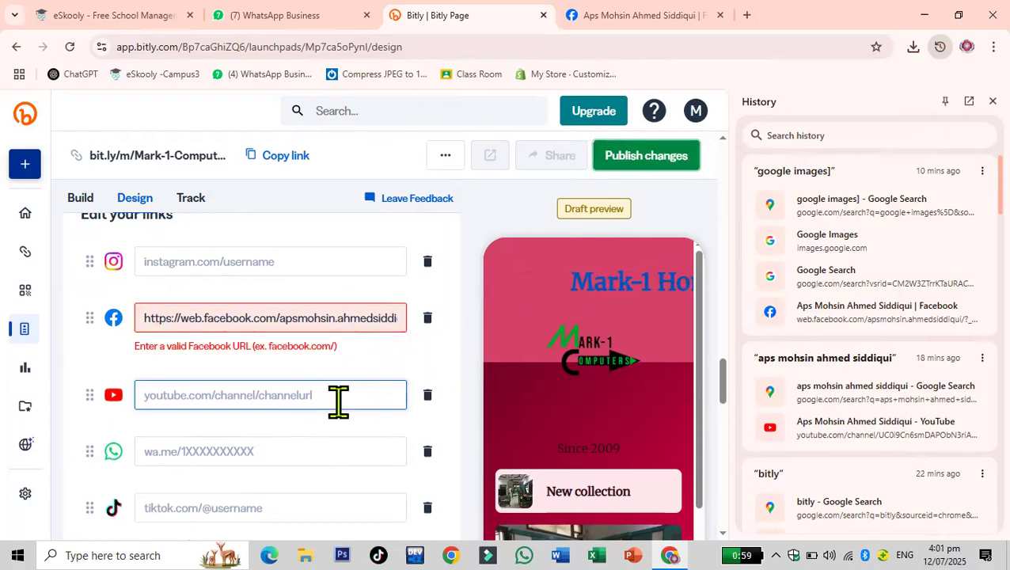
- Select the Facebook link address and copy the Bitly Page's short link
left_click_drag(141, 316, 433, 334)
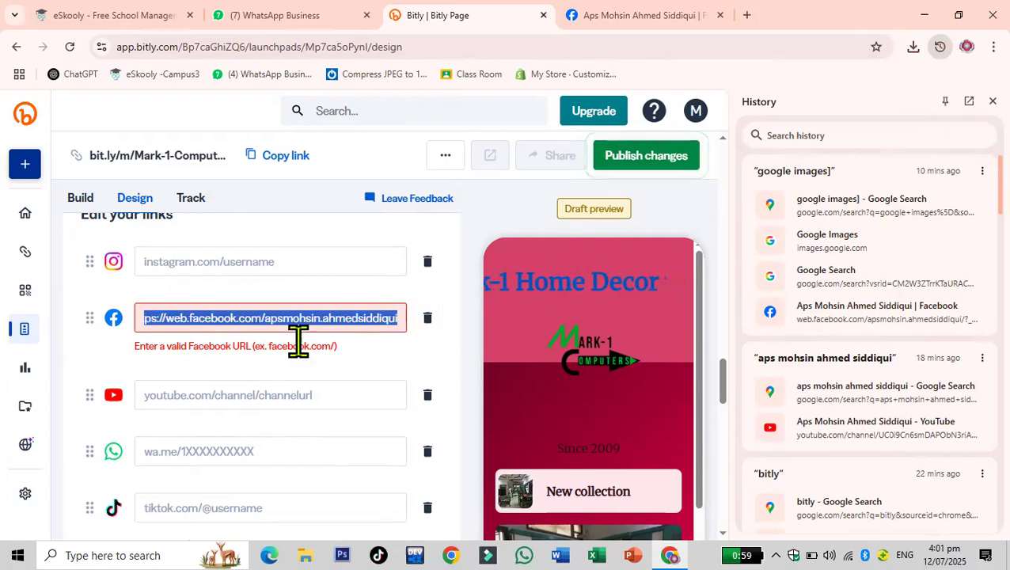
scroll(304, 354, "down", 10)
scroll(304, 354, "up", 2)
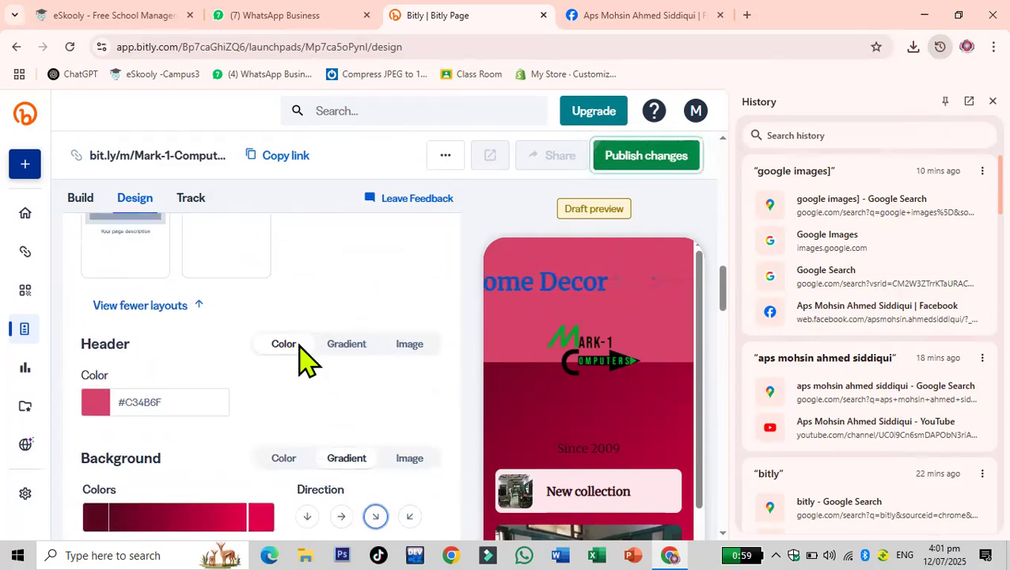
left_click(289, 168)
scroll(315, 327, "down", 5)
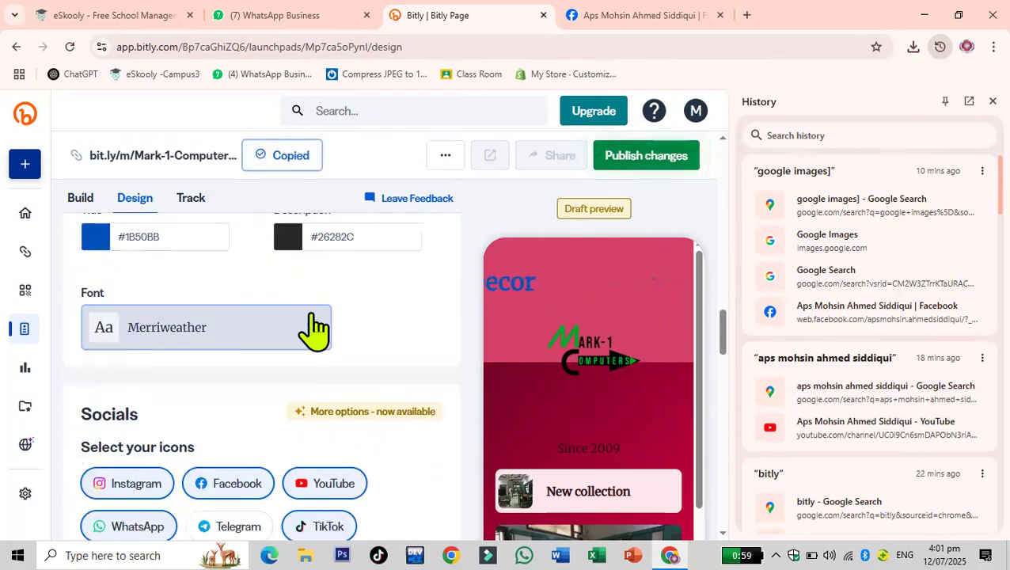
scroll(315, 327, "up", 15)
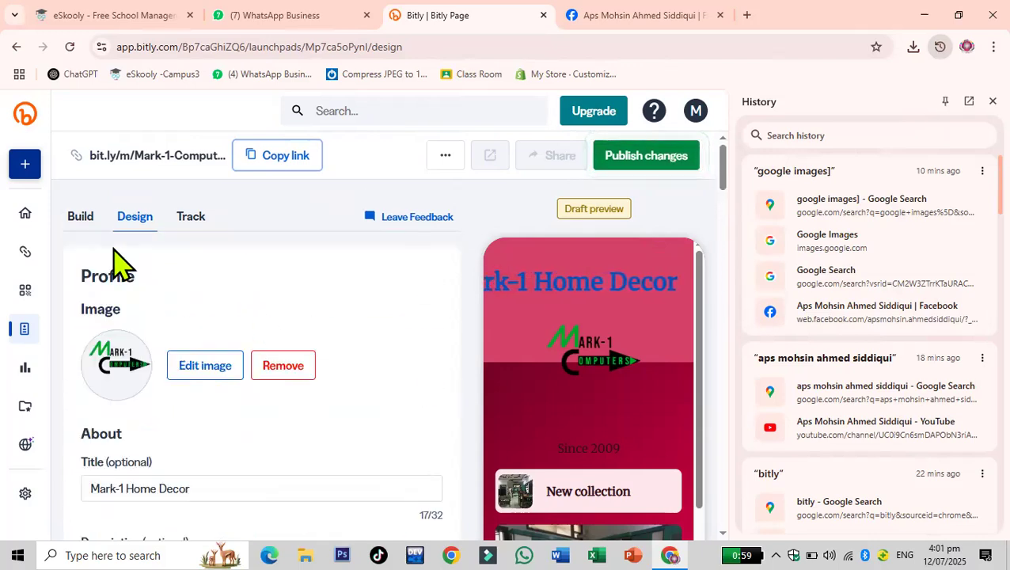
- In the Facebook tab, open the school's YouTube channel from the address-bar suggestions and select its address
left_click(633, 17)
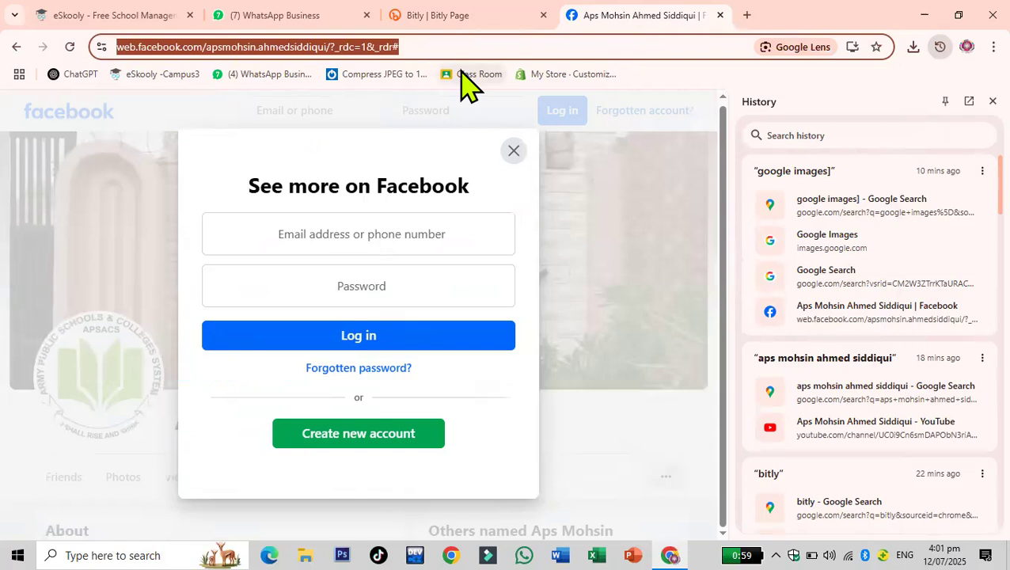
type("aps mohsi")
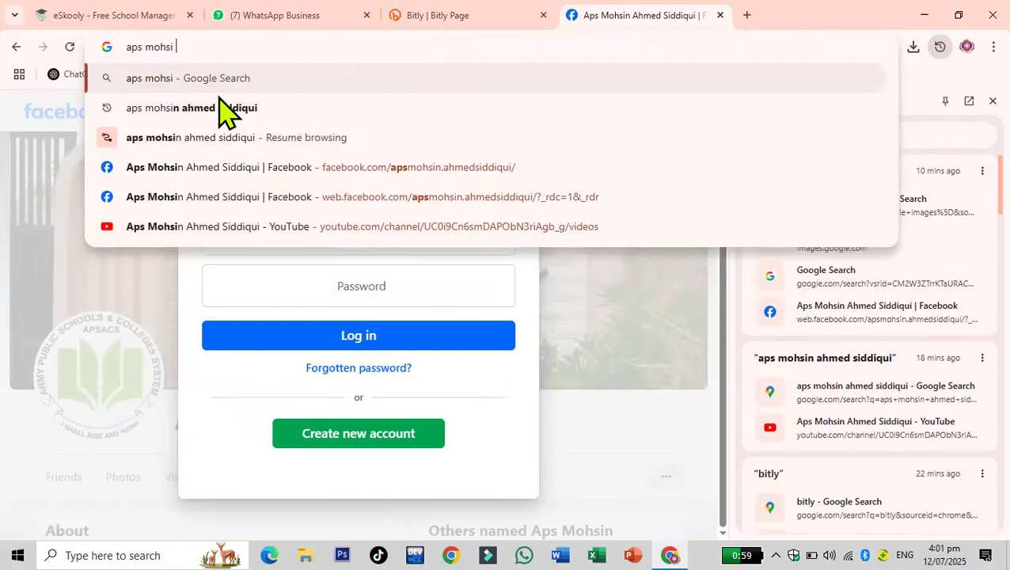
left_click(200, 227)
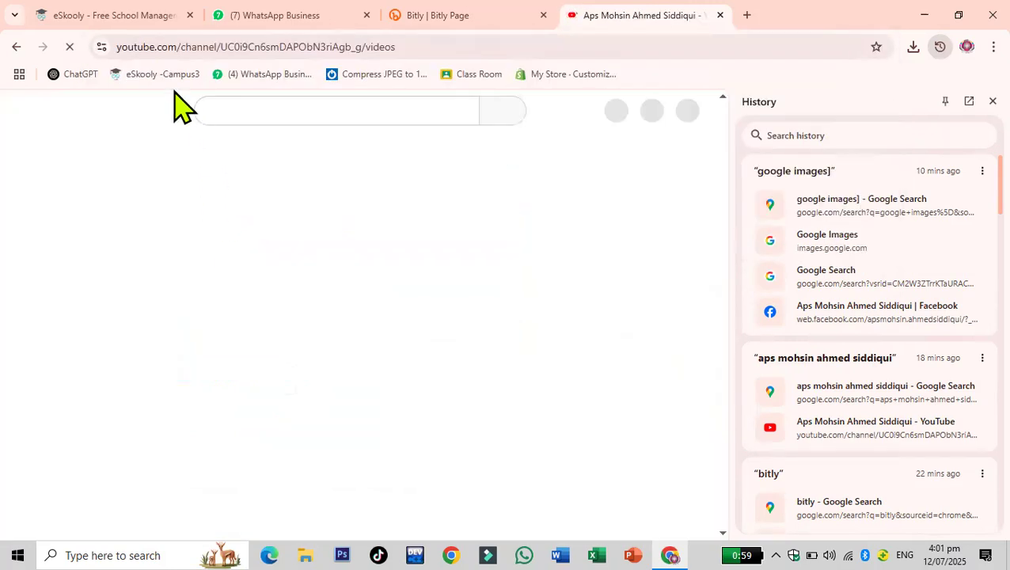
left_click(408, 46)
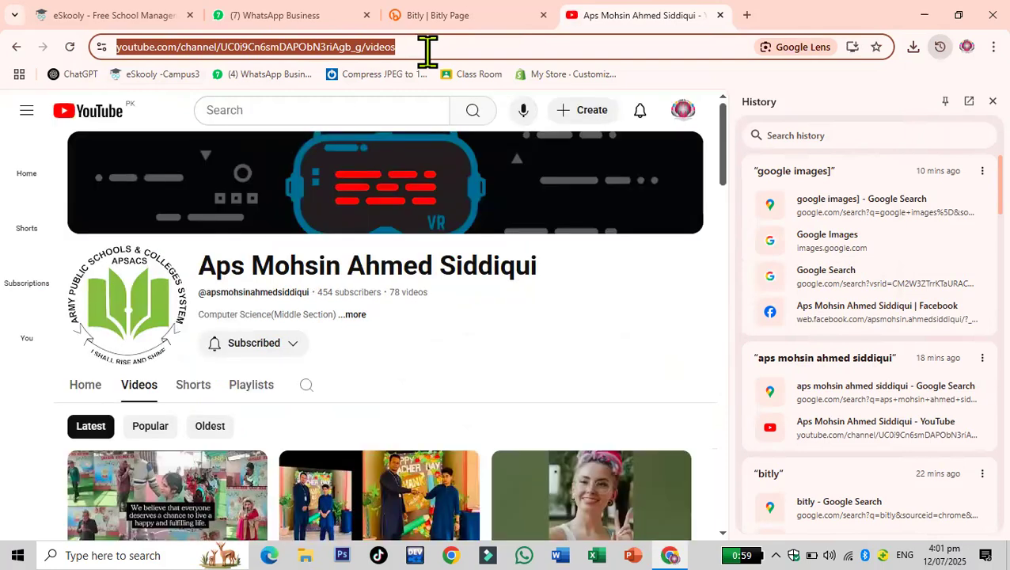
- Return to the Bitly Page editor and delete the Facebook link field
left_click(430, 17)
scroll(381, 408, "down", 1)
scroll(379, 403, "down", 10)
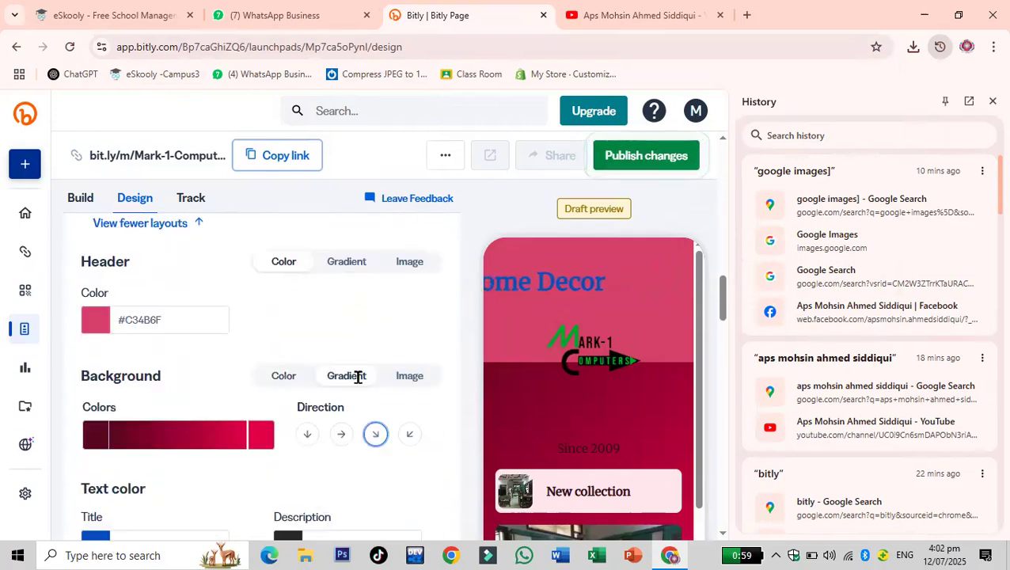
scroll(360, 387, "down", 3)
scroll(362, 394, "up", 2)
scroll(360, 394, "up", 1)
scroll(361, 397, "down", 8)
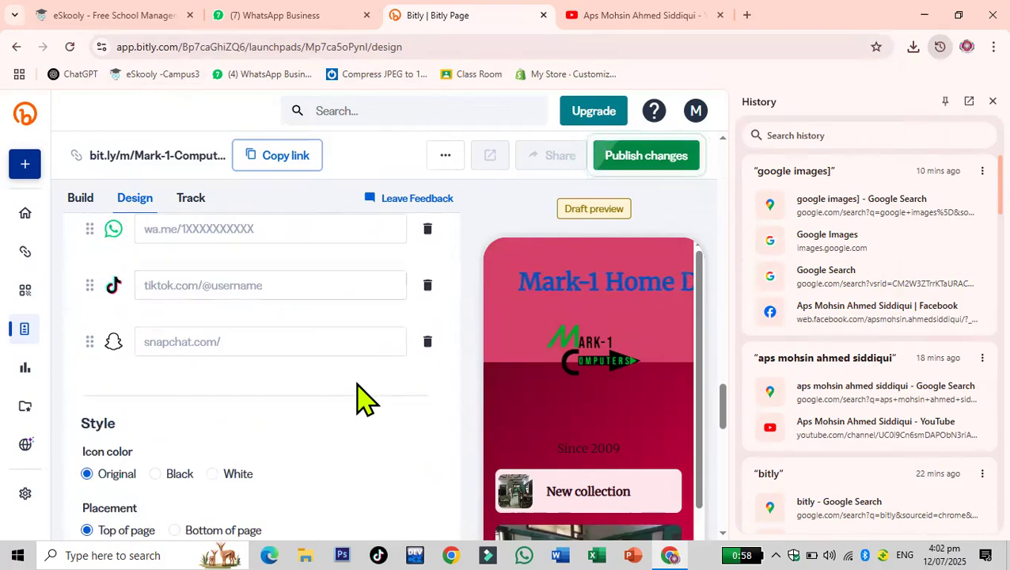
scroll(360, 400, "up", 3)
left_click(427, 319)
left_click(249, 319)
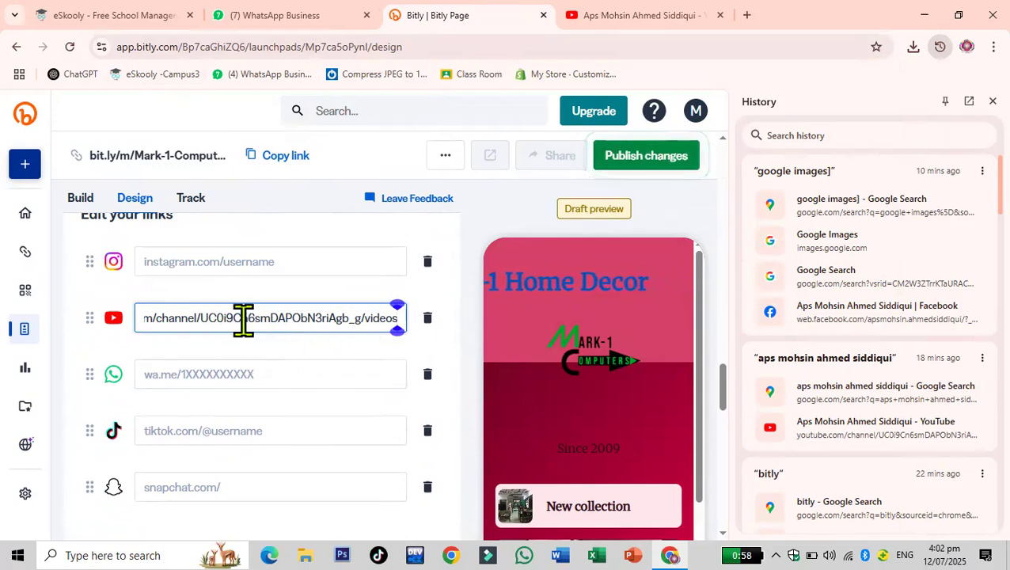
left_click(290, 374)
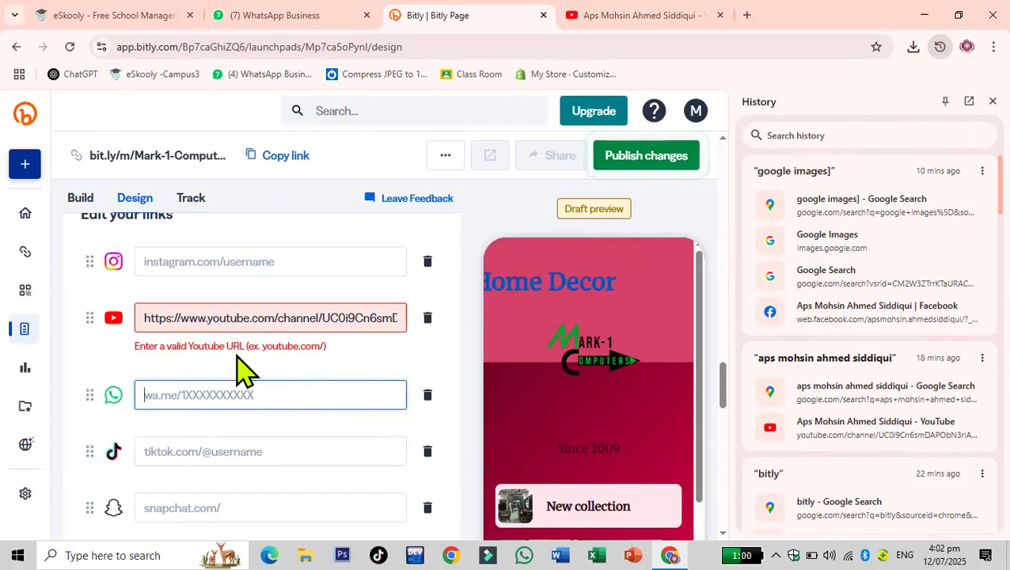
left_click(257, 318)
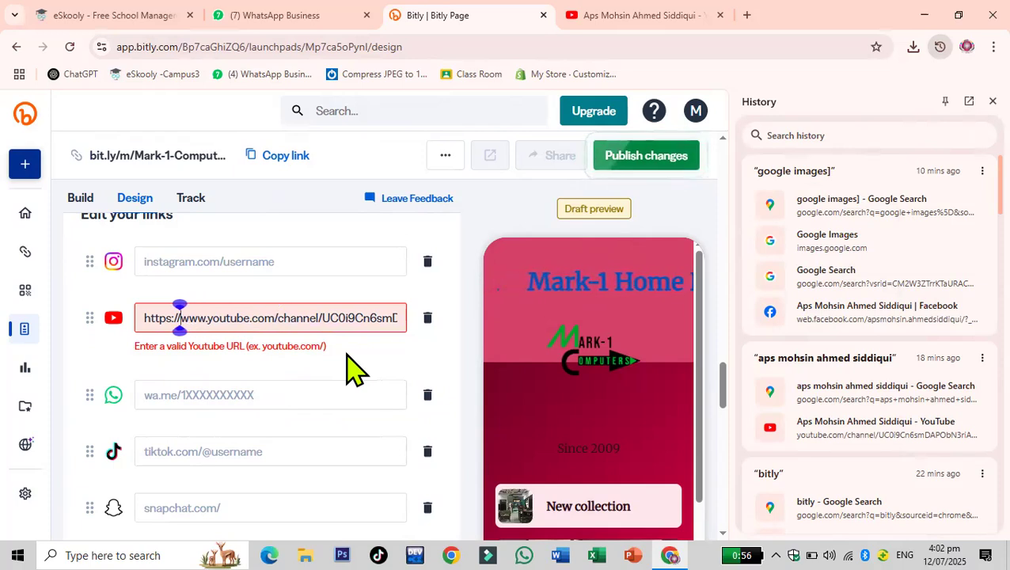
key("BackSpace")
key("BackSpace")
key("BackSpace")
key("BackSpace")
key("BackSpace")
key("BackSpace")
key("BackSpace")
key("BackSpace")
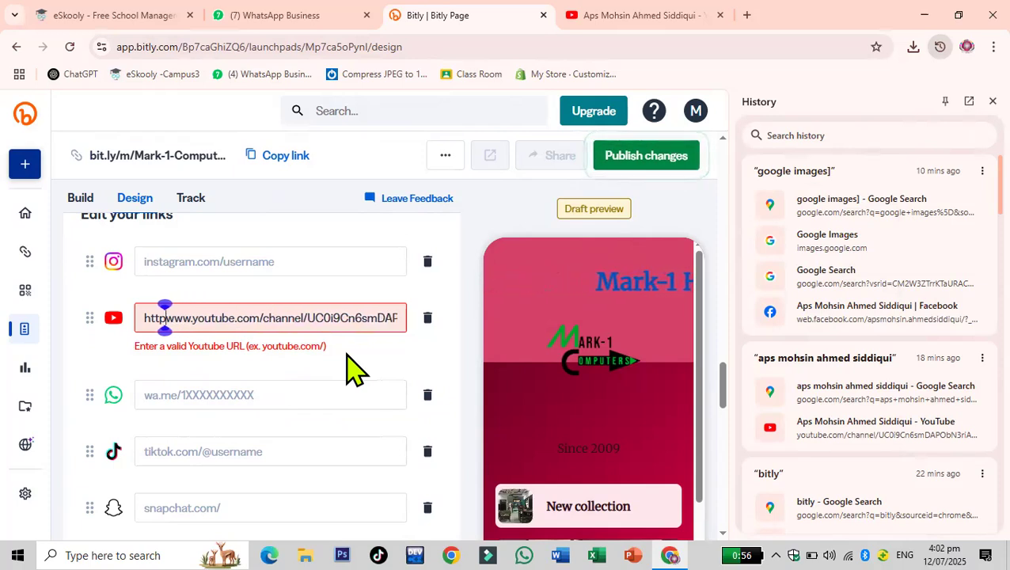
left_click(204, 395)
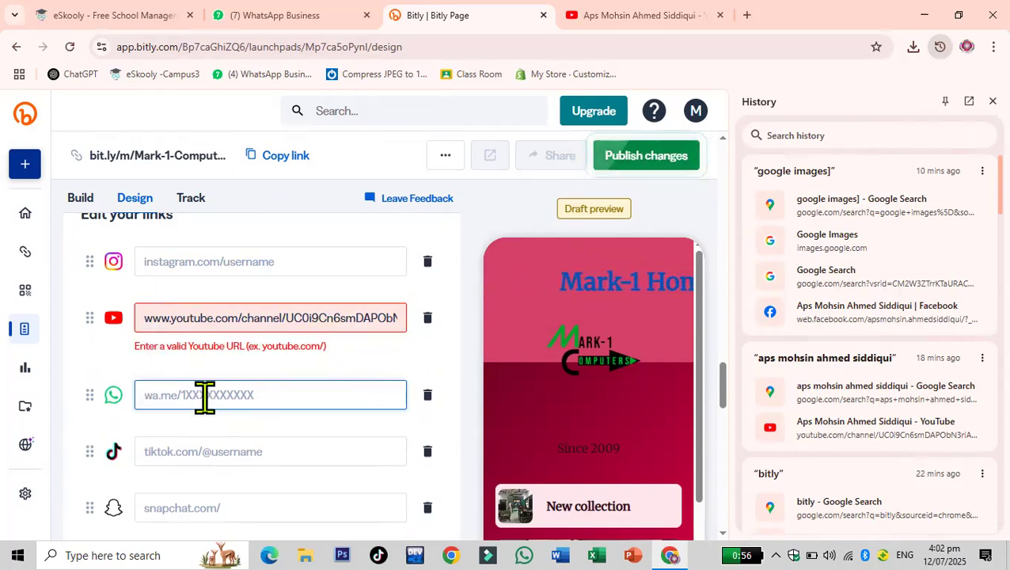
- Remove the trailing videos segment from the YouTube channel address
left_click(143, 317)
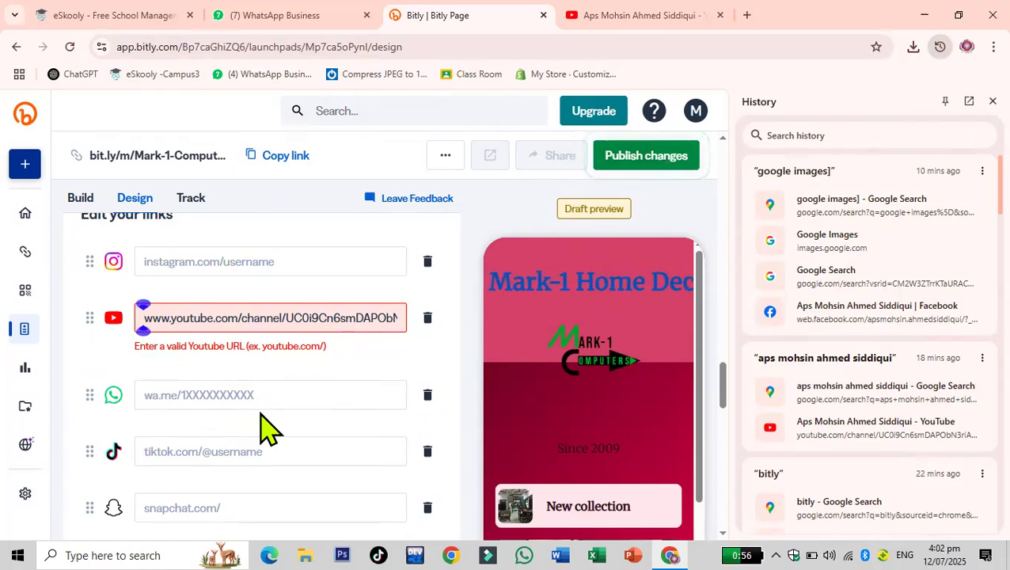
key("Right")
key("Right")
key("Right")
key("Right")
key("Right")
key("Right")
key("Right")
key("Right")
key("Right")
key("Right")
key("Right")
key("Right")
key("Right")
key("Right")
key("Right")
key("Right")
key("Right")
key("Right")
key("Right")
key("Right")
key("Right")
key("Right")
key("Right")
key("Right")
key("Right")
key("Right")
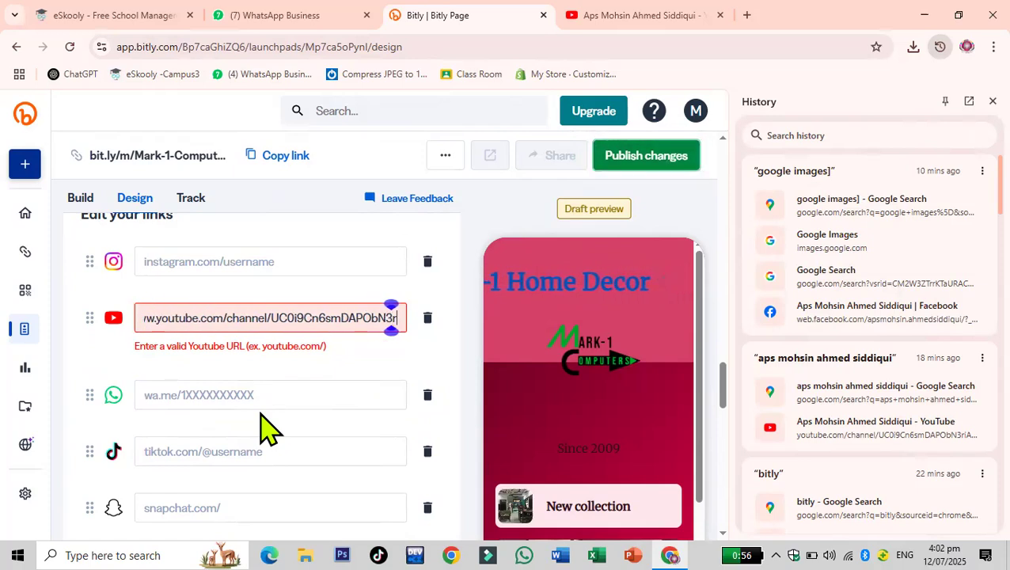
key("BackSpace")
key("BackSpace")
key("BackSpace")
key("BackSpace")
key("BackSpace")
key("BackSpace")
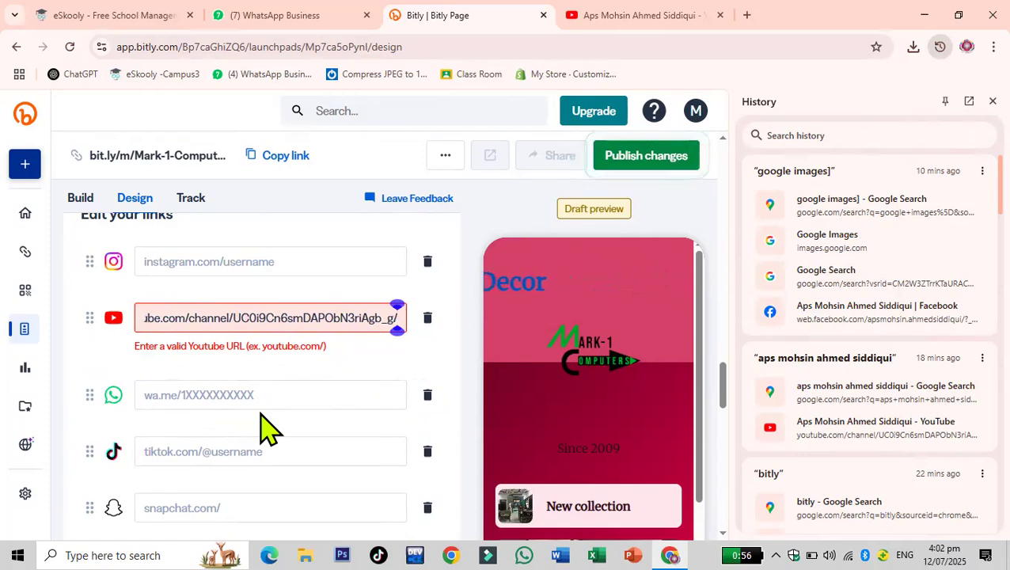
left_click(262, 384)
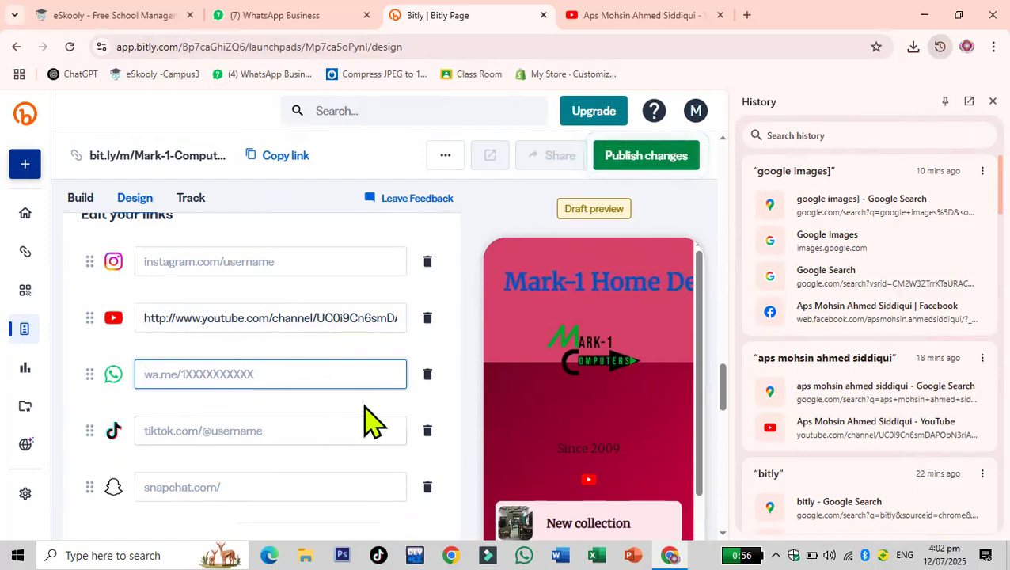
scroll(140, 379, "down", 3)
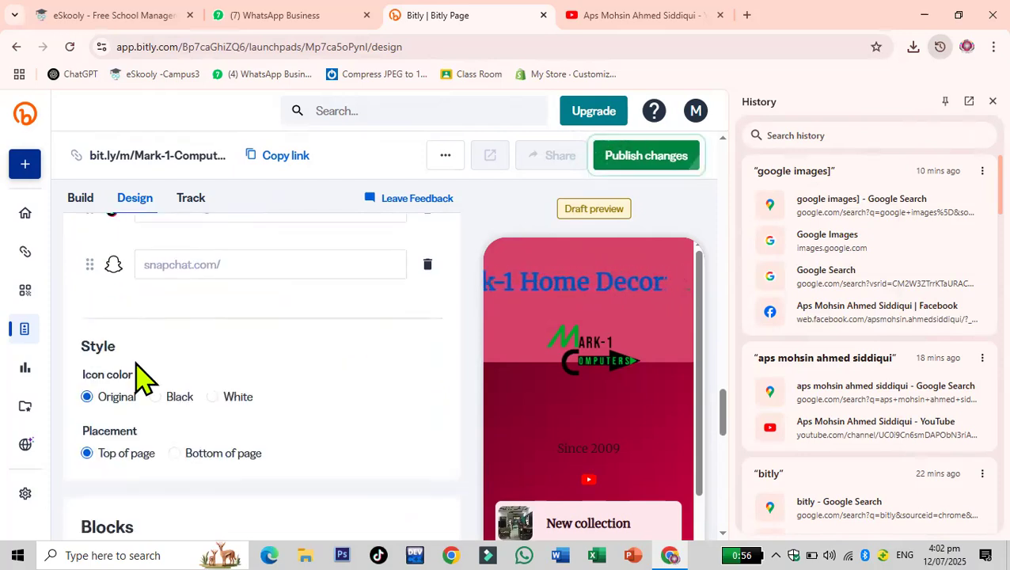
- Test the YouTube icon in the page preview by opening the linked channel, then close that tab
scroll(188, 281, "up", 2)
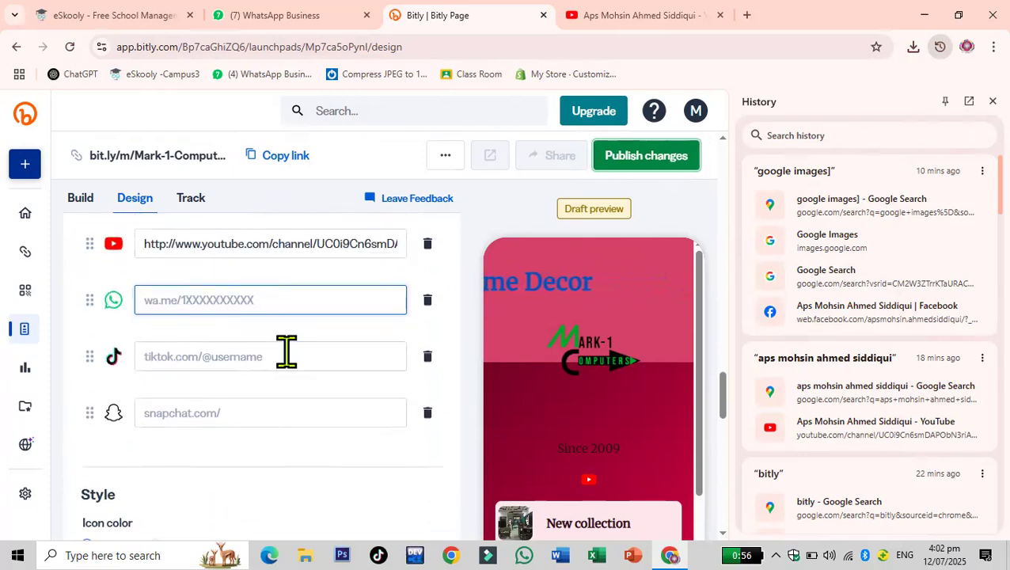
scroll(287, 354, "down", 5)
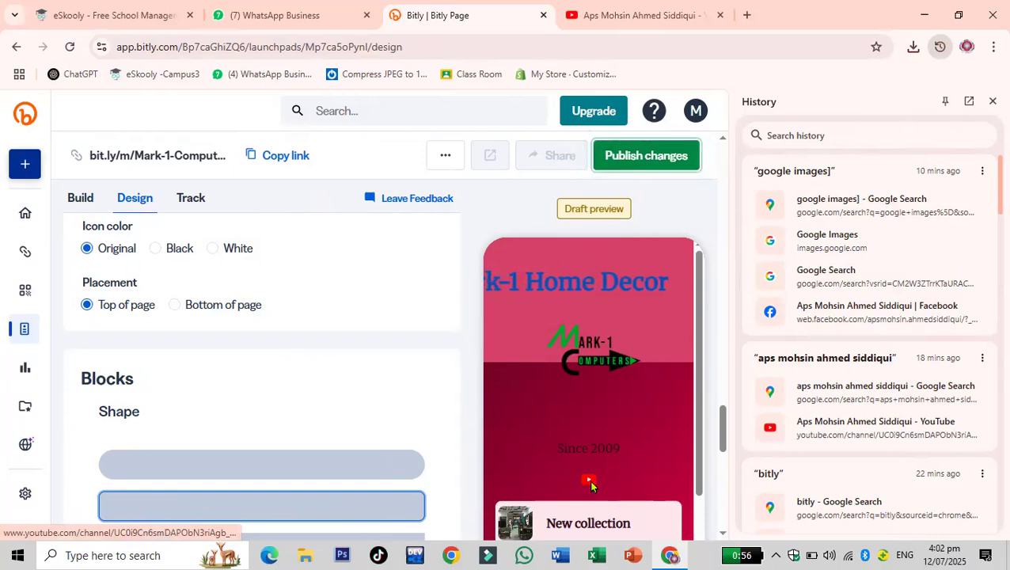
left_click(589, 480)
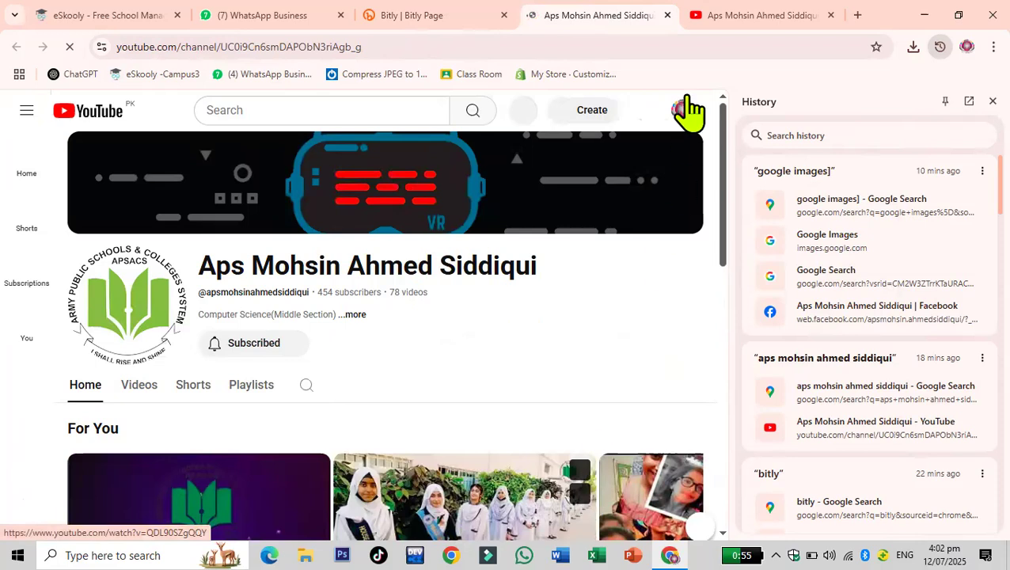
left_click(667, 15)
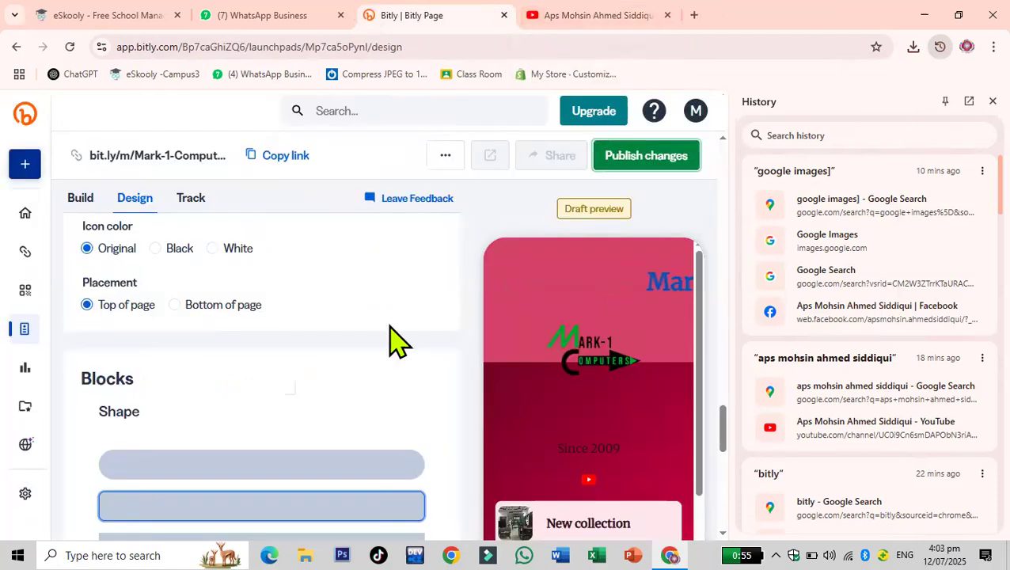
- Try the Black and White social icon colours, returning to the Original colour
left_click(156, 248)
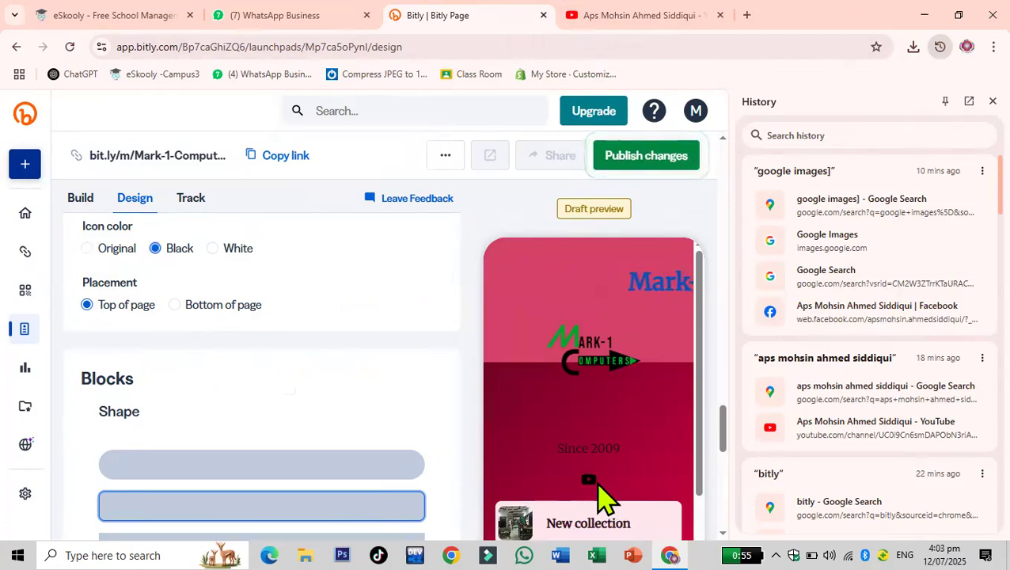
left_click(212, 248)
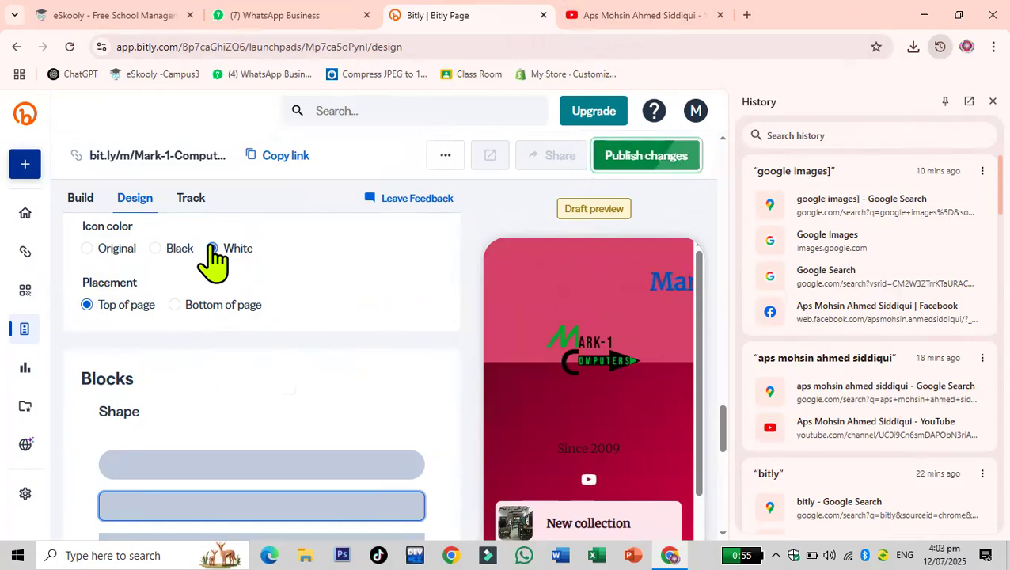
left_click(113, 249)
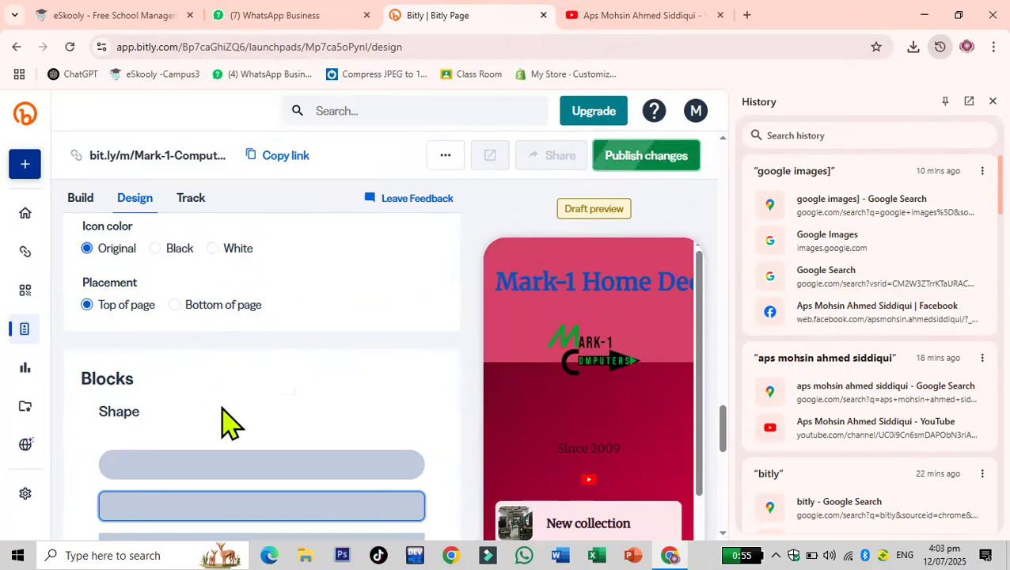
- Try placing the social icons at the bottom of the page, then switch back to top of page
left_click(176, 305)
scroll(579, 451, "down", 5)
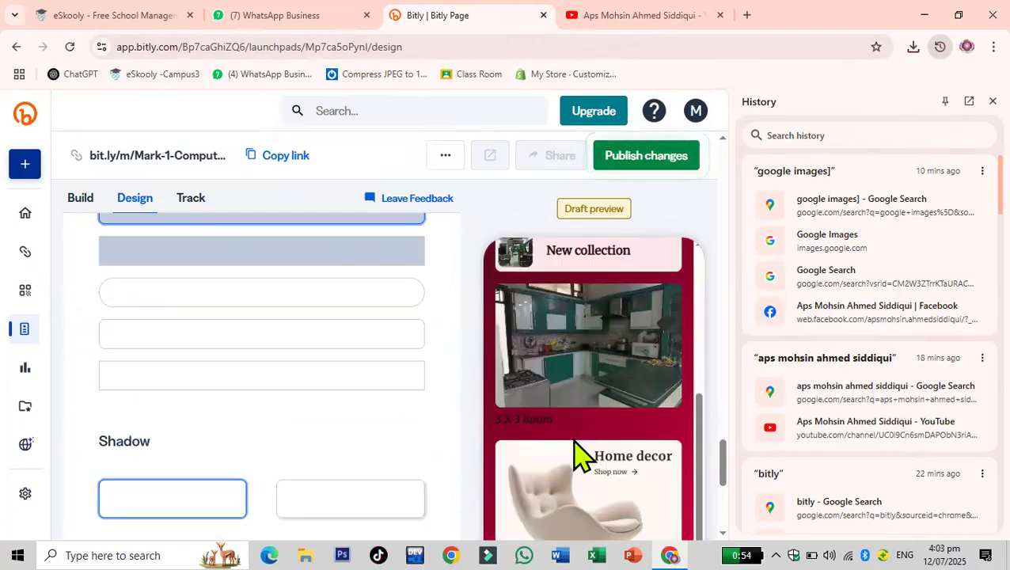
scroll(112, 365, "up", 6)
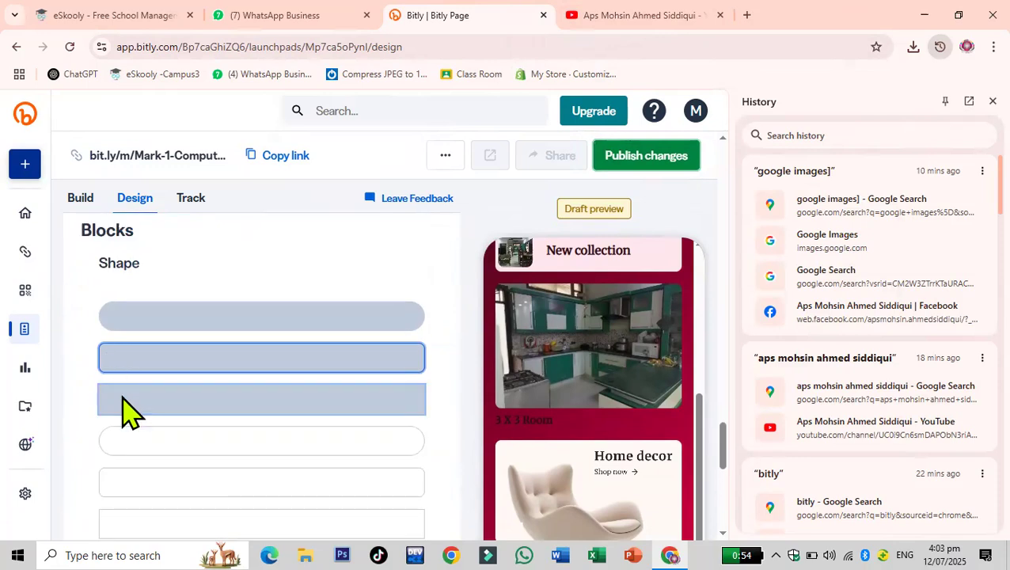
scroll(143, 431, "up", 2)
scroll(149, 444, "down", 5)
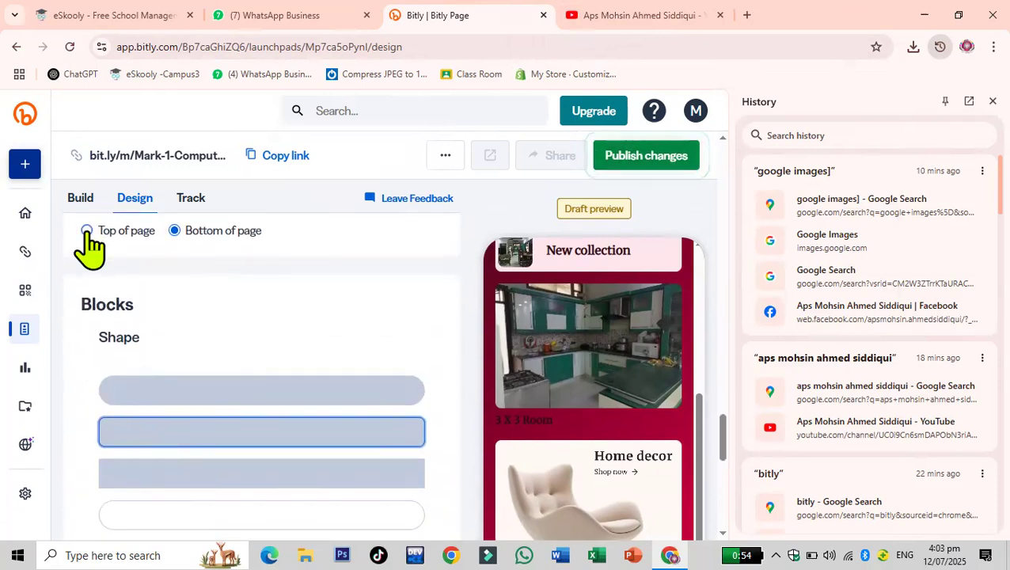
left_click(88, 231)
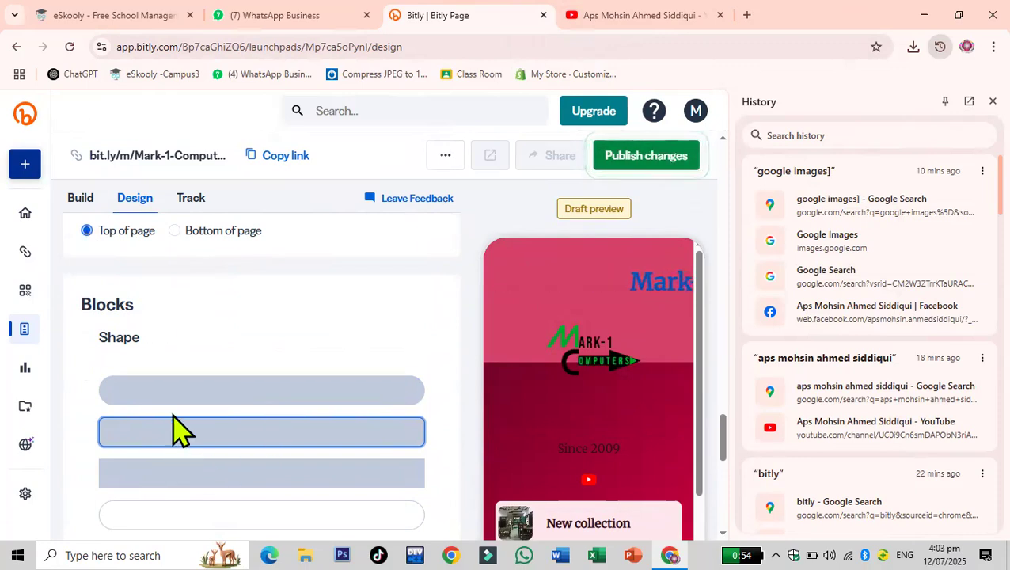
- Choose a block shape and the hard-edged shadow style for the page's link blocks
scroll(180, 428, "down", 2)
left_click(247, 249)
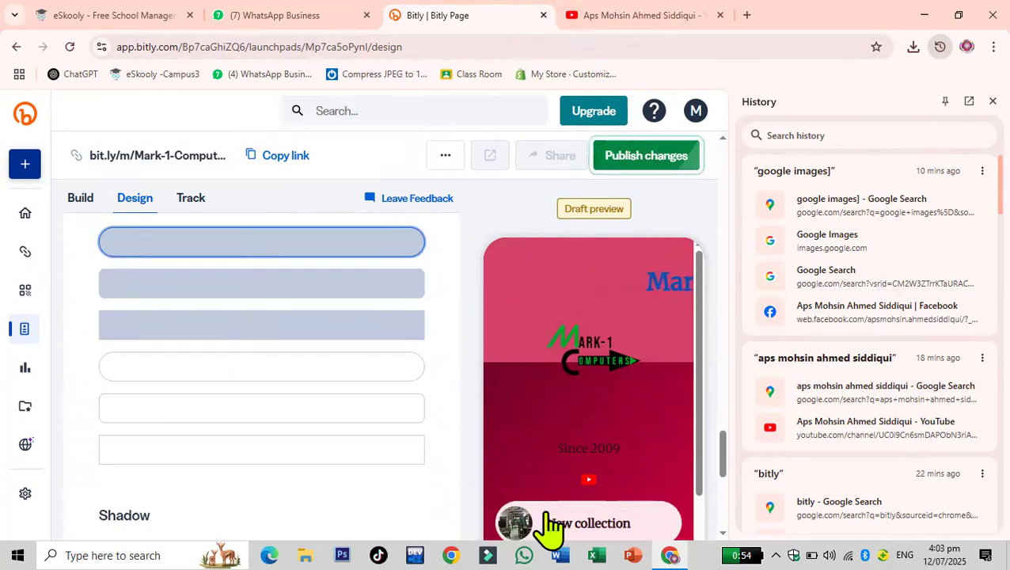
left_click(309, 286)
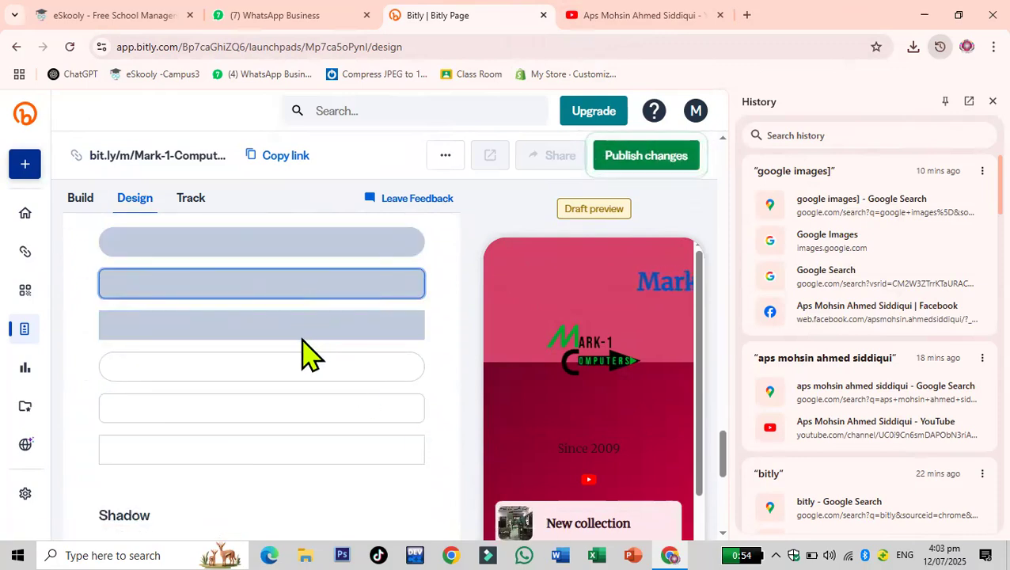
left_click(301, 333)
scroll(309, 342, "down", 5)
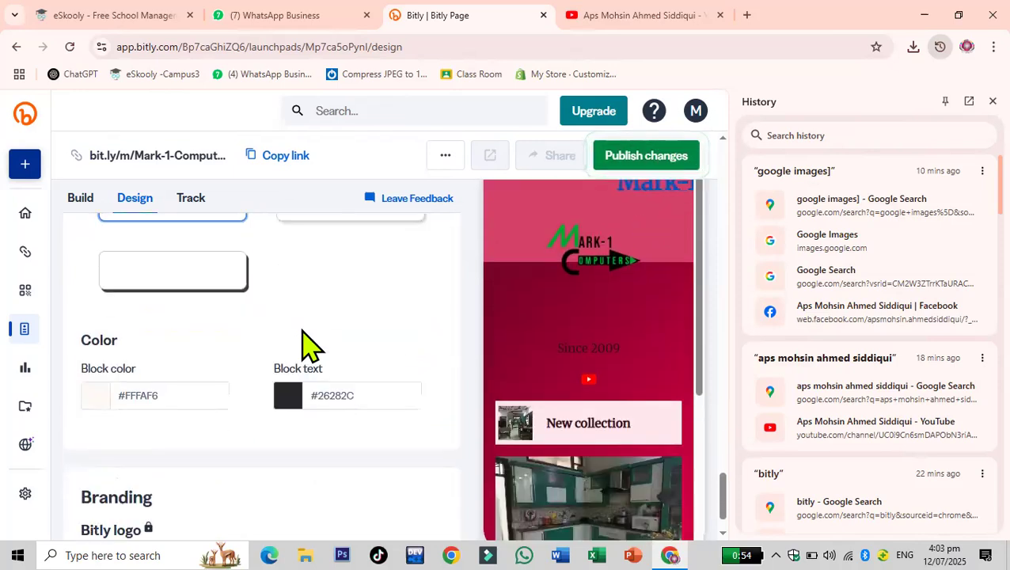
scroll(309, 345, "up", 1)
left_click(348, 304)
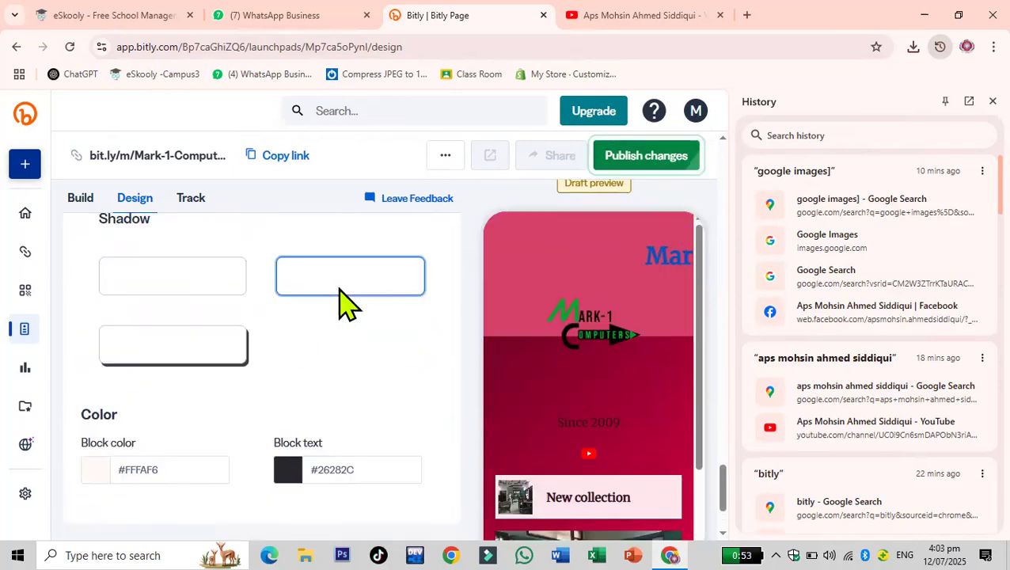
scroll(255, 365, "up", 1)
scroll(253, 364, "up", 4)
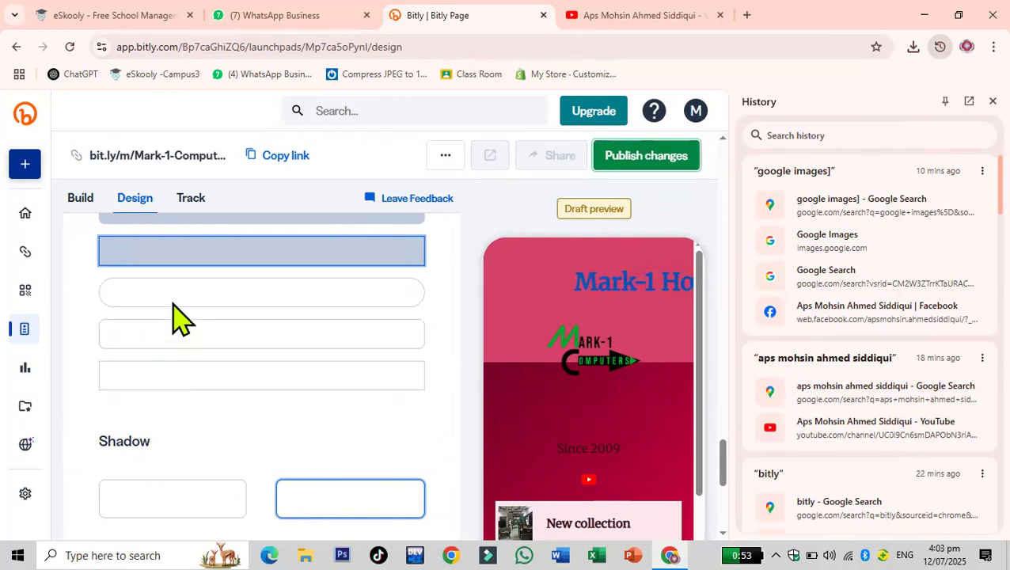
scroll(401, 388, "down", 3)
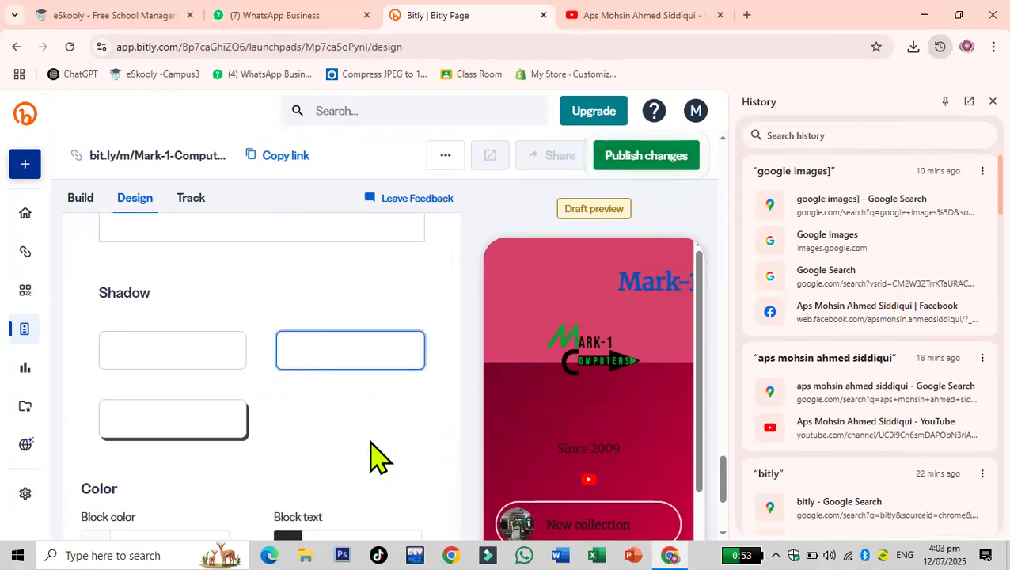
scroll(261, 411, "down", 2)
left_click(176, 354)
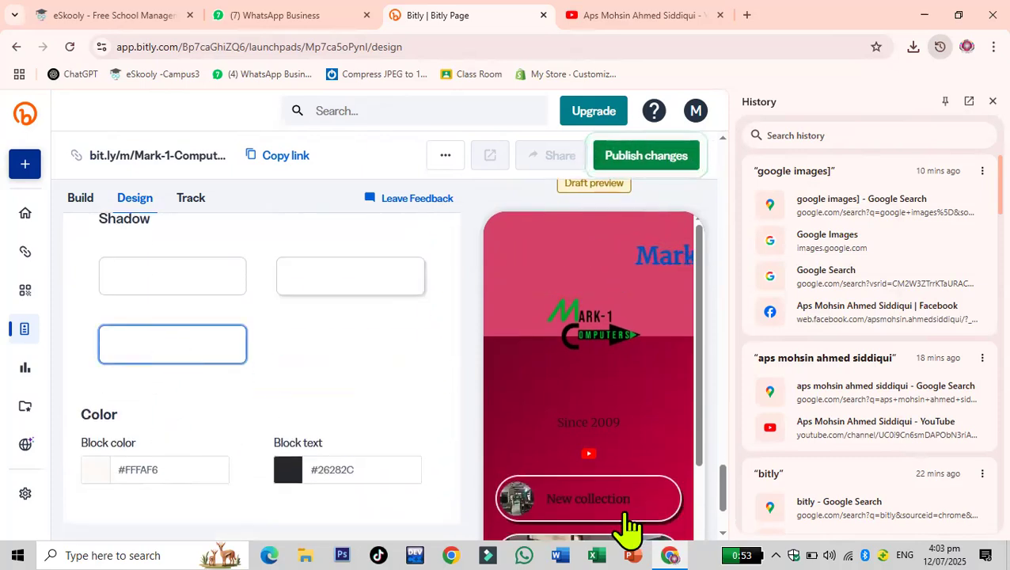
- Adjust the block text colour and block colour using the colour pickers
scroll(300, 390, "down", 3)
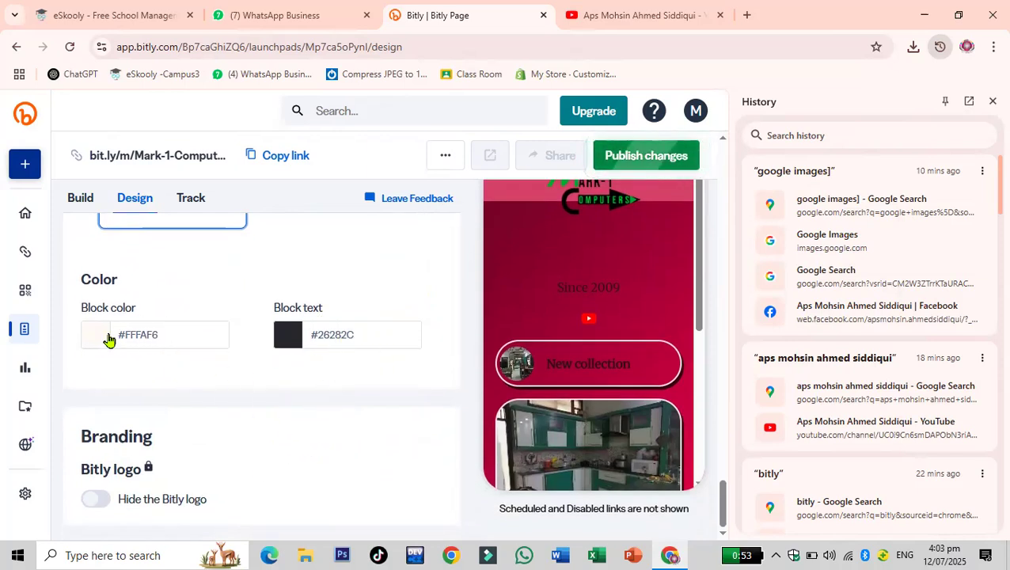
left_click(286, 333)
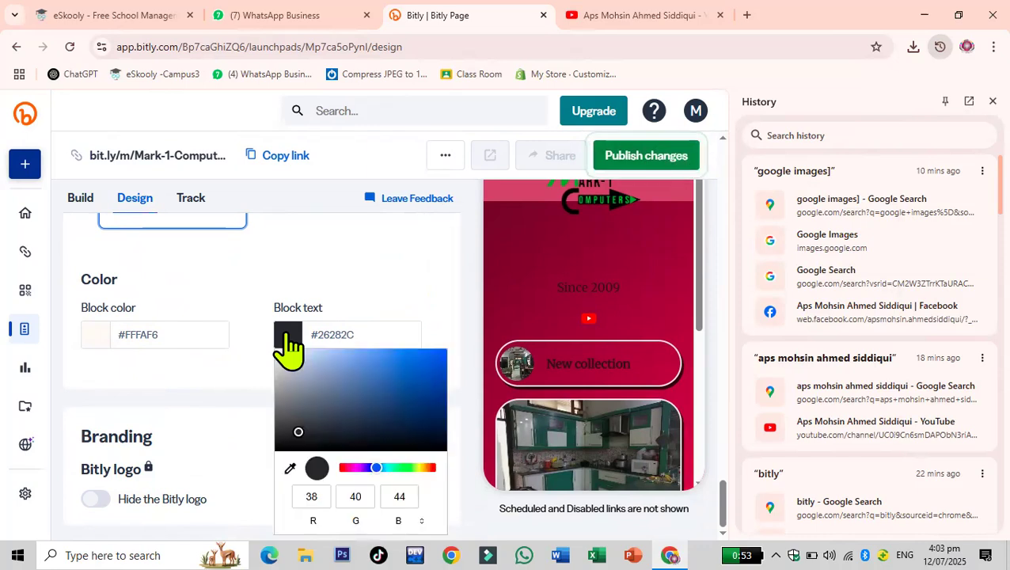
left_click(389, 368)
left_click(88, 340)
left_click(224, 369)
left_click(357, 415)
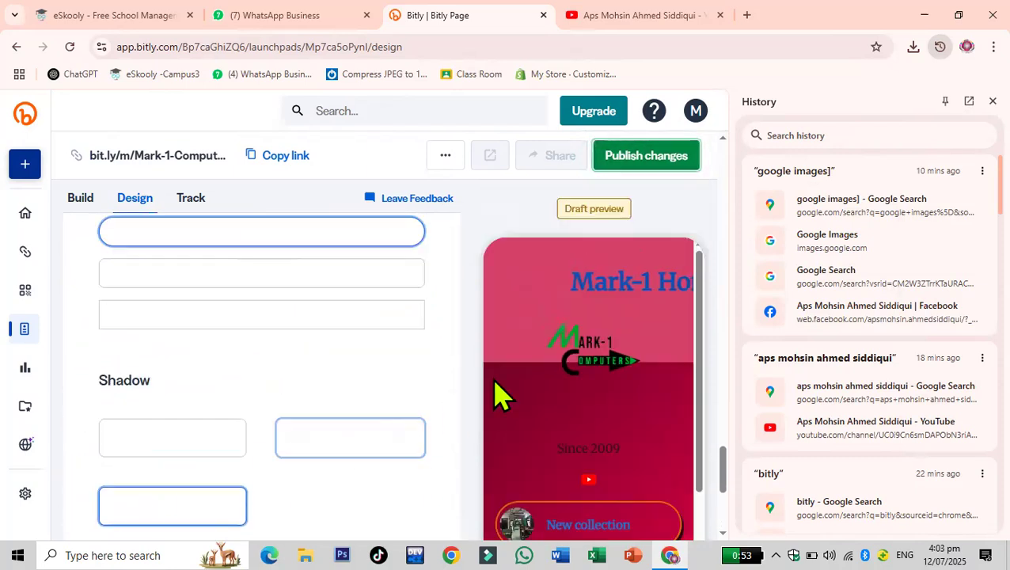
- Publish the page changes despite the empty sample links and copy the page's short link
left_click(631, 162)
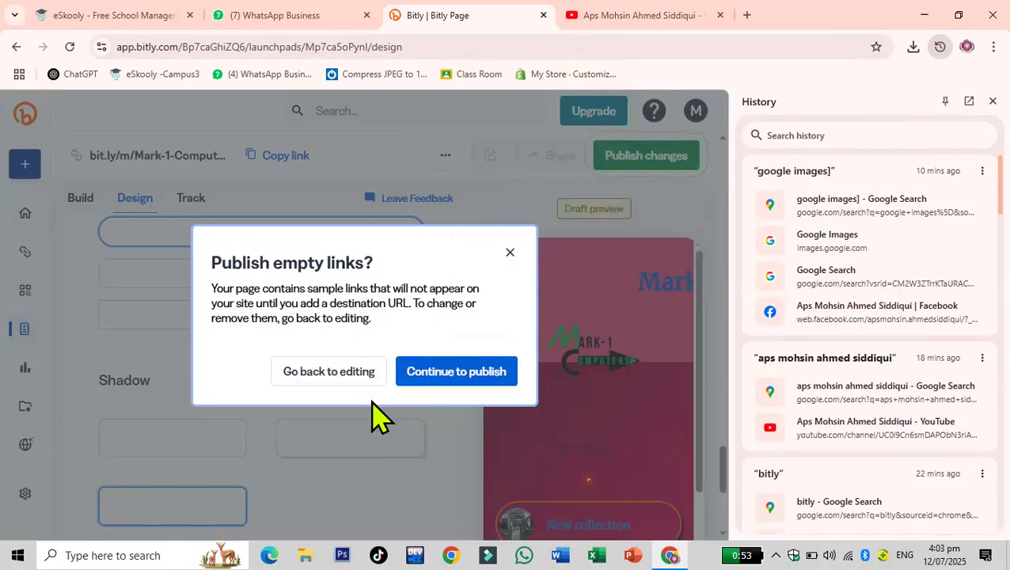
left_click(445, 378)
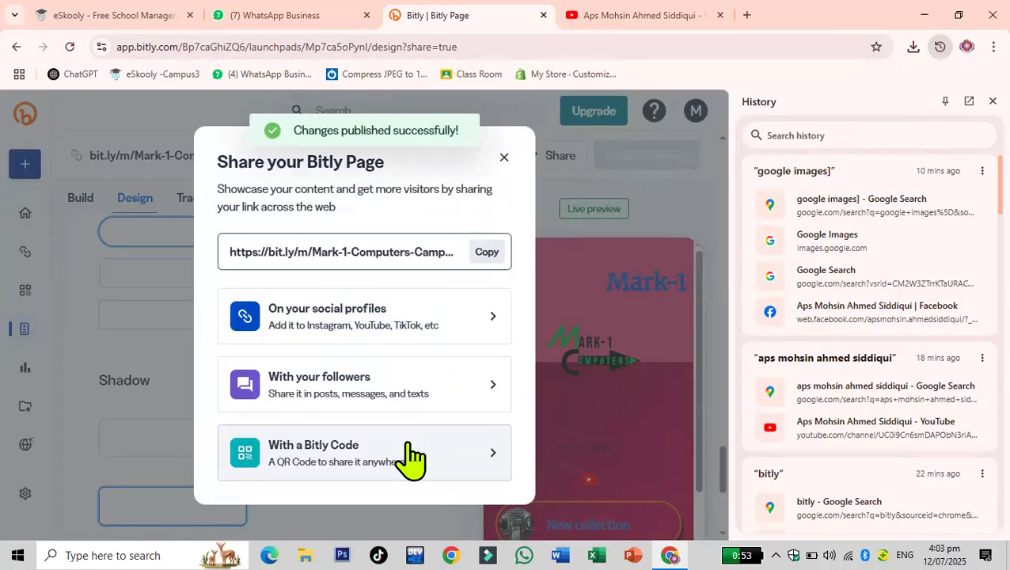
left_click(484, 253)
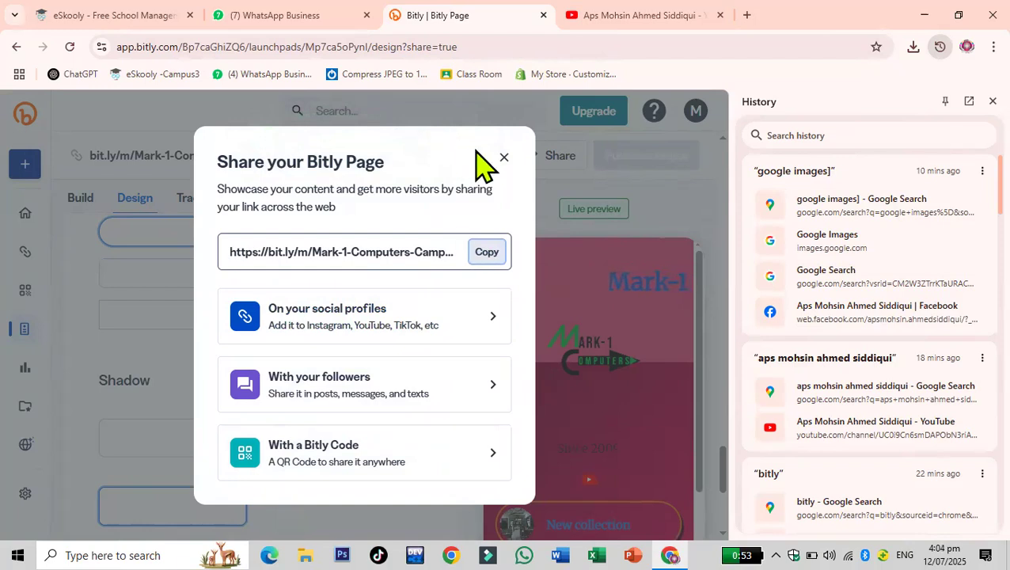
left_click(503, 161)
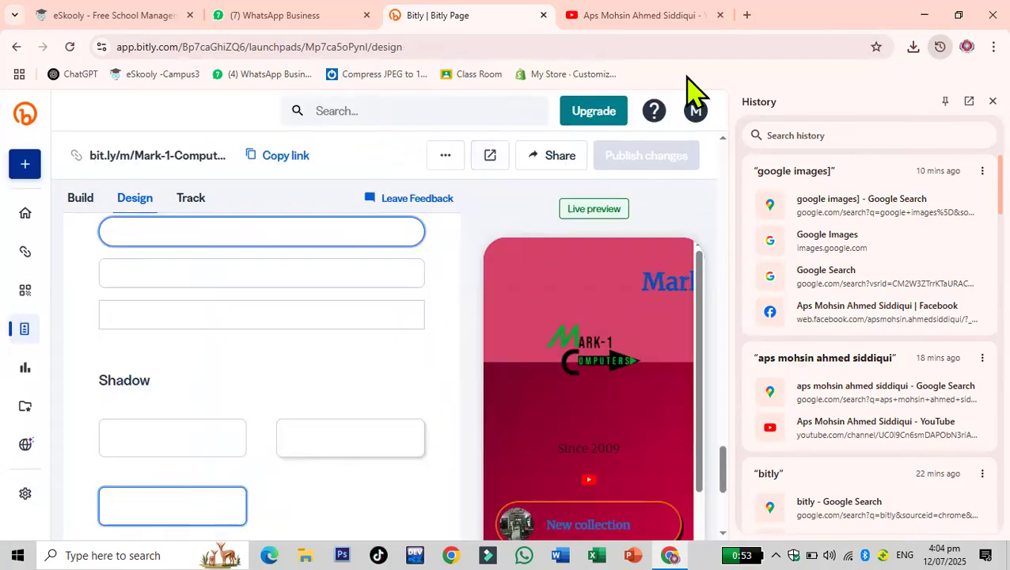
- Open the copied Bitly Page short link in a new browser tab
key("ctrl+t")
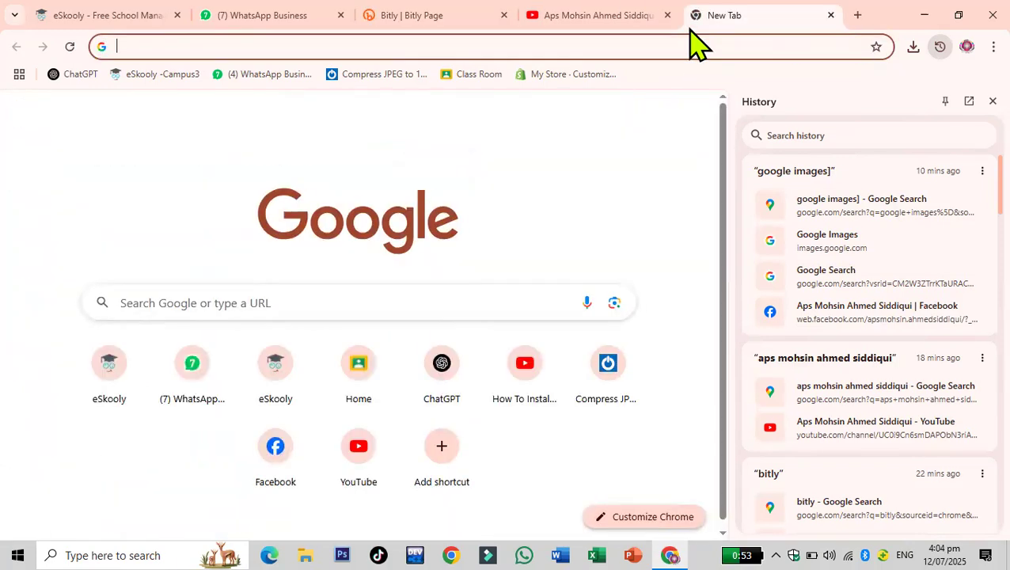
key("ctrl+v")
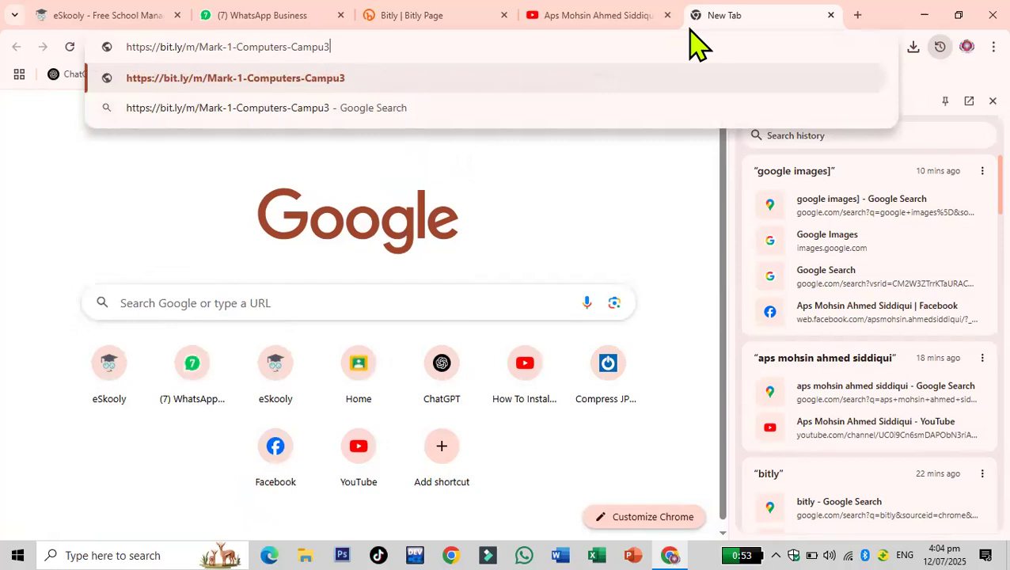
left_click(461, 68)
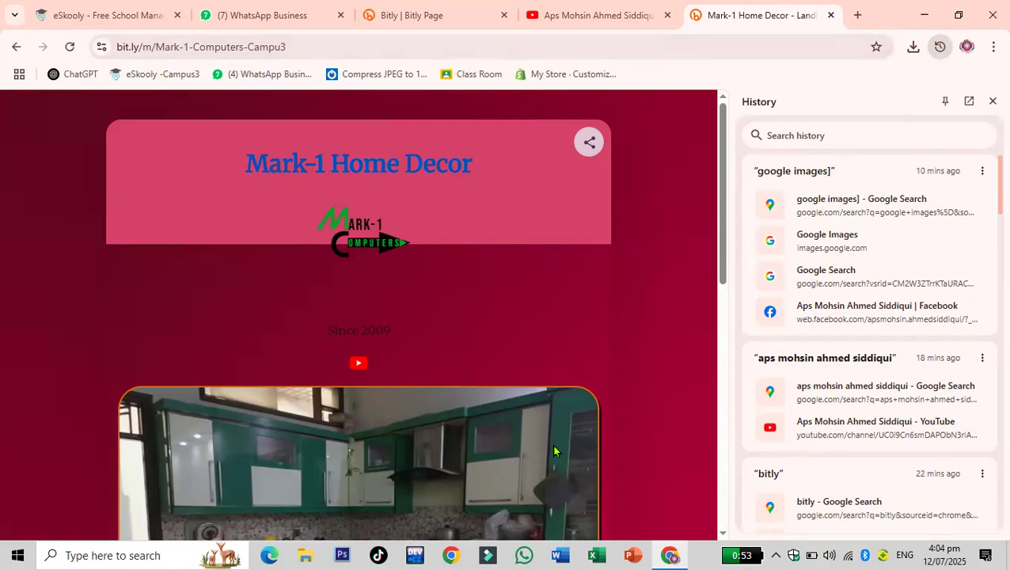
- Browse the live Bitly Page and test its YouTube icon link
scroll(399, 358, "down", 6)
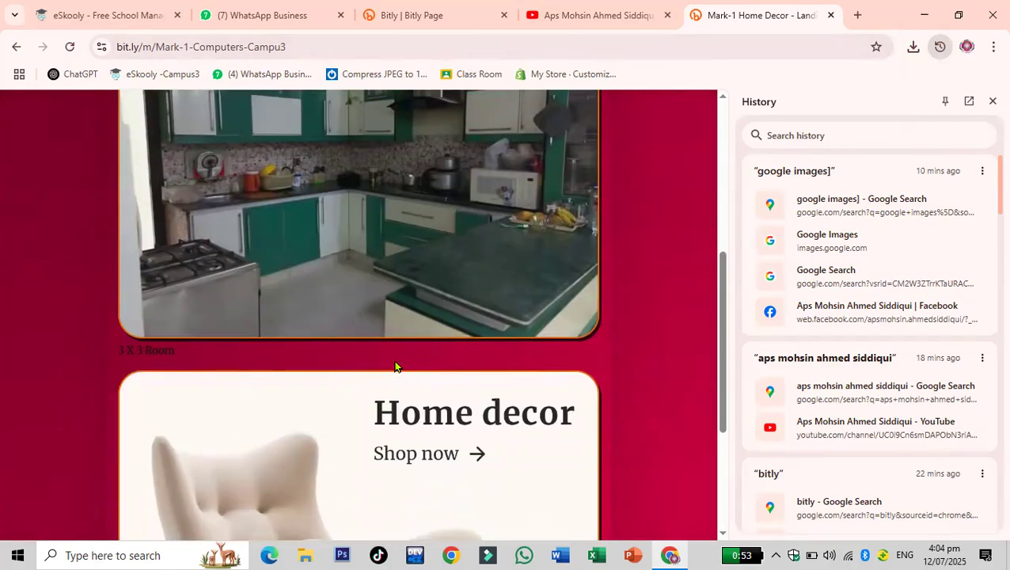
scroll(396, 366, "down", 2)
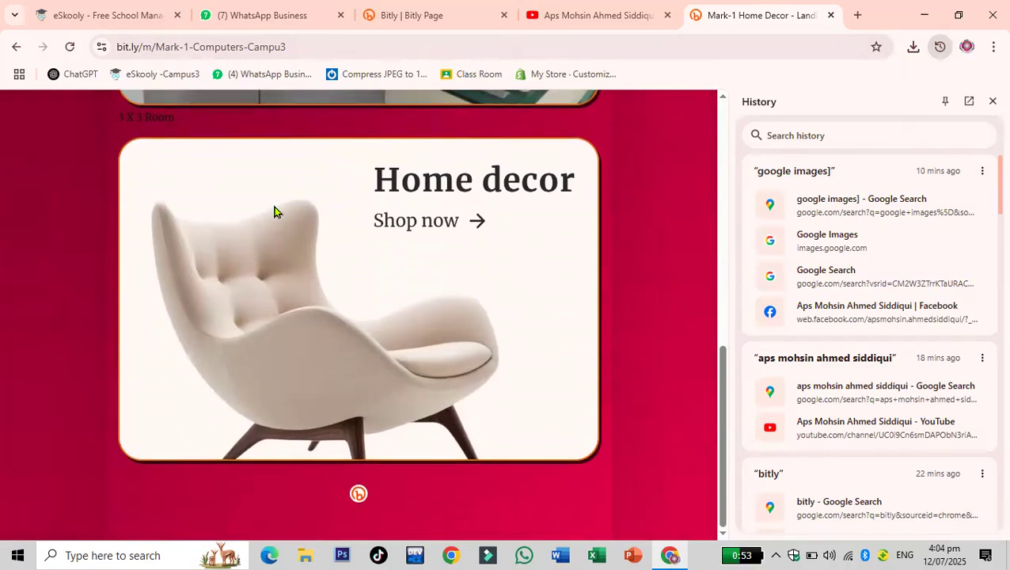
scroll(499, 354, "up", 8)
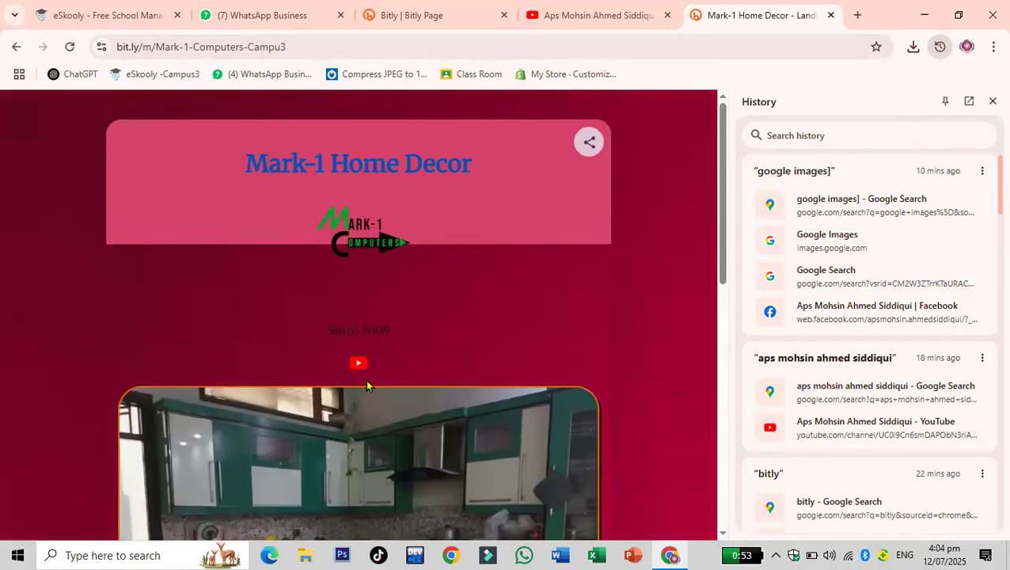
left_click(358, 364)
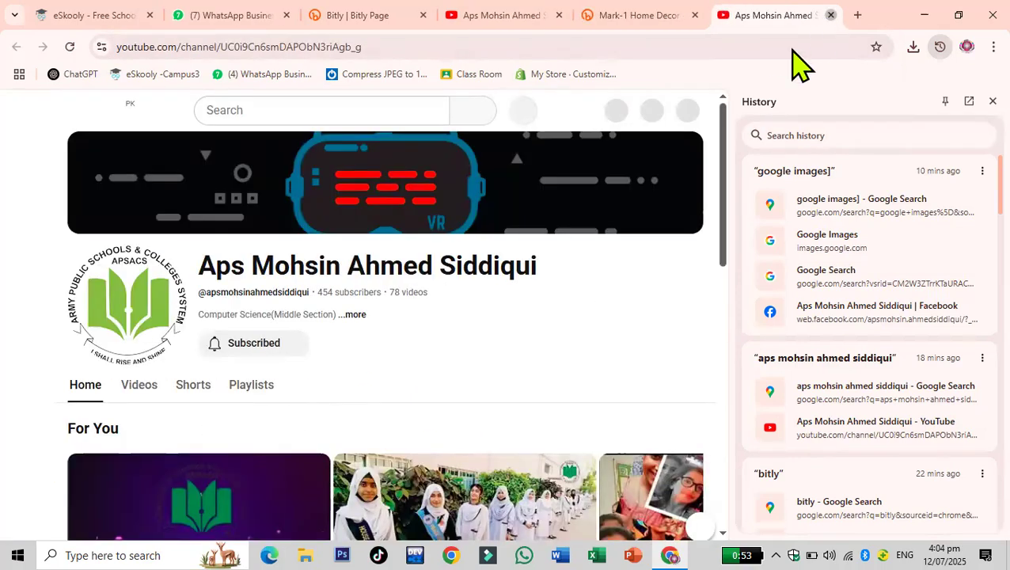
left_click(830, 15)
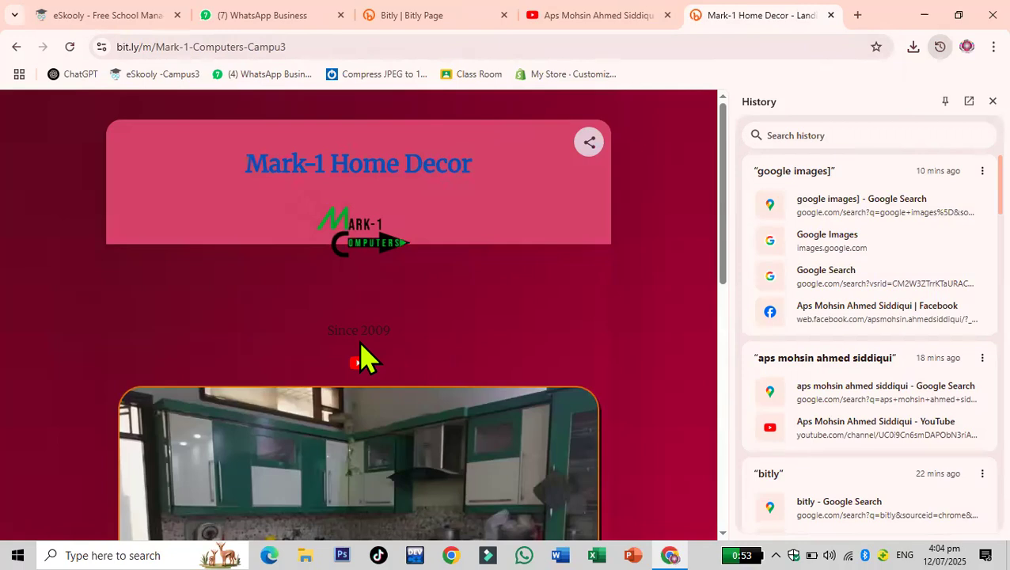
scroll(364, 358, "down", 4)
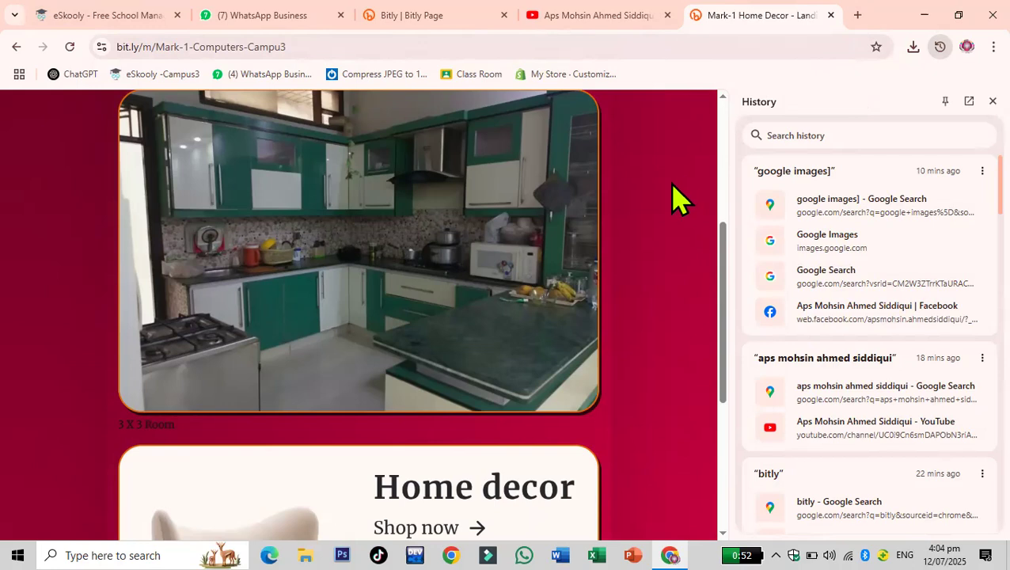
left_click(930, 18)
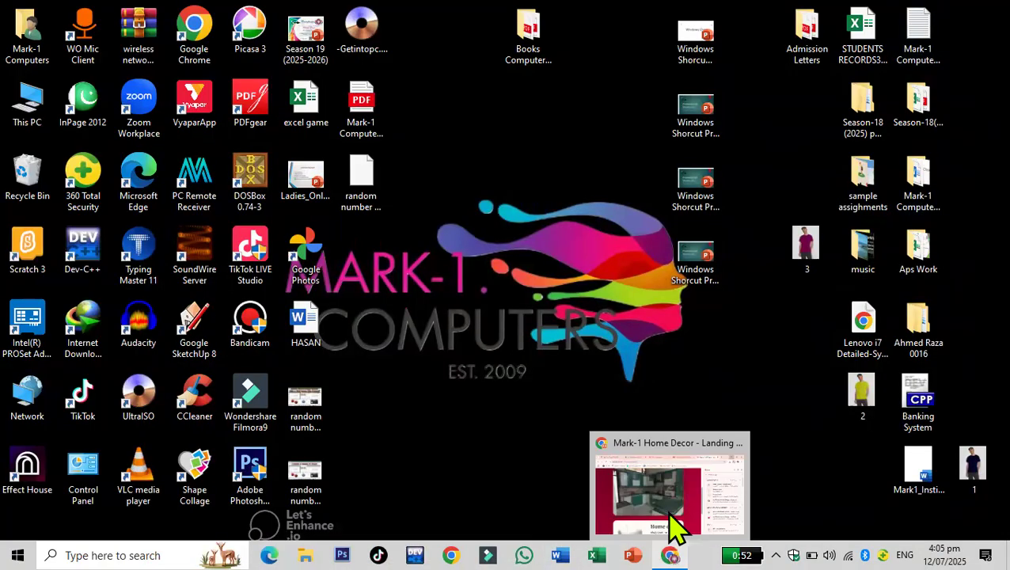
left_click(673, 529)
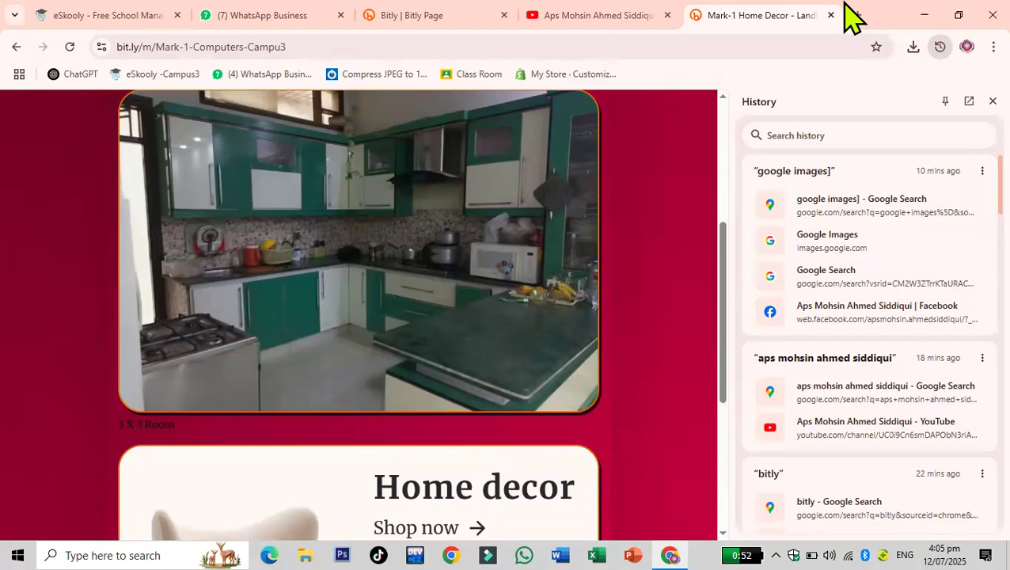